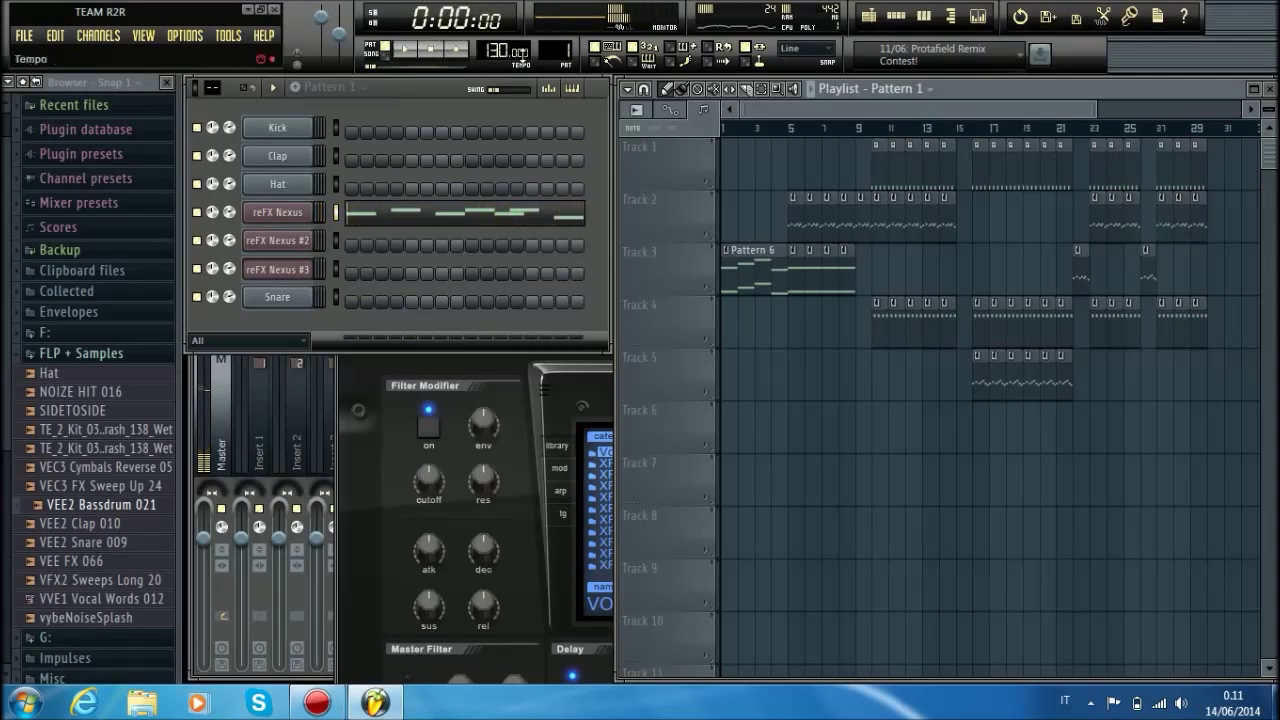
Select Pattern 2 and Pattern 3 in turn and listen to each one.
left_click_drag(557, 52, 557, 46)
left_click(409, 48)
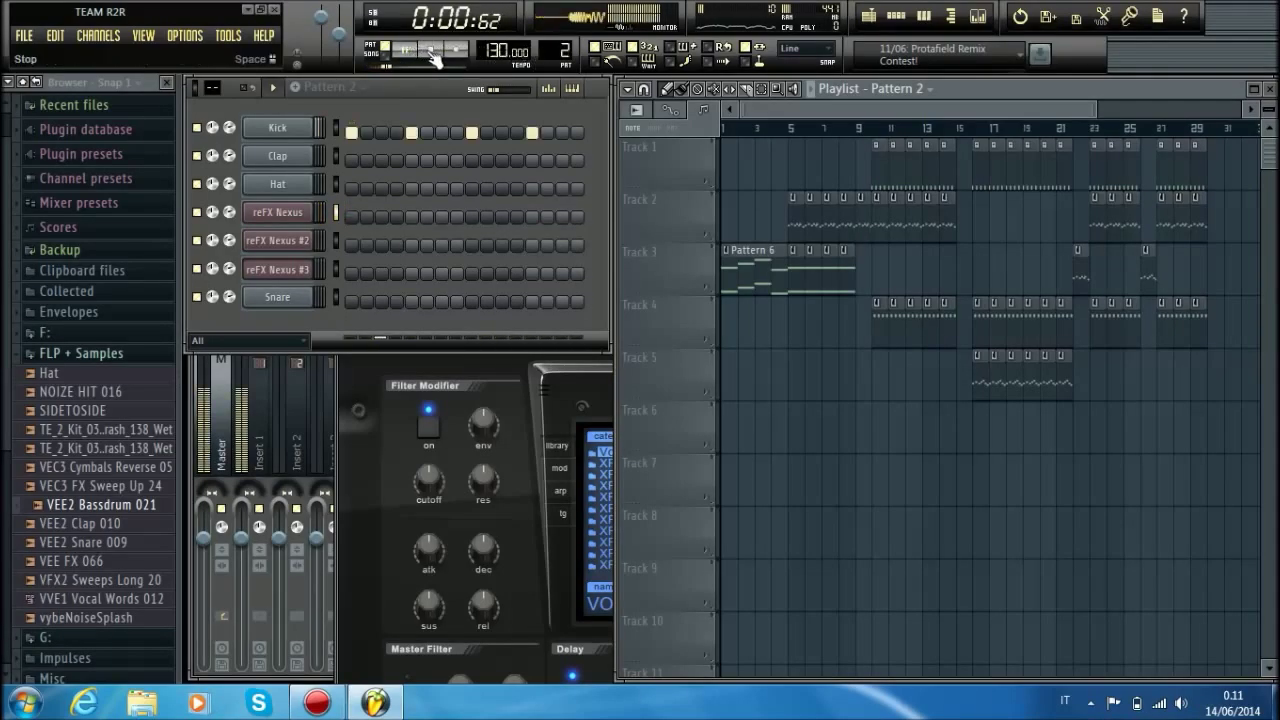
left_click(431, 50)
scroll(541, 62, "up", 1)
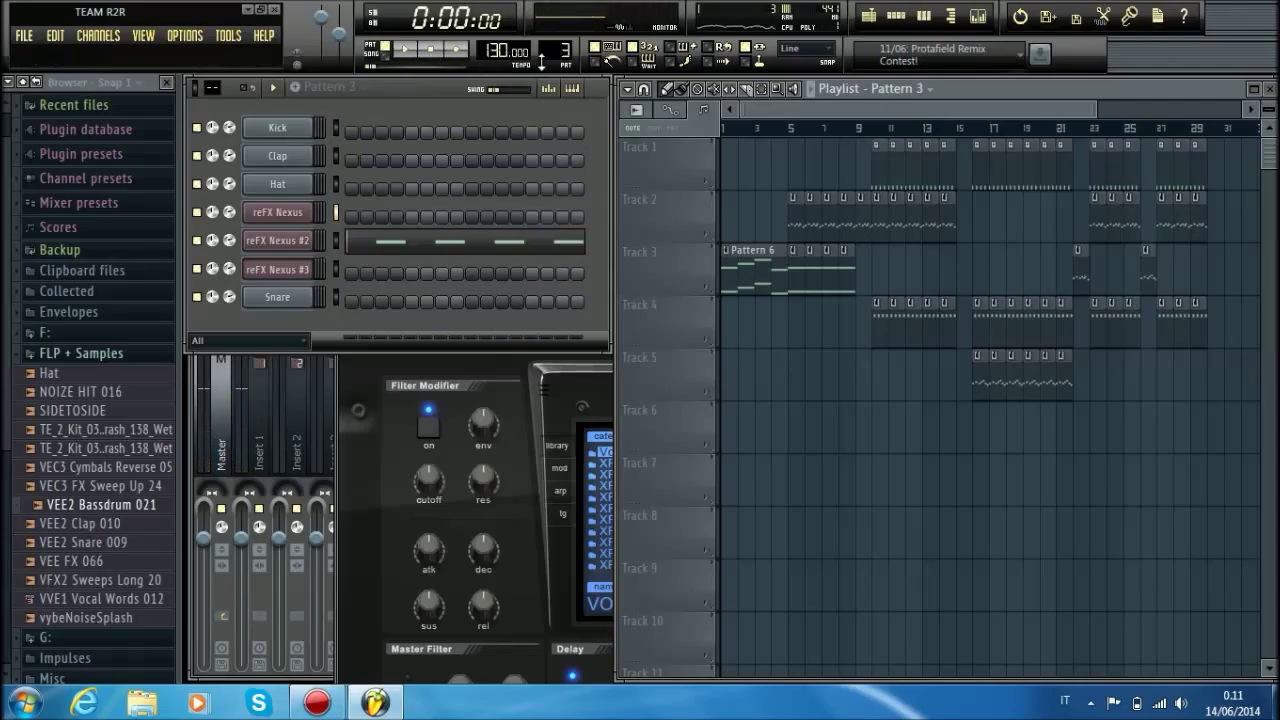
left_click(406, 49)
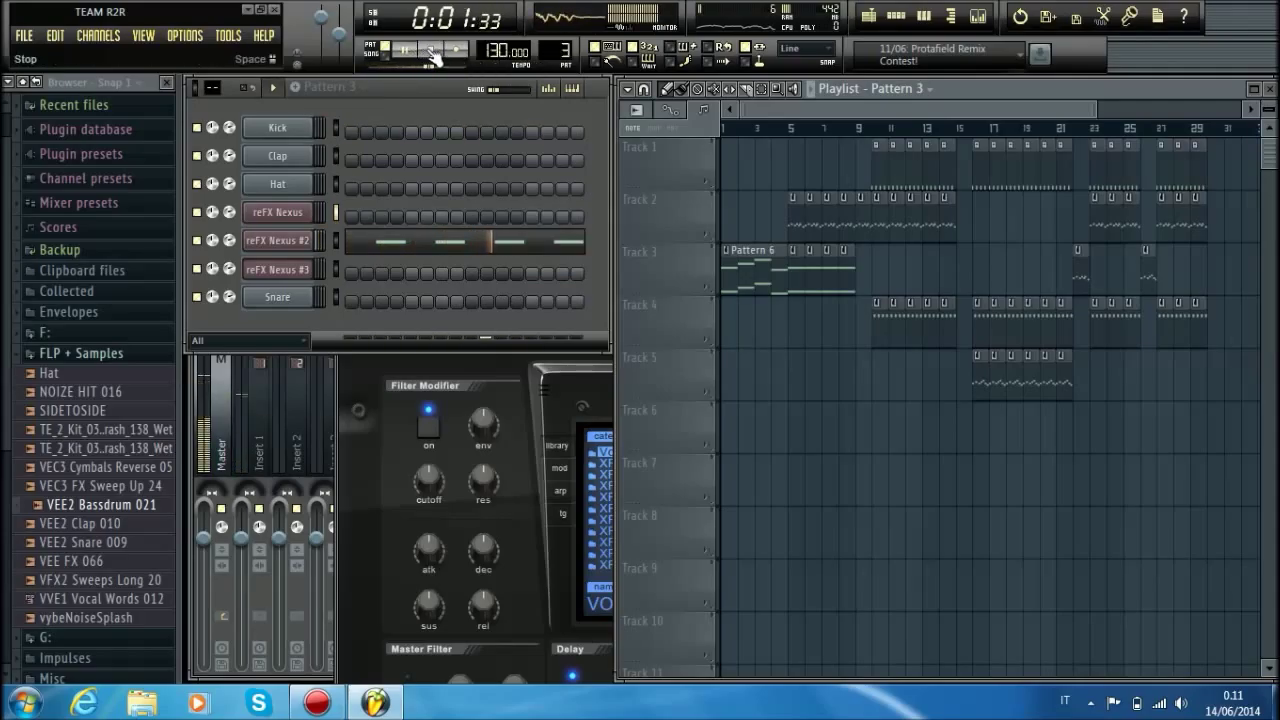
left_click(432, 52)
Select Pattern 4, Pattern 5 and Pattern 6 in turn and listen to each one.
left_click_drag(557, 52, 557, 46)
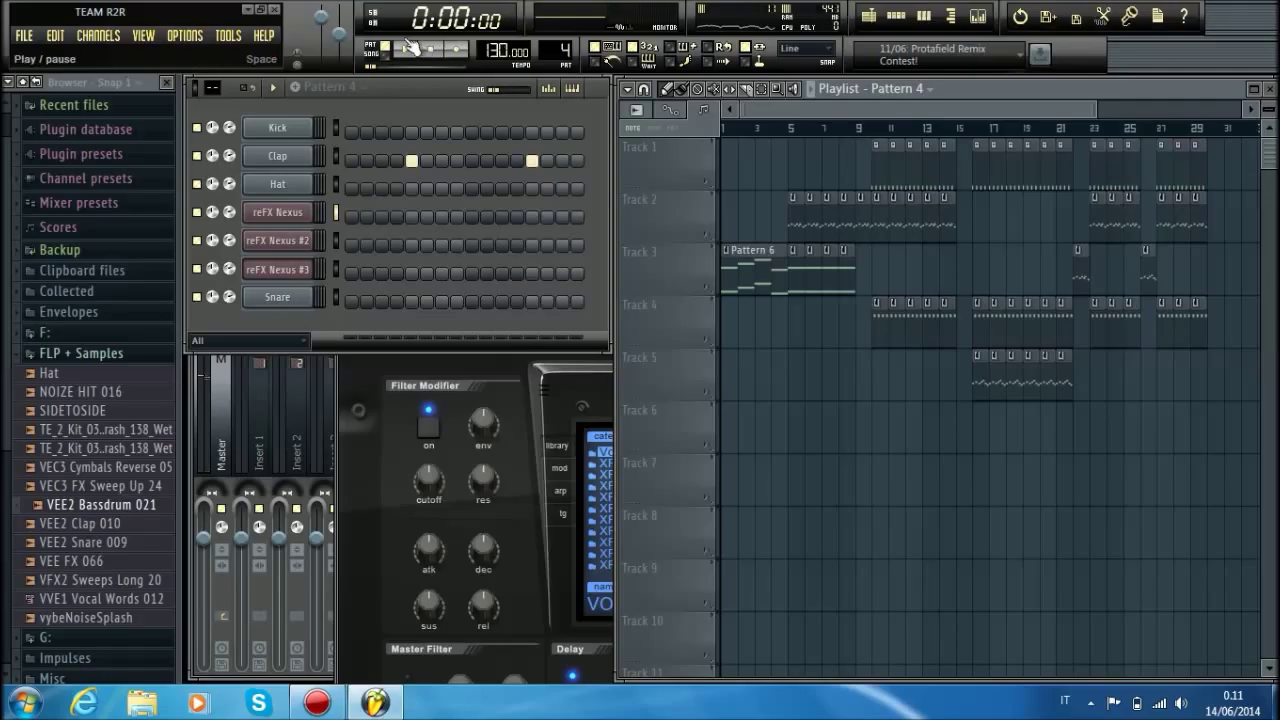
left_click(441, 54)
scroll(545, 55, "up", 1)
key("space")
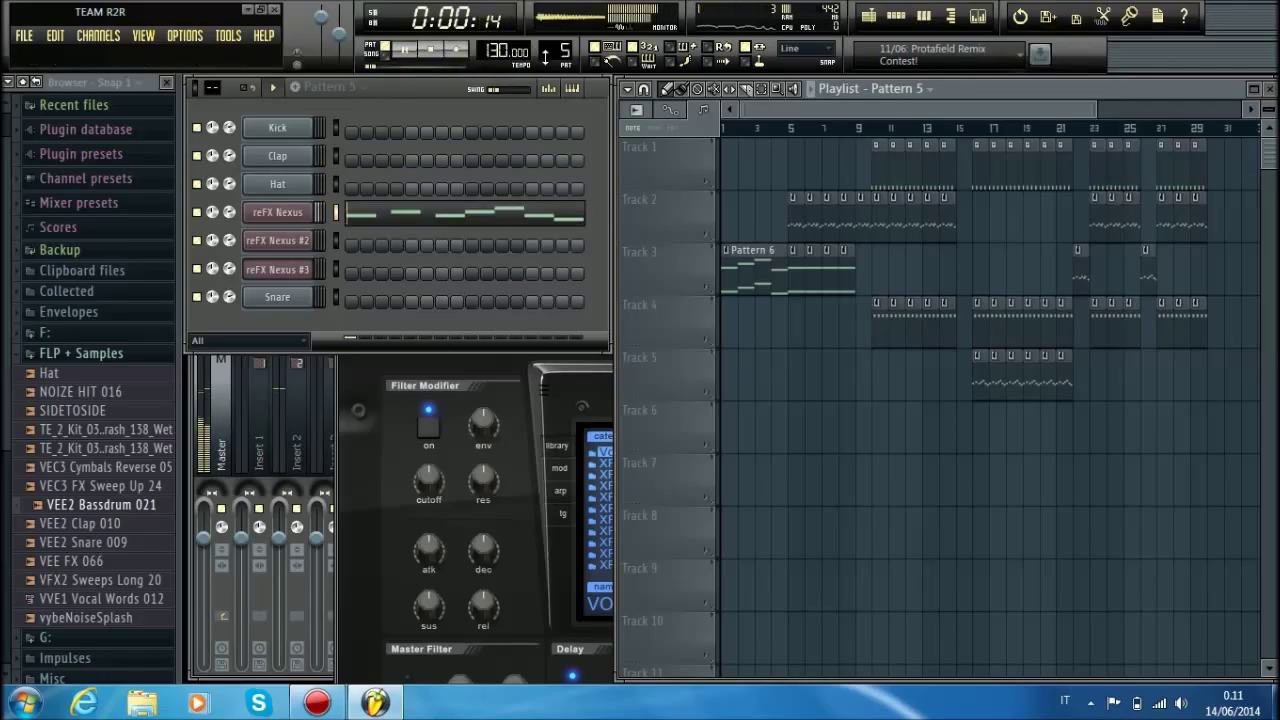
key("space")
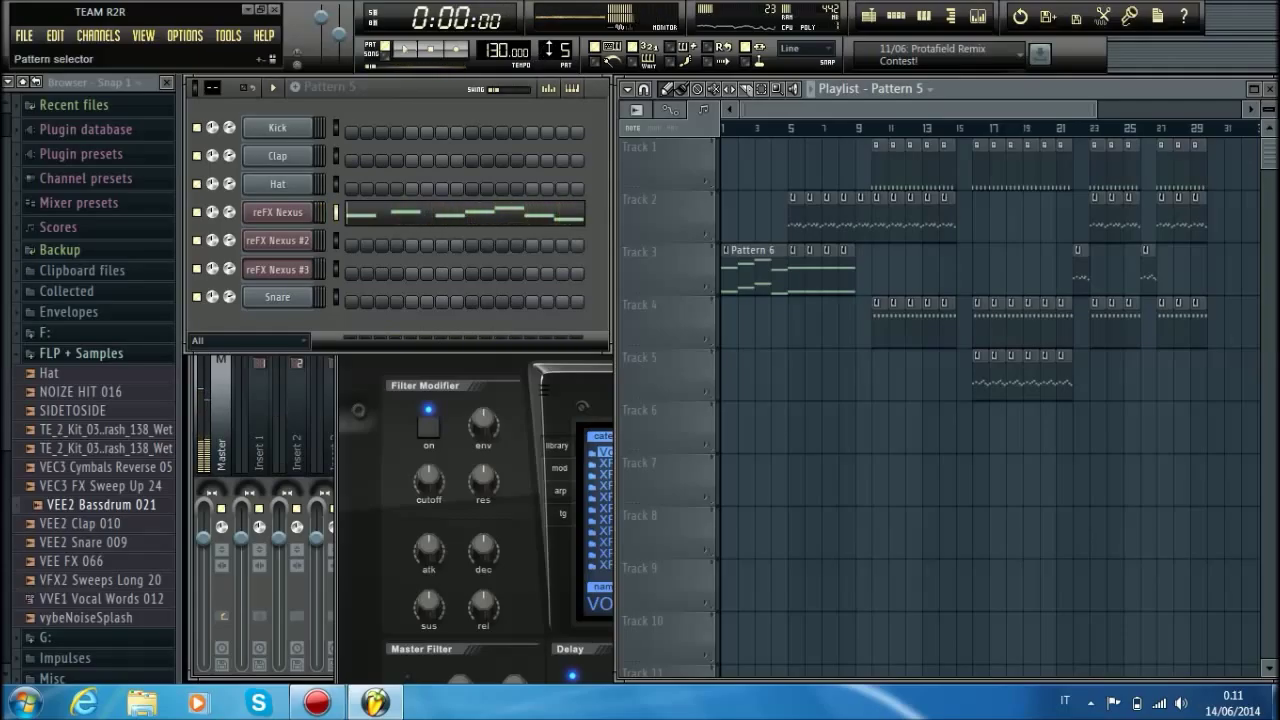
scroll(548, 50, "up", 1)
key("space")
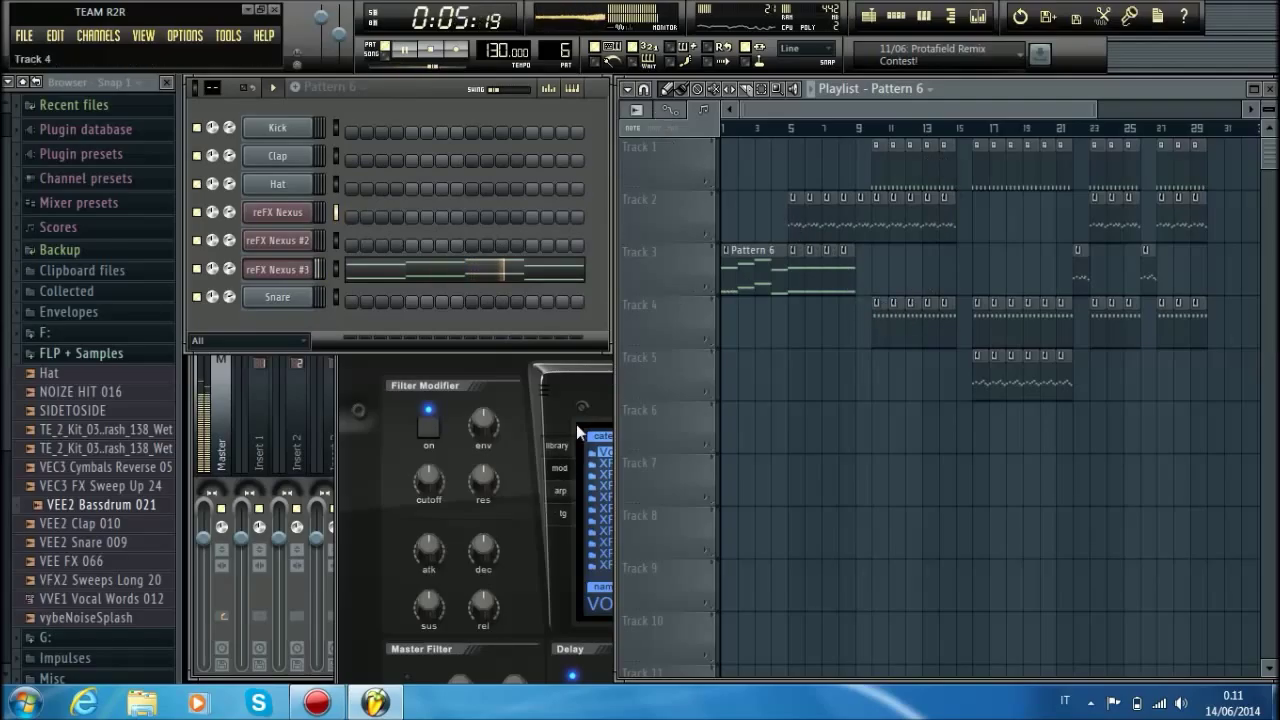
left_click(431, 52)
Start playback in song mode and place Pattern 4 clips on Track 3 at bars 23, 24 and 25.
key("l")
key("space")
left_click_drag(561, 47, 560, 50)
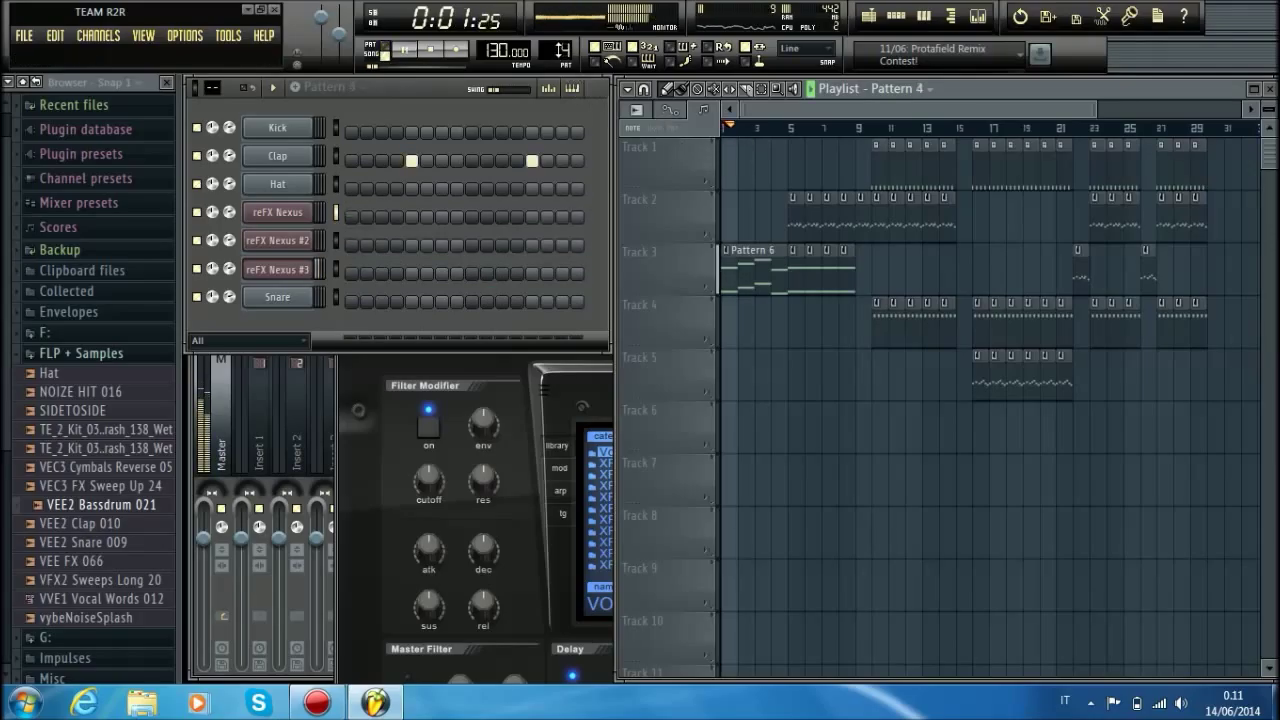
left_click(1023, 267)
left_click_drag(1030, 268, 1100, 264)
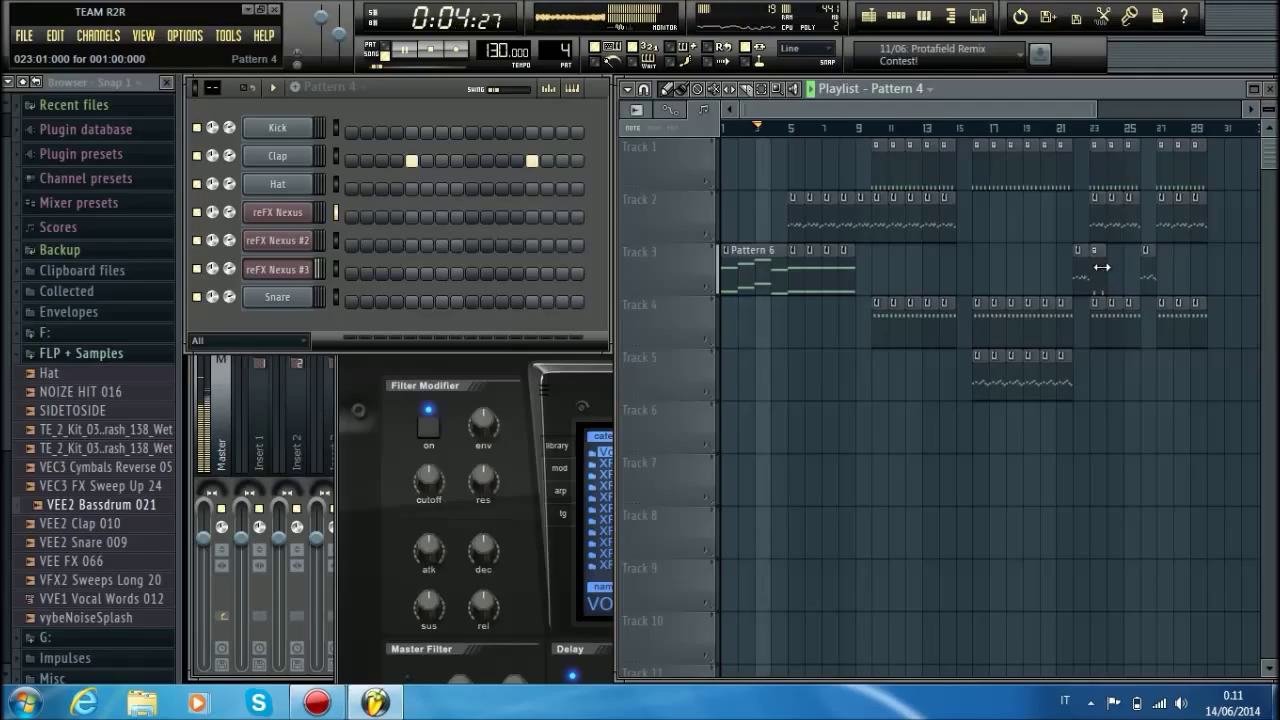
left_click(1118, 268)
left_click(1130, 265)
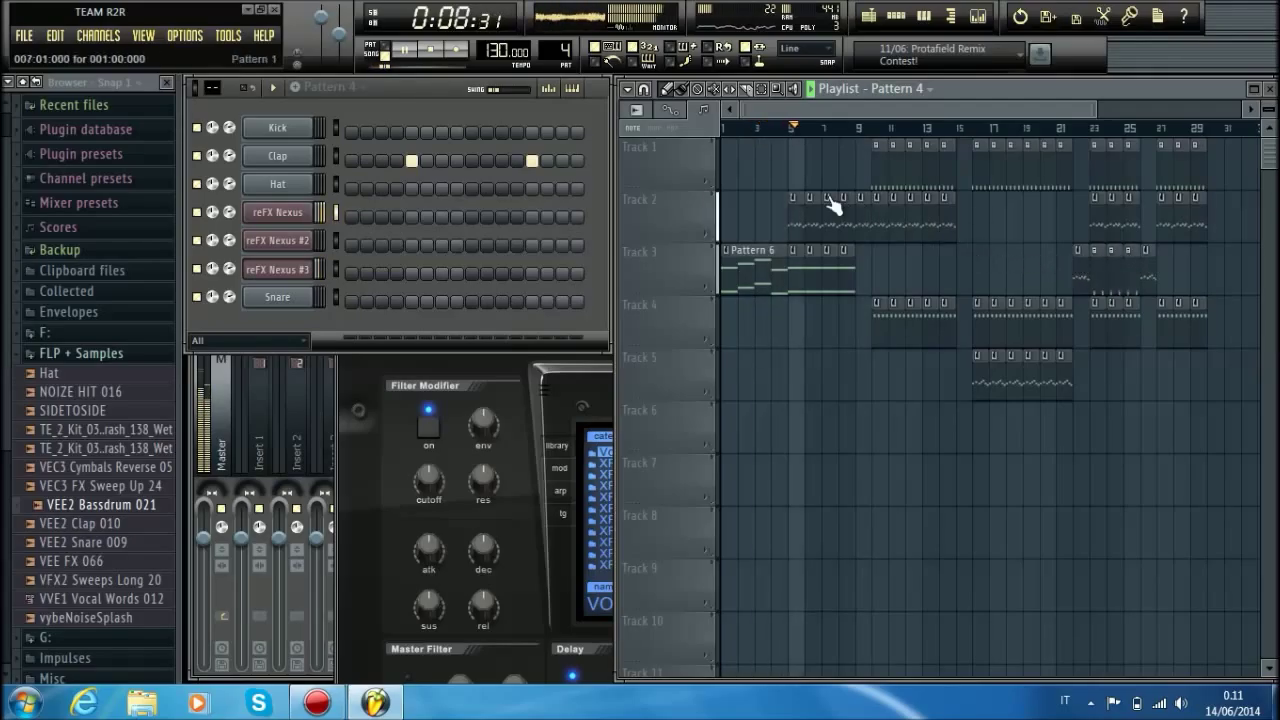
Sweep the filter modifier cutoff of reFX Nexus #3 down and return it to 0.
left_click(430, 482)
left_click_drag(437, 488, 459, 578)
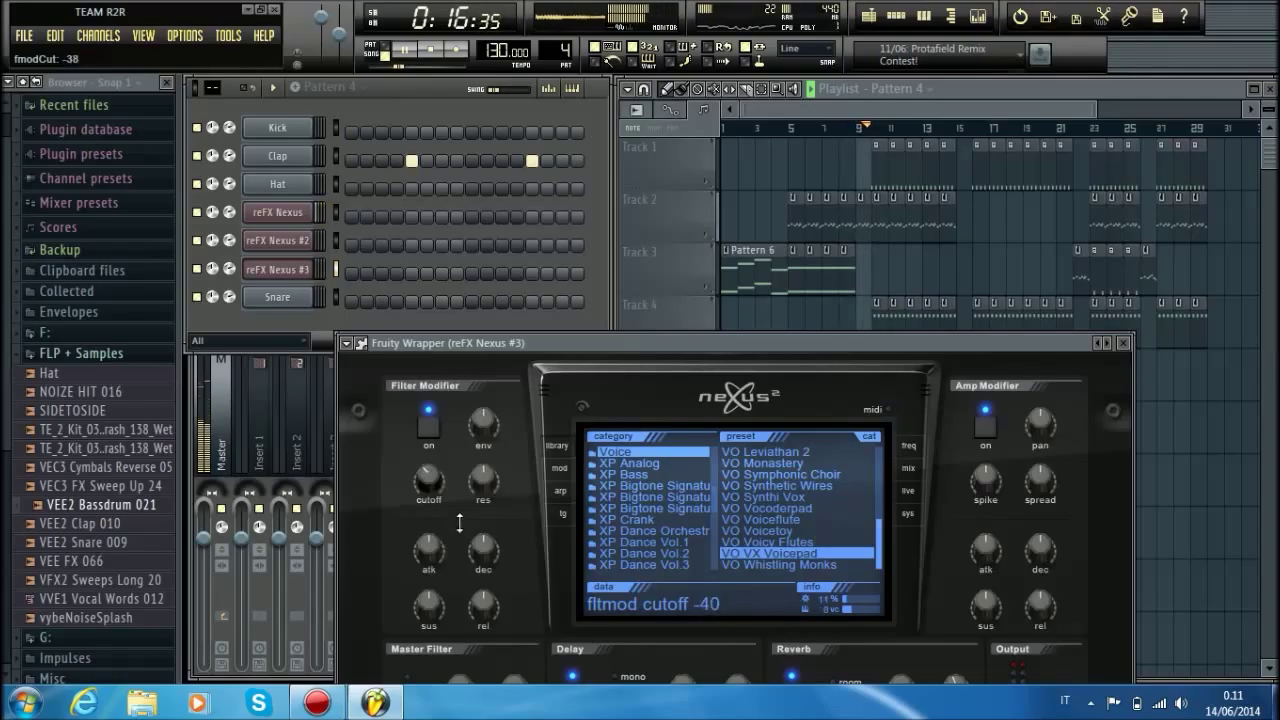
left_click_drag(460, 528, 459, 487)
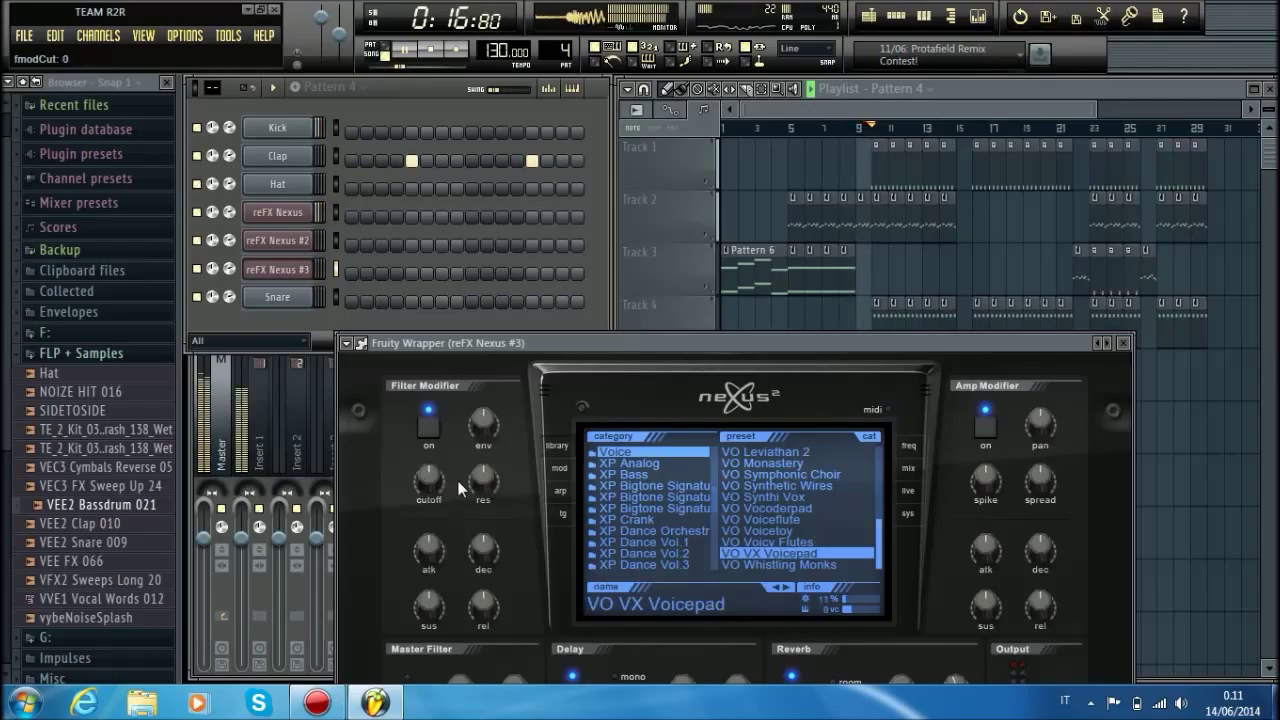
Add a Pattern 6 clip on Track 3 at bar 15 of the playlist.
left_click(836, 108)
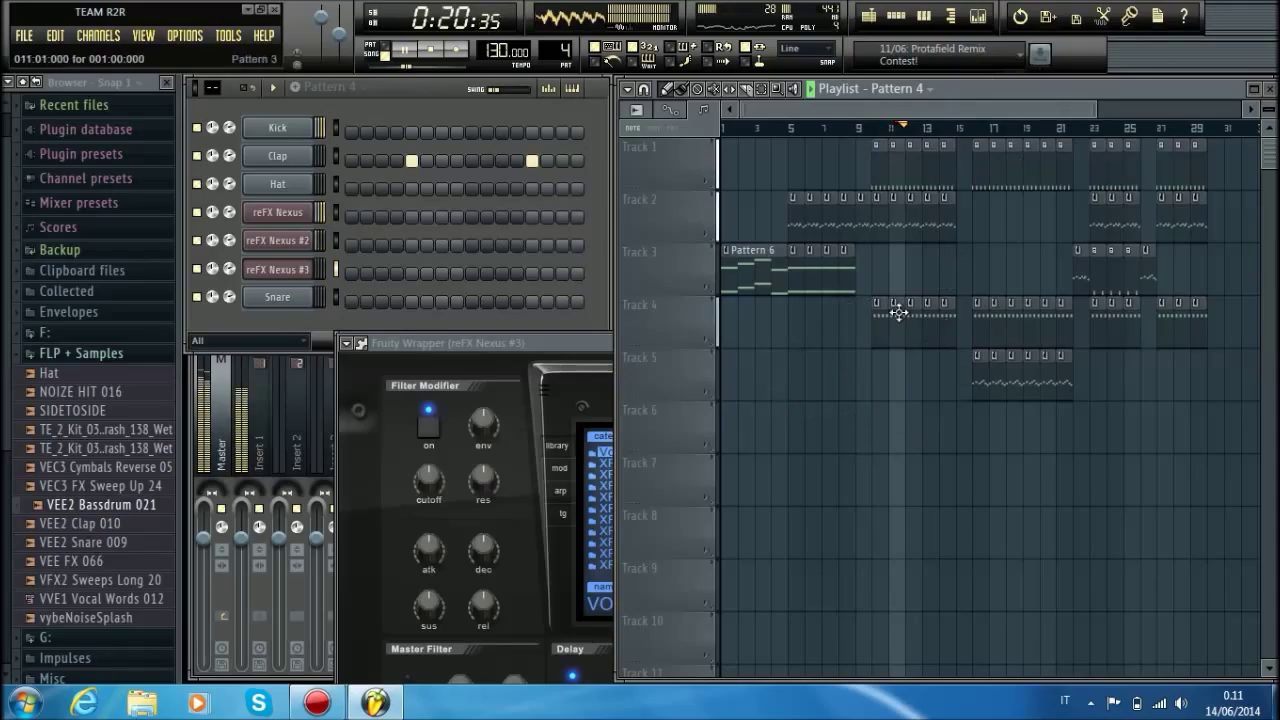
left_click(846, 270)
left_click(965, 276)
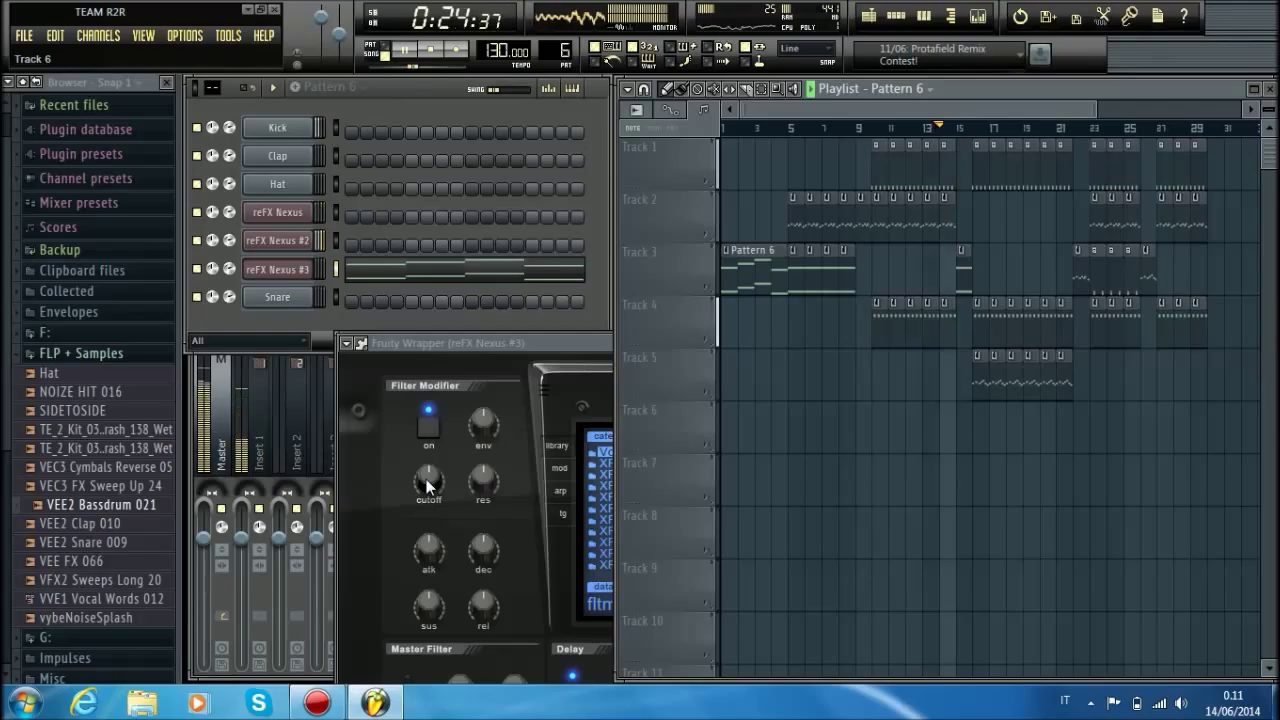
Set the filter modifier cutoff of reFX Nexus #3 to -36 while the song plays.
left_click(428, 486)
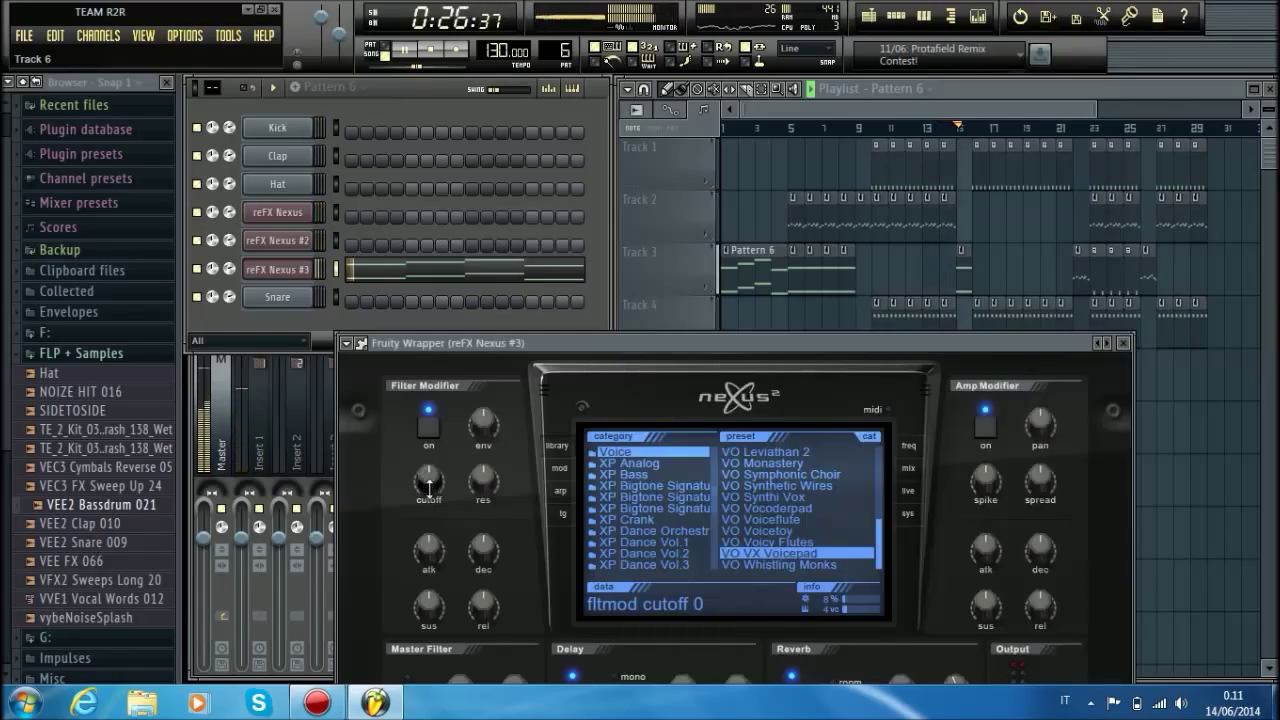
left_click_drag(448, 546, 451, 515)
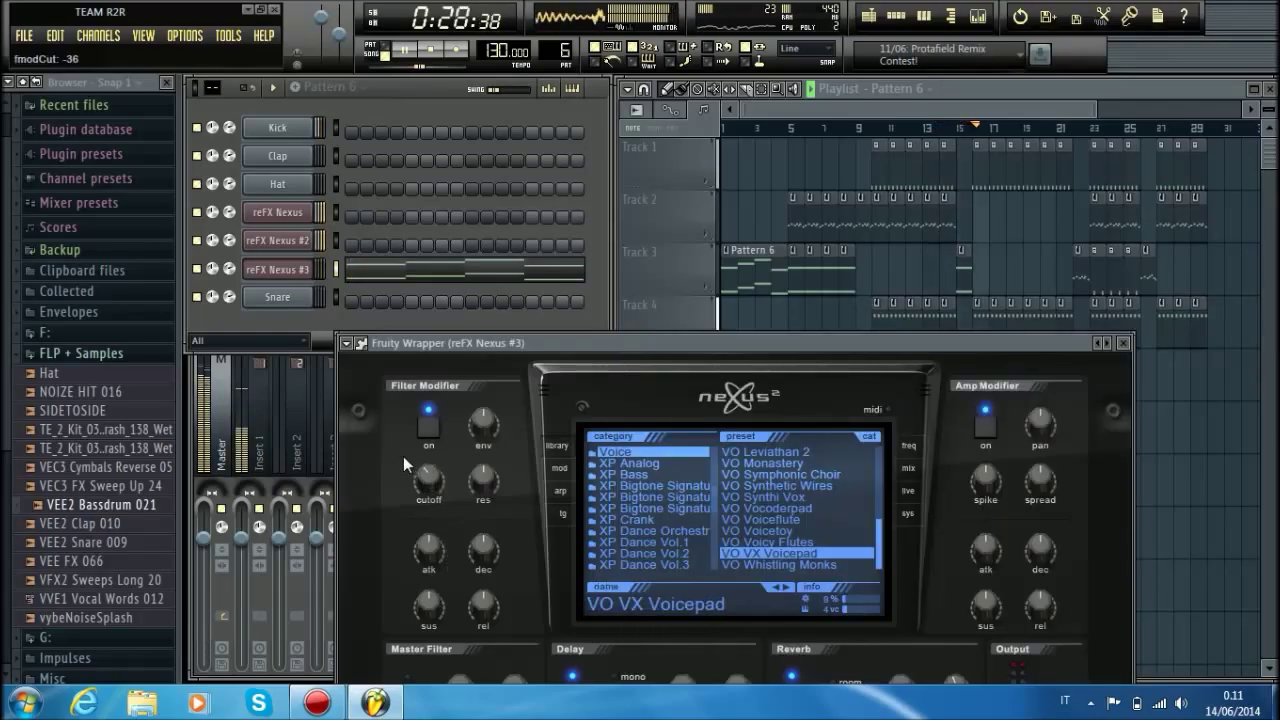
Open the plugin interface of reFX Nexus #2 and try out its filter modifier cutoff.
left_click_drag(873, 112, 954, 115)
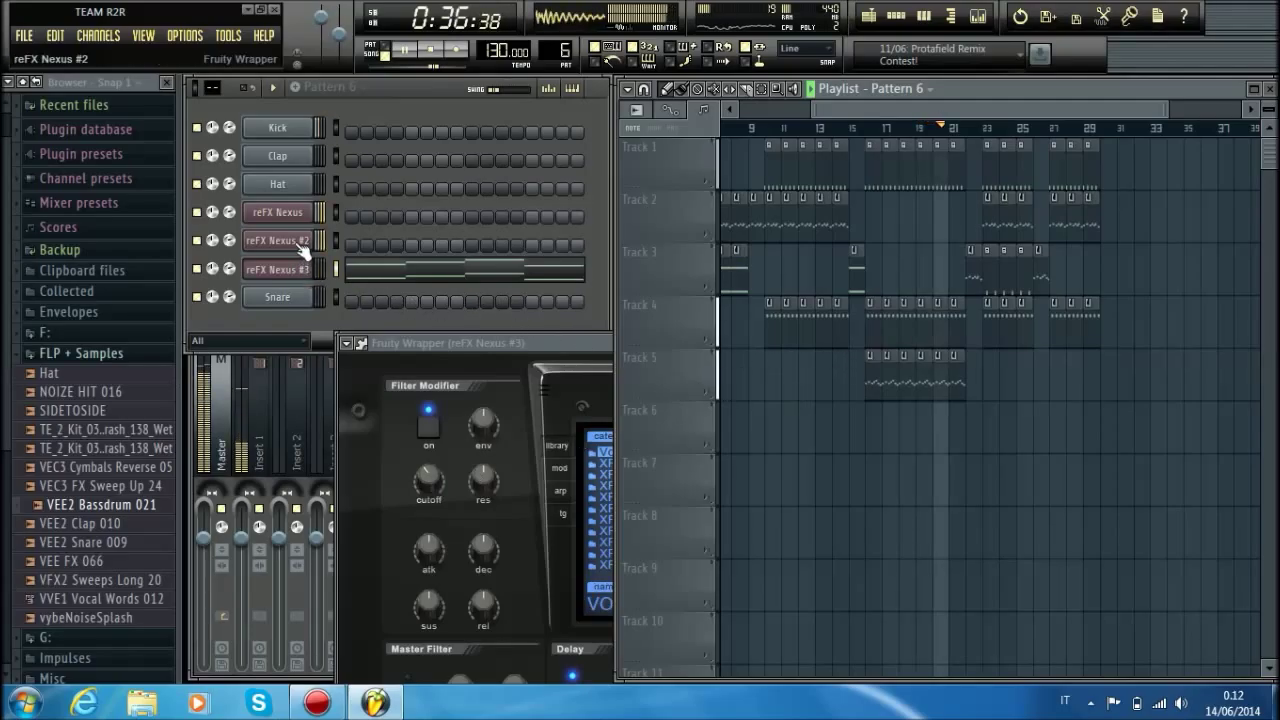
left_click(277, 240)
left_click(1077, 298)
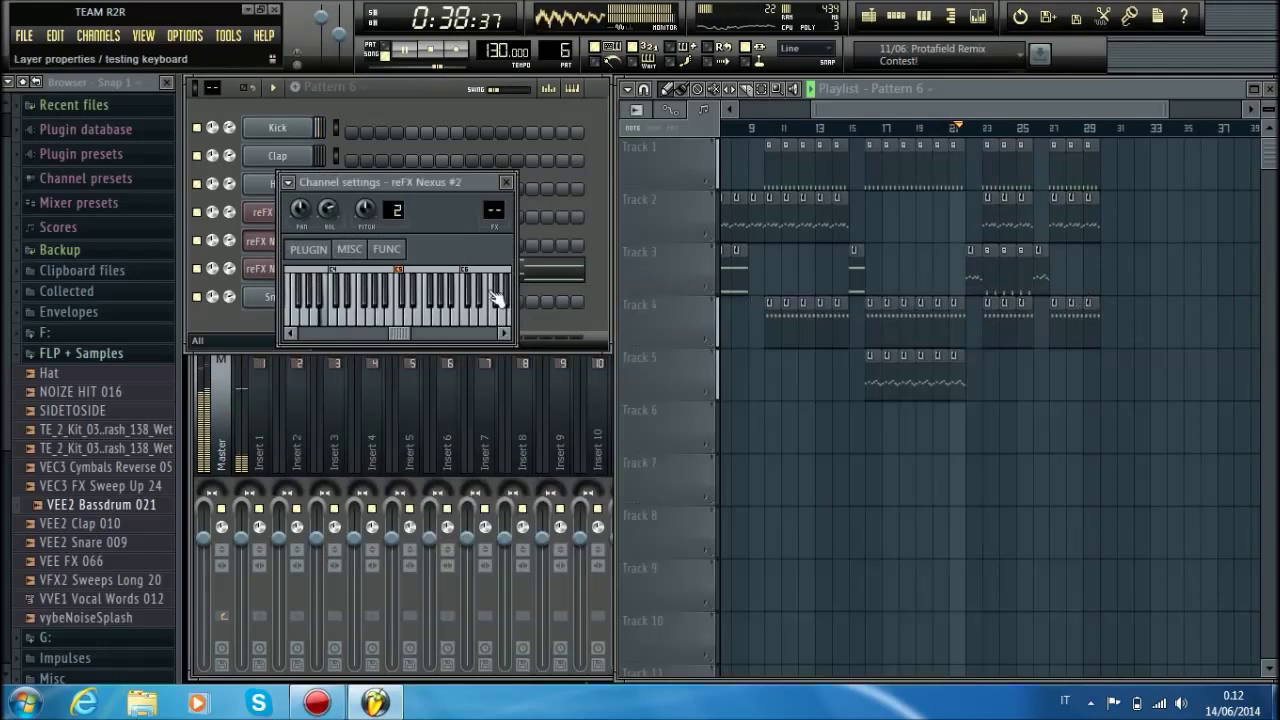
left_click(347, 251)
left_click(315, 251)
left_click_drag(388, 438, 426, 420)
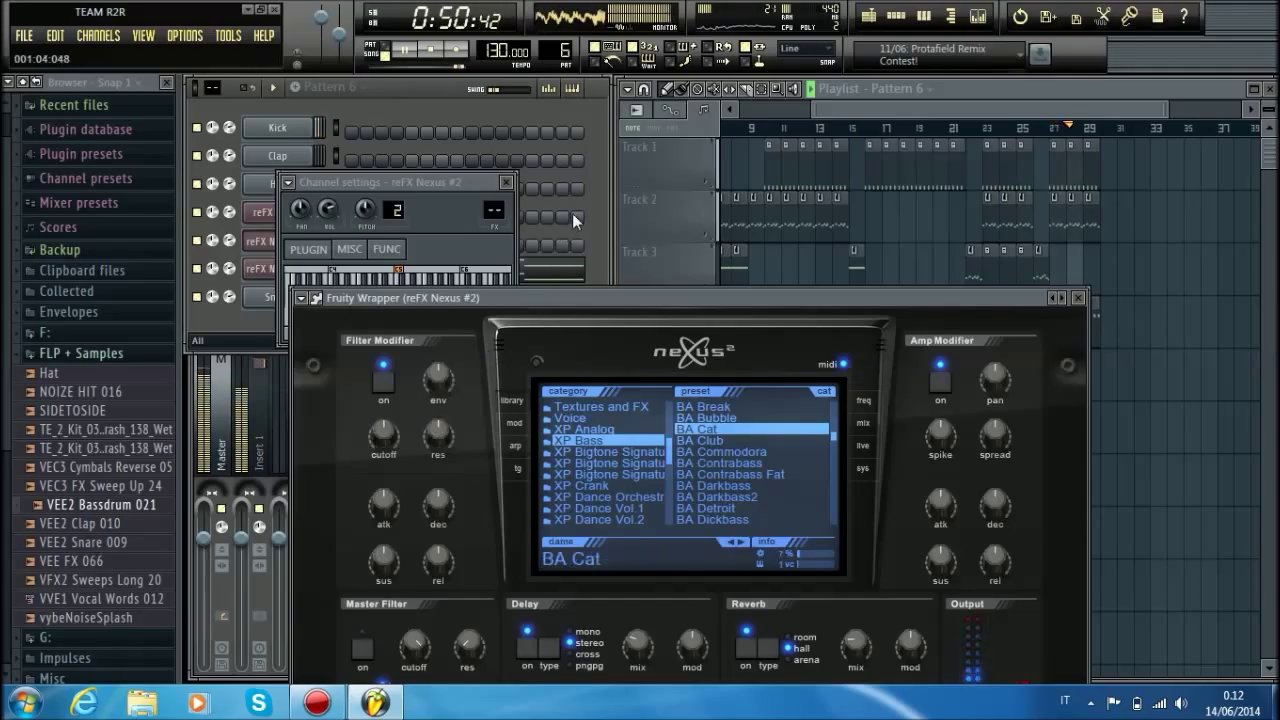
Open the first reFX Nexus channel, move its plugin window below the playlist clips and lower its filter modifier cutoff to -55.
left_click(591, 194)
left_click(271, 213)
left_click_drag(582, 221, 1048, 420)
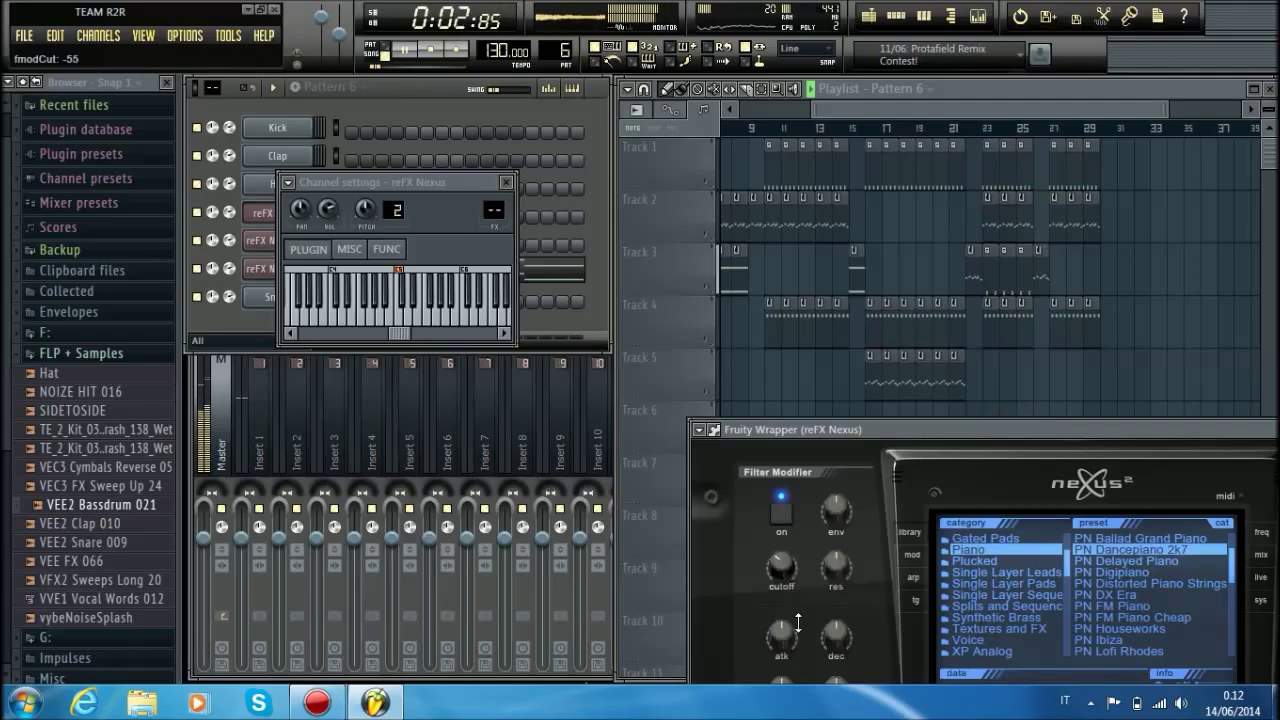
left_click_drag(864, 110, 789, 133)
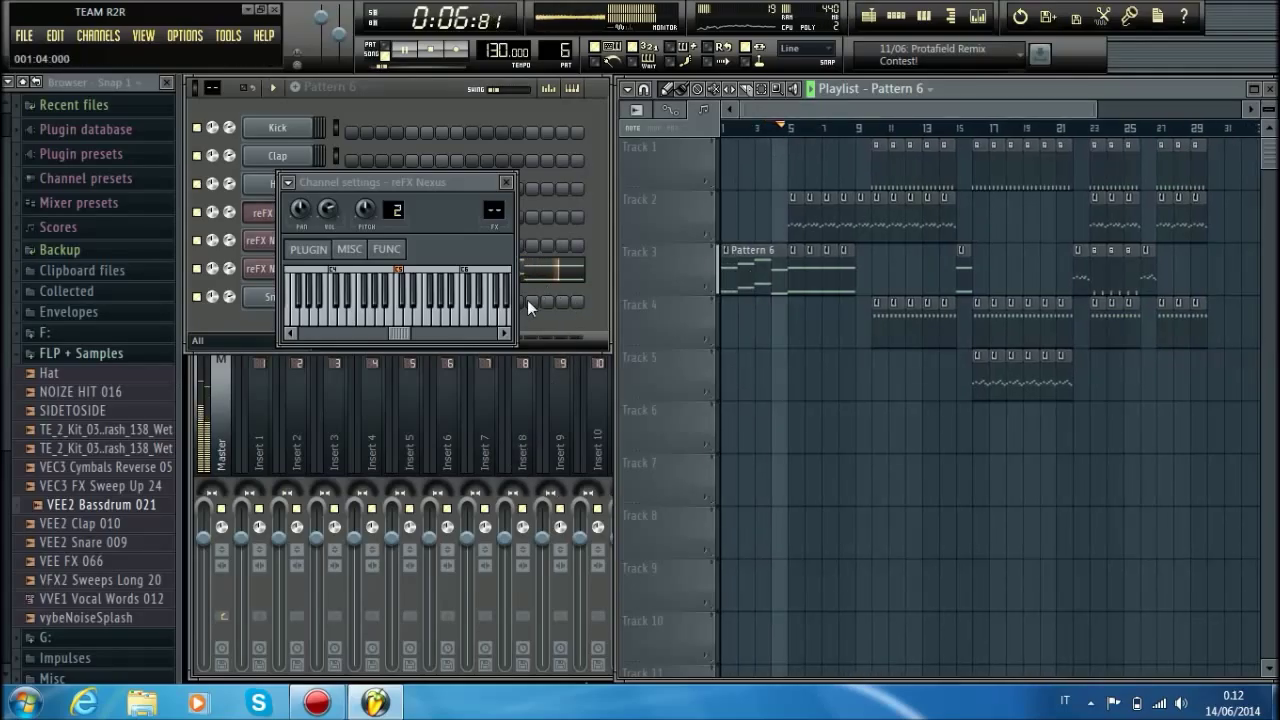
Check reFX Nexus #2, reopen the first reFX Nexus plugin, raise its filter modifier cutoff and shift its window slightly.
left_click(260, 243)
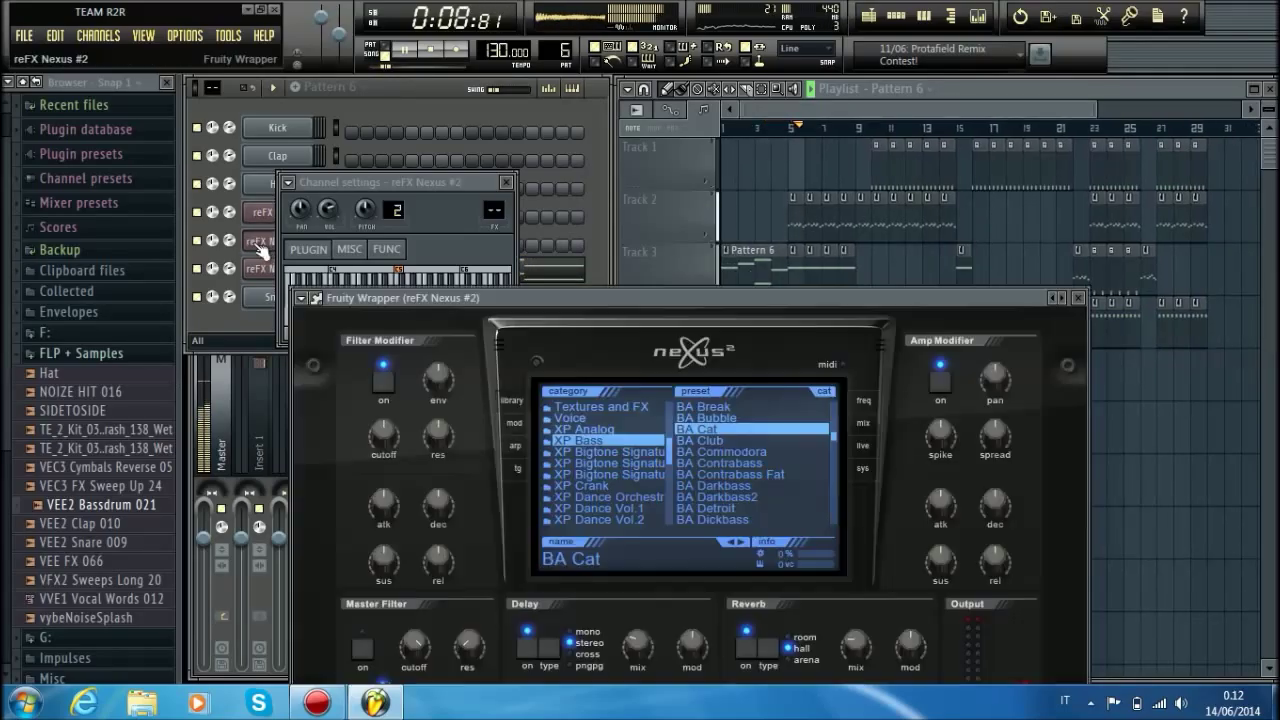
left_click(262, 214)
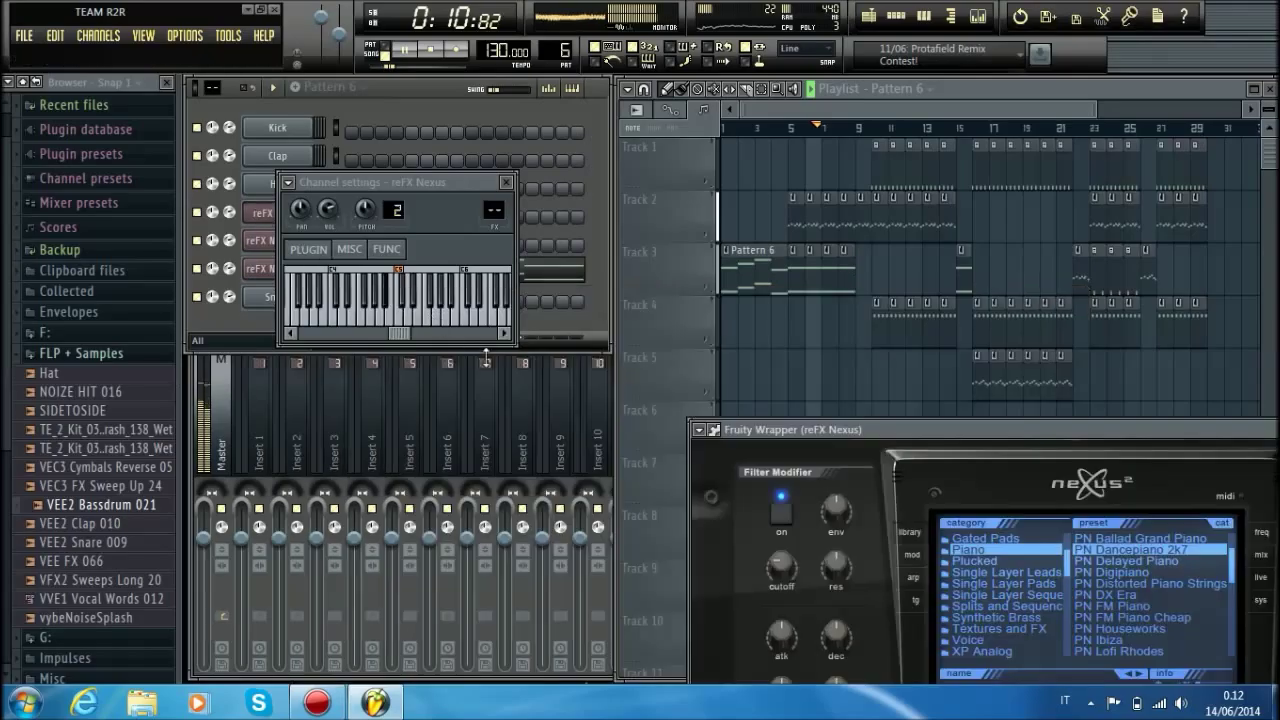
left_click_drag(787, 570, 792, 503)
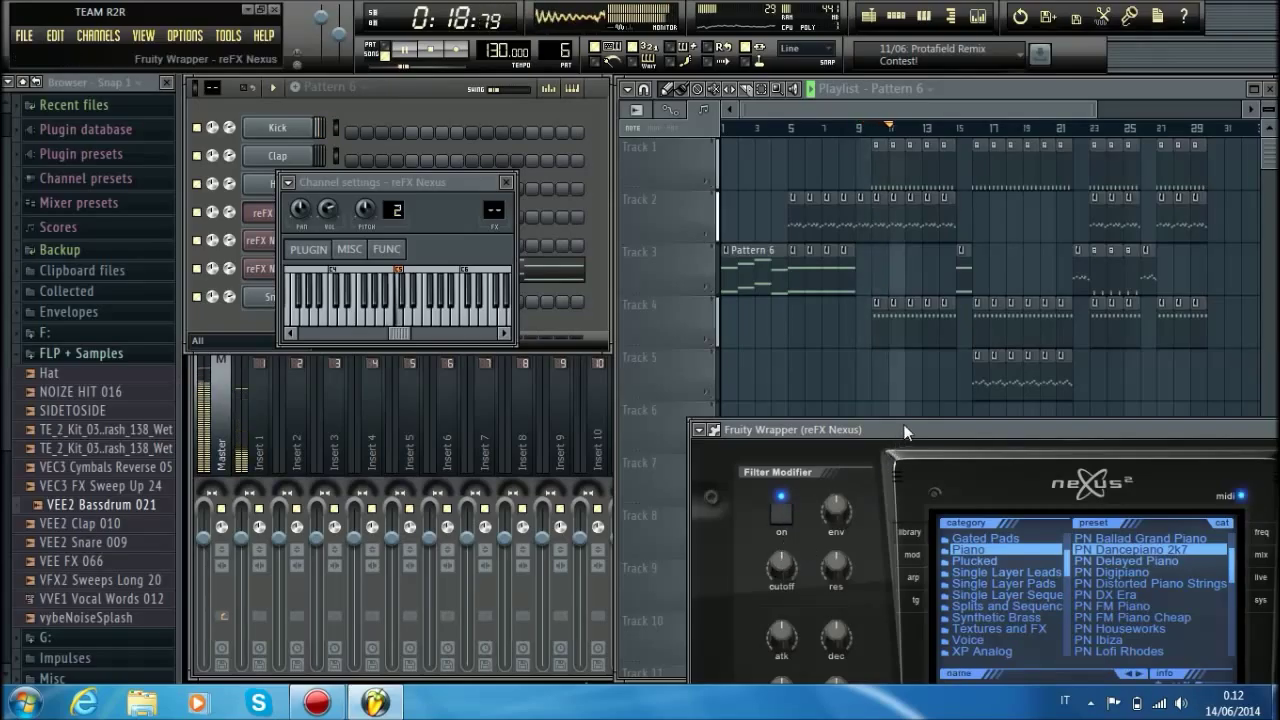
left_click_drag(898, 427, 905, 416)
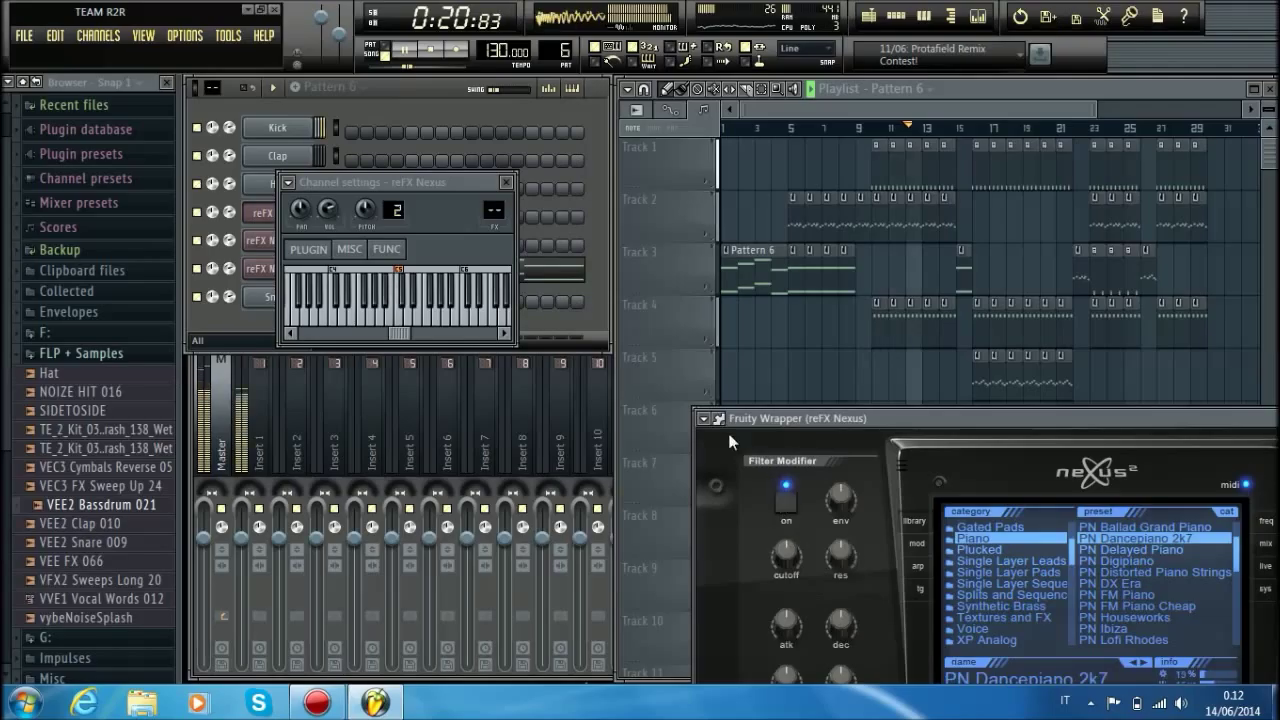
Browse the parameters of the first reFX Nexus and create an automation clip for fmodCut.
left_click(704, 418)
left_click(740, 556)
right_click(115, 486)
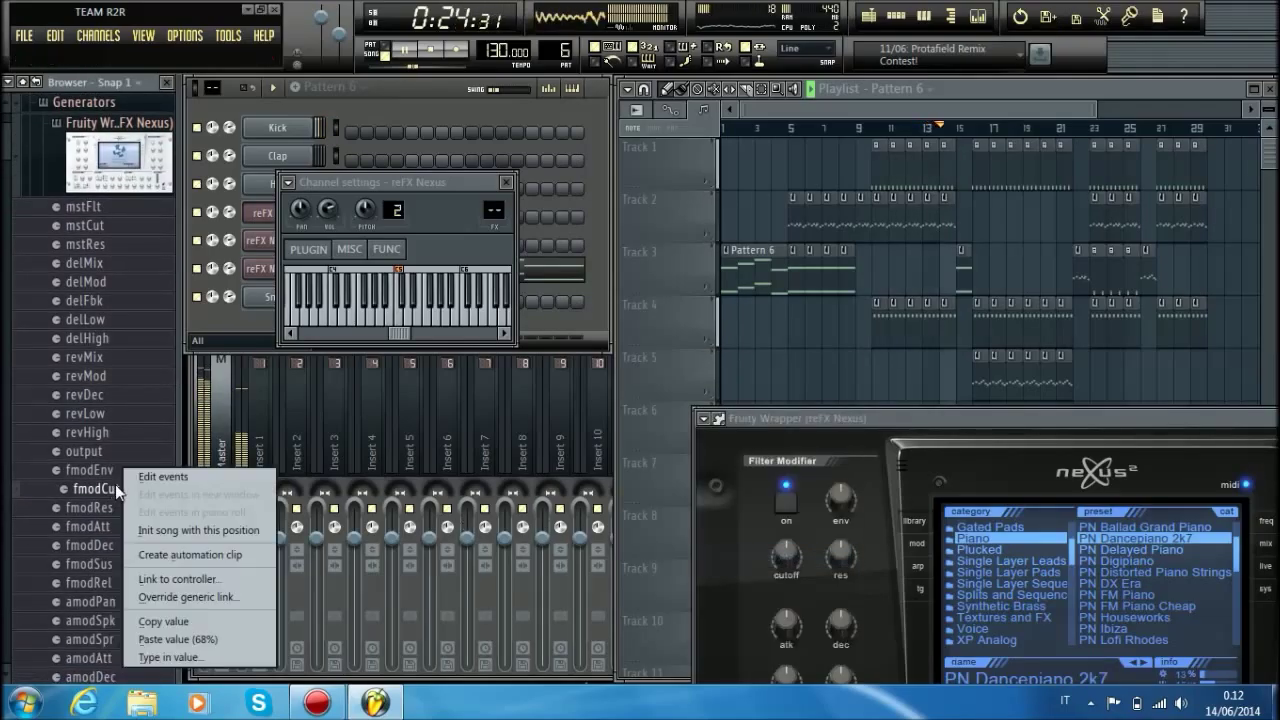
left_click(209, 556)
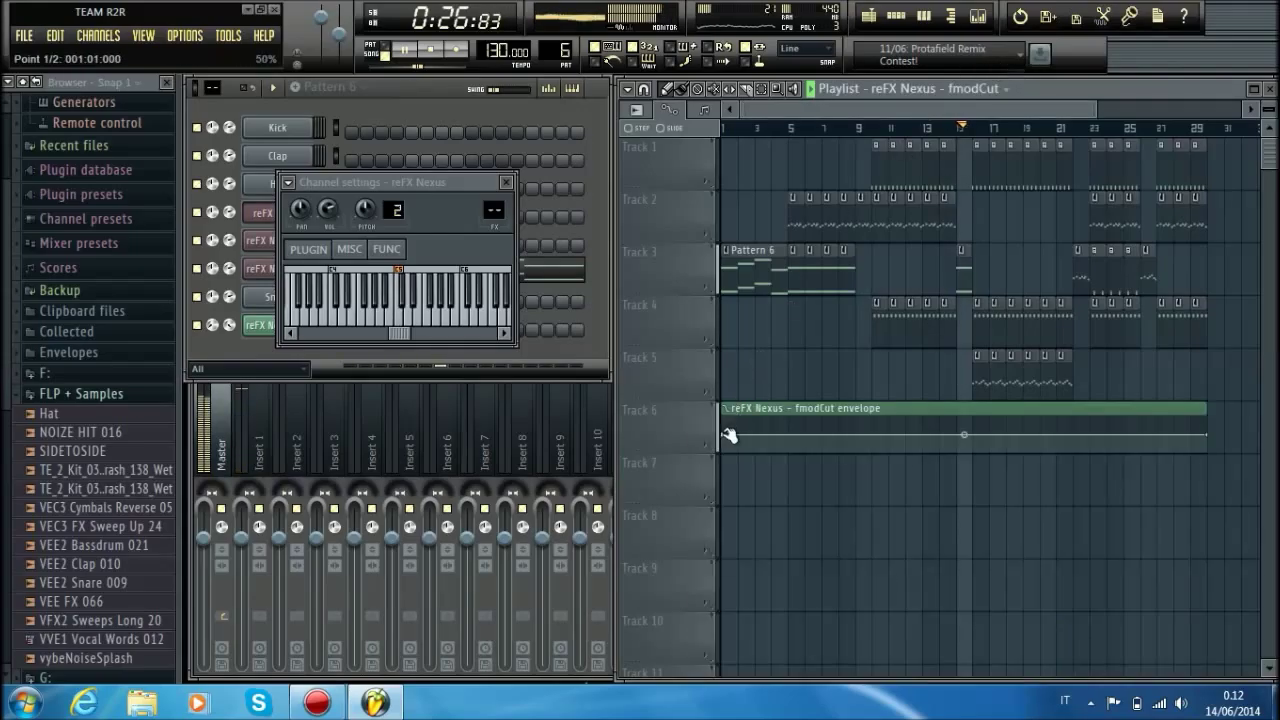
Shape the fmodCut envelope on Track 6 to stay at 0% from bar 1 to bar 5 and rise to 50% at bar 9.
right_click(729, 435)
left_click(787, 633)
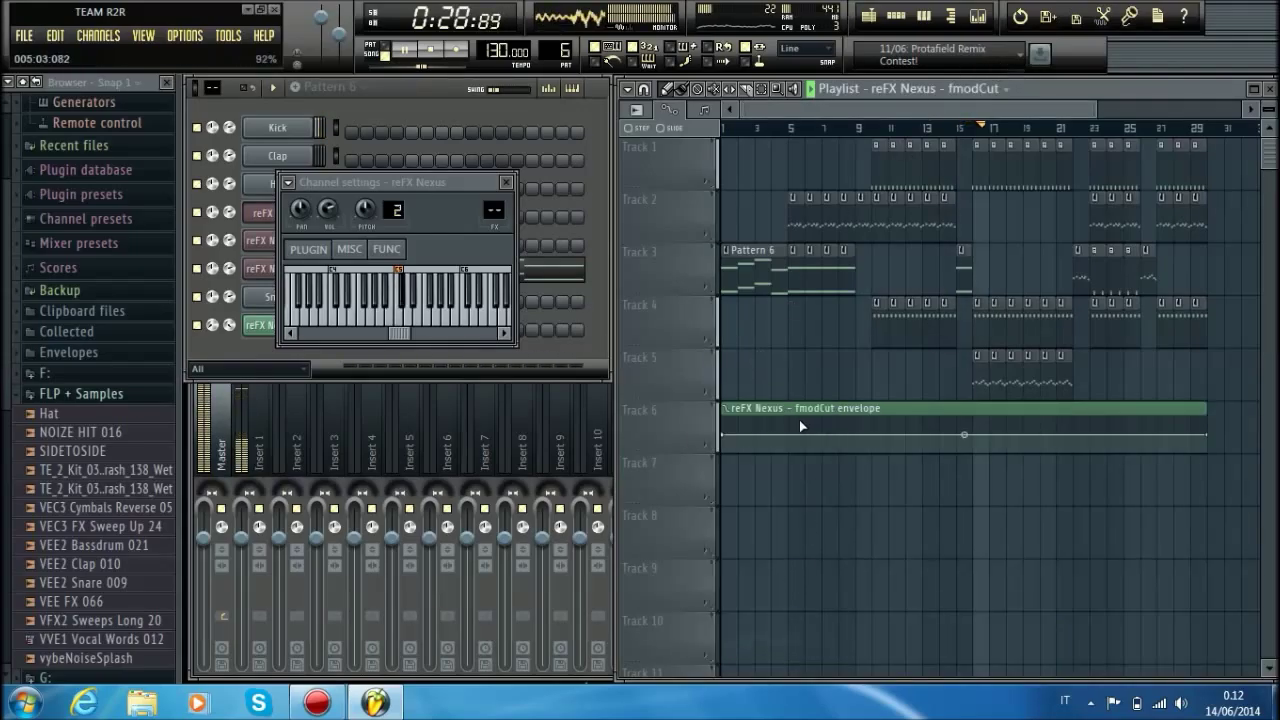
left_click_drag(786, 434, 788, 452)
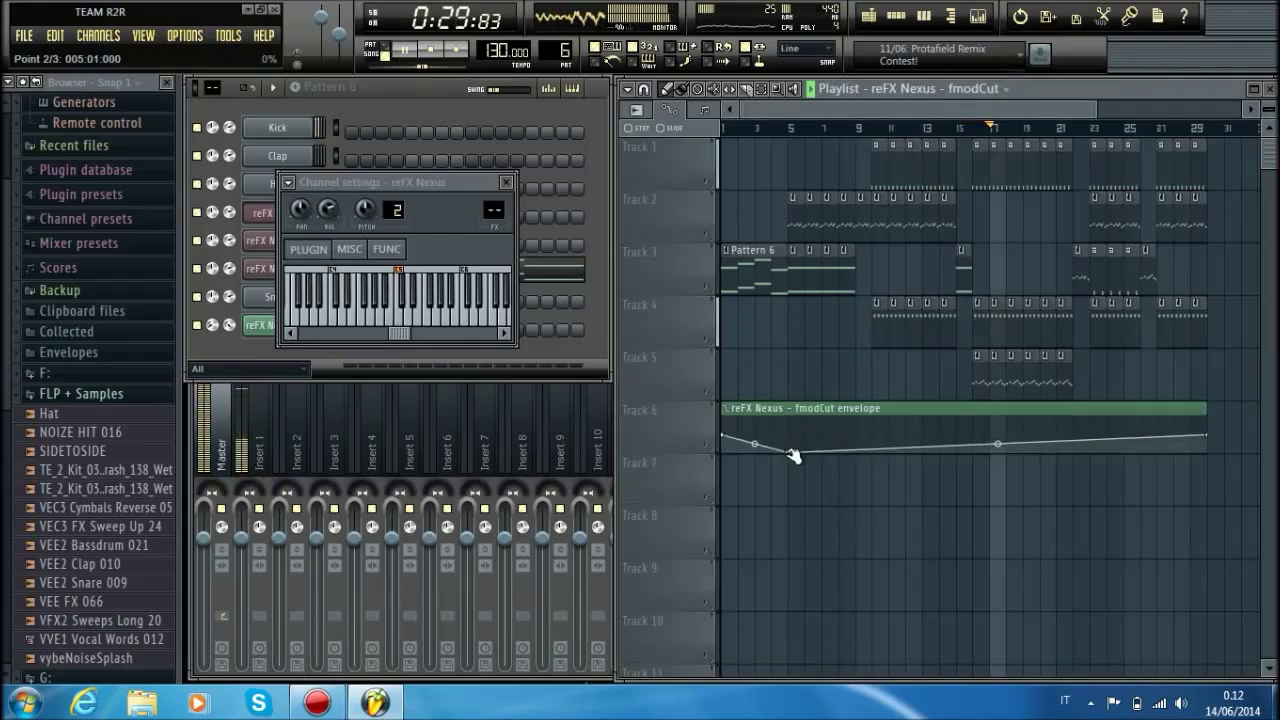
left_click(856, 436)
right_click(856, 436)
left_click(913, 657)
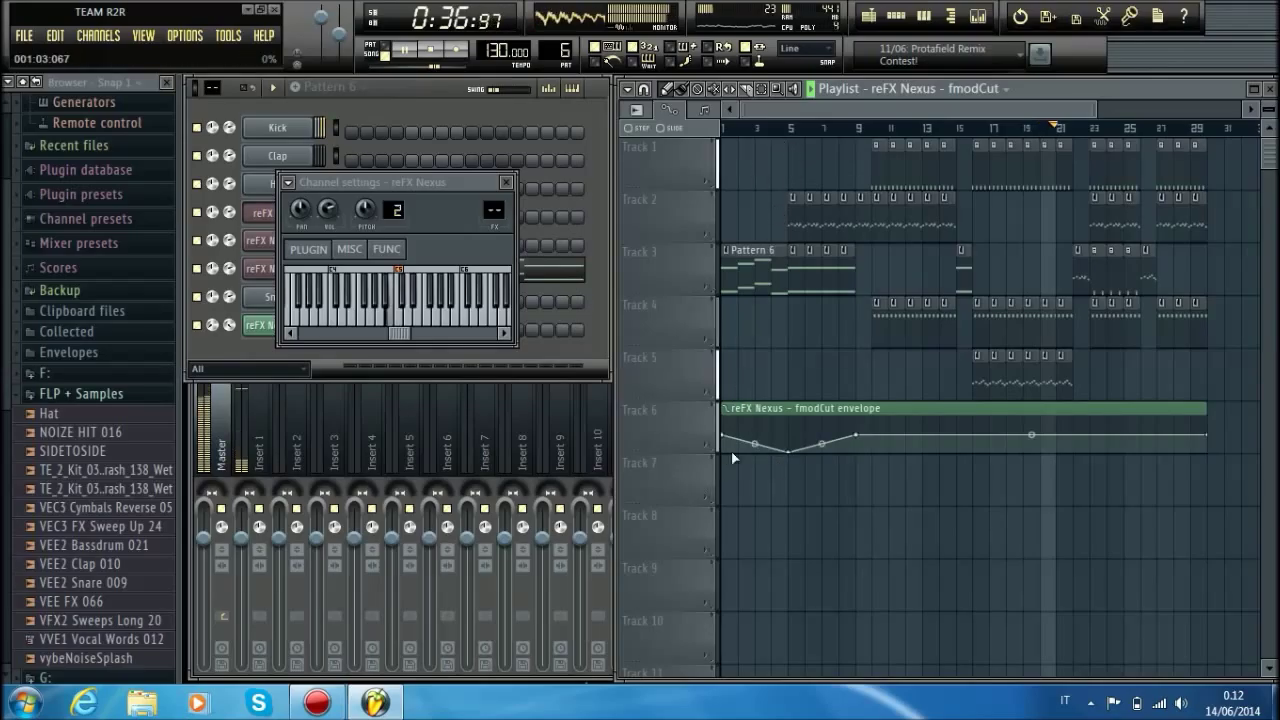
left_click_drag(722, 435, 716, 461)
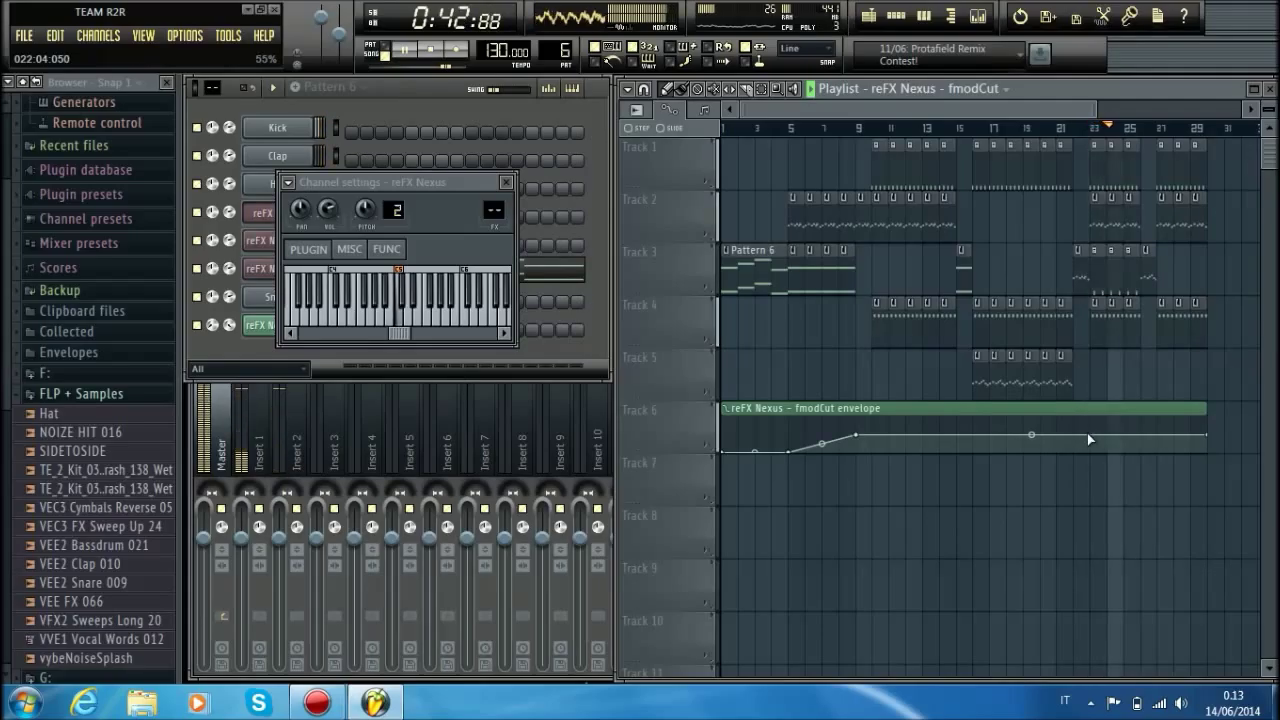
Add TE_2_Kit_03_Crash_138_Wet audio clips on Track 7 at bars 1, 15, 16 and 22.
left_click(599, 121)
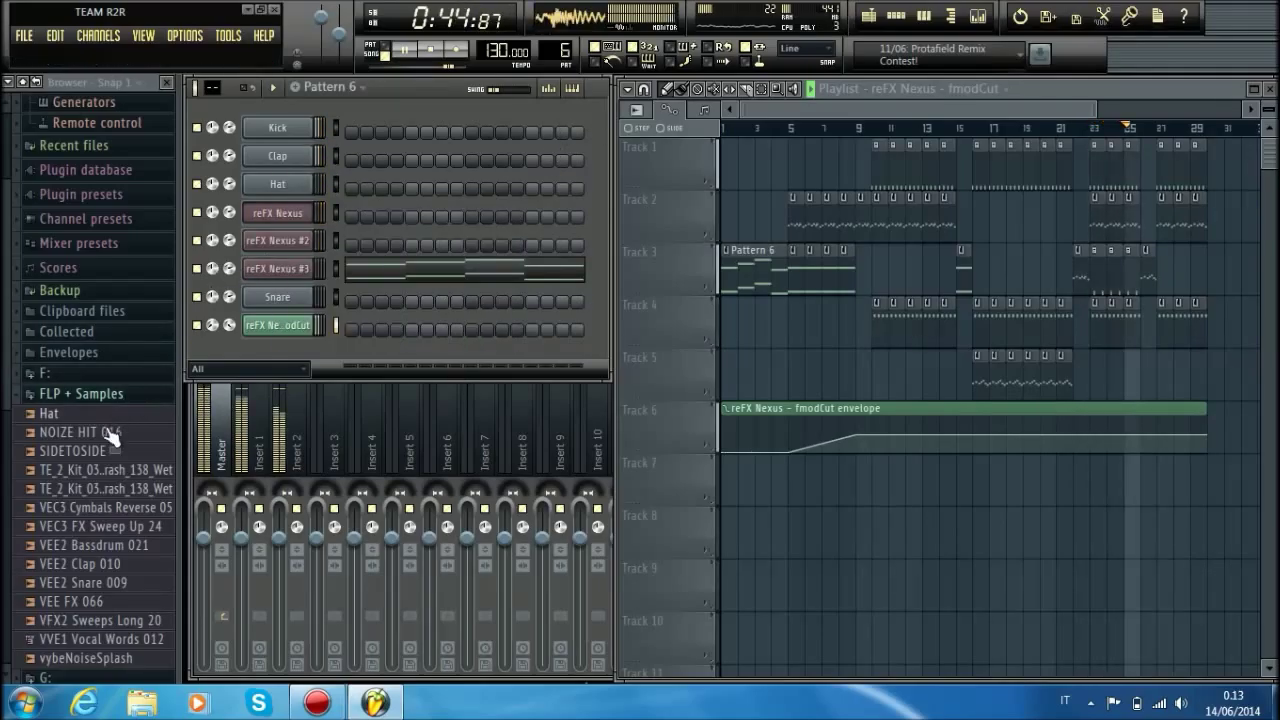
left_click_drag(105, 469, 740, 358)
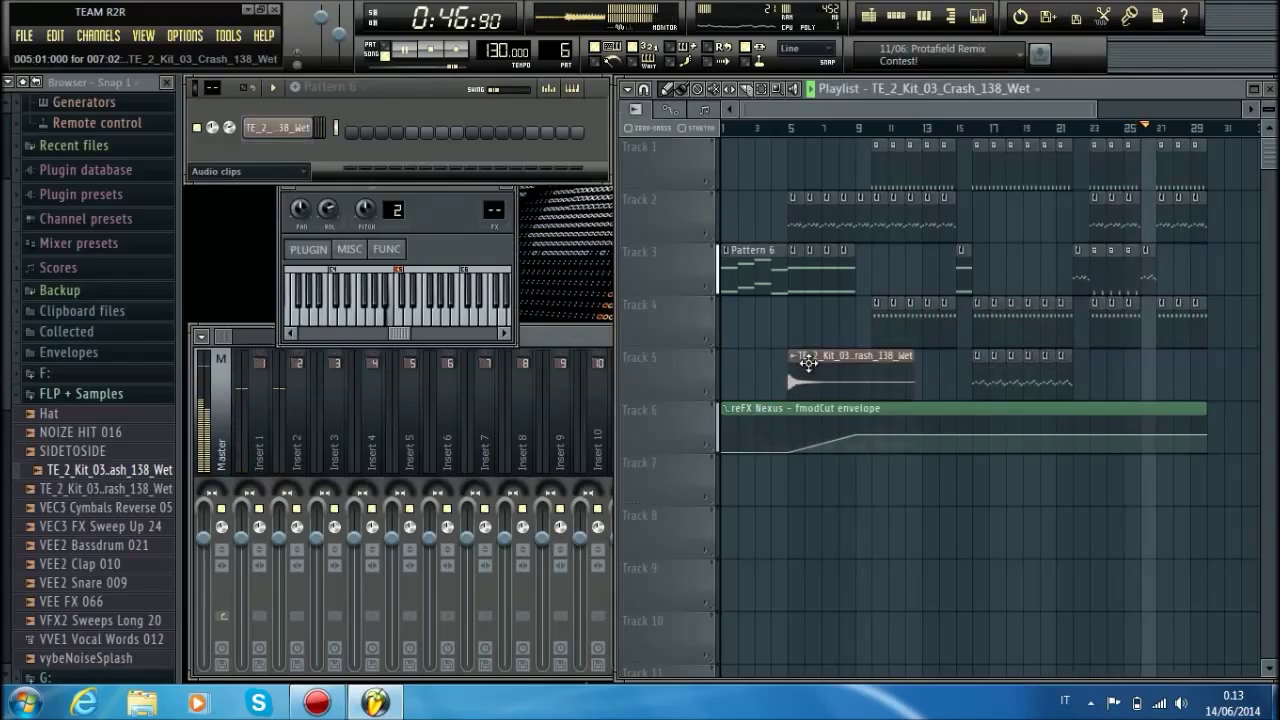
left_click(990, 515)
left_click_drag(990, 515, 975, 484)
left_click(968, 460)
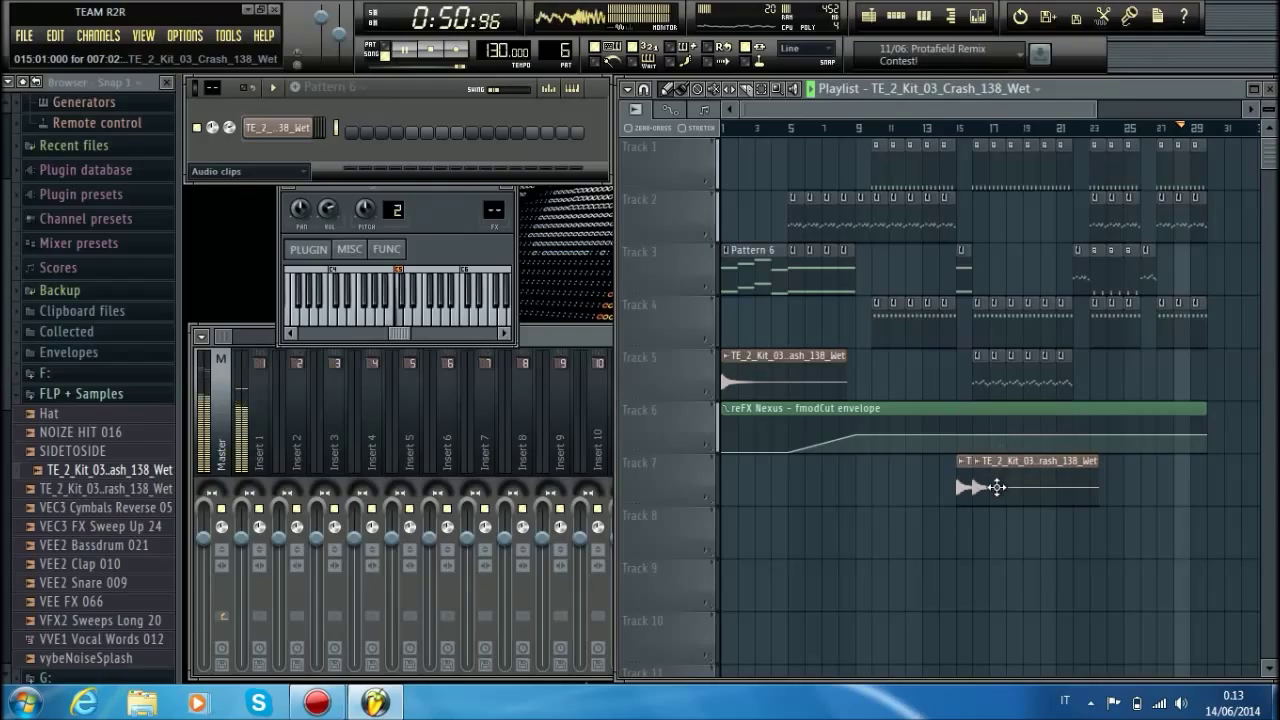
left_click_drag(809, 377, 760, 504)
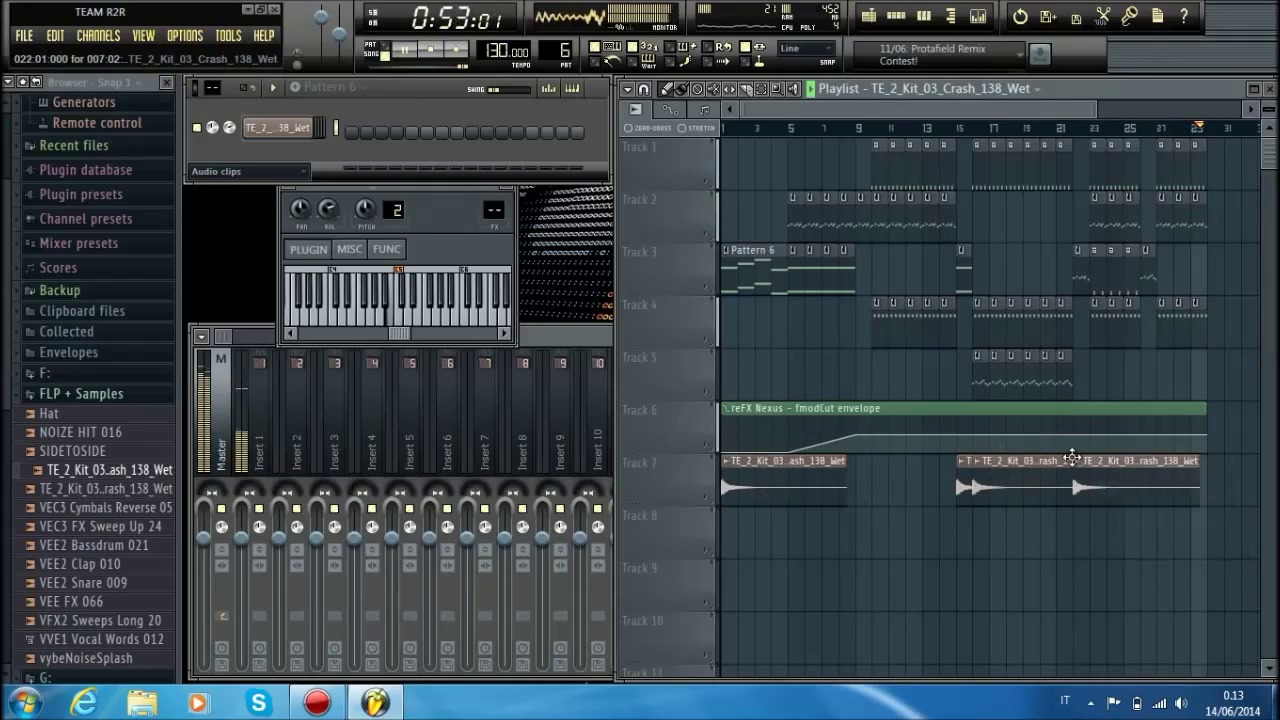
Add more TE_2_Kit_03_Crash_138_Wet clips on Track 7 at bars 23, 26, 27 and 30.
left_click(1093, 460)
left_click_drag(1160, 523, 1208, 468)
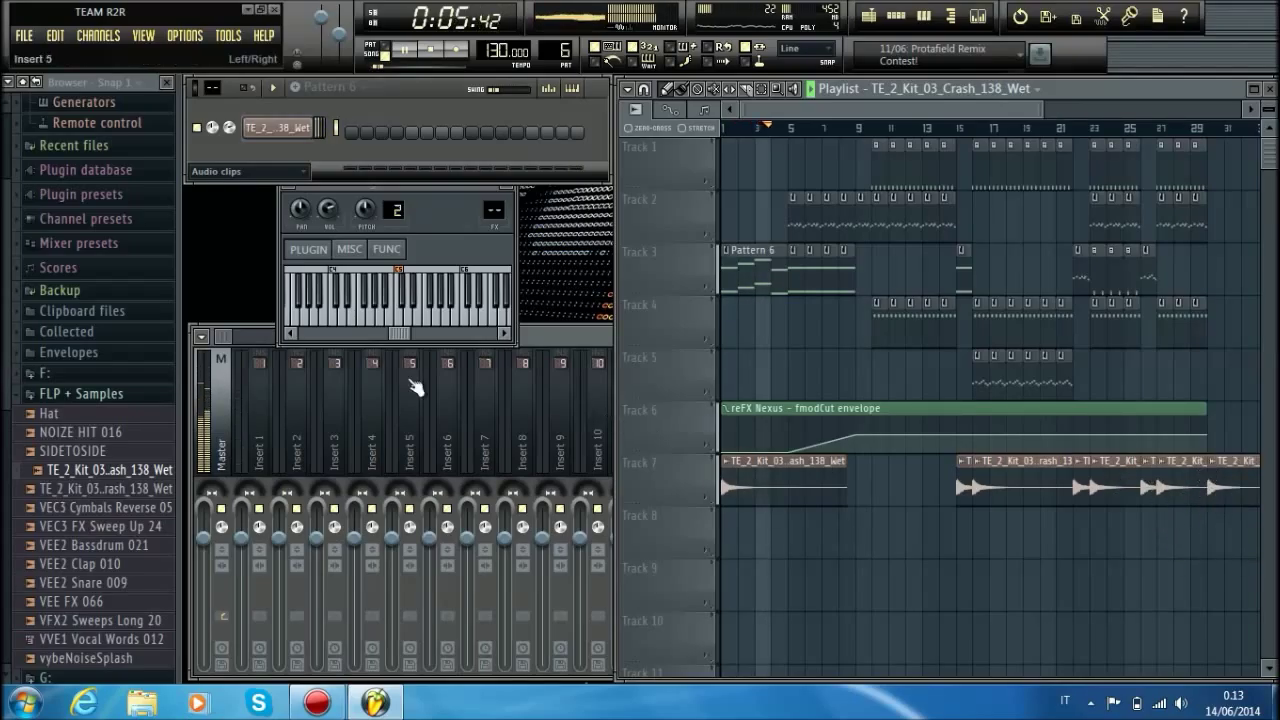
Add TE_2_Kit_03_Reverse_Crash_138_Wet clips on Track 7 at bar 9 and over the crashes around bars 15, 22 and 26.
left_click_drag(88, 490, 898, 516)
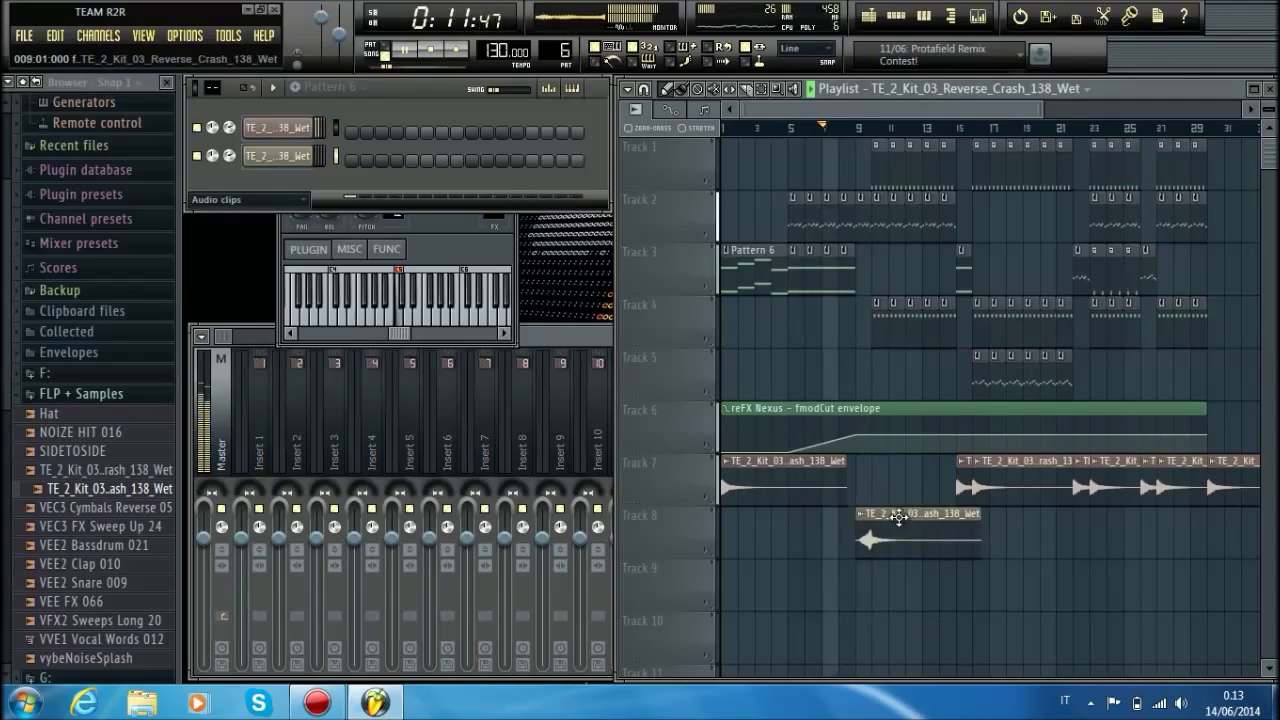
left_click_drag(899, 472, 879, 482)
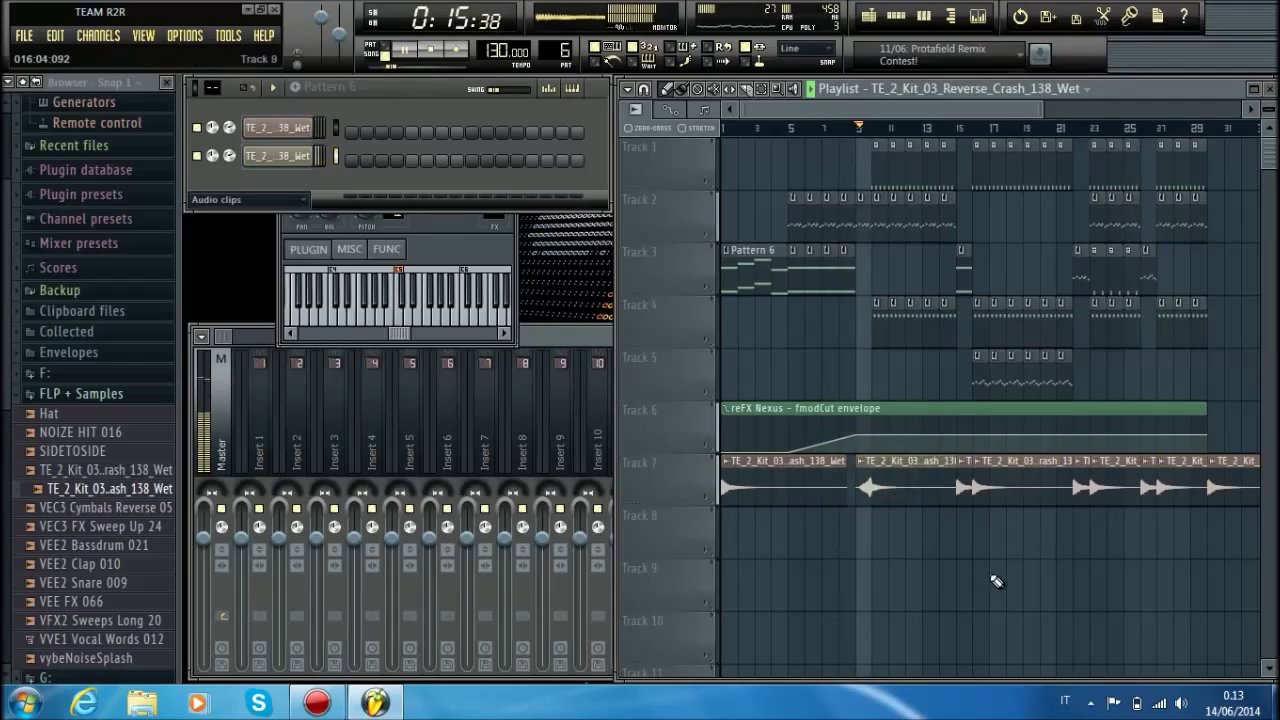
left_click(959, 522)
left_click_drag(977, 524, 981, 465)
left_click(1066, 526)
left_click_drag(1123, 523, 1112, 472)
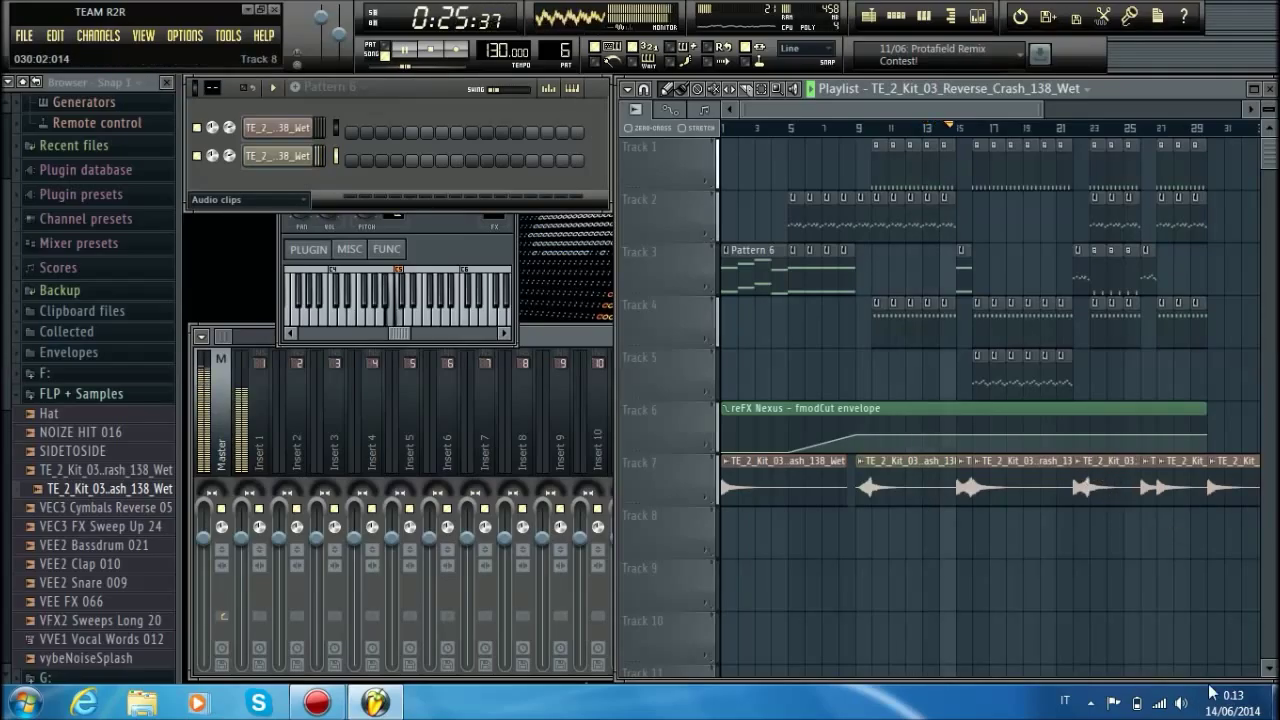
left_click(1111, 480)
left_click_drag(1101, 521, 1125, 503)
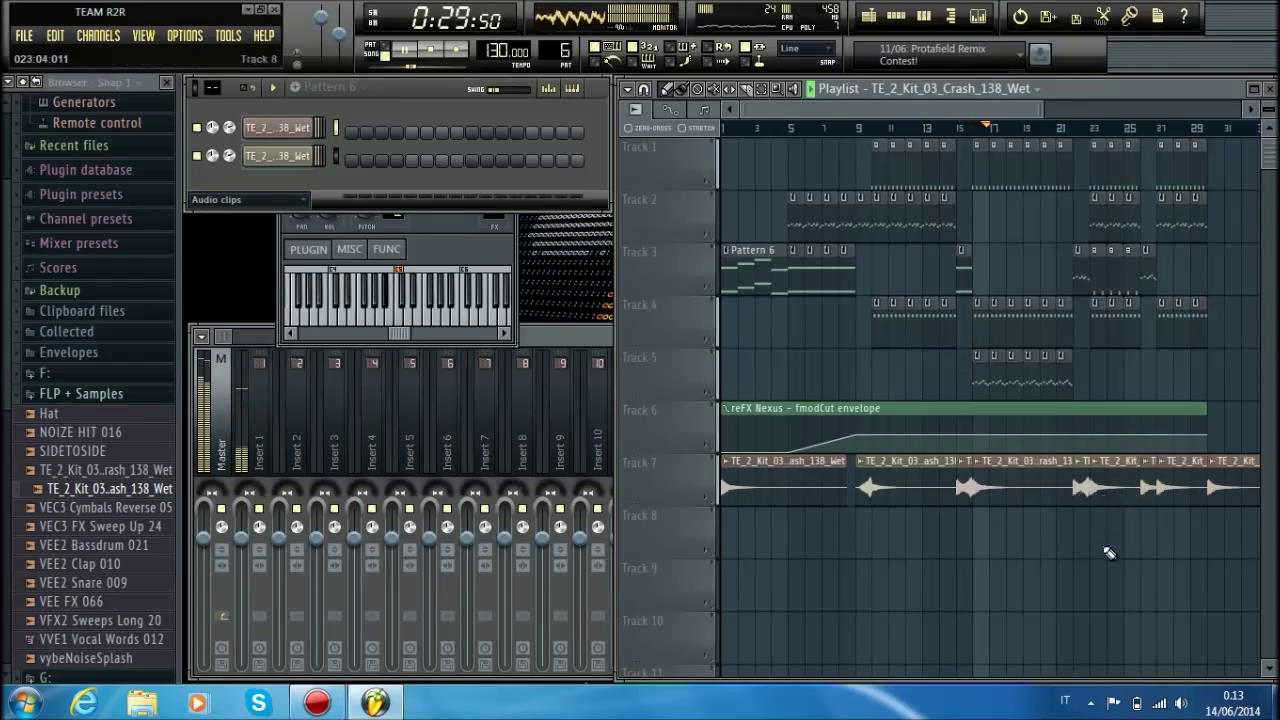
left_click_drag(172, 507, 1189, 509)
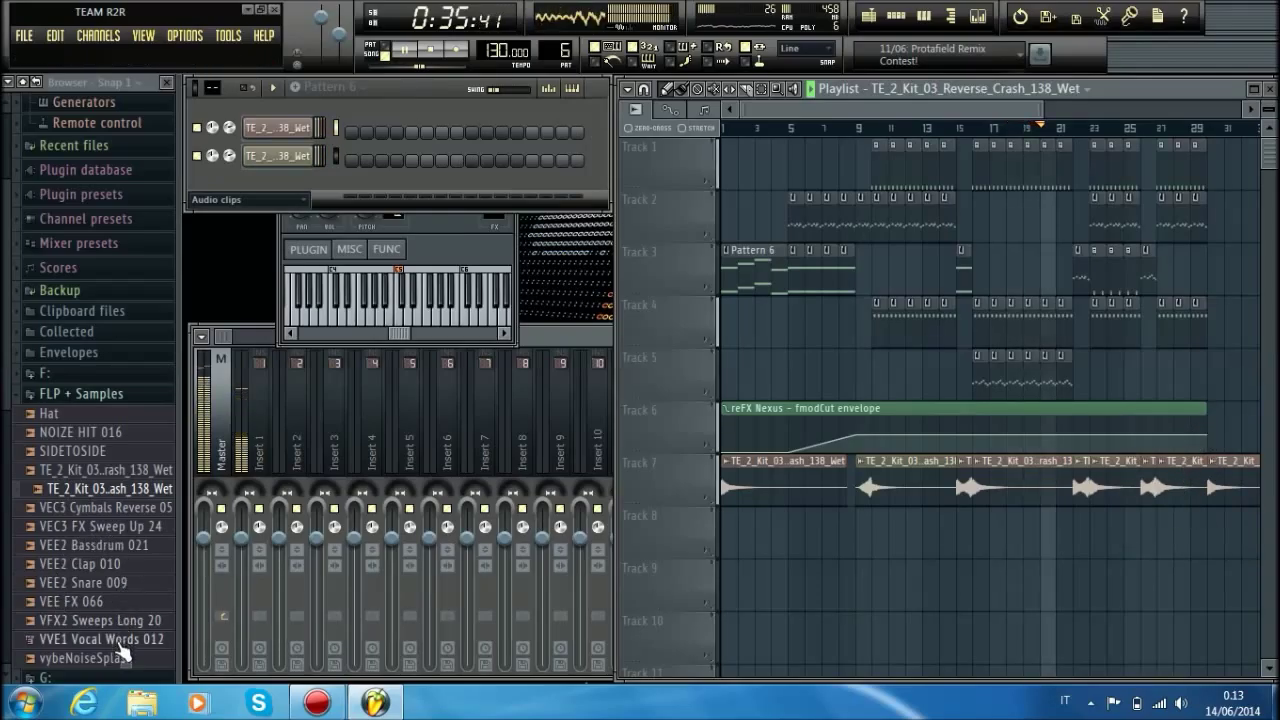
Collapse the expanded FLP + Samples folder in the browser and switch to Pattern 1.
left_click(60, 394)
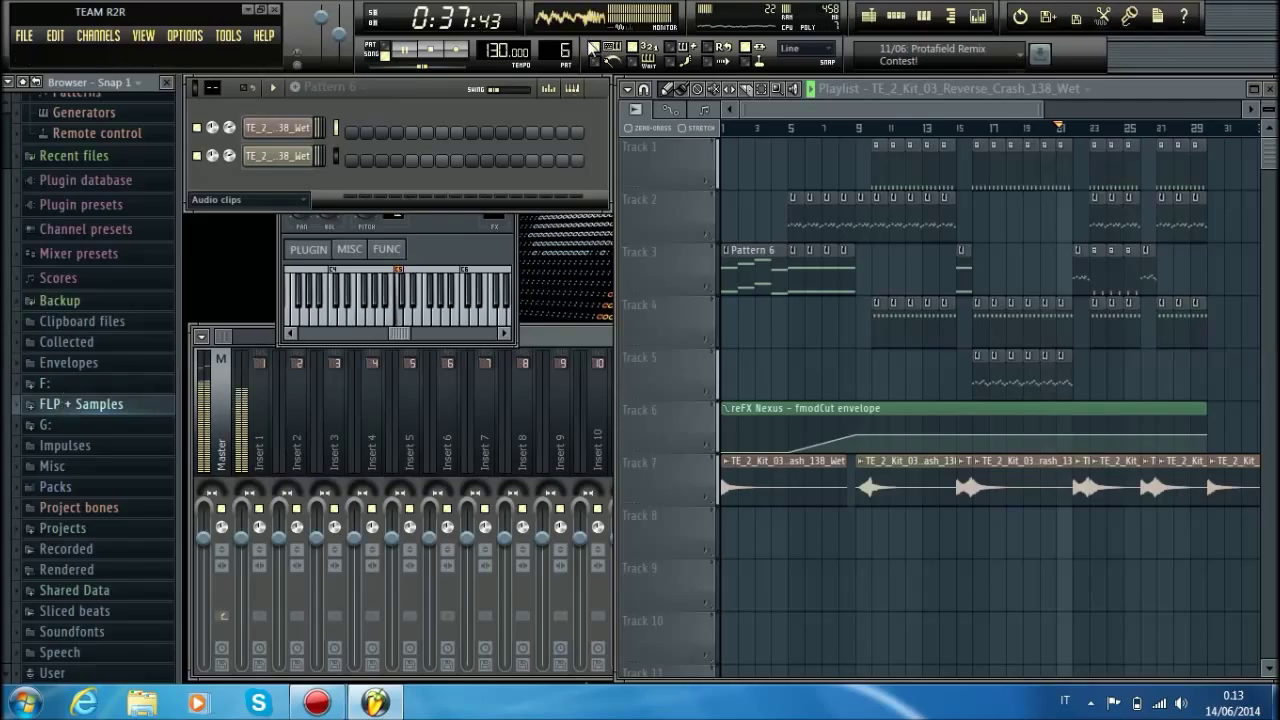
left_click(36, 80)
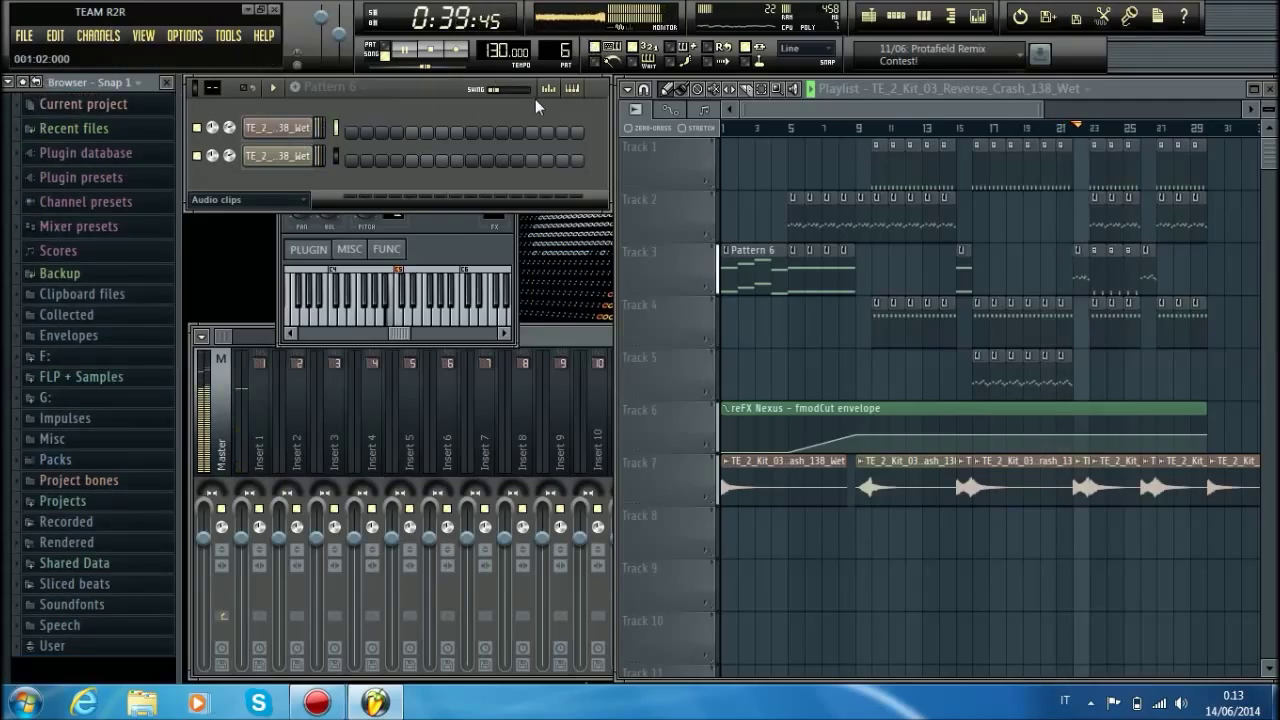
scroll(556, 50, "down", 5)
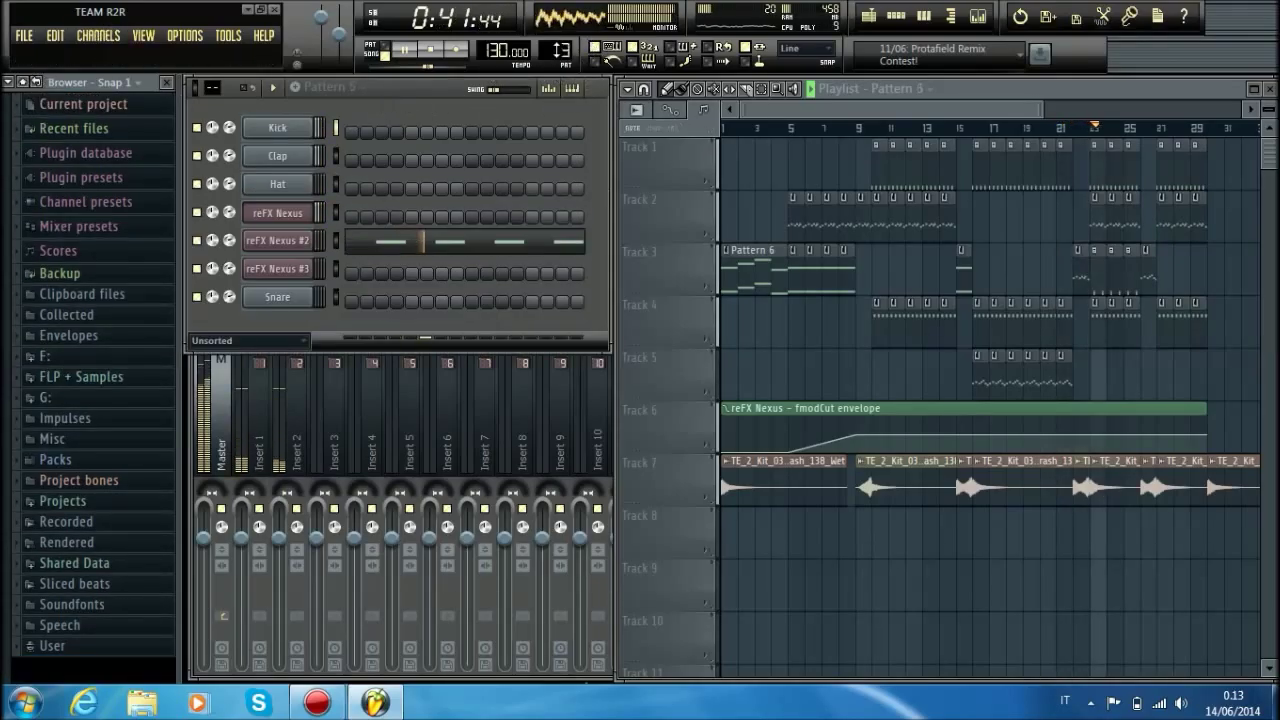
scroll(556, 49, "up", 2)
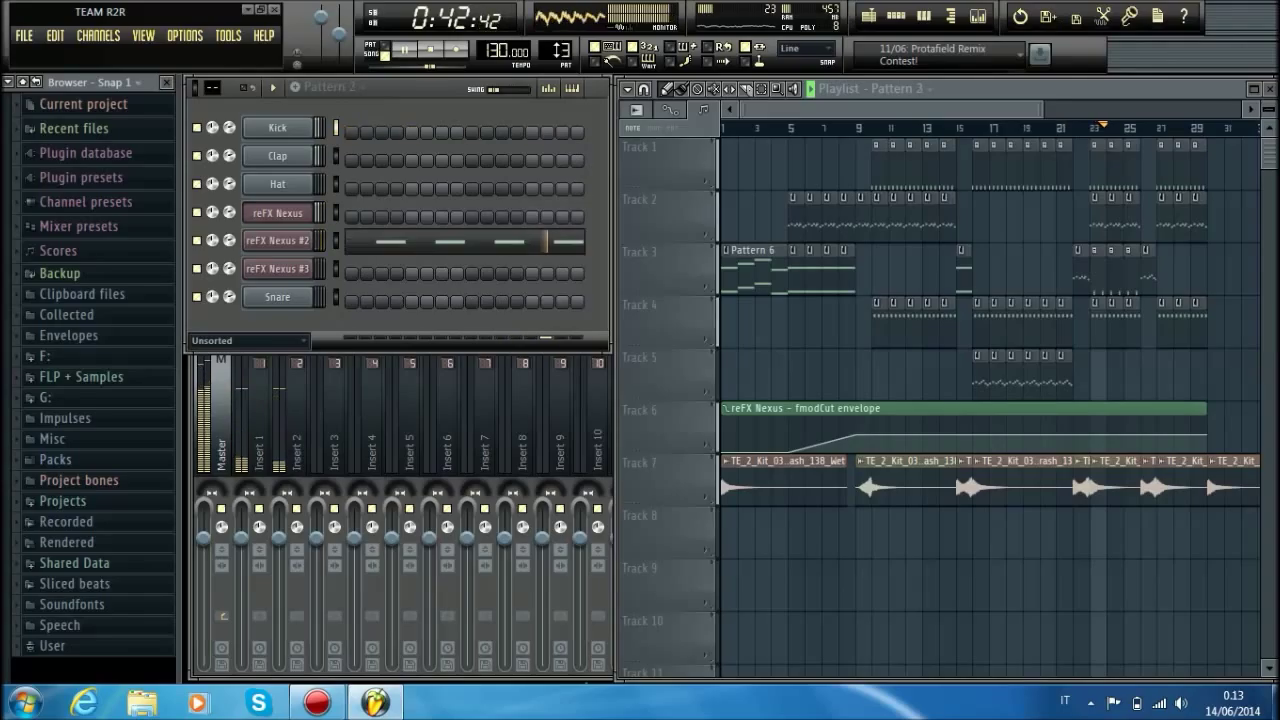
left_click(300, 243)
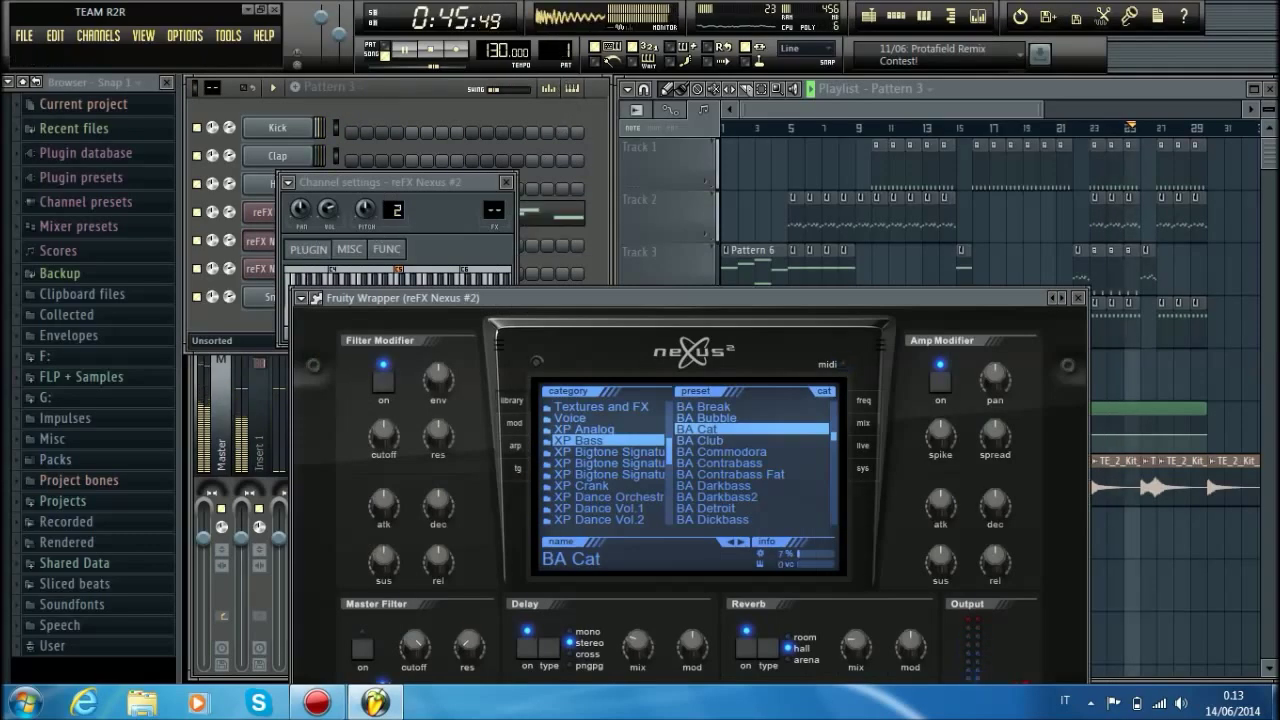
left_click(595, 157)
Route the first reFX Nexus to mixer Insert 6, select that mixer track and switch playback to pattern mode.
left_click(308, 212)
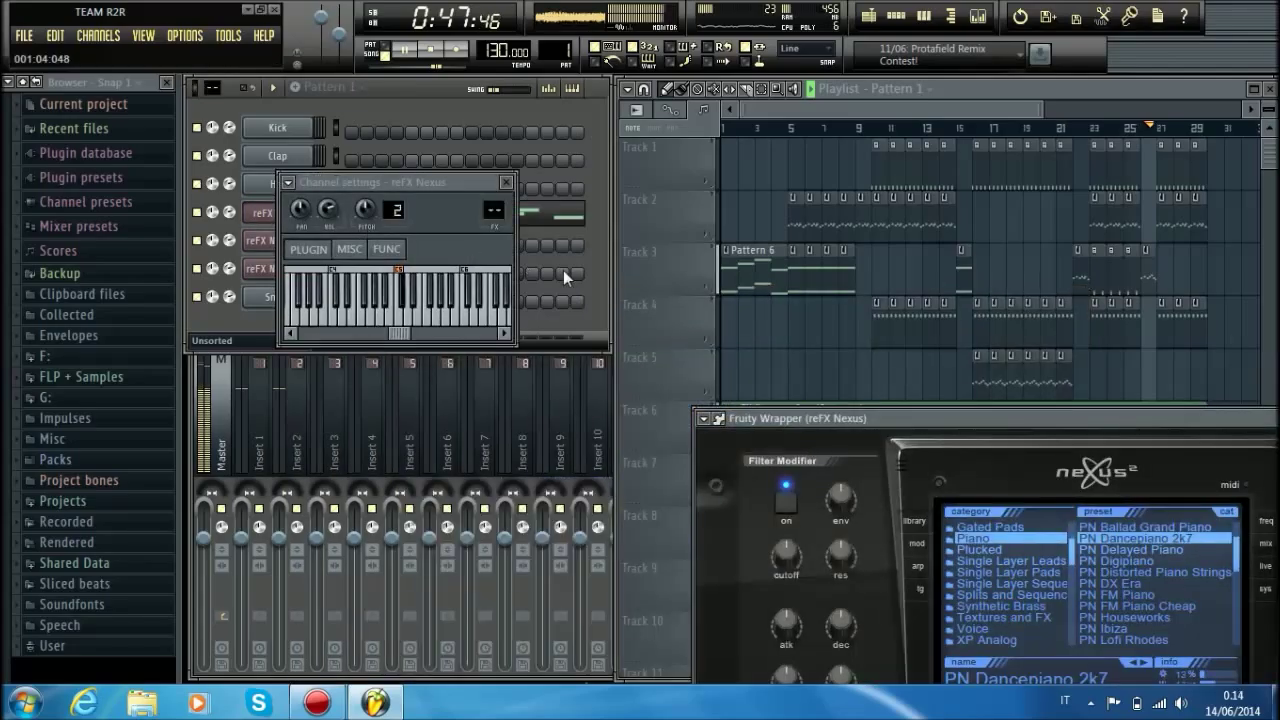
left_click_drag(494, 210, 496, 205)
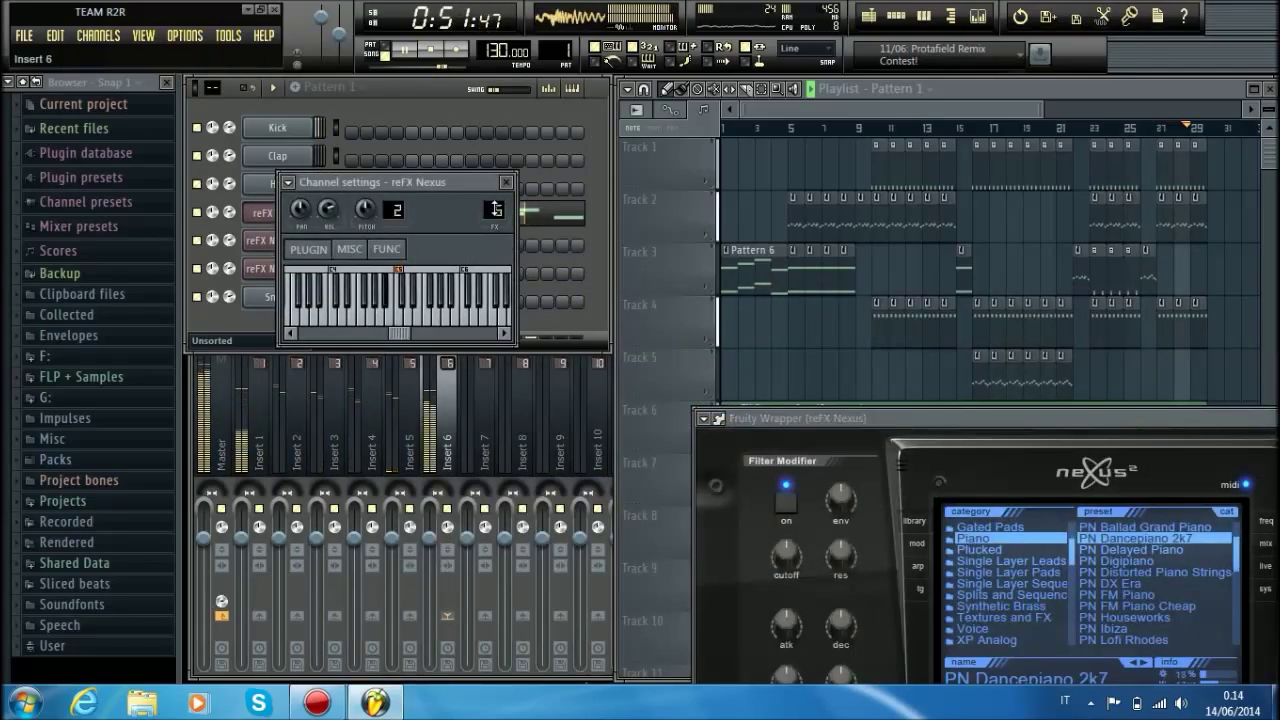
left_click(448, 410)
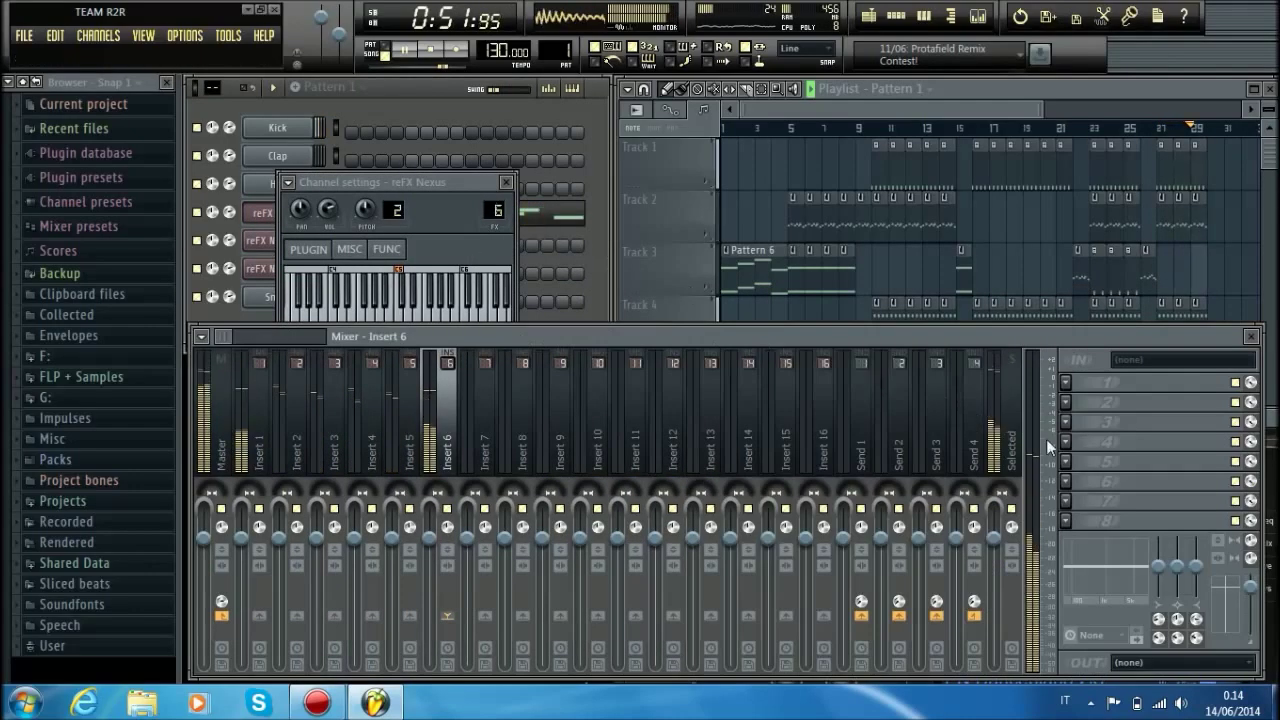
left_click(385, 55)
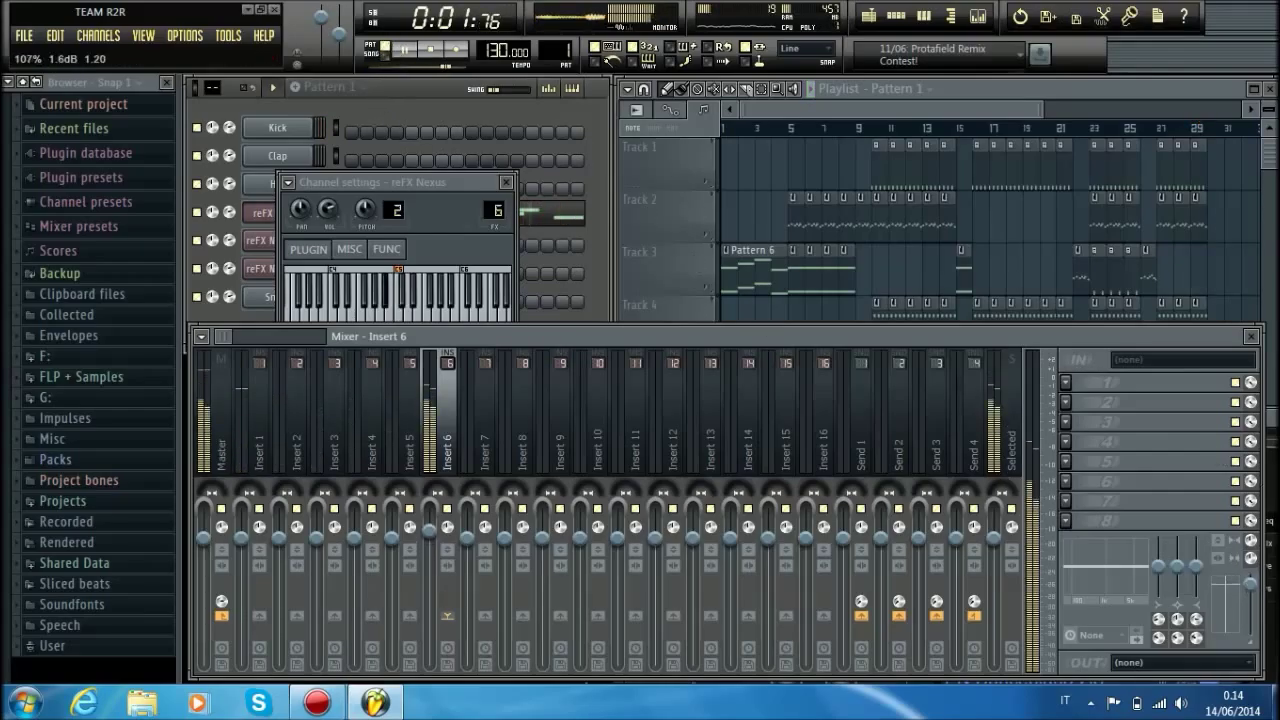
Load Soundgoodizer in the first effect slot of Insert 6, set it to mode D with a reduced amount and slightly lower the track level.
left_click(1065, 380)
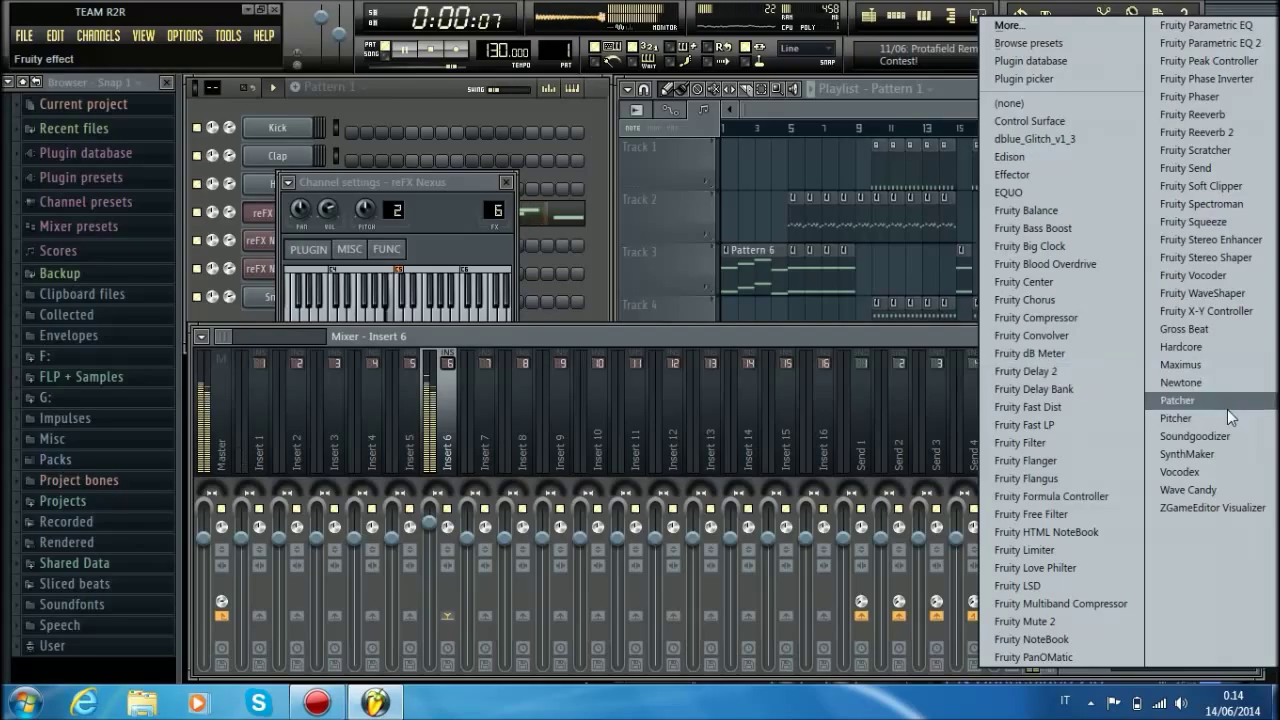
left_click(1200, 435)
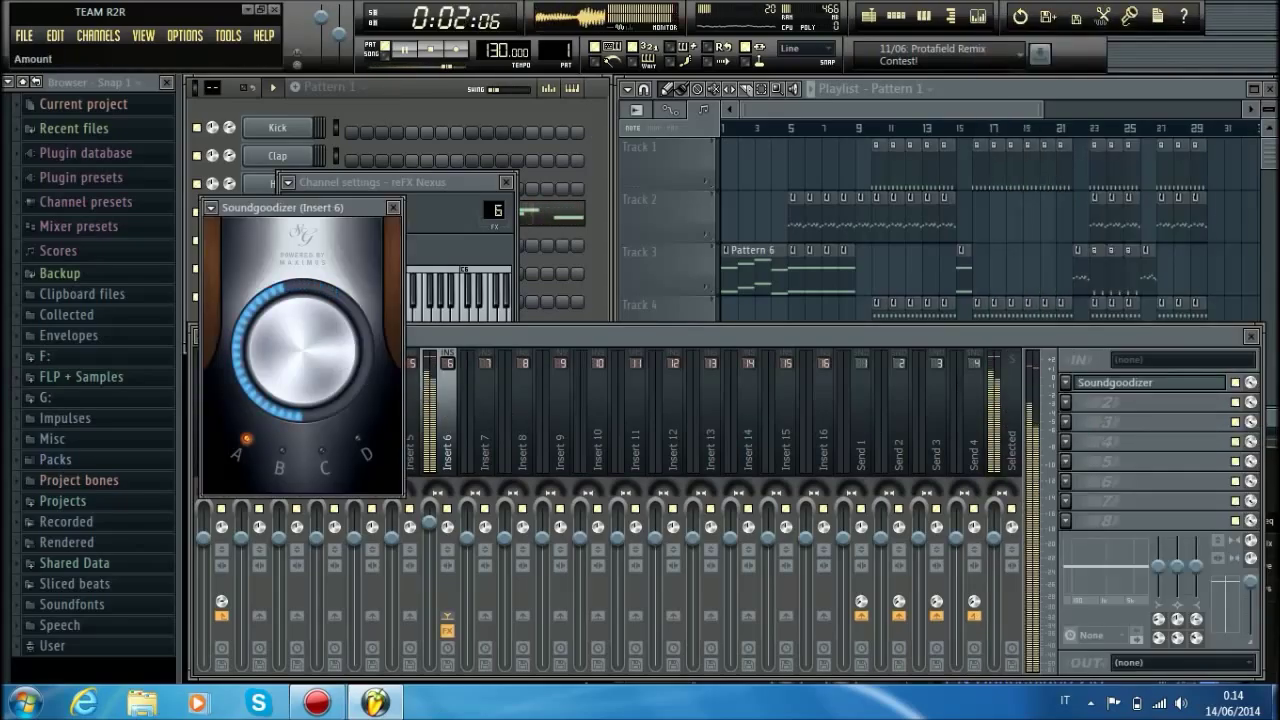
left_click(281, 451)
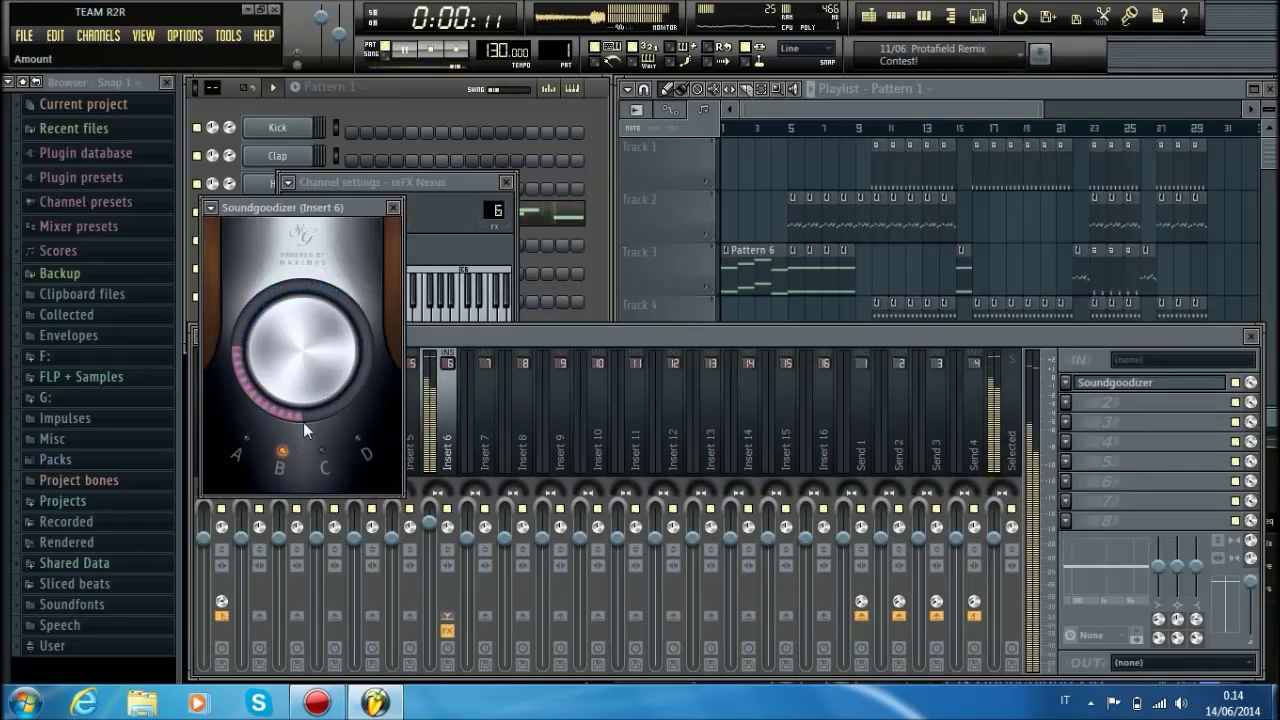
left_click(358, 439)
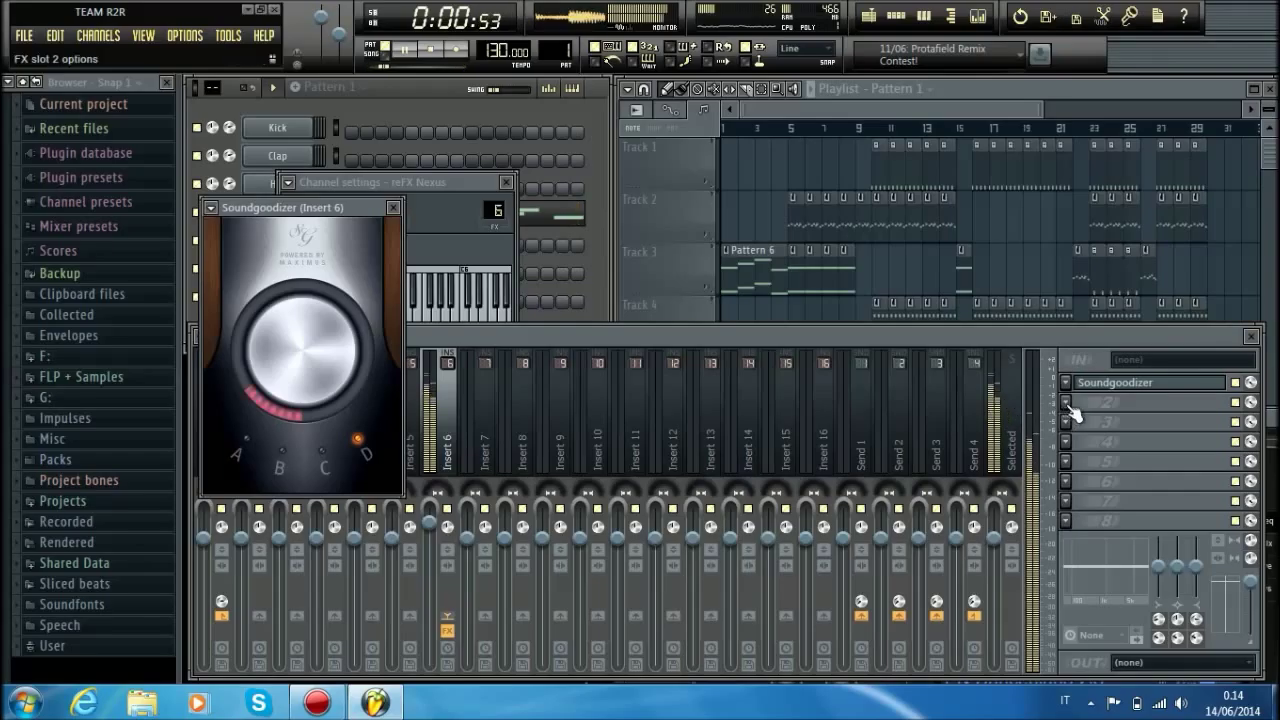
left_click_drag(1251, 582, 1251, 586)
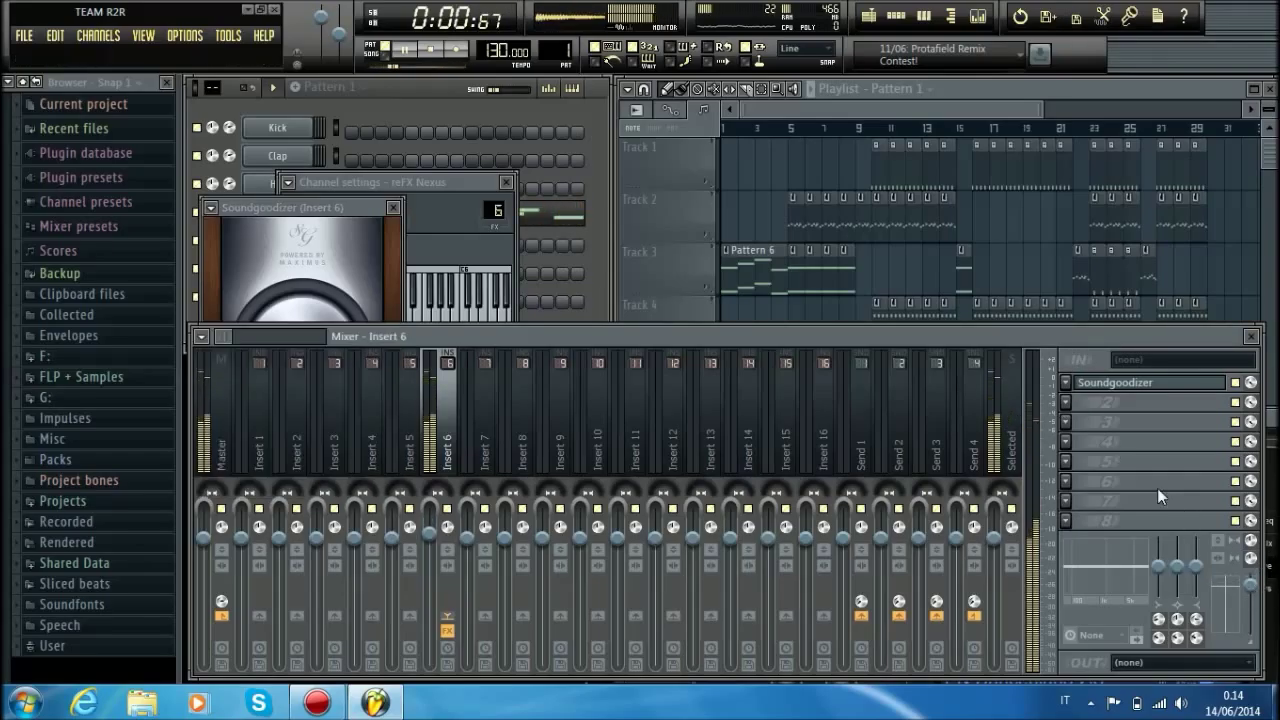
Add Fruity Parametric EQ 2 in slot 2 with a low-cut and high-cut preset, lower its high cutoff and slightly raise its main level.
left_click(1061, 402)
left_click(1205, 48)
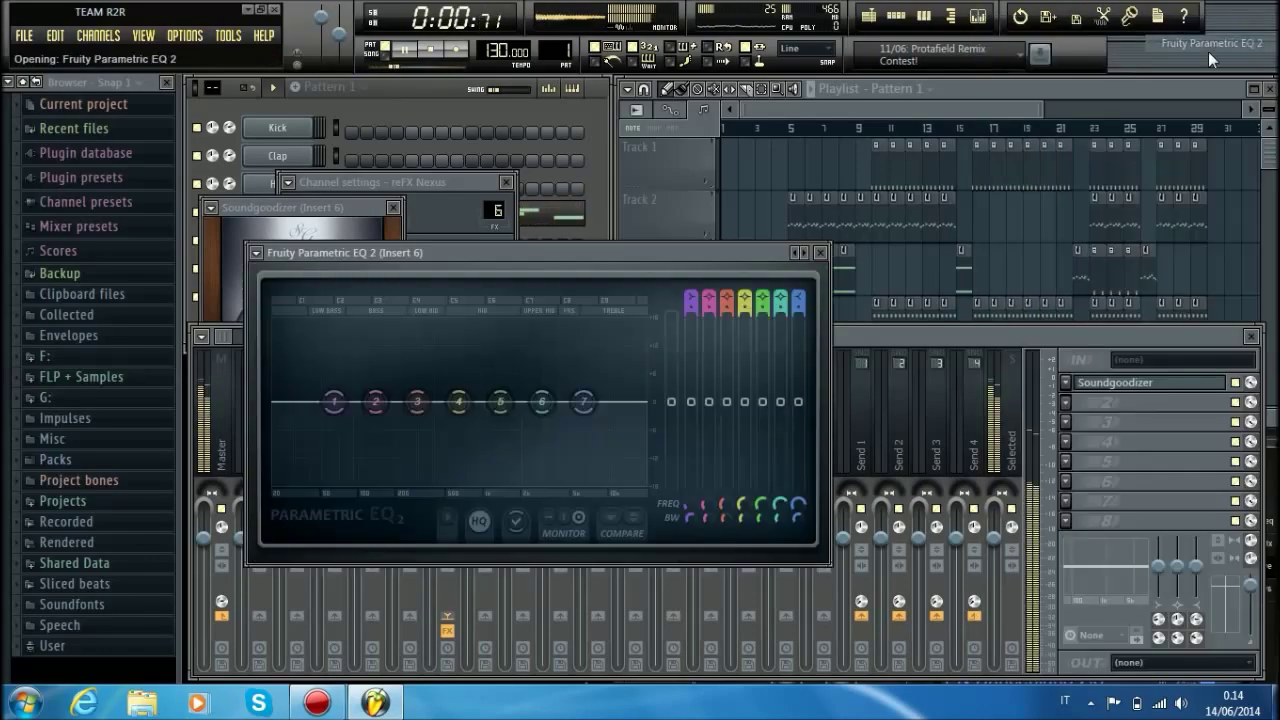
left_click(256, 253)
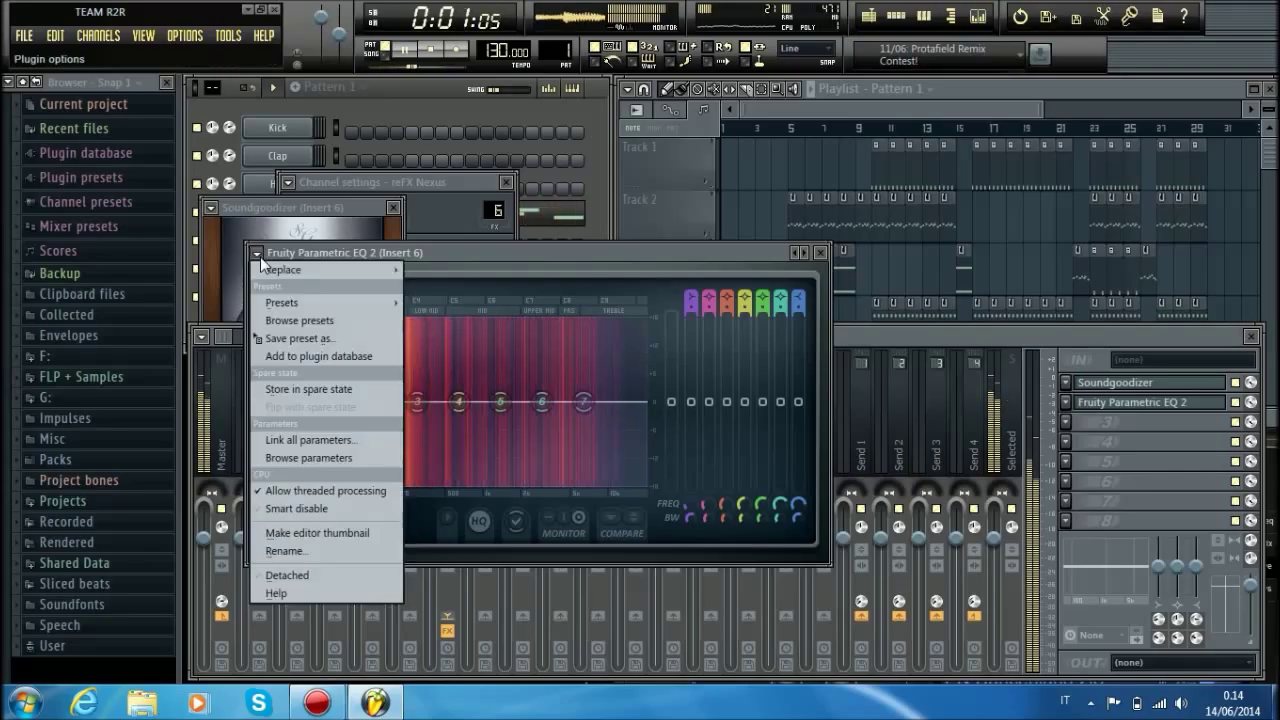
mouse_move(324, 306)
left_click(464, 337)
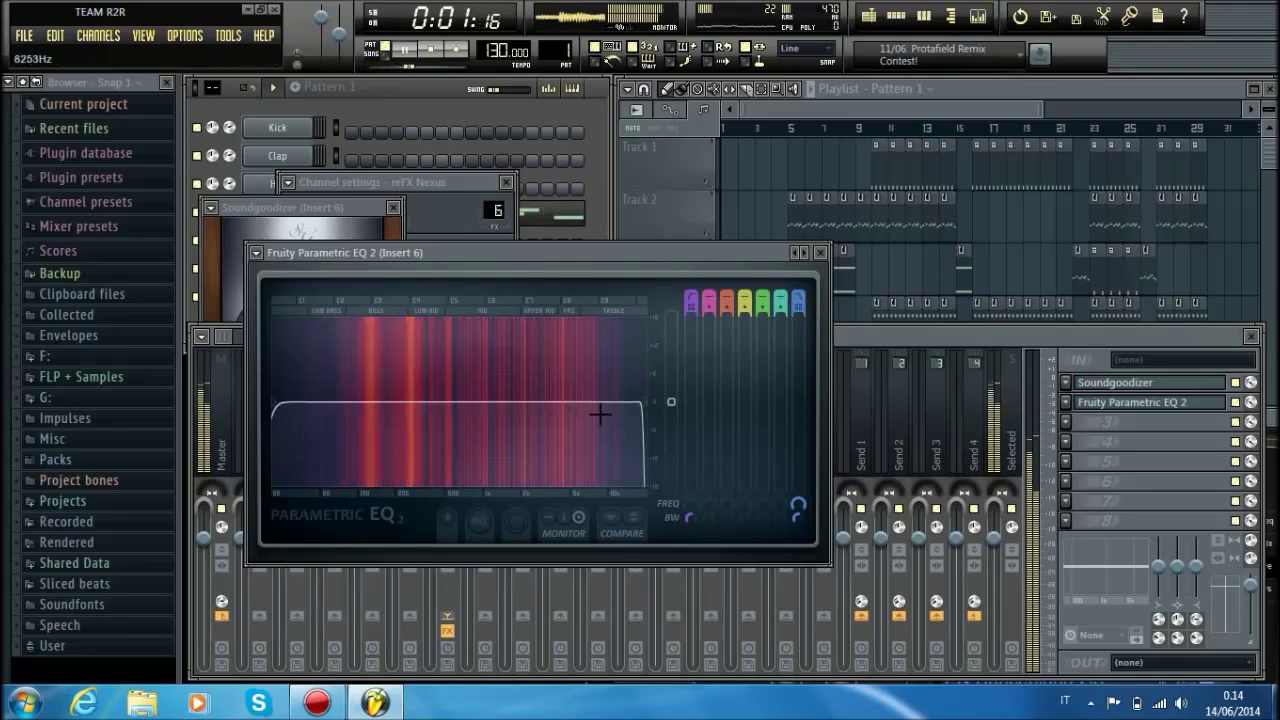
left_click_drag(634, 418, 671, 391)
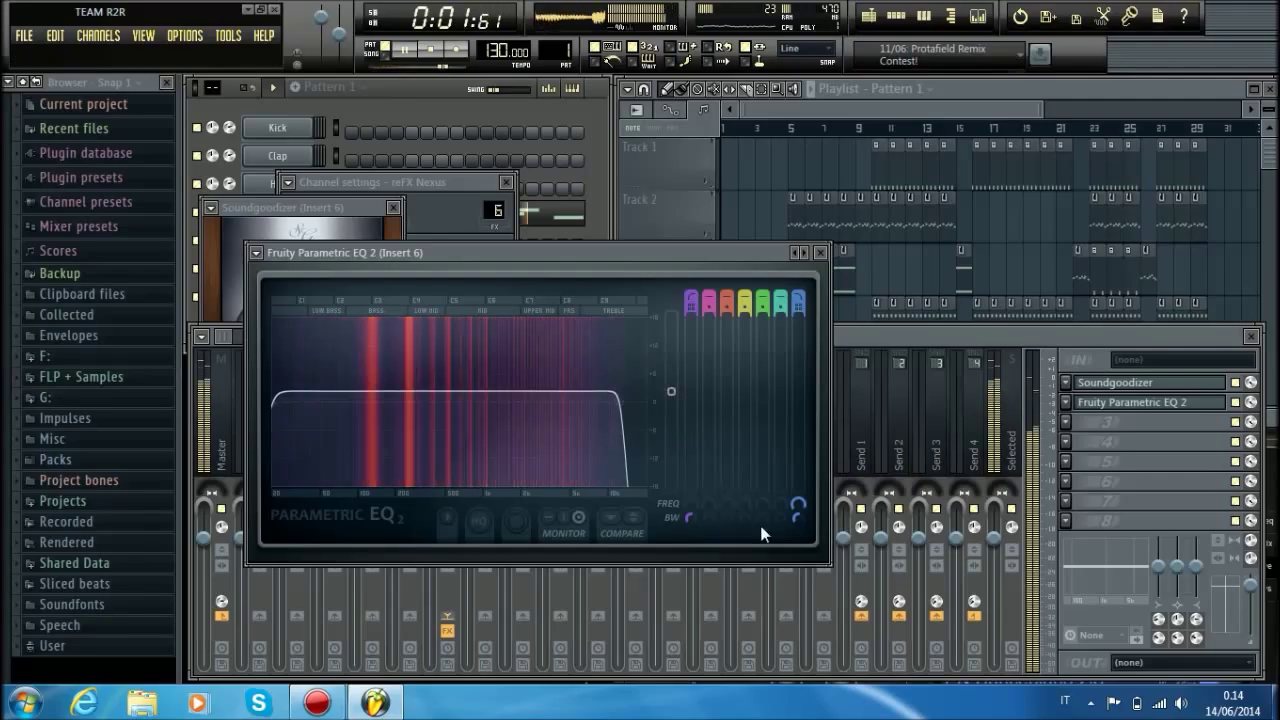
left_click_drag(671, 391, 671, 397)
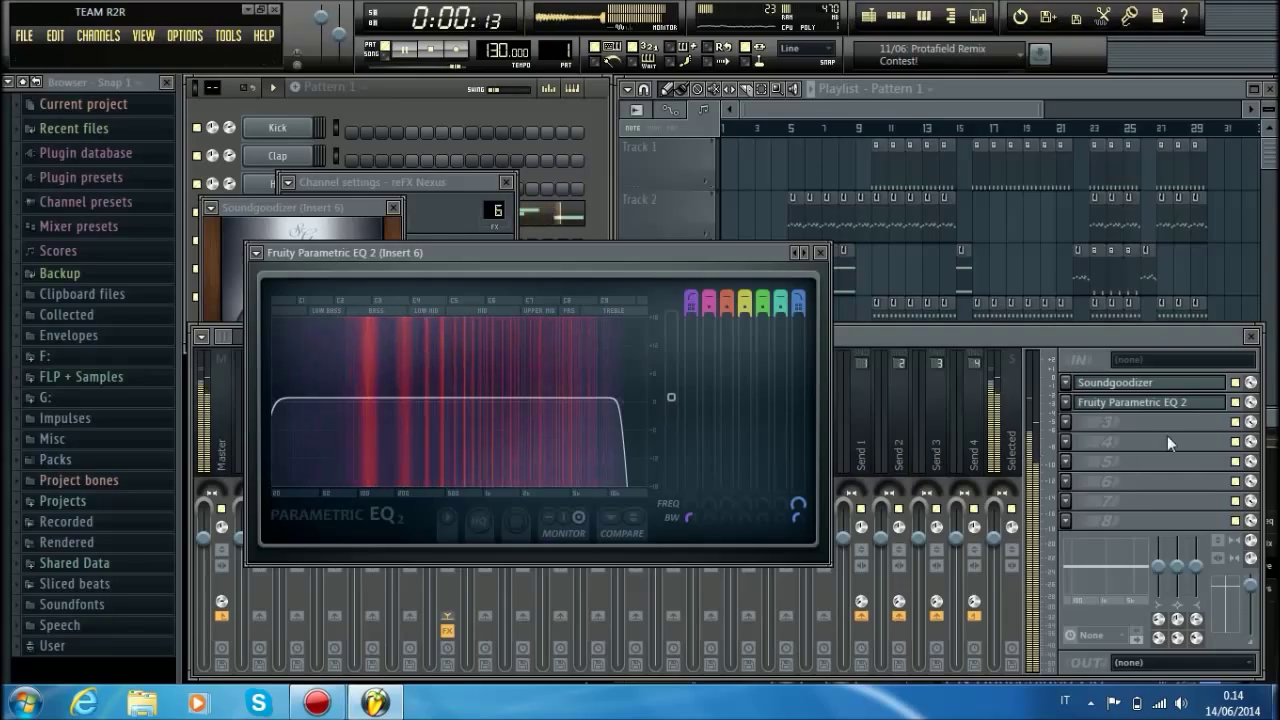
Add a second Fruity Parametric EQ 2 in slot 3, raise band 7, lower bands 1 and 2, and set the main level to -1.6 dB.
left_click(1066, 421)
left_click(1186, 44)
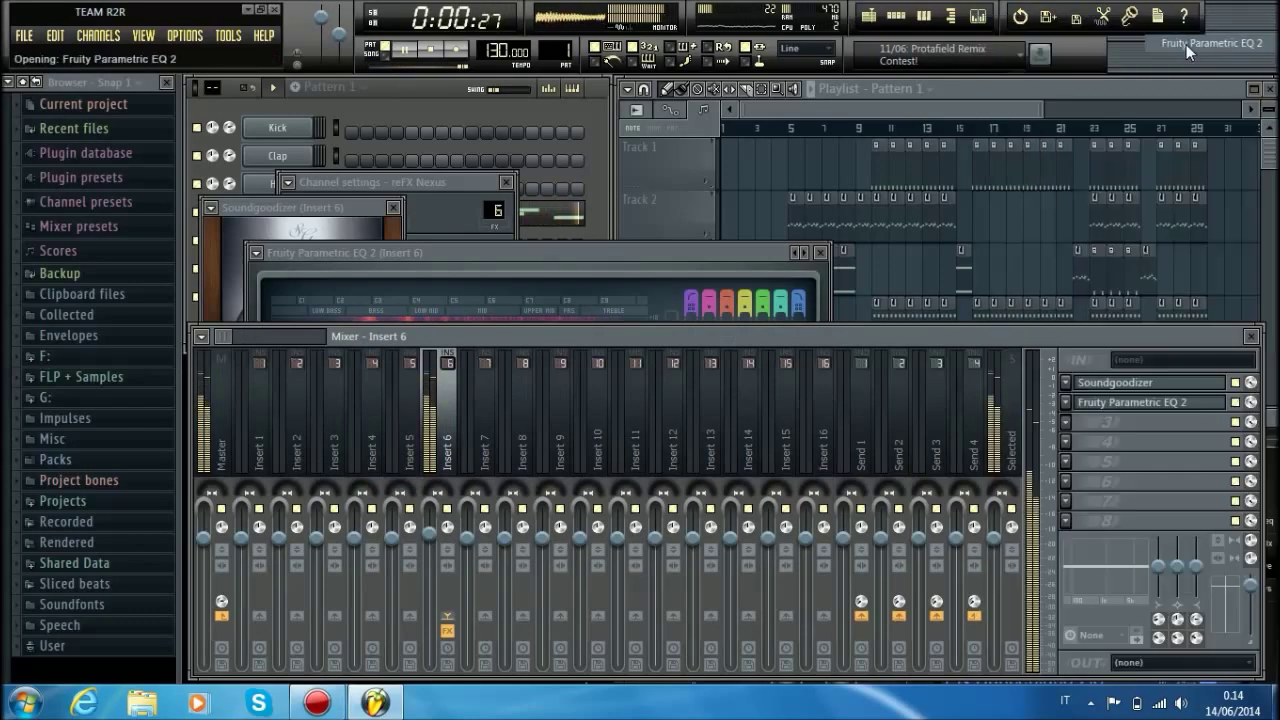
left_click_drag(628, 446, 649, 428)
left_click_drag(379, 447, 337, 468)
left_click_drag(421, 447, 389, 450)
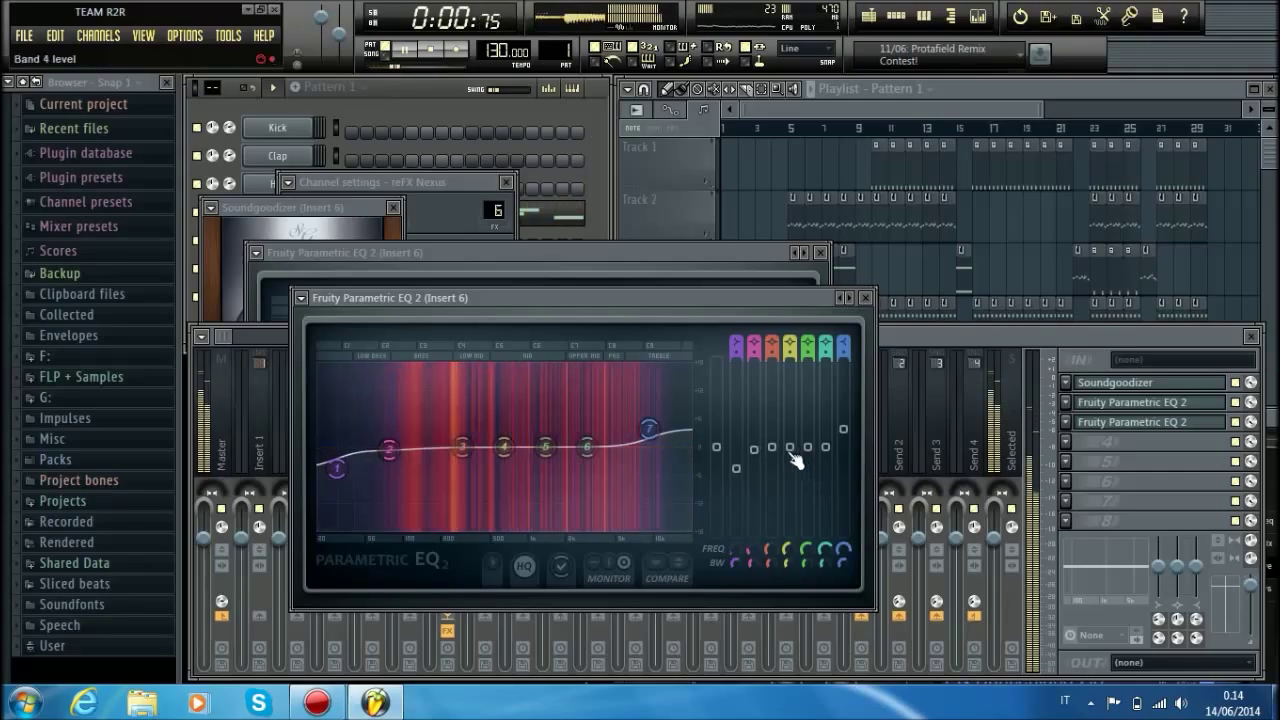
left_click_drag(716, 447, 716, 455)
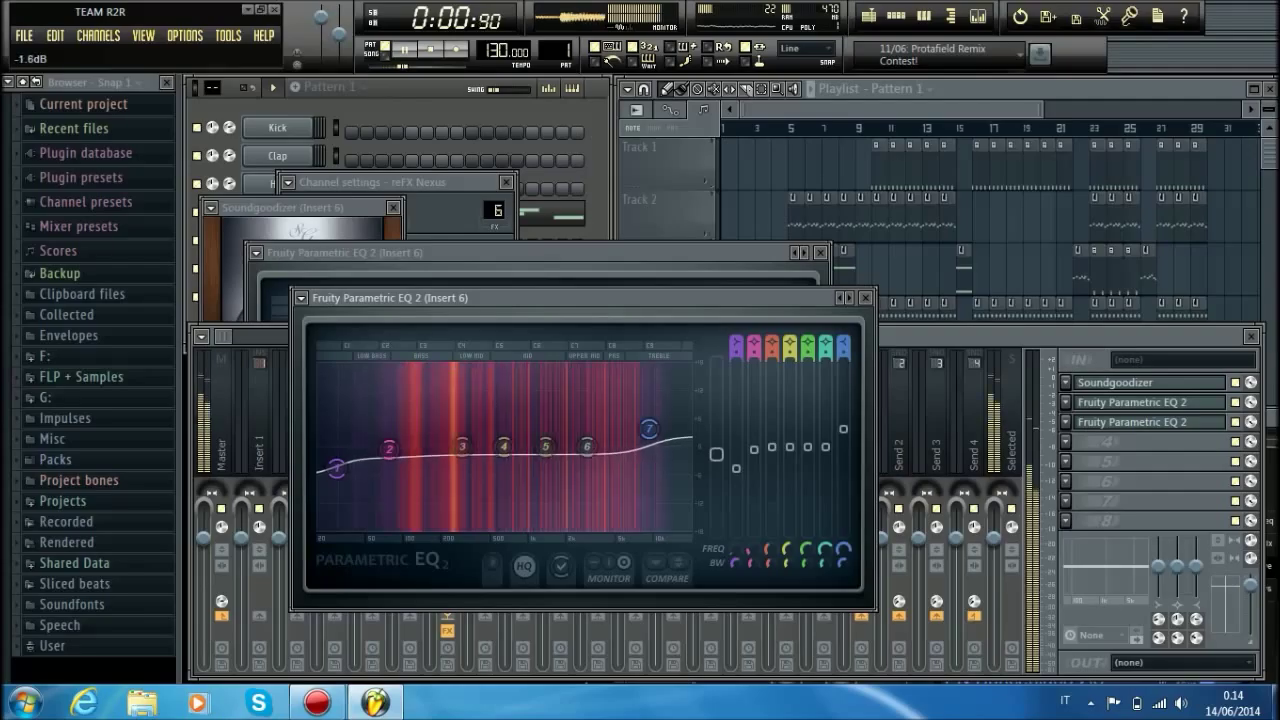
Load Fruity Free Filter in slot 4 of Insert 6 and create an automation clip for its Freq parameter.
left_click(1066, 441)
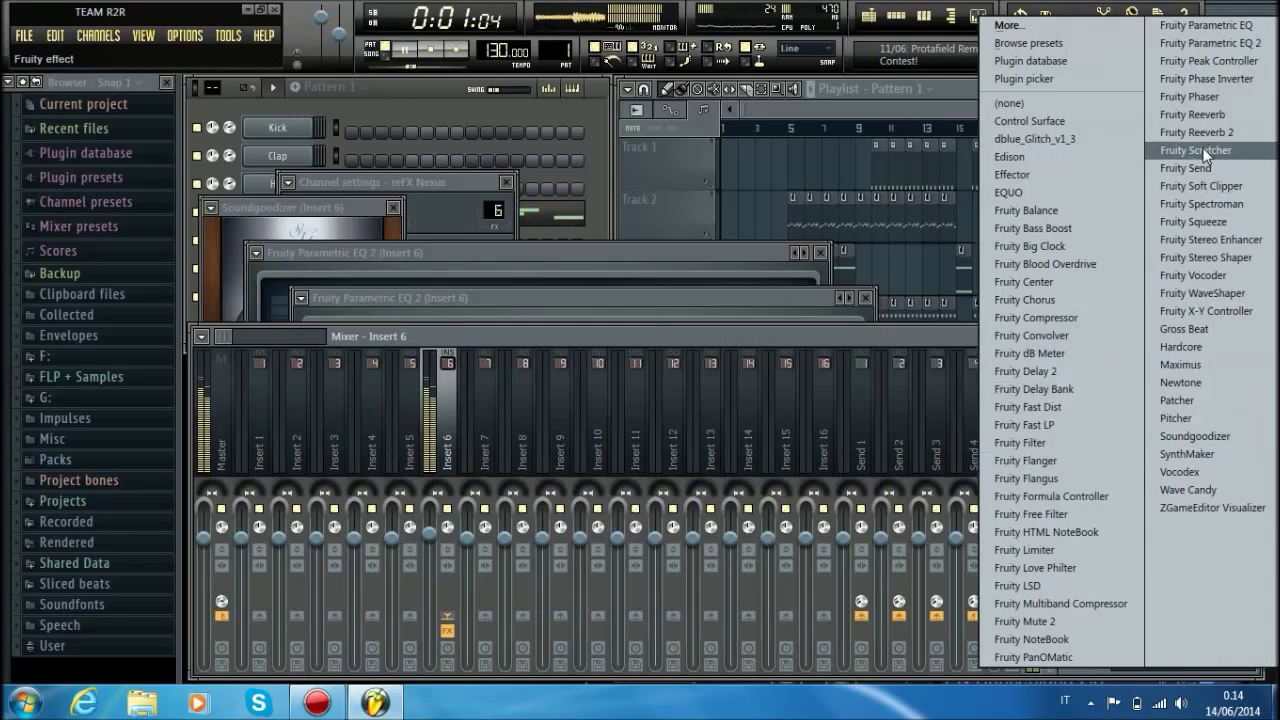
left_click(1036, 514)
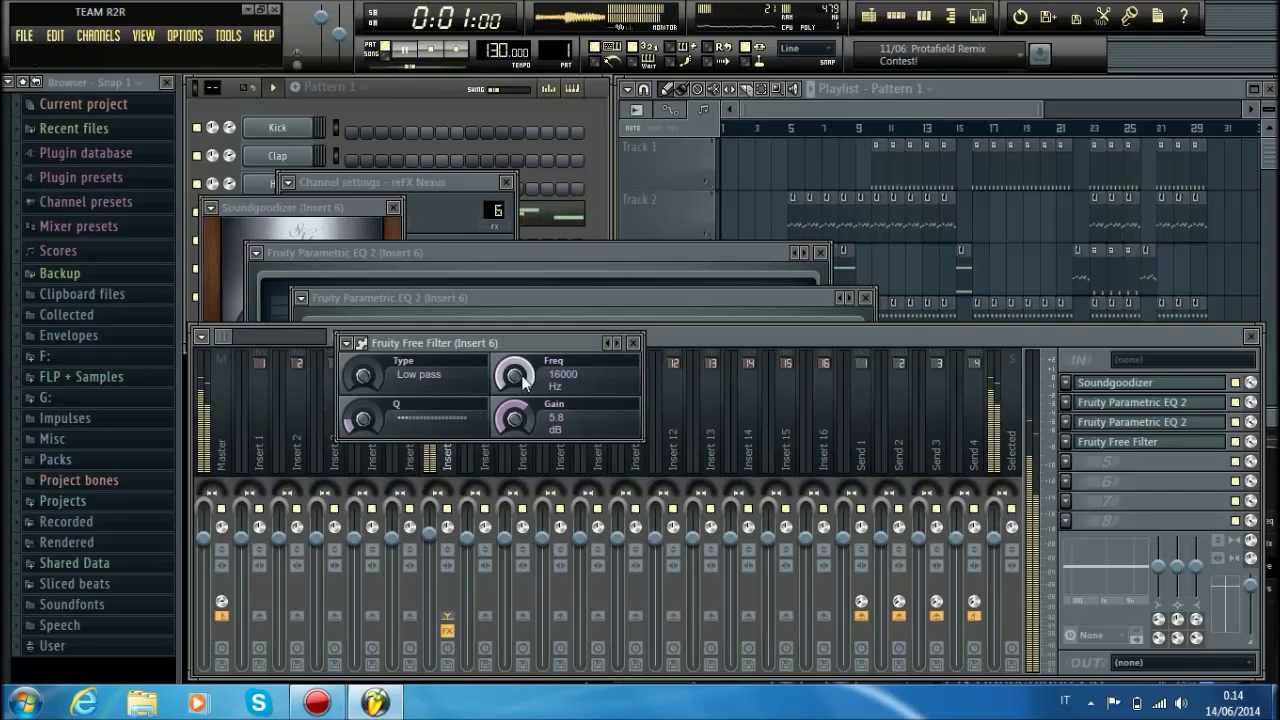
right_click(524, 380)
left_click(572, 484)
left_click(851, 112)
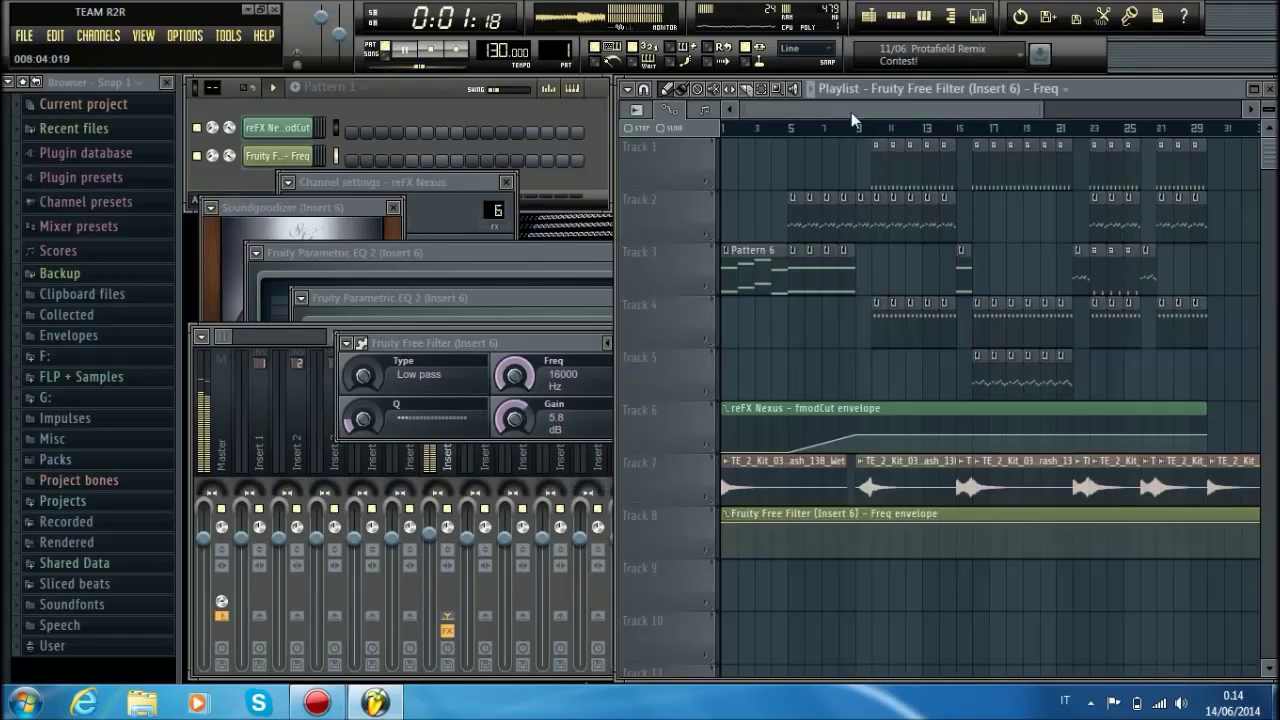
Stop playback and shape the Freq envelope on Track 8 to stay at 0% until bar 5 and rise to the maximum at bar 9.
key("space")
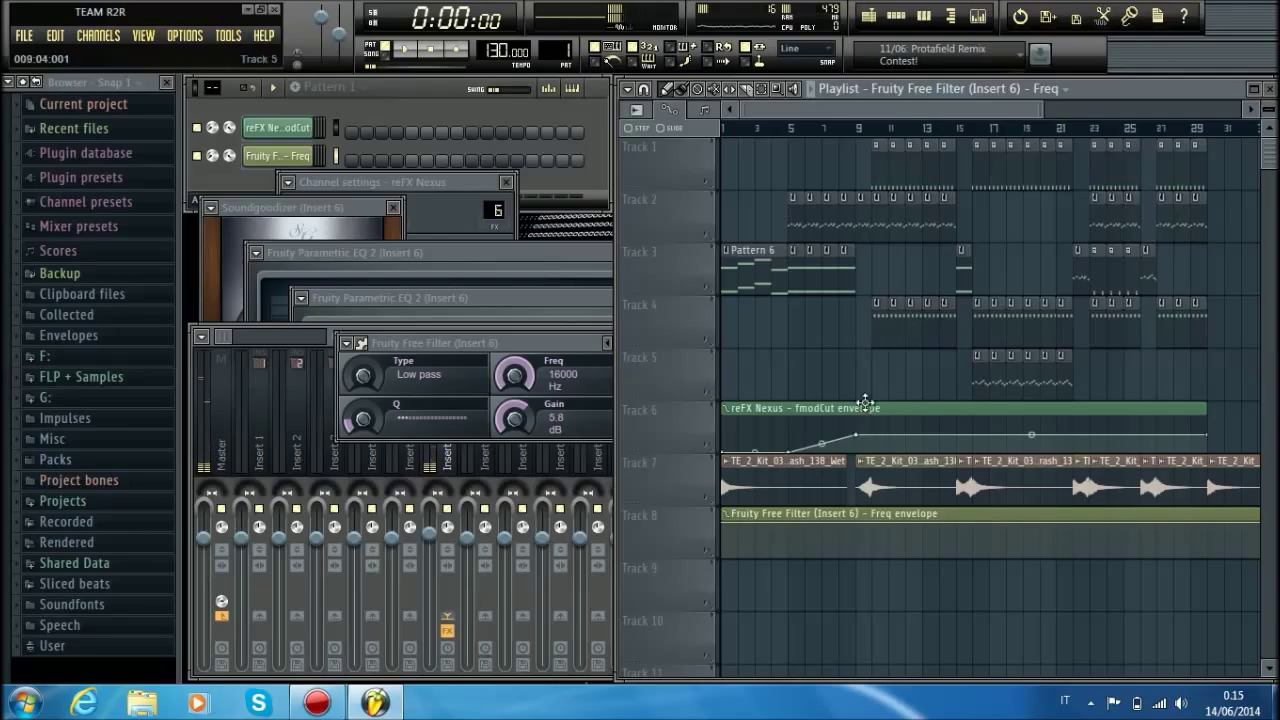
right_click(788, 541)
left_click_drag(789, 543, 789, 549)
right_click(869, 536)
left_click_drag(869, 534, 870, 517)
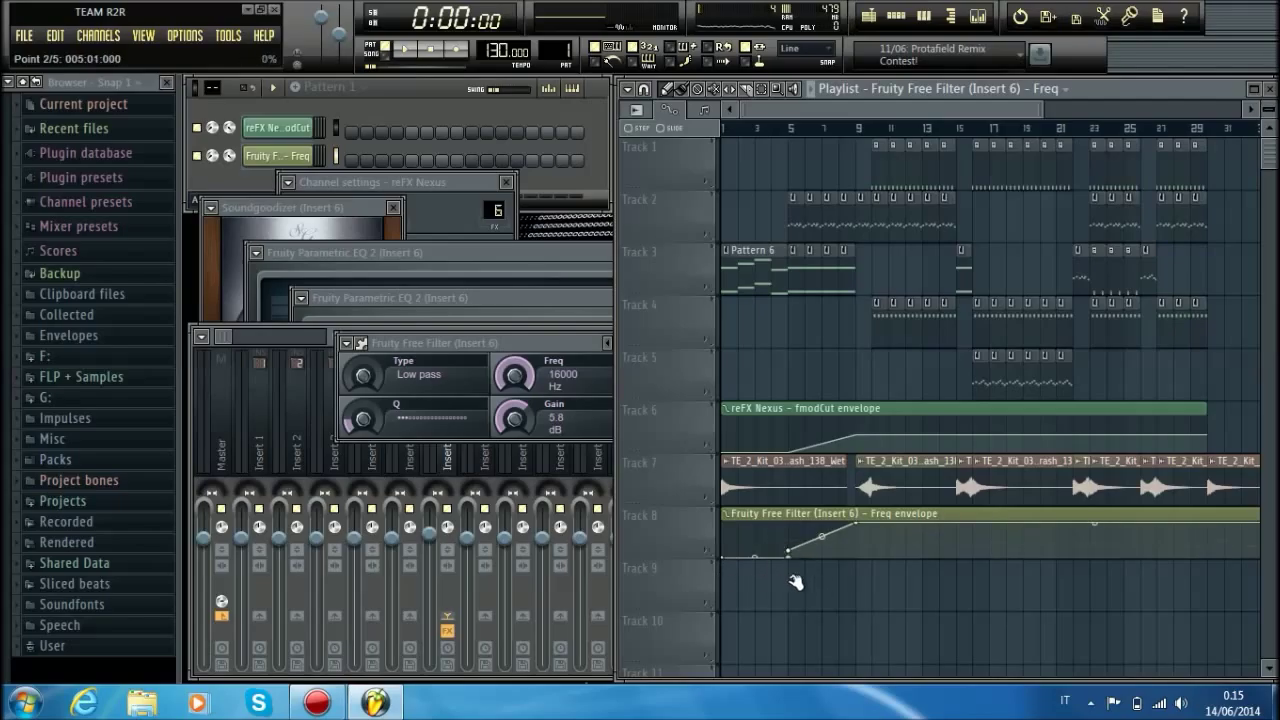
Play the song from bar 5 and move the reFX Nexus fmodCut envelope from Track 6 to Track 9.
left_click(795, 130)
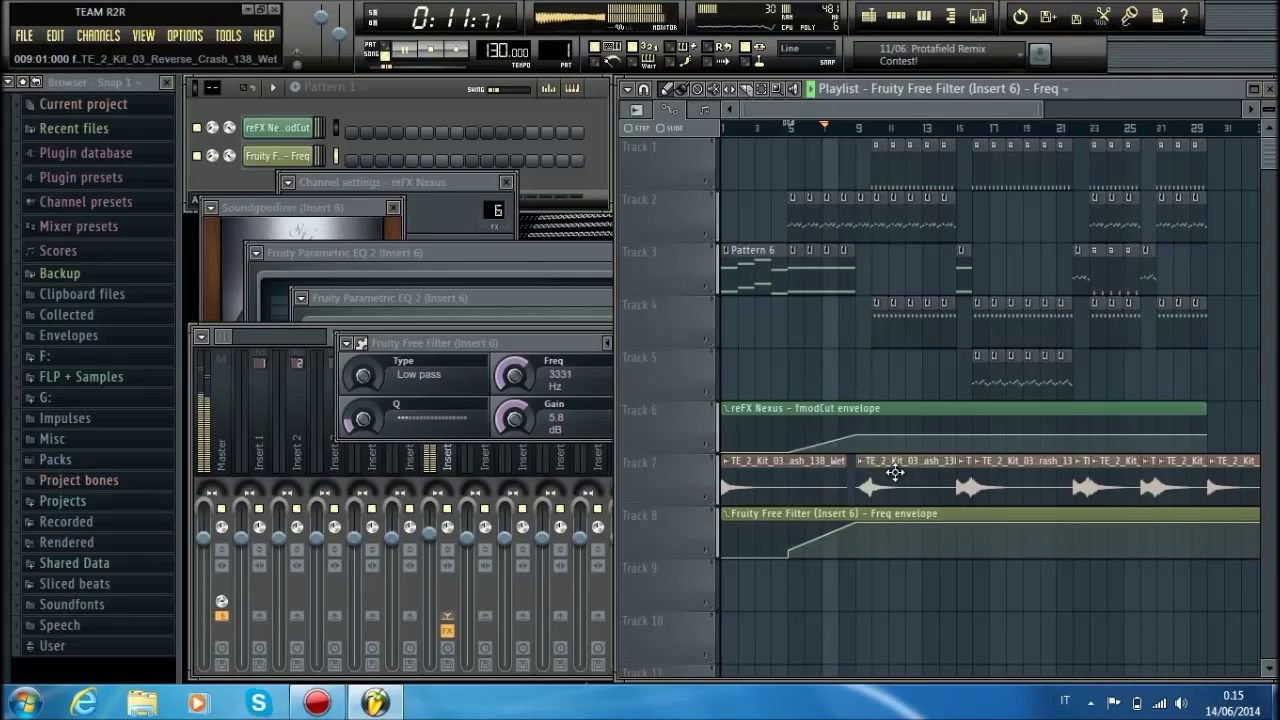
left_click_drag(897, 414, 828, 590)
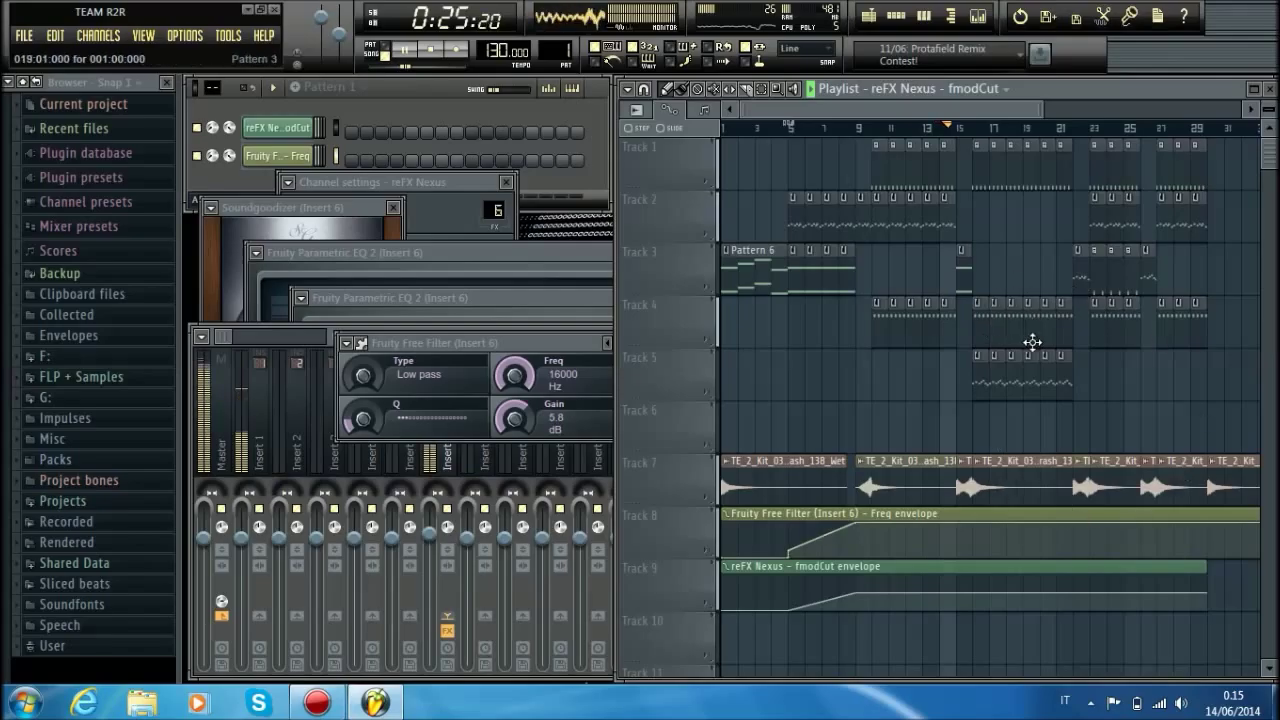
Try a Pattern 5 clip on Track 3 at bar 13 in place of the Track 2 clip there.
key("space")
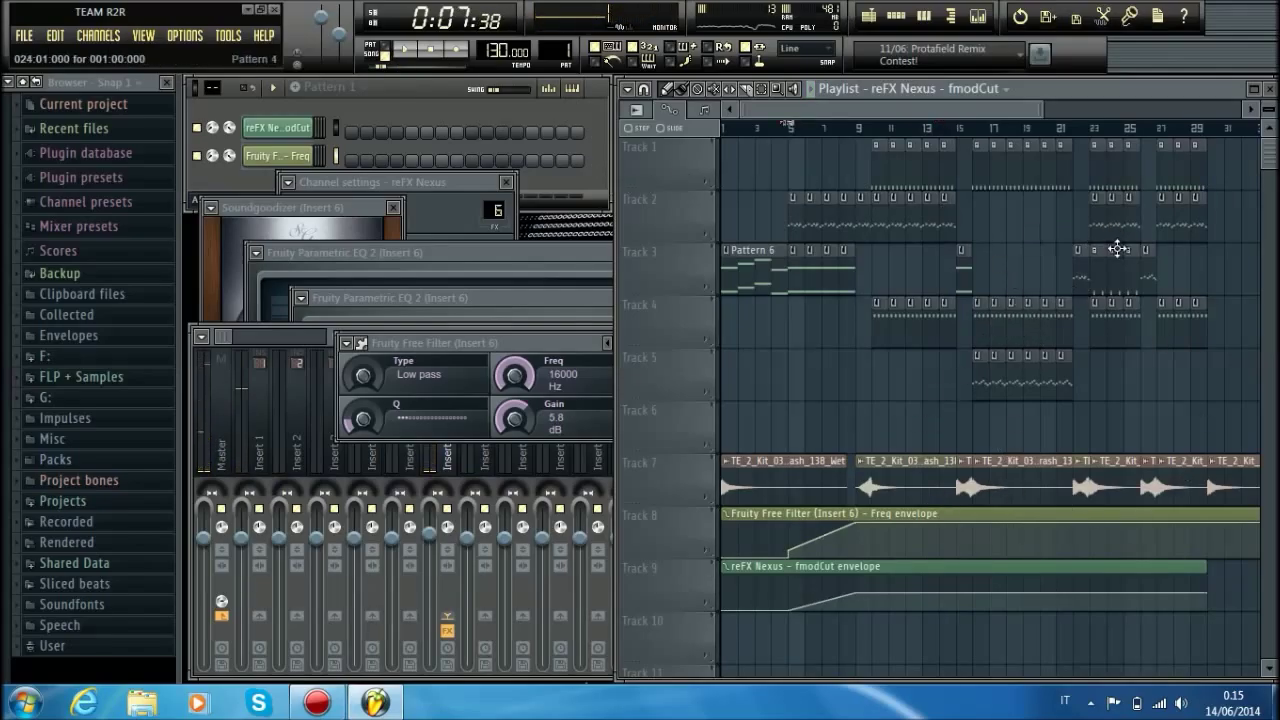
left_click(957, 237)
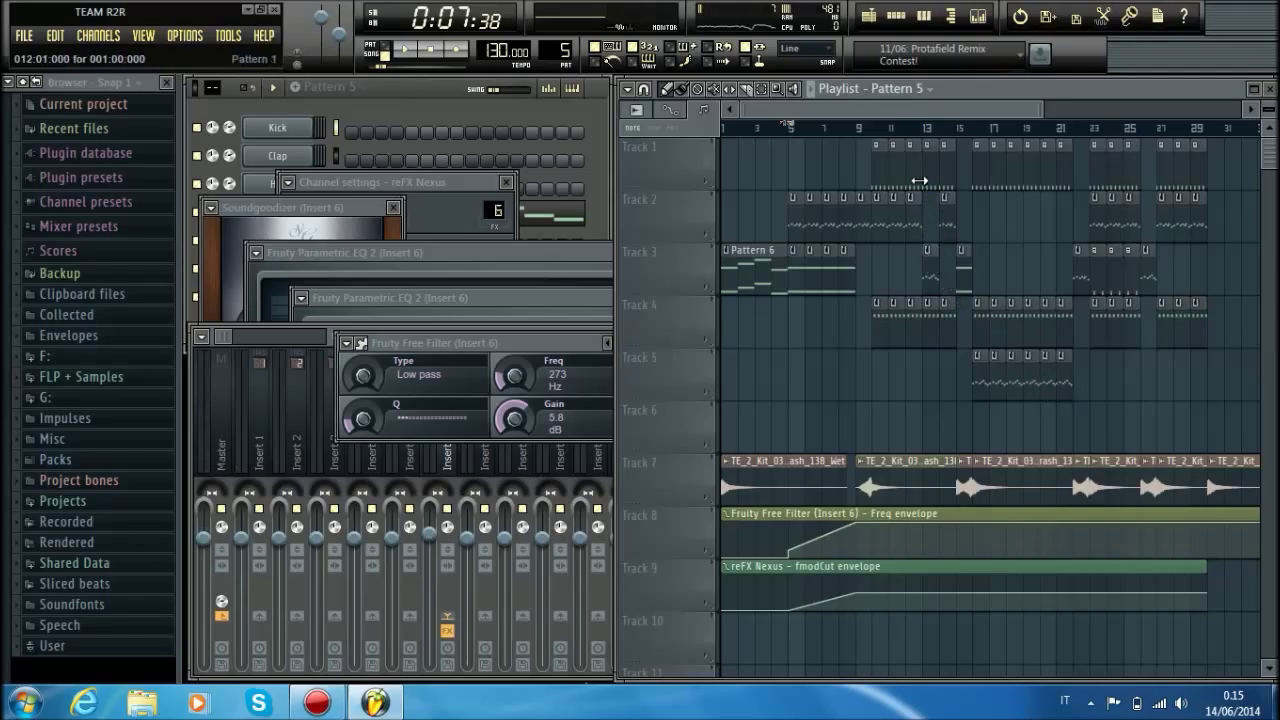
key("space")
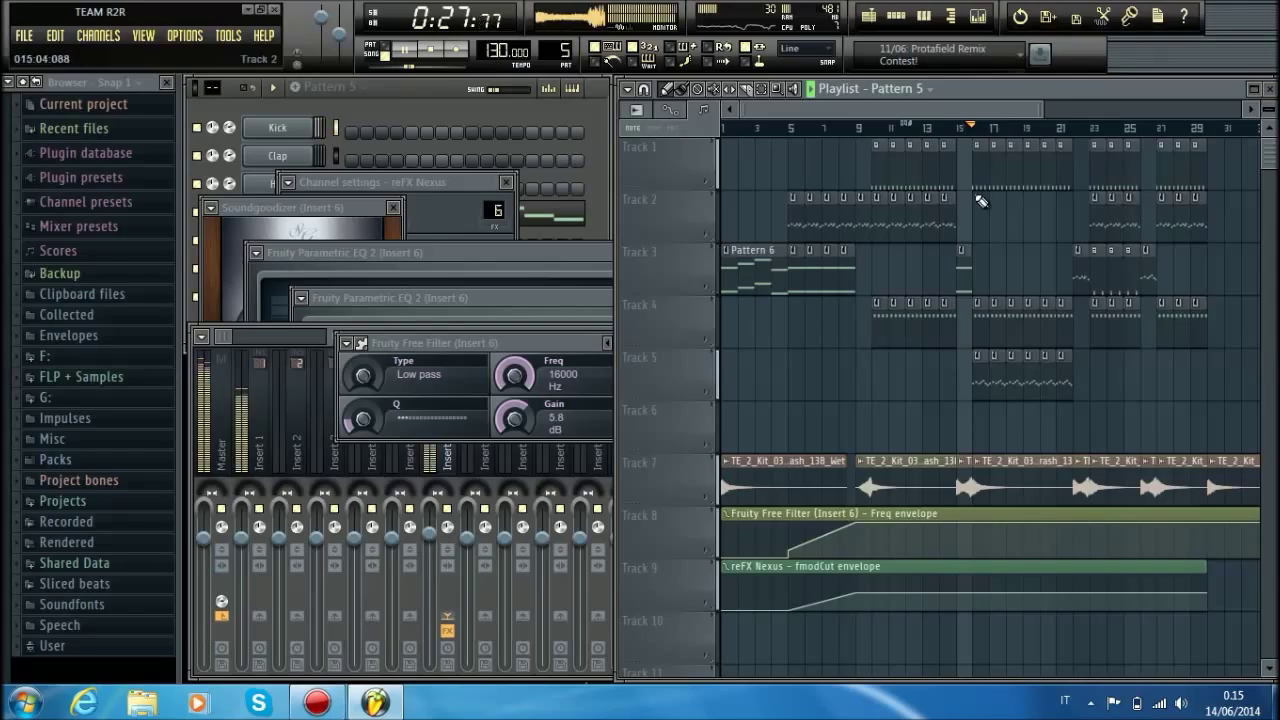
Dip the Freq envelope on Track 8 in a curve from bar 14 to 15, and drop the fmodCut envelope to its minimum at bar 15.
right_click(961, 541)
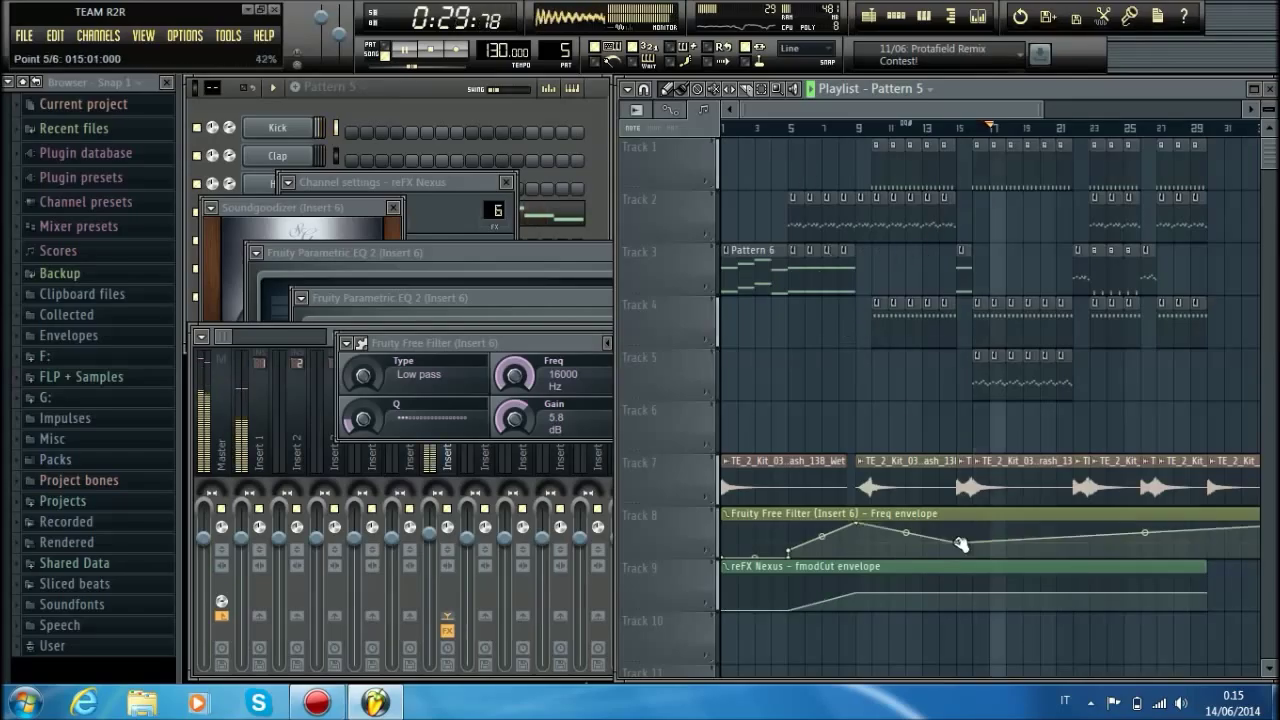
right_click(973, 540)
left_click_drag(973, 540, 951, 523)
right_click(945, 526)
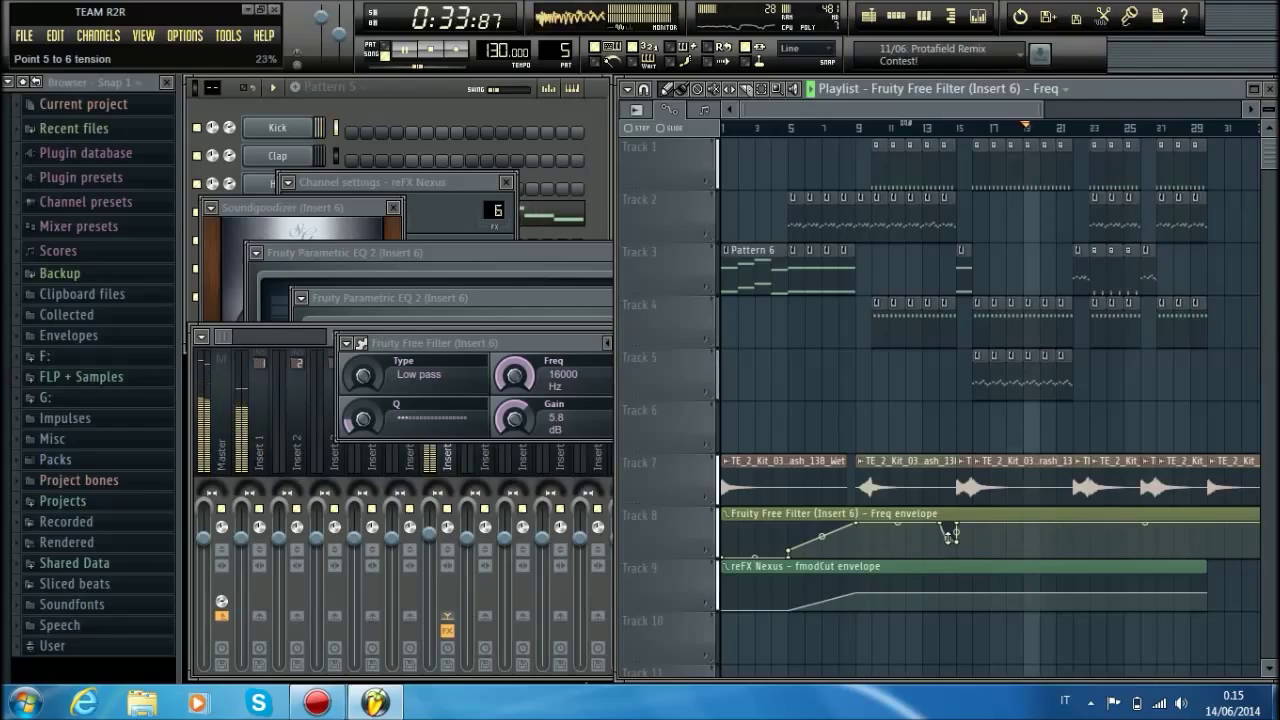
left_click(940, 128)
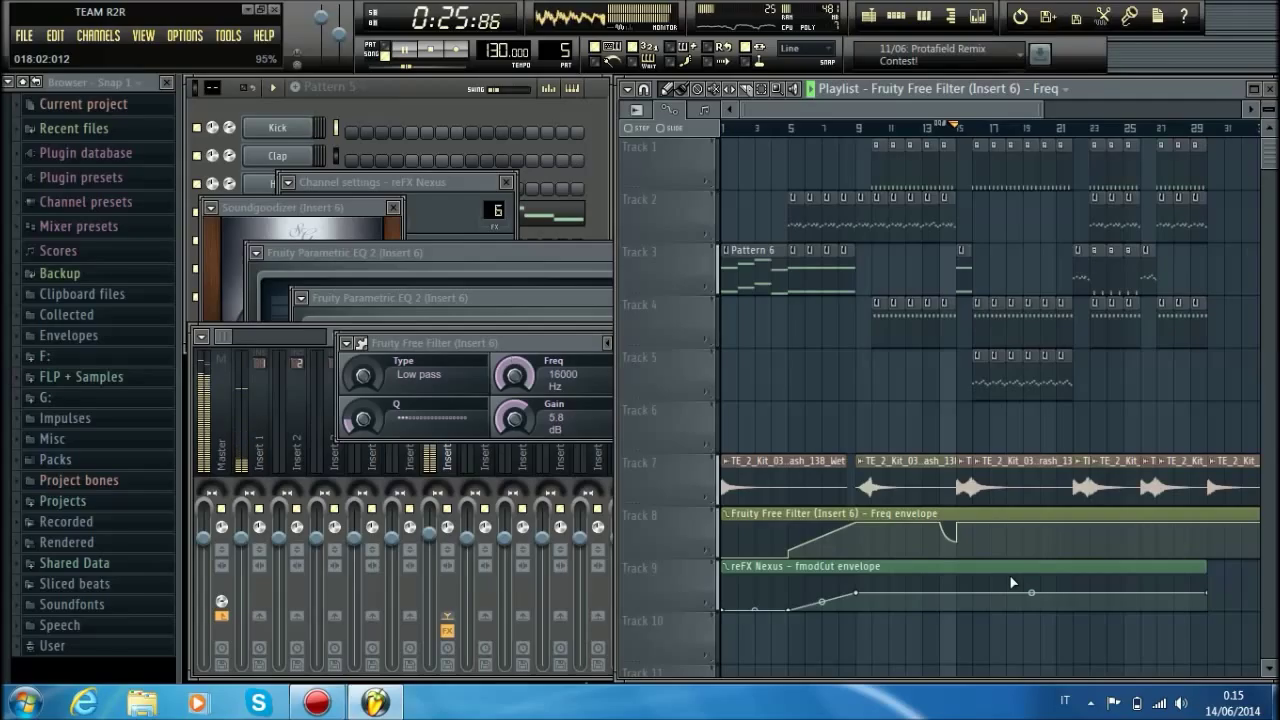
left_click_drag(955, 598, 957, 607)
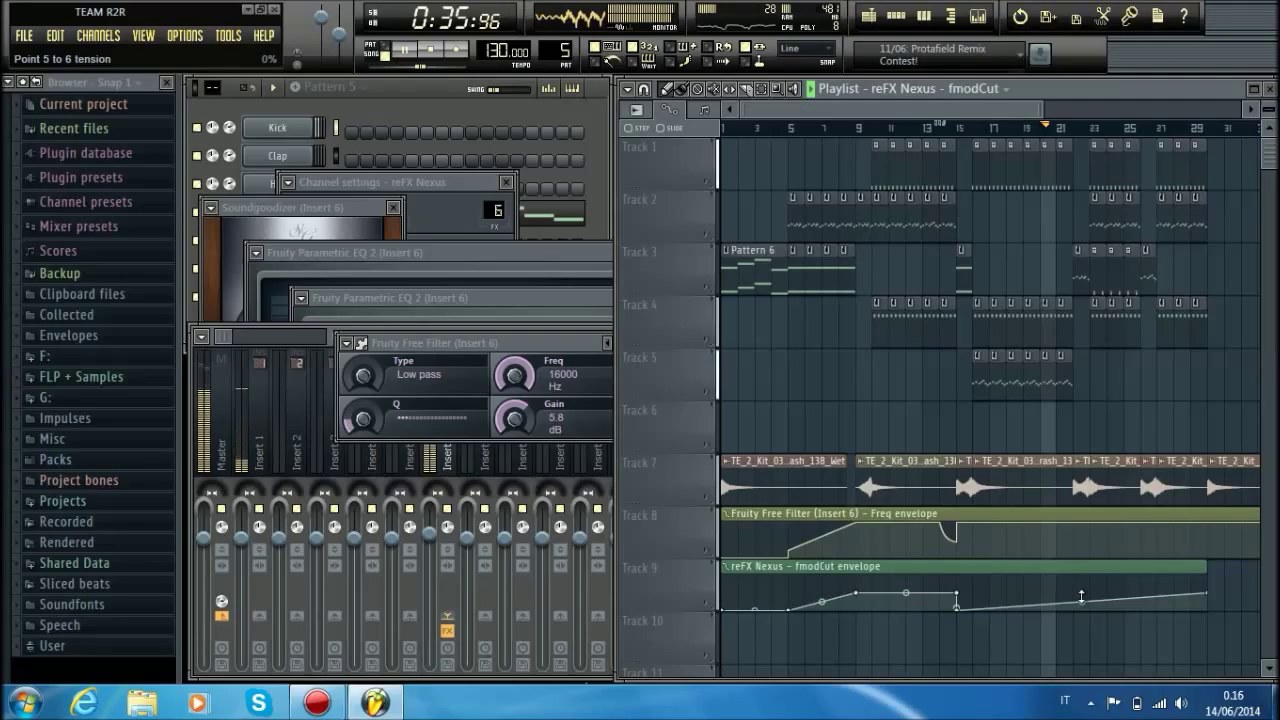
Set the Freq envelope to 34% at bar 15 and ramp it in a curve to its maximum at bar 22.
right_click(963, 540)
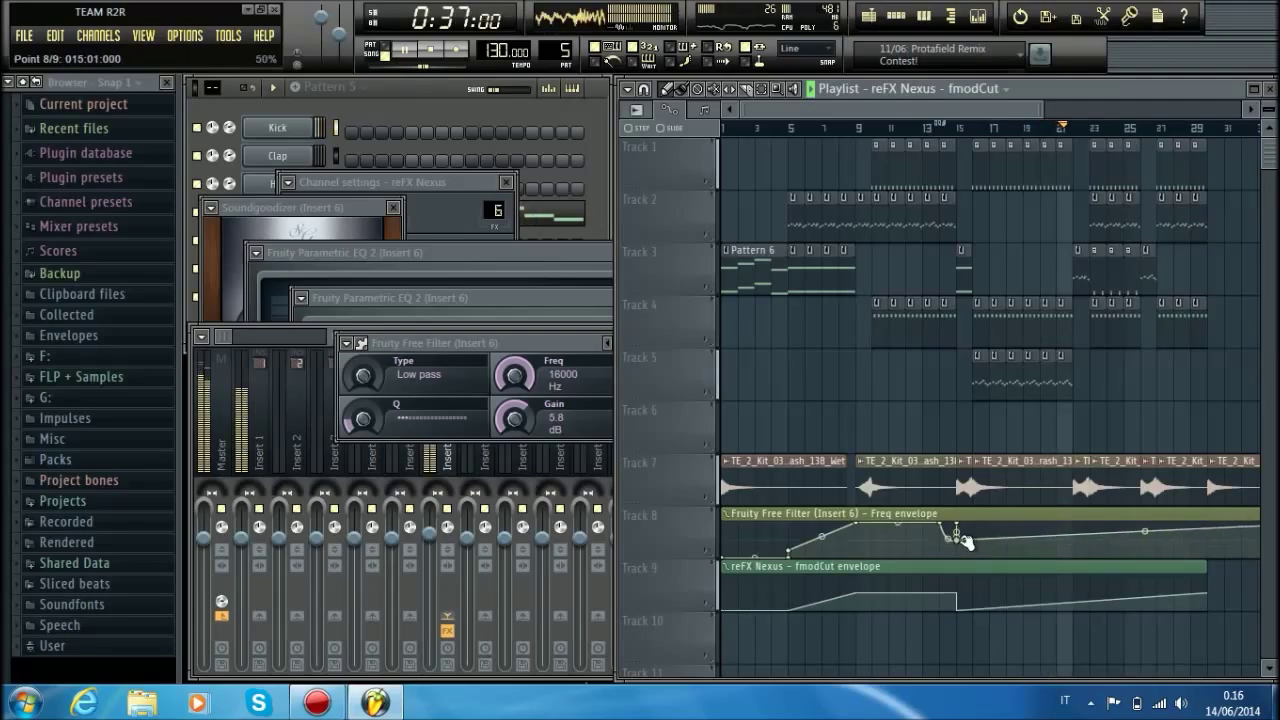
left_click_drag(960, 539, 960, 546)
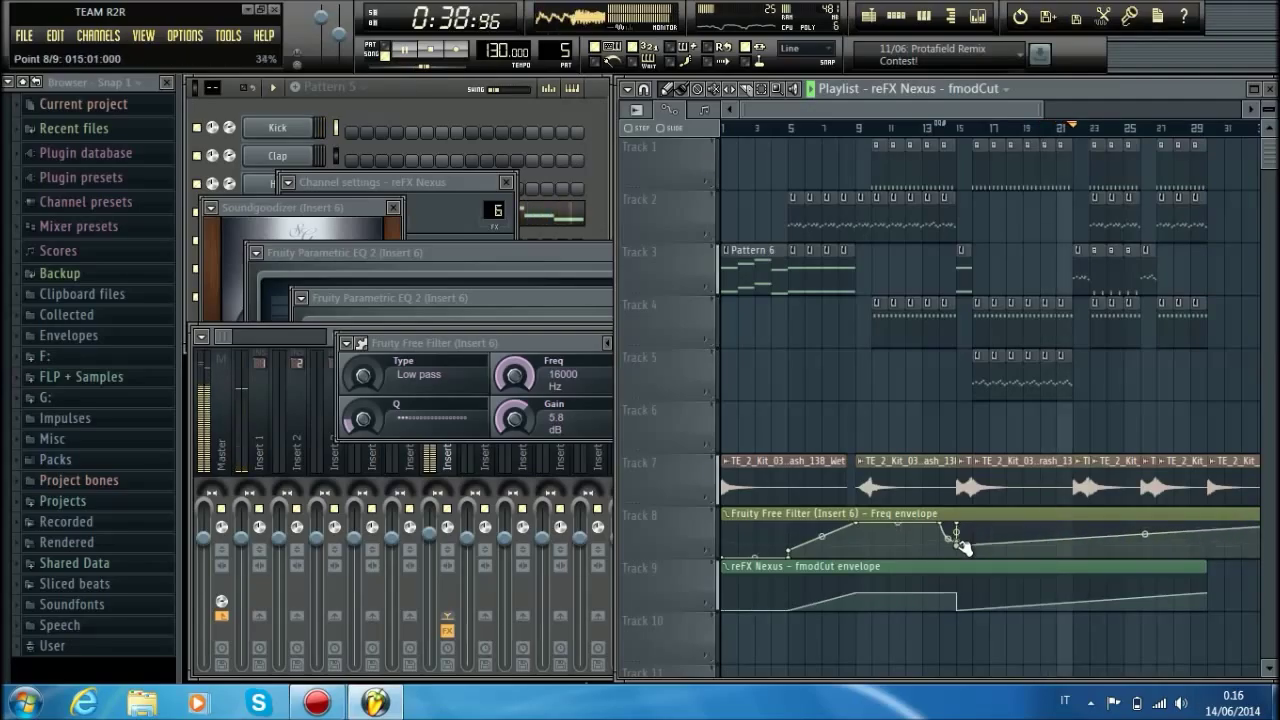
right_click(1074, 525)
right_click(1015, 528)
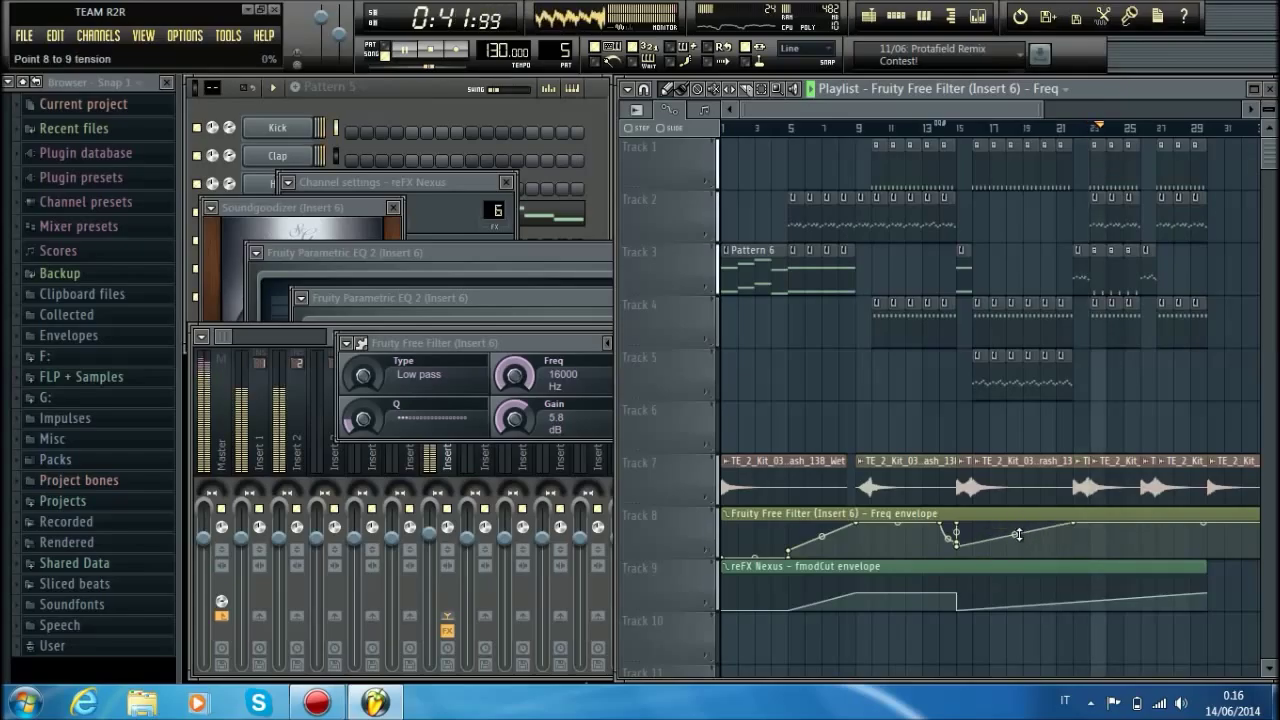
Make the fmodCut envelope on Track 9 rise to 50% at bar 22, and stop playback.
right_click(1075, 600)
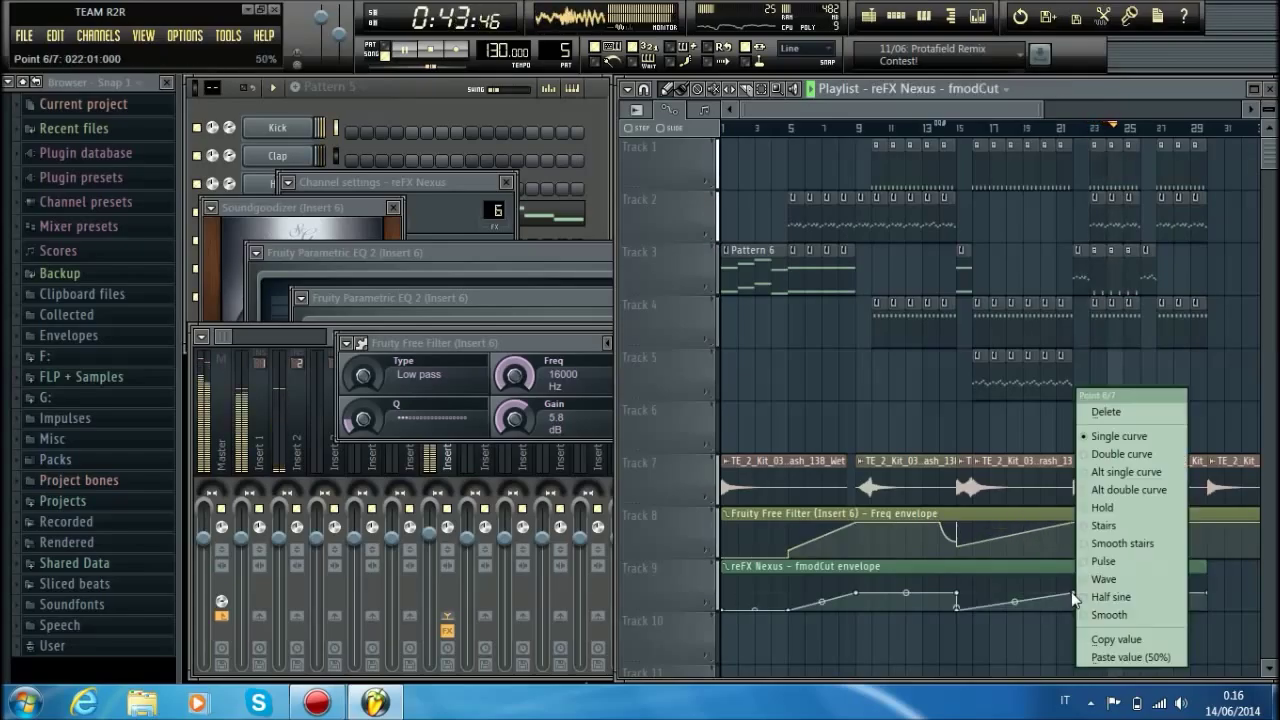
left_click(1120, 657)
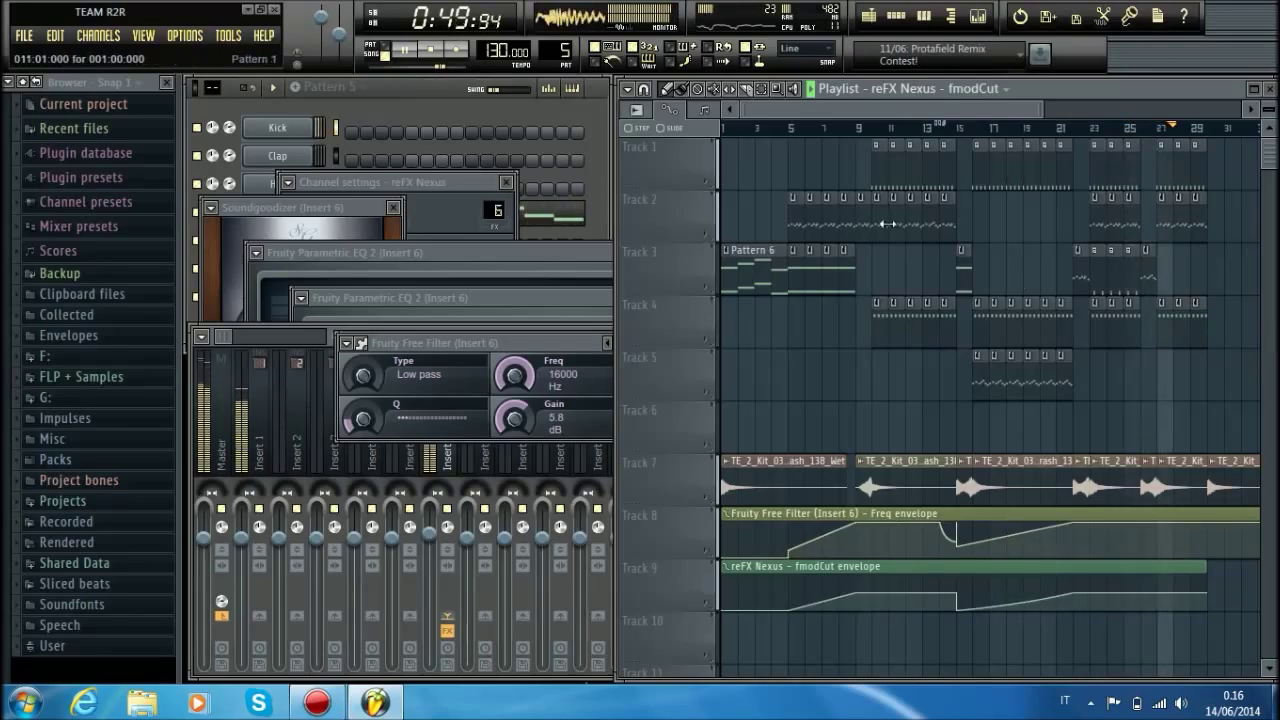
key("space")
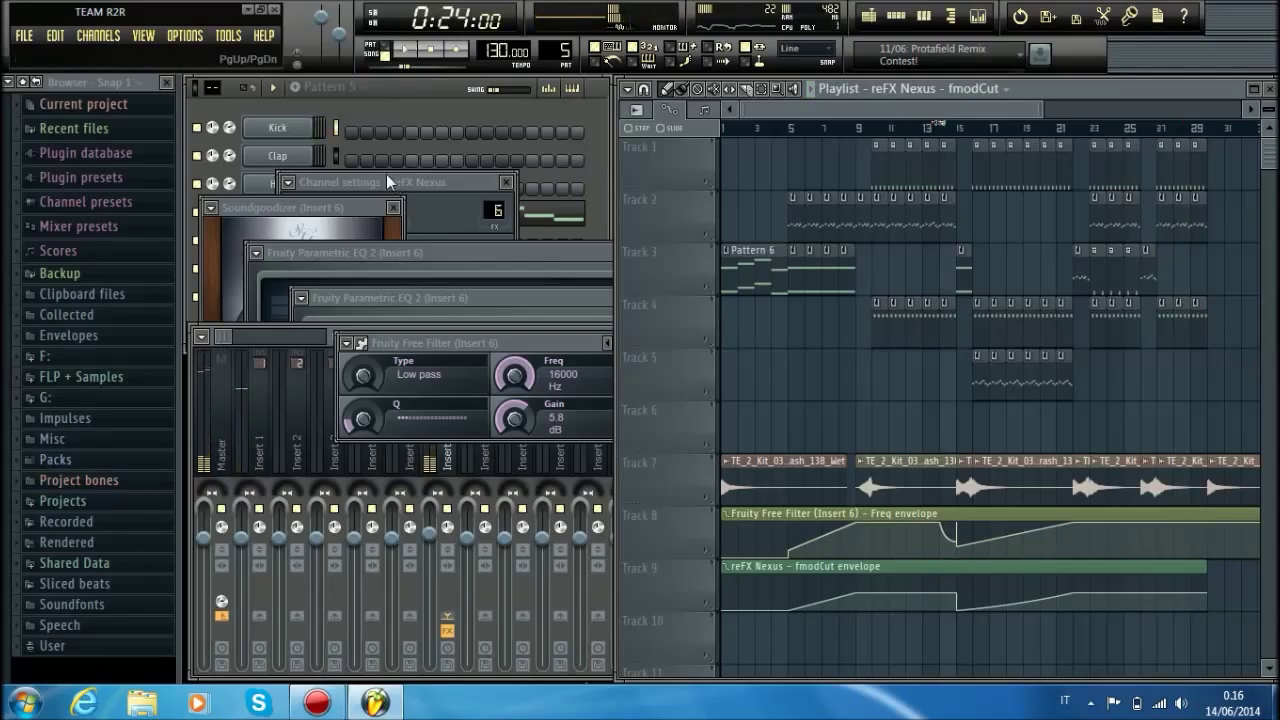
Open the VEE Synth Voc folder under VEE Synth Shots in the Vengeance Electro Shock pack.
left_click(101, 466)
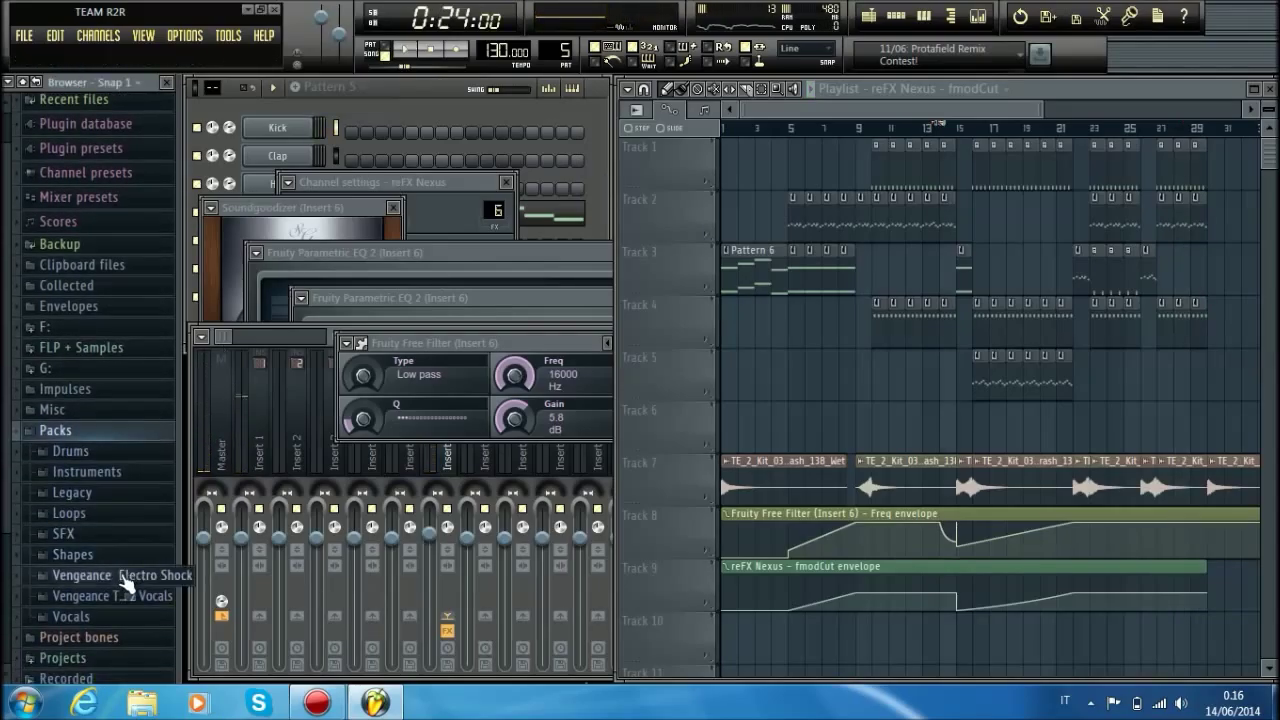
left_click(165, 654)
left_click(115, 617)
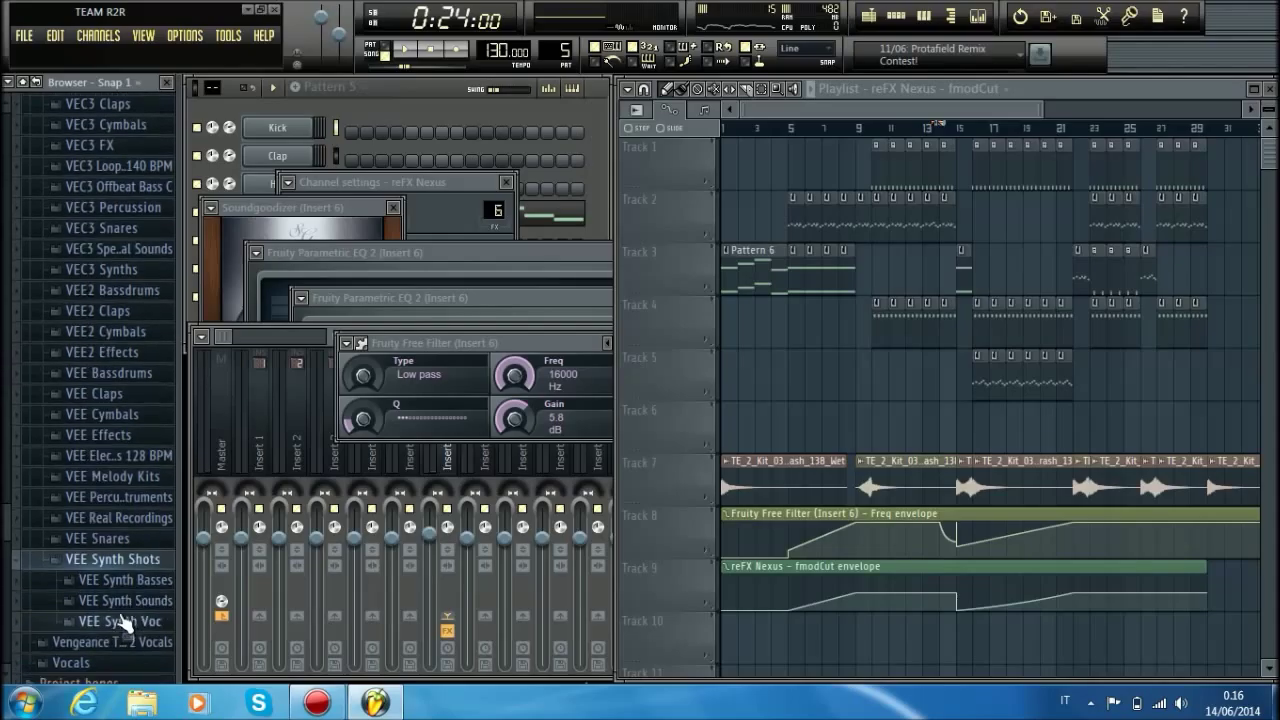
left_click(115, 582)
left_click(125, 107)
Audition the VEE Synth Voc samples and place VEE Synth Voc 23 on Track 6 at bar 15.
left_click(133, 445)
left_click(127, 460)
left_click(126, 517)
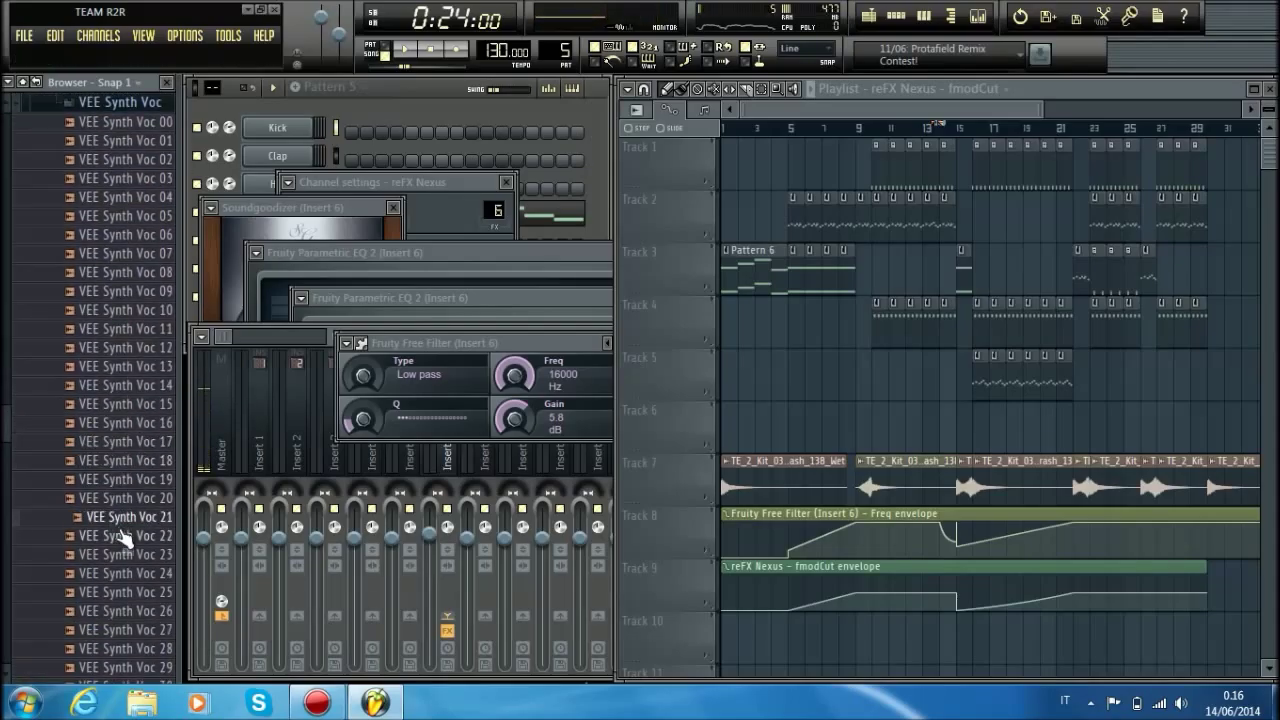
left_click(130, 536)
left_click(139, 556)
left_click_drag(143, 567, 951, 429)
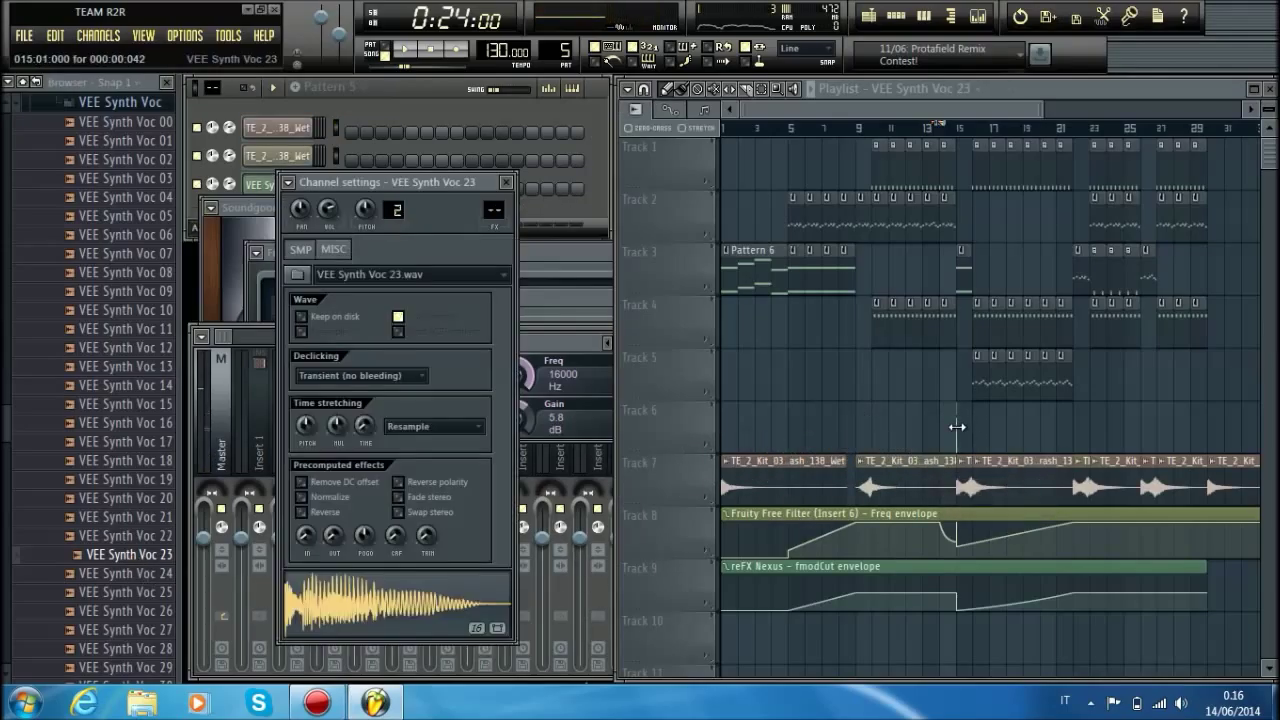
Route the VEE Synth Voc 23 channel to mixer Insert 4 and raise that insert's level to about 2.8 dB.
left_click_drag(489, 210, 489, 199)
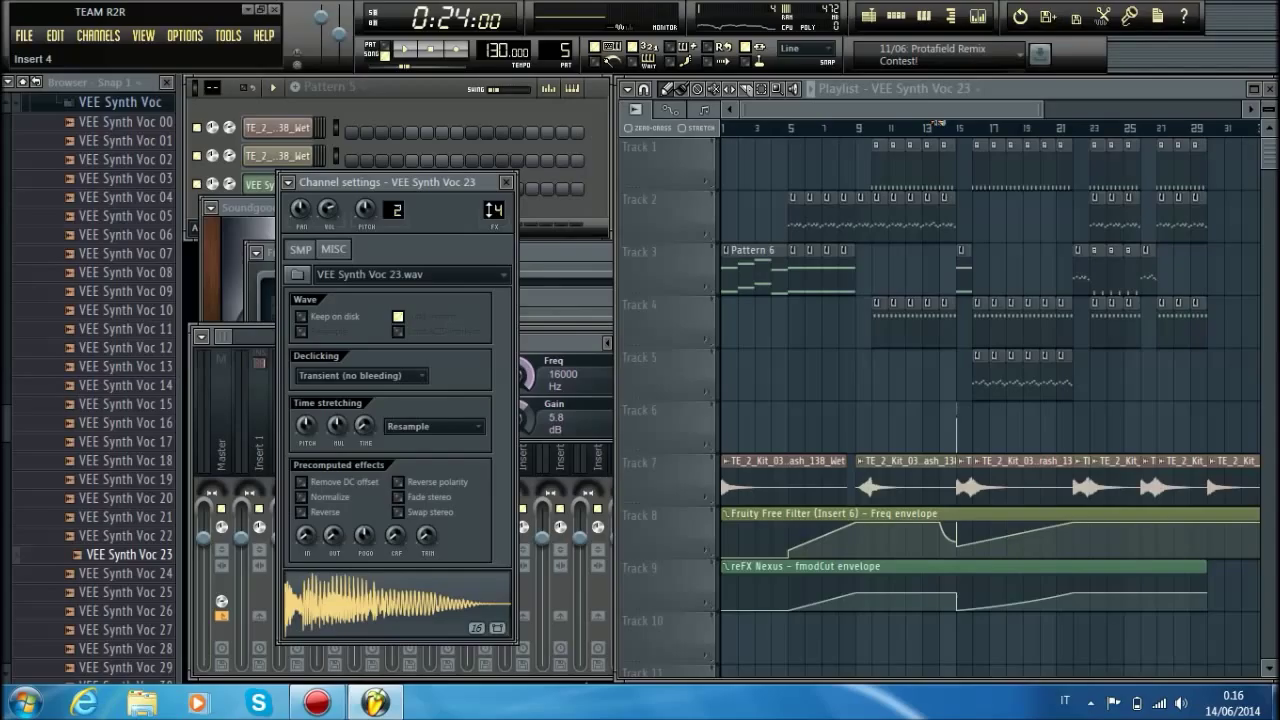
key("F9")
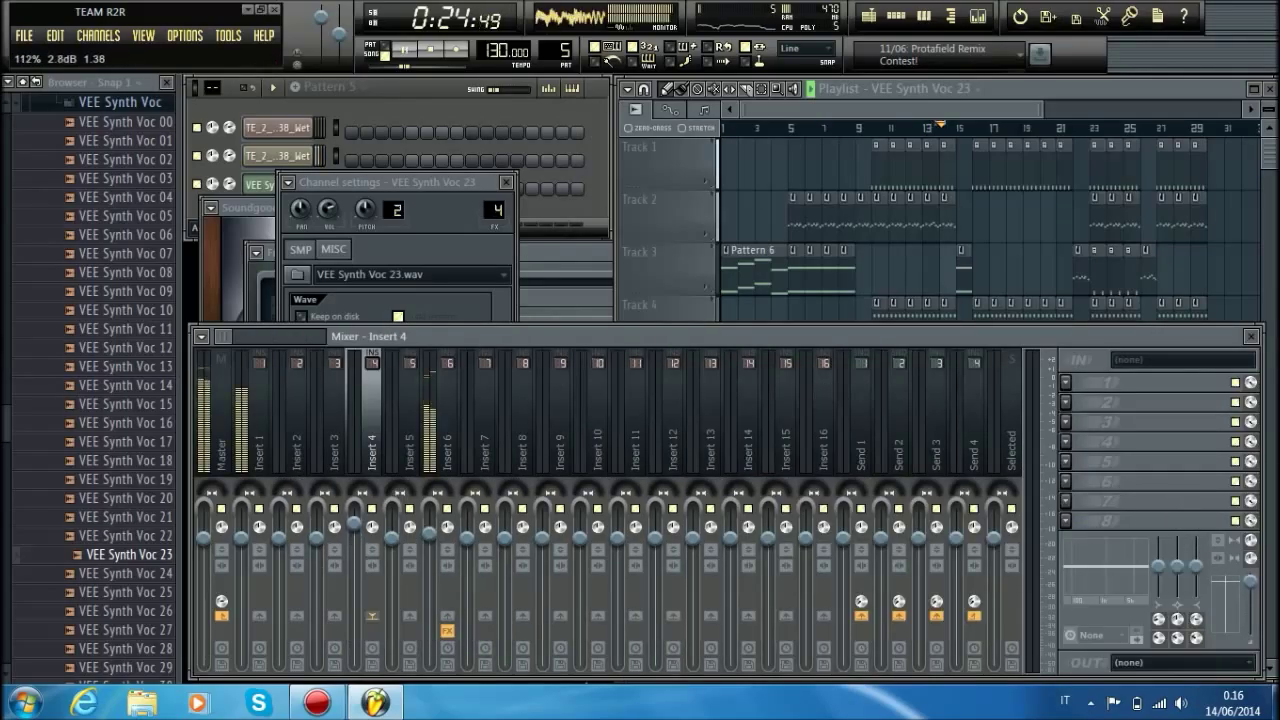
Load Fruity Delay 2 in slot 1 of Insert 4 and set its delay time to 8 steps.
left_click(1068, 383)
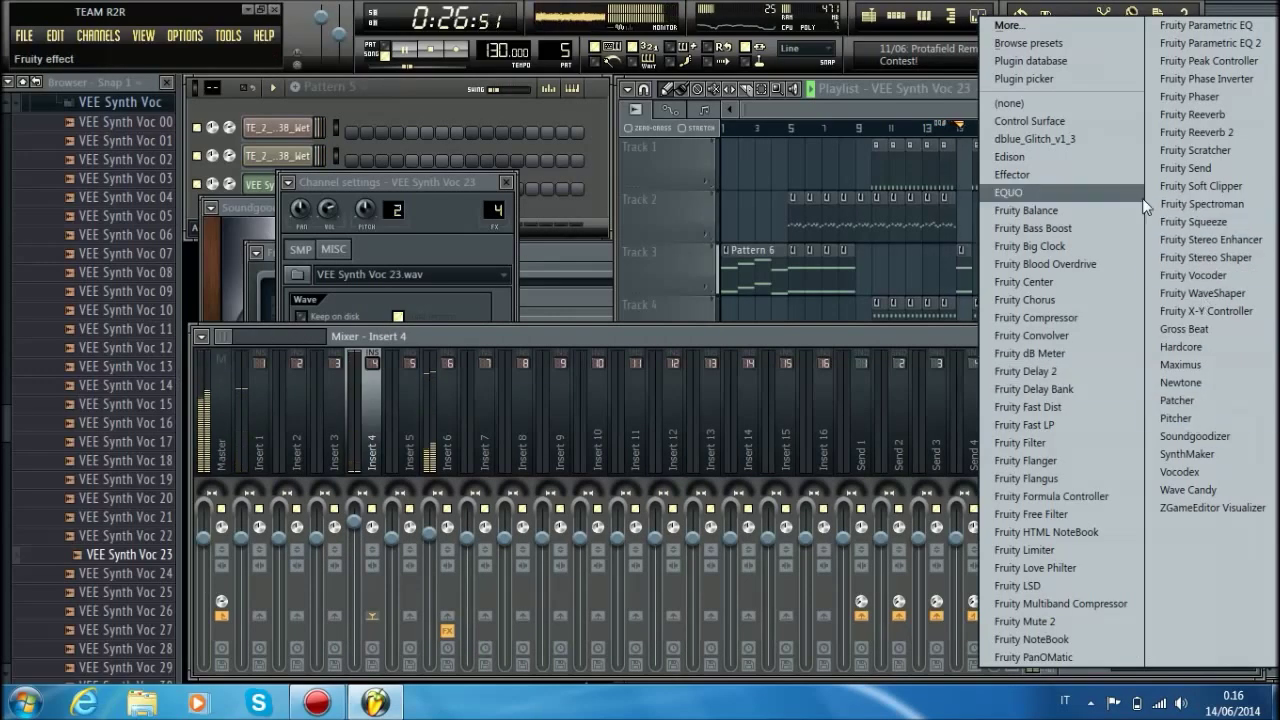
left_click(1035, 371)
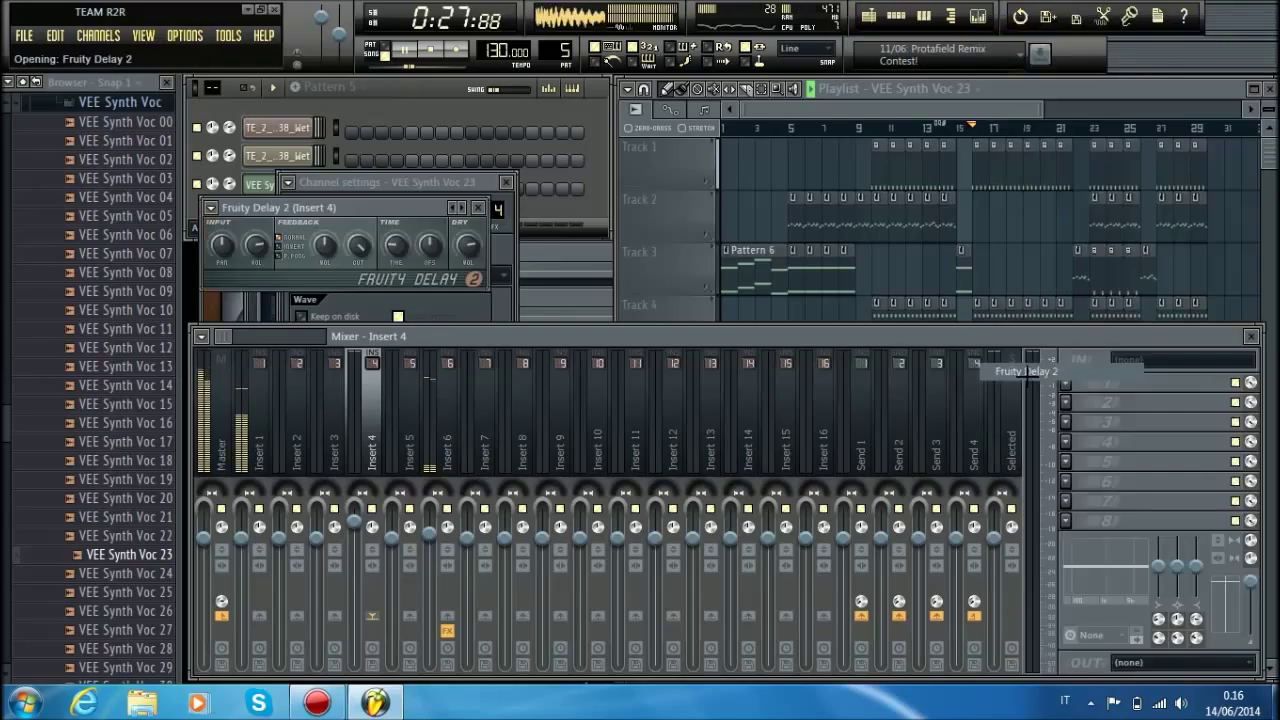
right_click(397, 246)
mouse_move(440, 274)
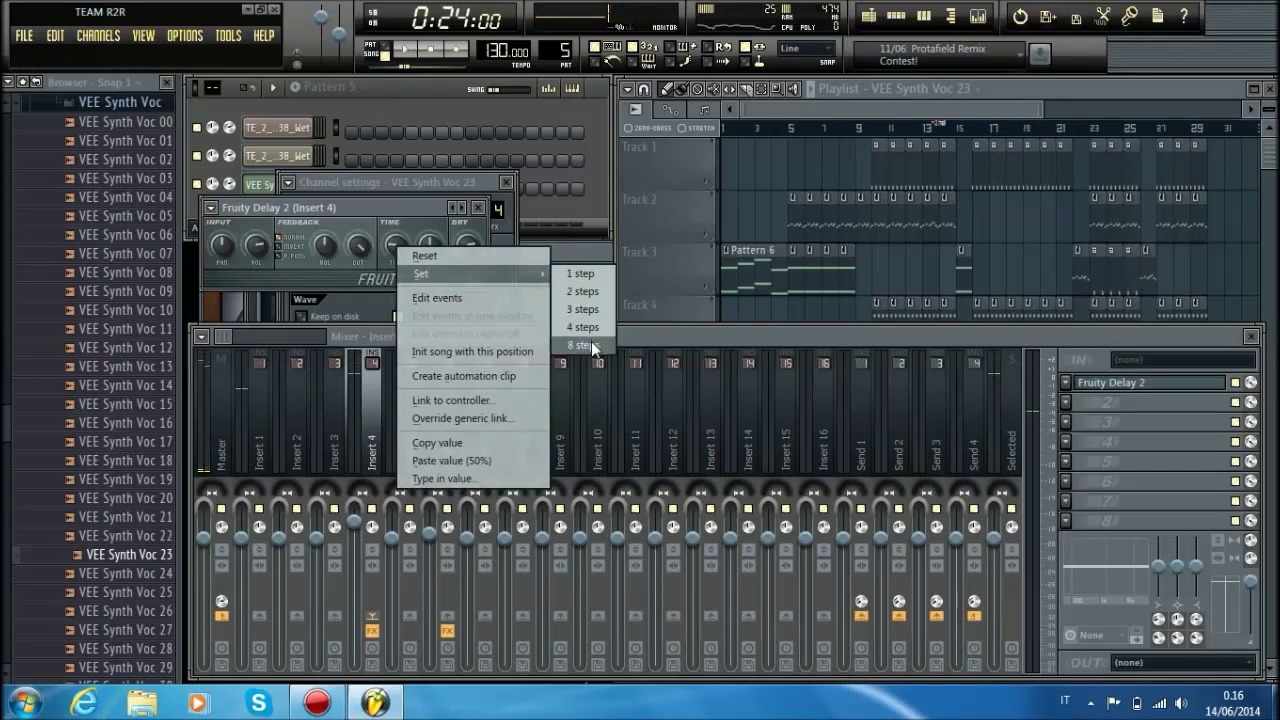
left_click(585, 343)
Move the VEE Synth Voc 23 clip on Track 6 to bar 16 and adjust Fruity Delay 2's time offset during playback.
left_click(794, 108)
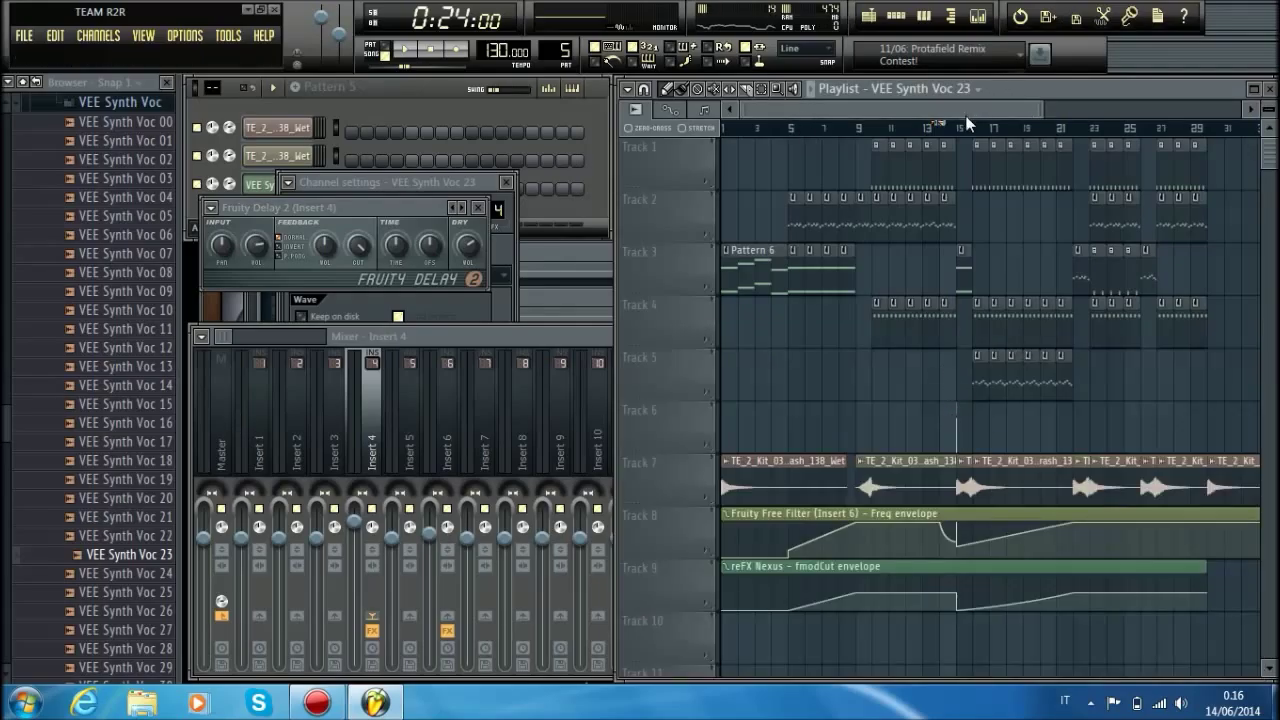
scroll(965, 125, "up", 2)
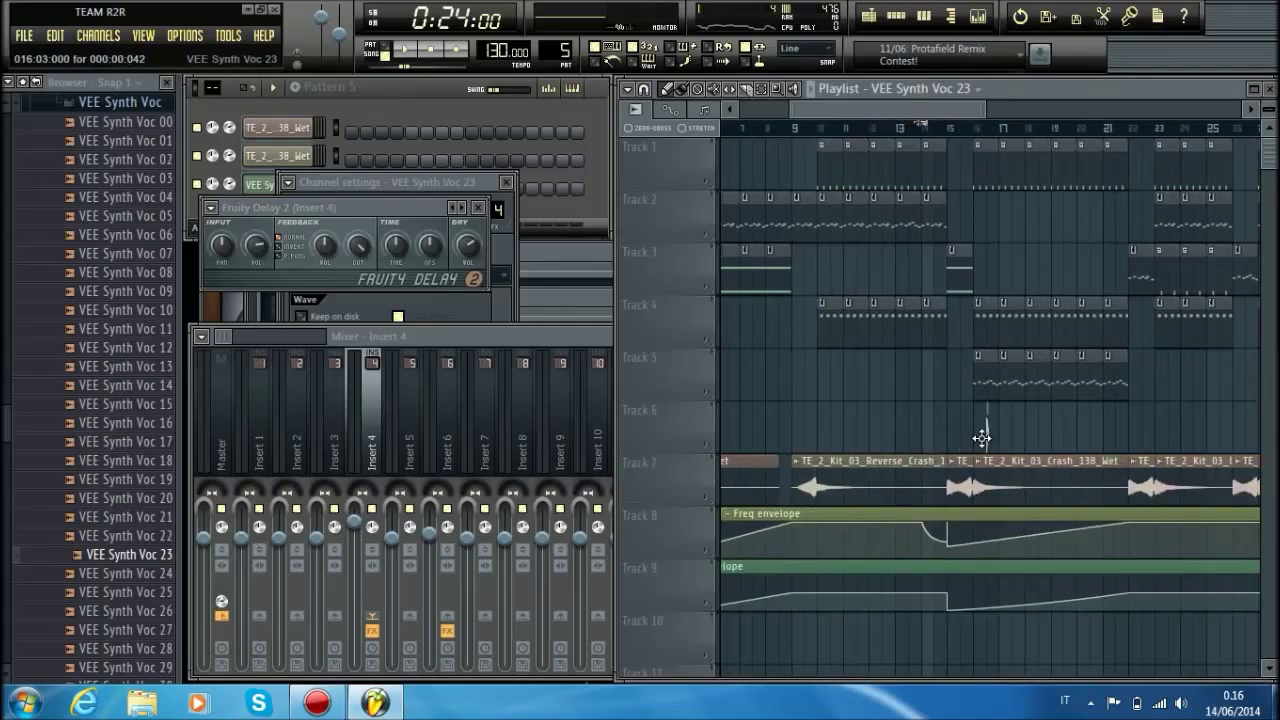
key("space")
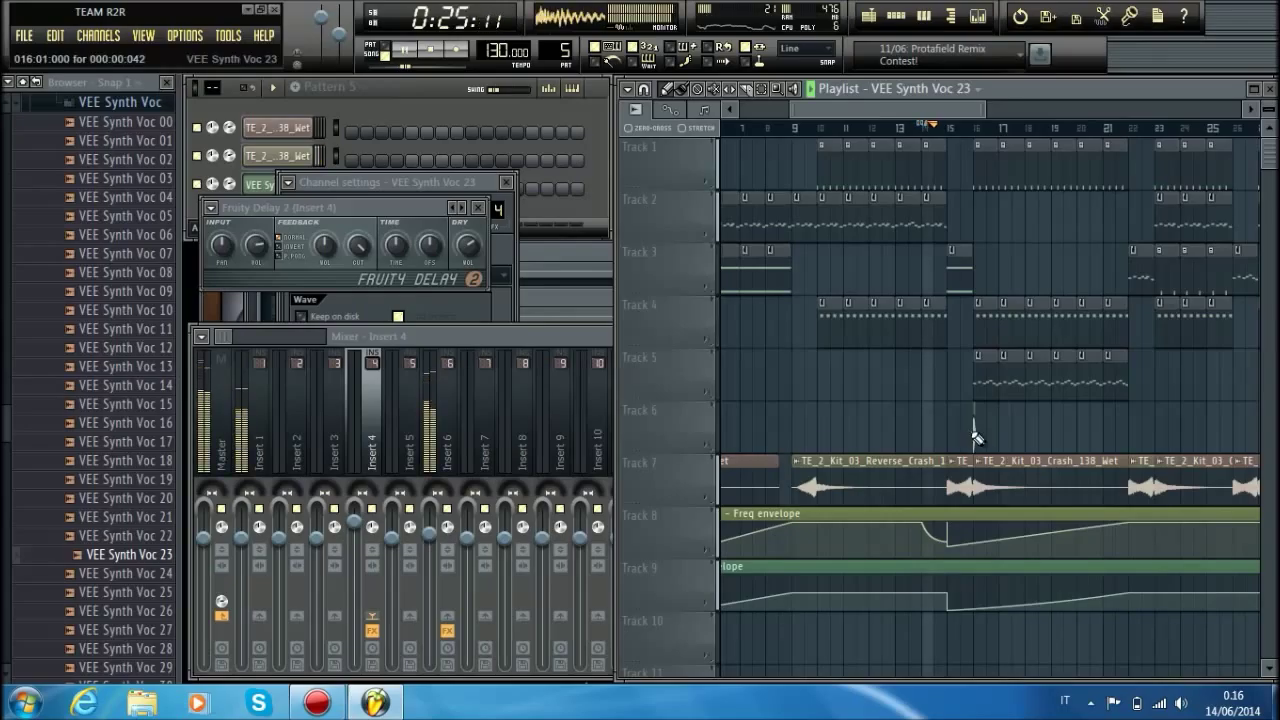
left_click_drag(431, 245, 434, 248)
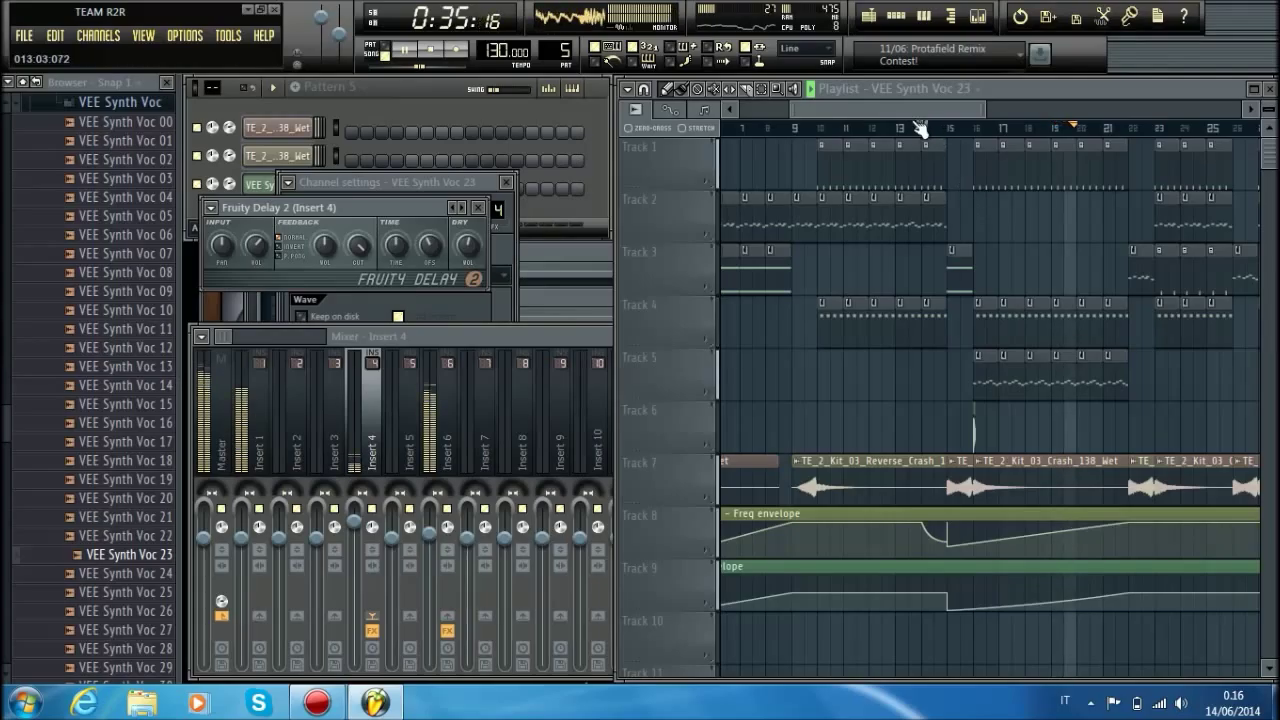
Browse the VEC3 FX folder of the Vengeance Electro Shock pack and open its VEC3 Reverse FX subfolder.
scroll(920, 128, "down", 5)
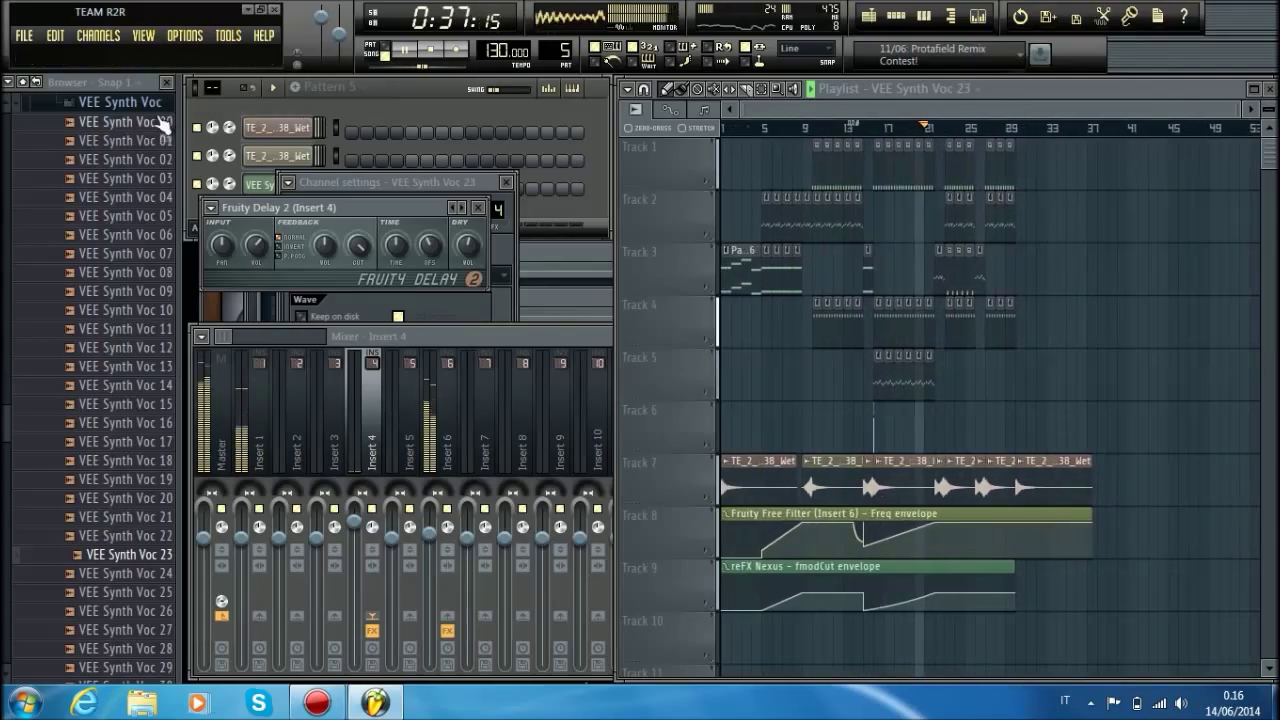
left_click(157, 107)
scroll(156, 150, "up", 4)
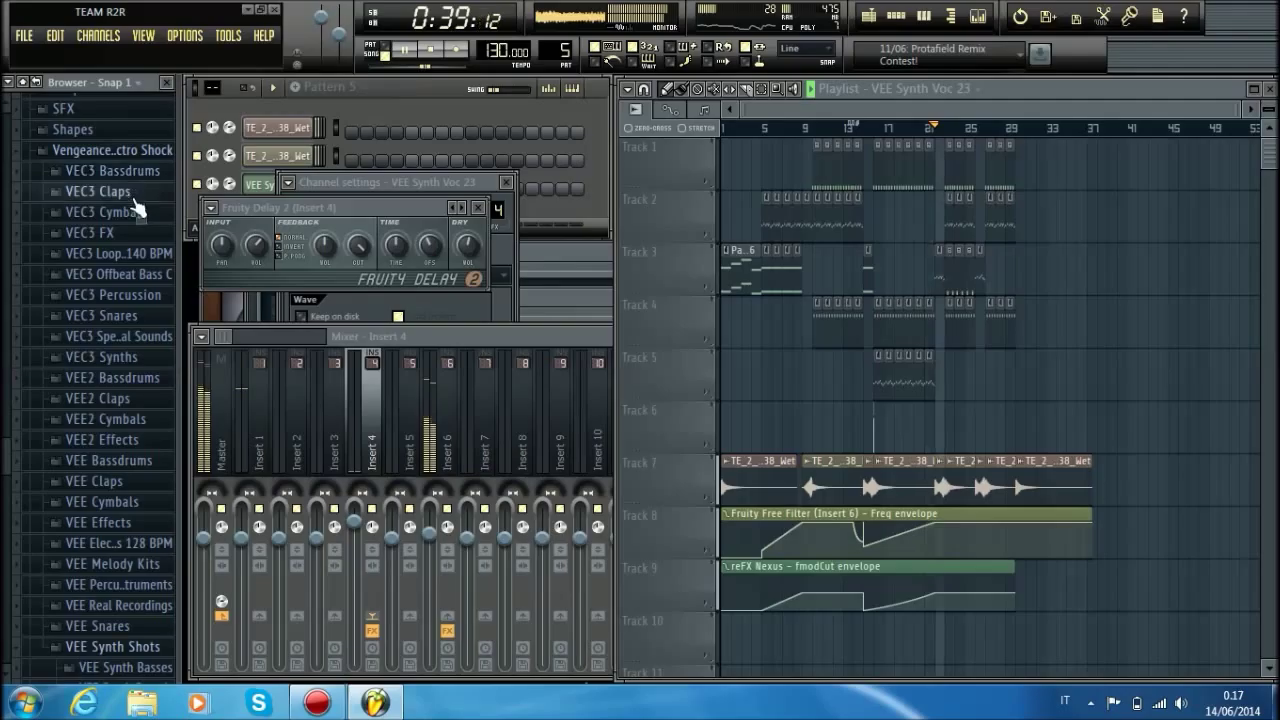
left_click(100, 233)
left_click(120, 272)
left_click(137, 291)
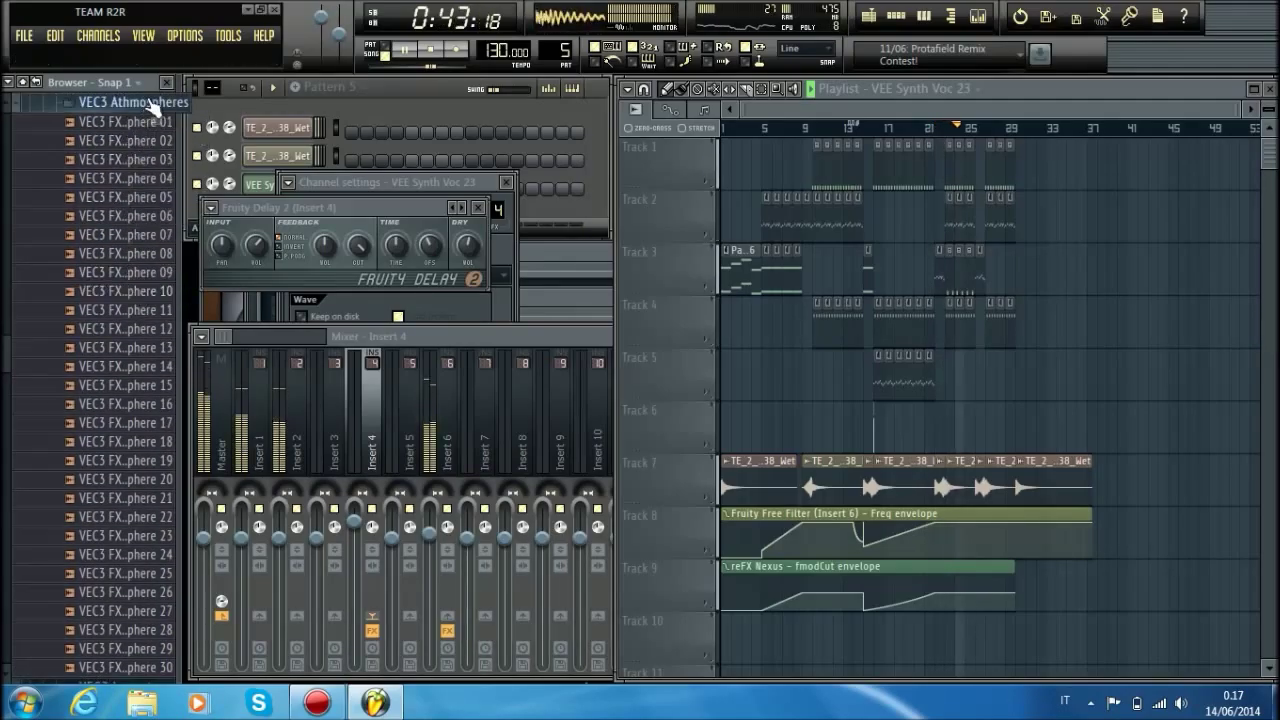
left_click(118, 102)
left_click(138, 165)
Audition samples in the VEC3 Reverse FX folder, from VEC3 FX Reverse 05 through VEC3 FX Reverse 24.
left_click(120, 178)
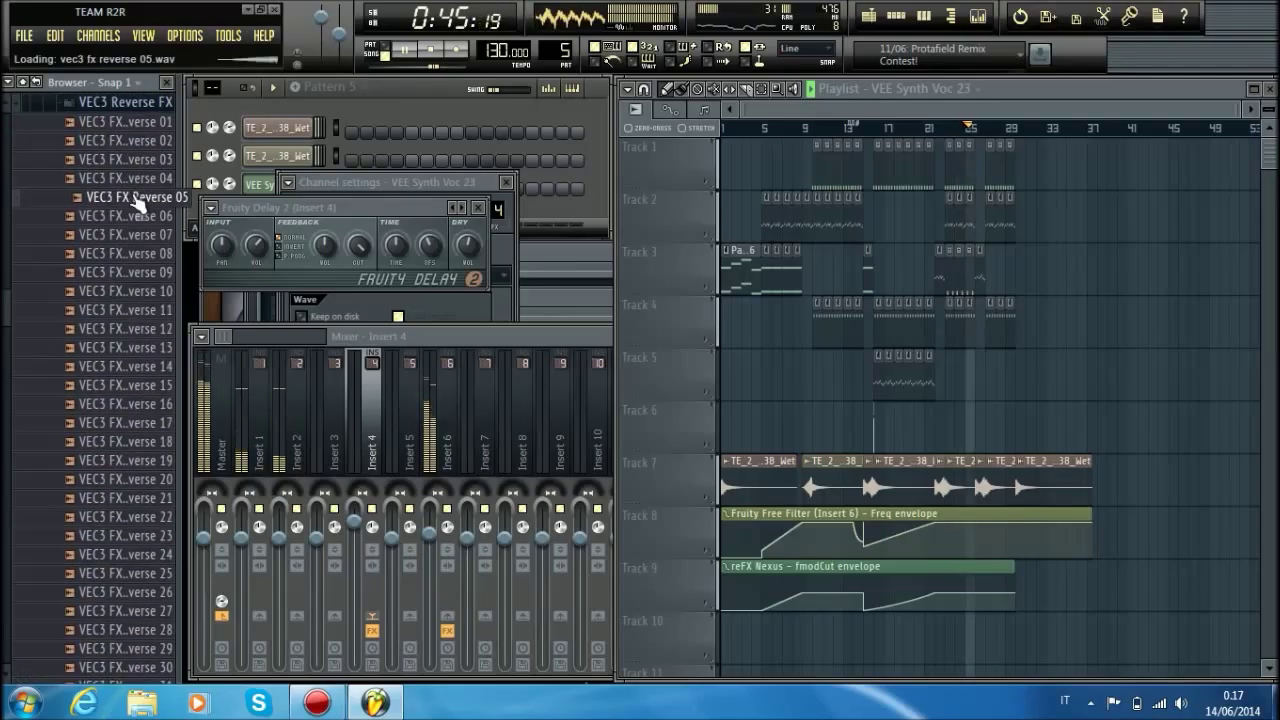
left_click(115, 290)
left_click(120, 366)
left_click(122, 403)
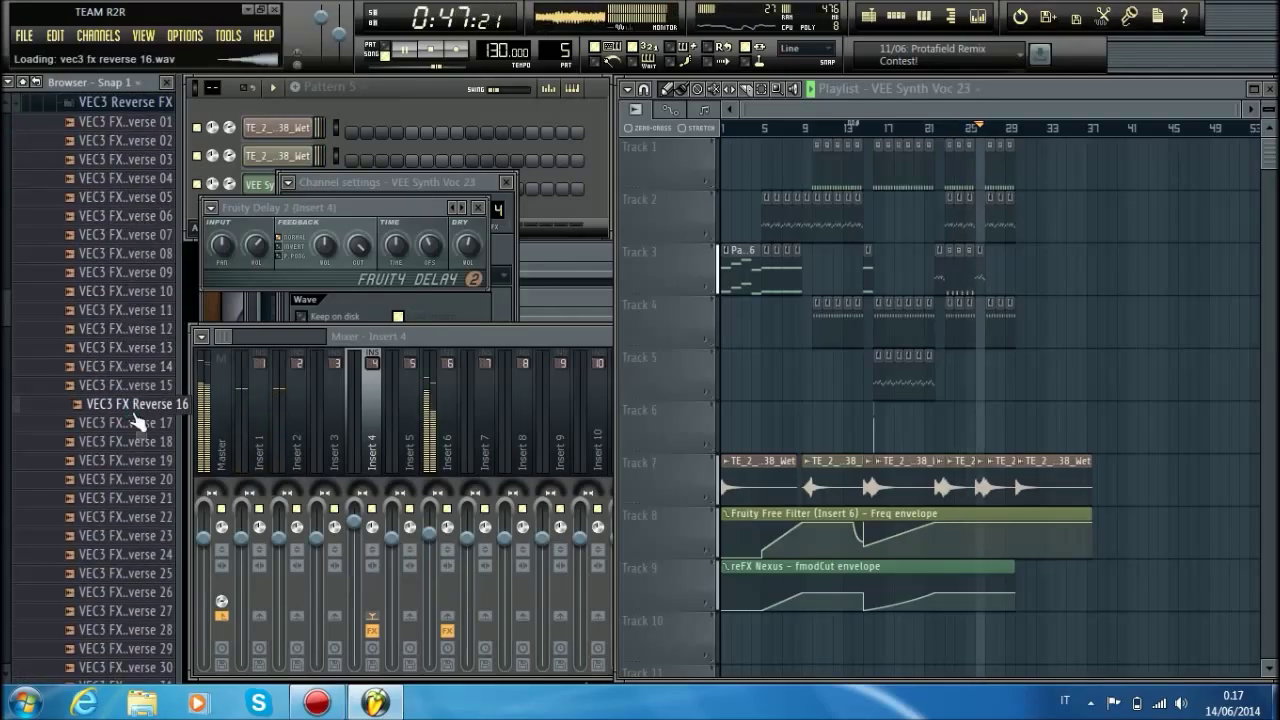
left_click(150, 438)
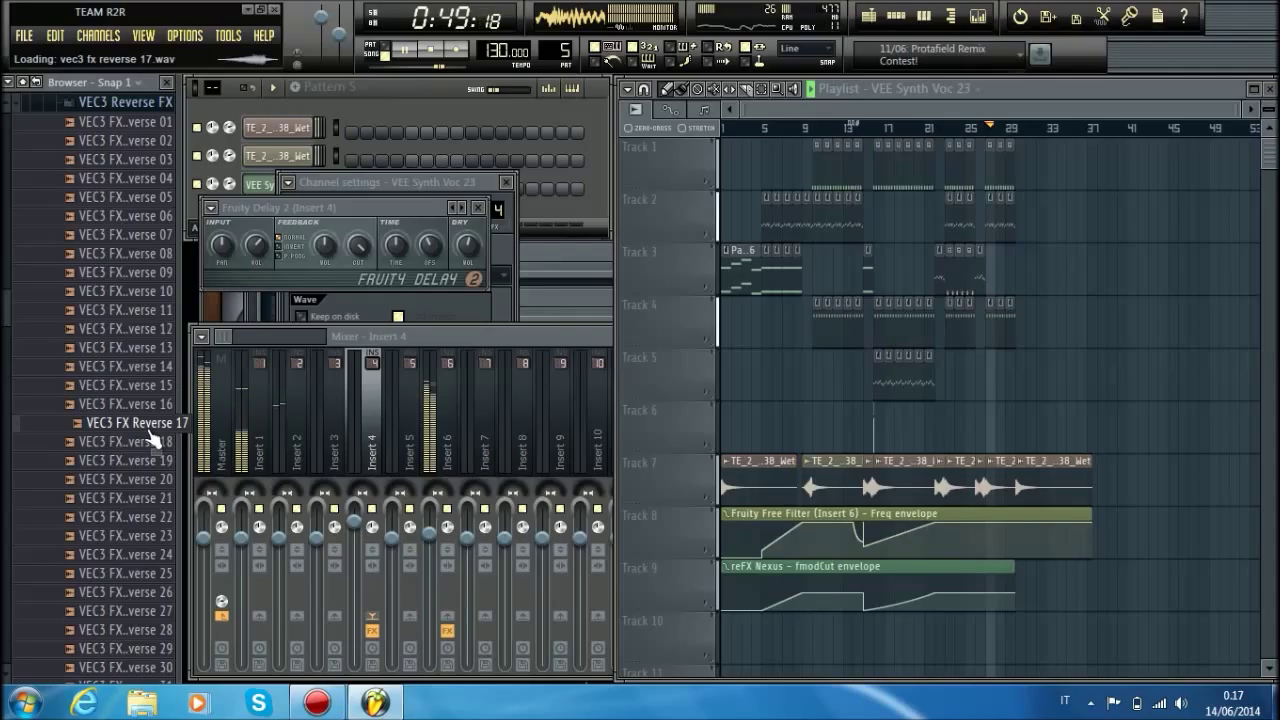
left_click(150, 441)
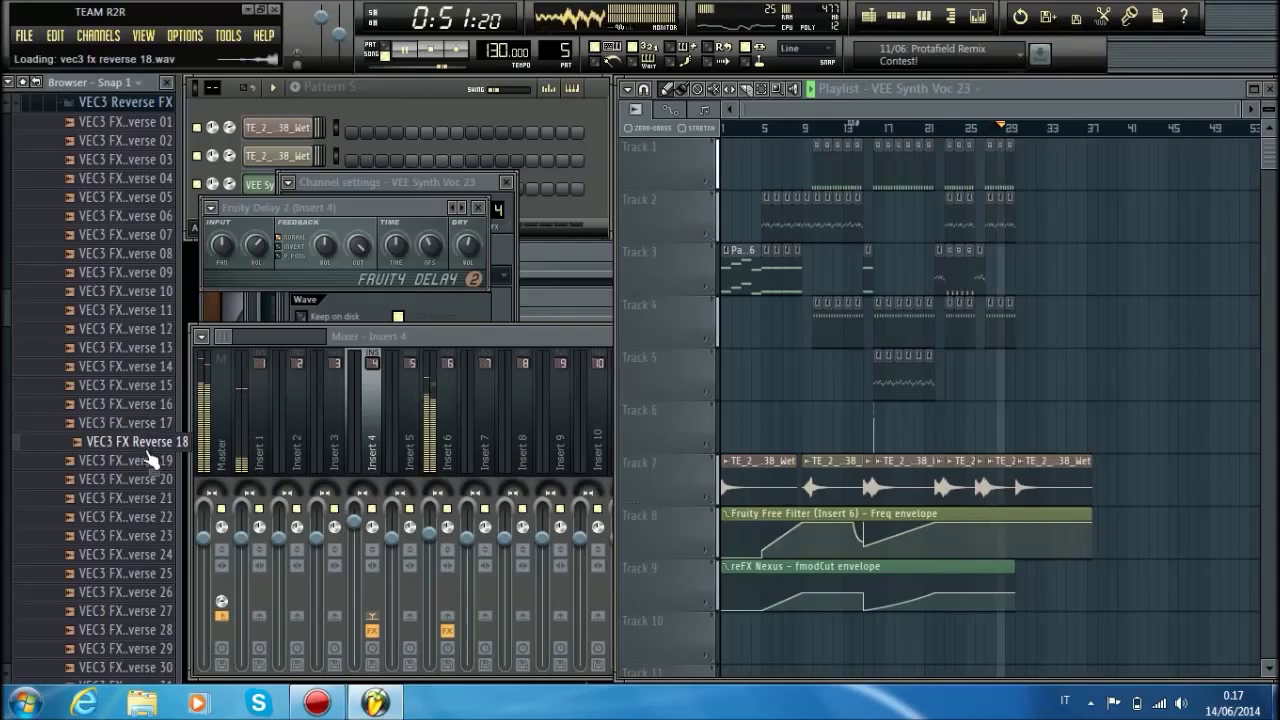
left_click(148, 459)
left_click(148, 480)
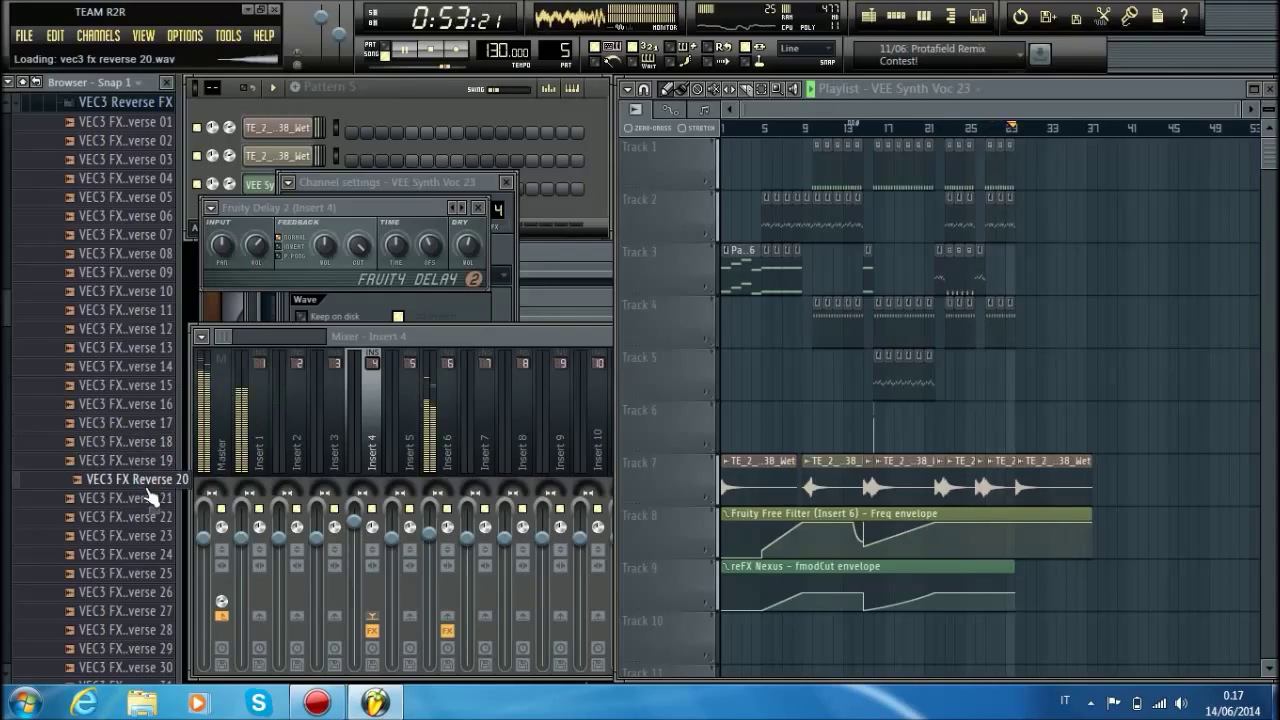
left_click(145, 498)
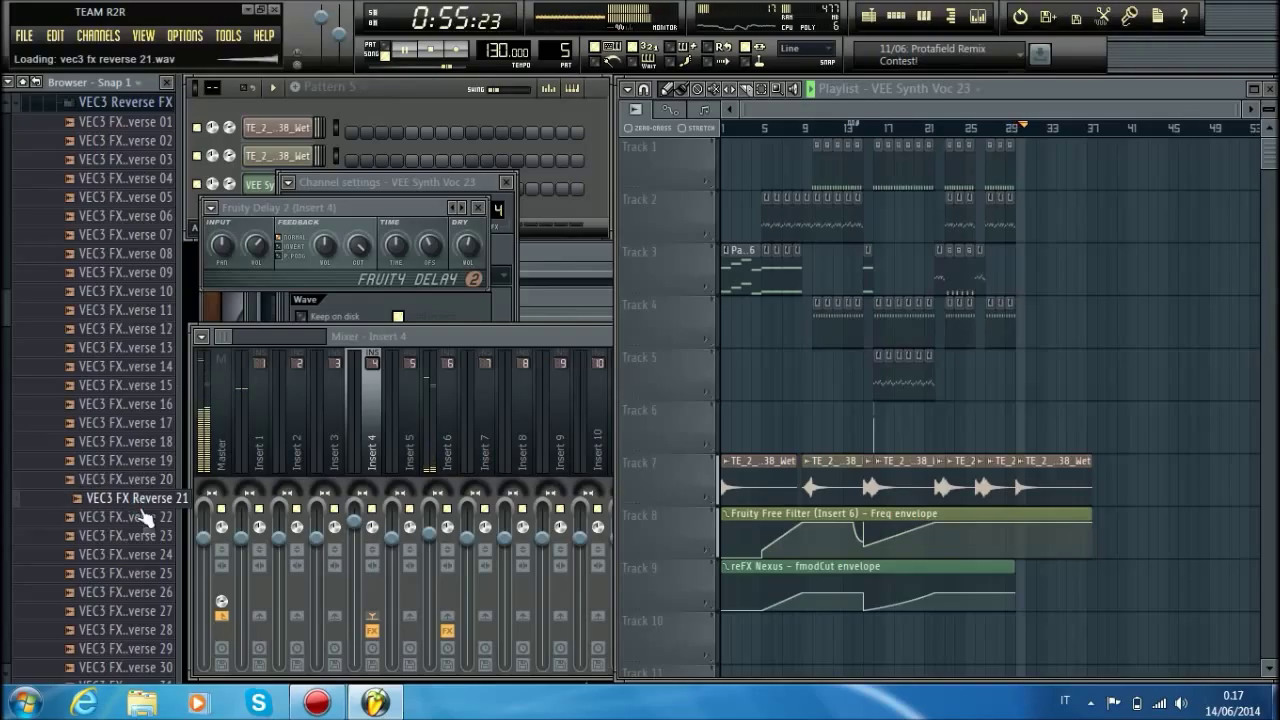
left_click(144, 518)
left_click(144, 535)
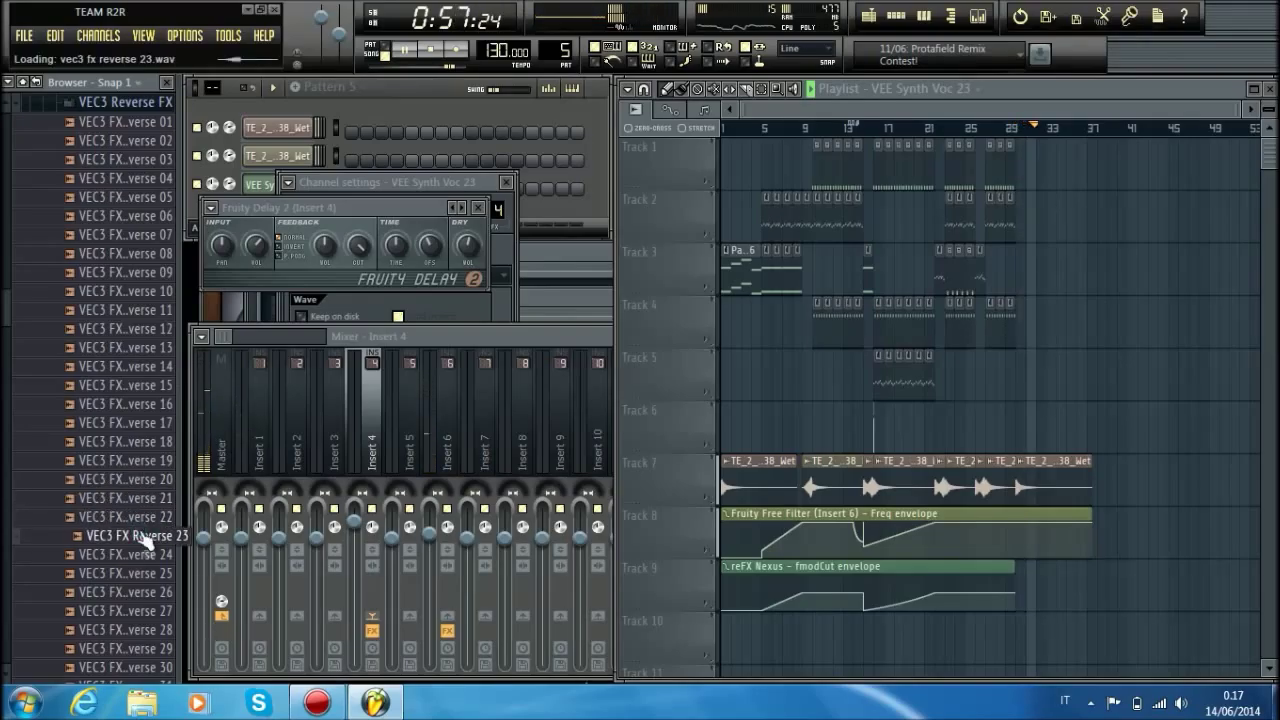
left_click(136, 555)
Place VEC3 FX Reverse 24 on Track 6 with its peak at bar 16 and play it back with its channel settings open.
key("space")
left_click_drag(143, 566, 950, 432)
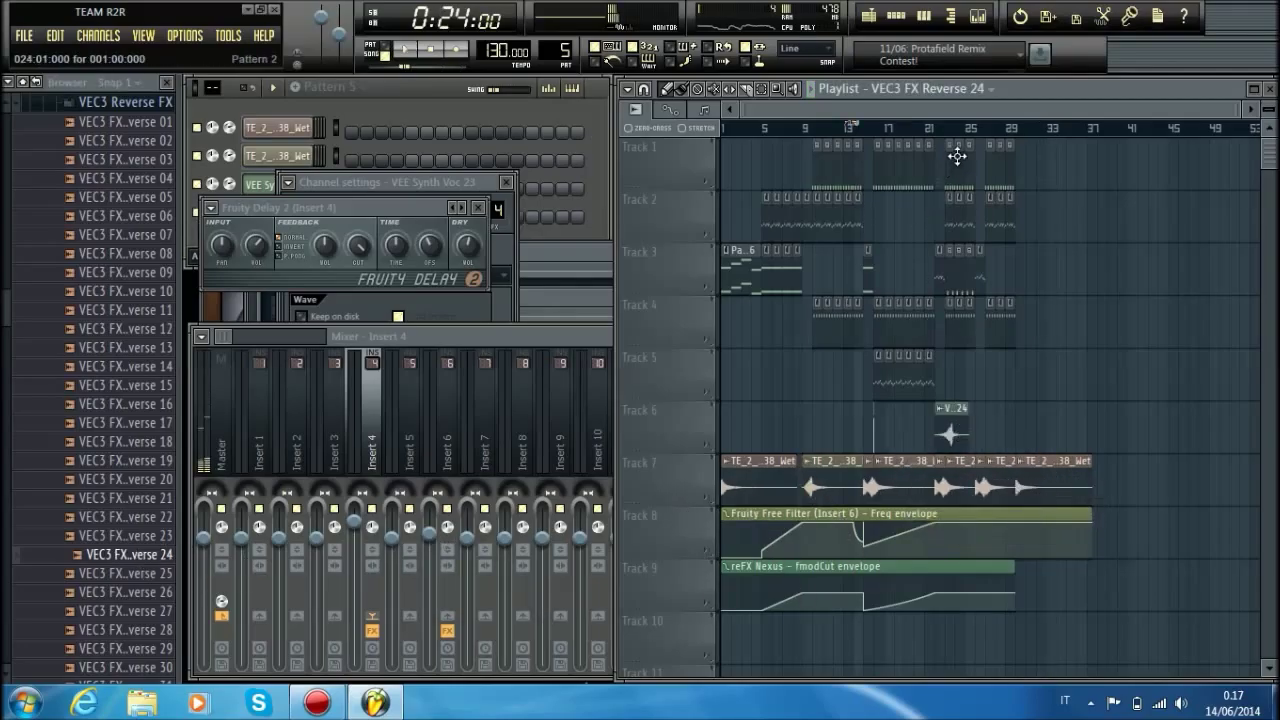
scroll(957, 156, "up", 4)
left_click_drag(862, 408, 918, 403)
scroll(936, 131, "up", 4)
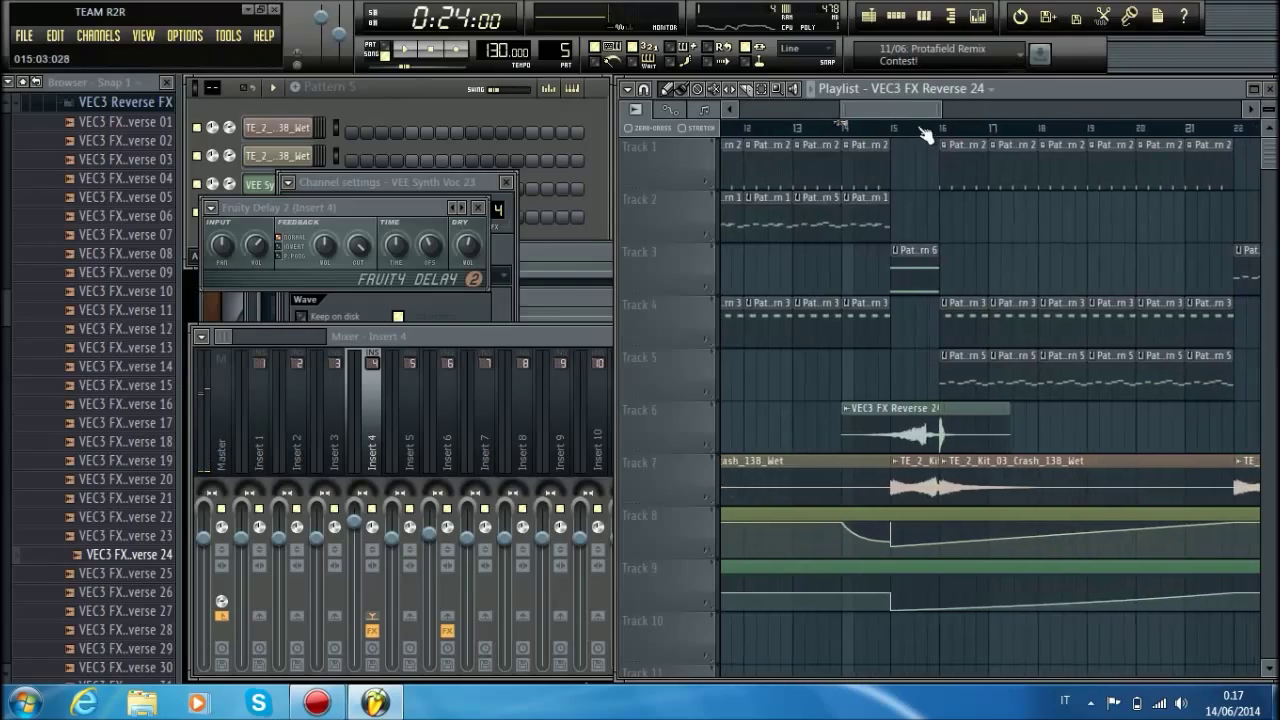
double_click(916, 430)
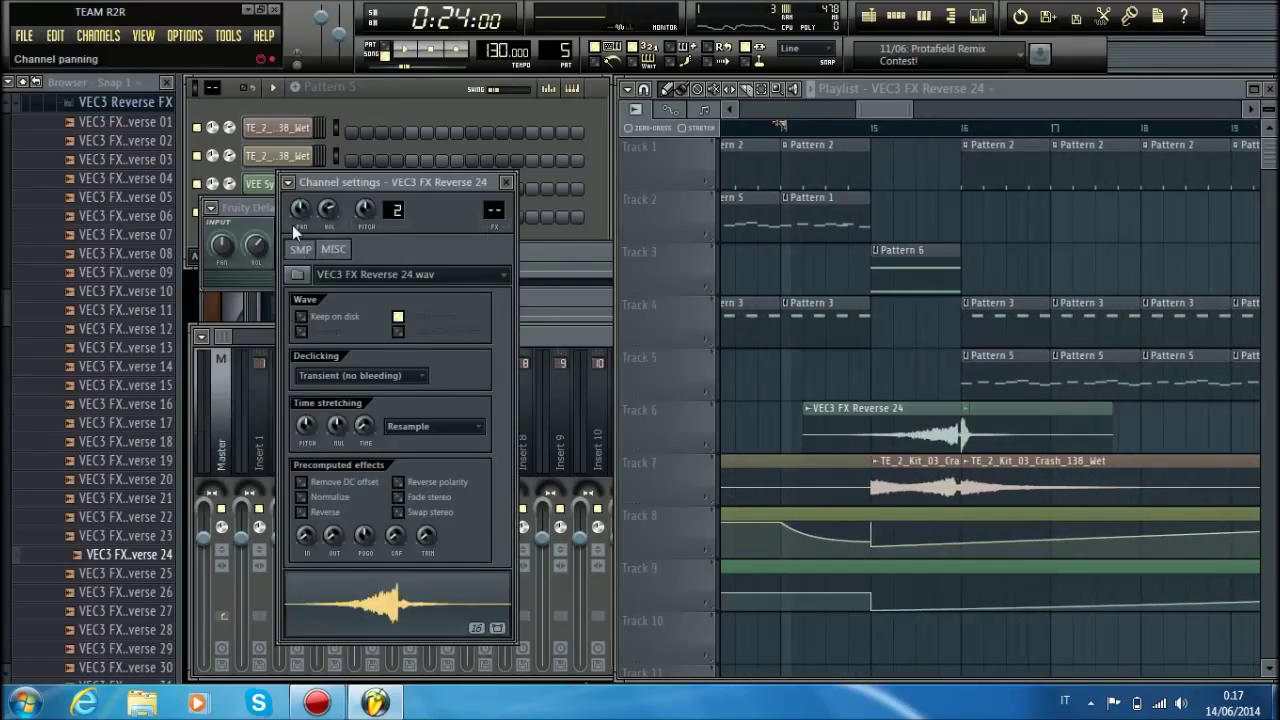
key("space")
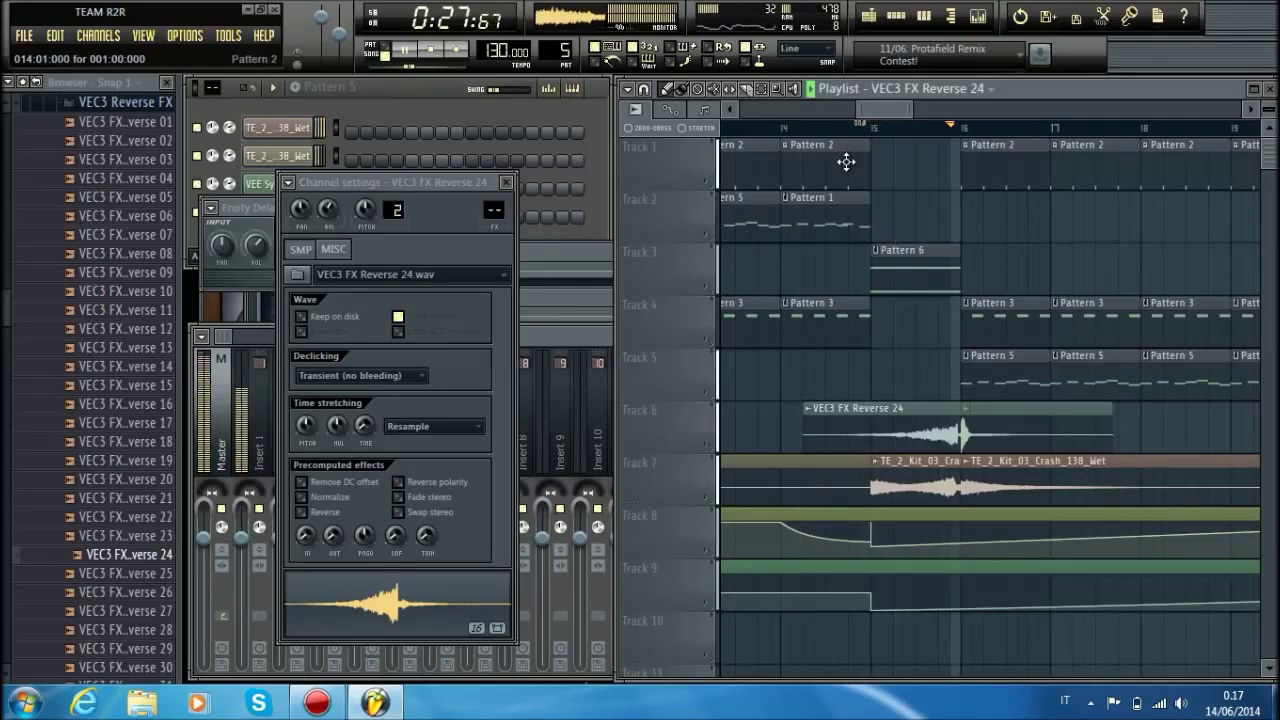
Edit the point near bar 15 of the Fruity Free Filter Freq envelope on Track 8 during playback.
scroll(857, 133, "down", 2)
scroll(857, 133, "down", 4)
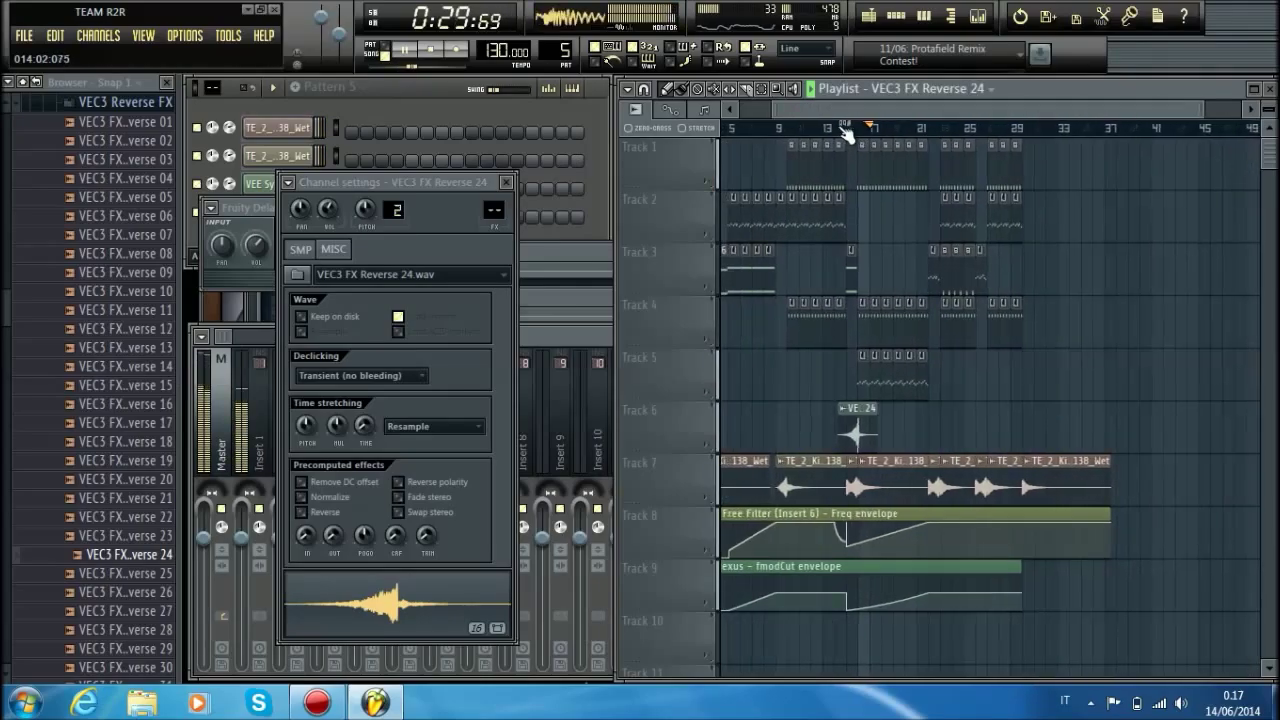
left_click(565, 333)
left_click_drag(896, 104, 742, 115)
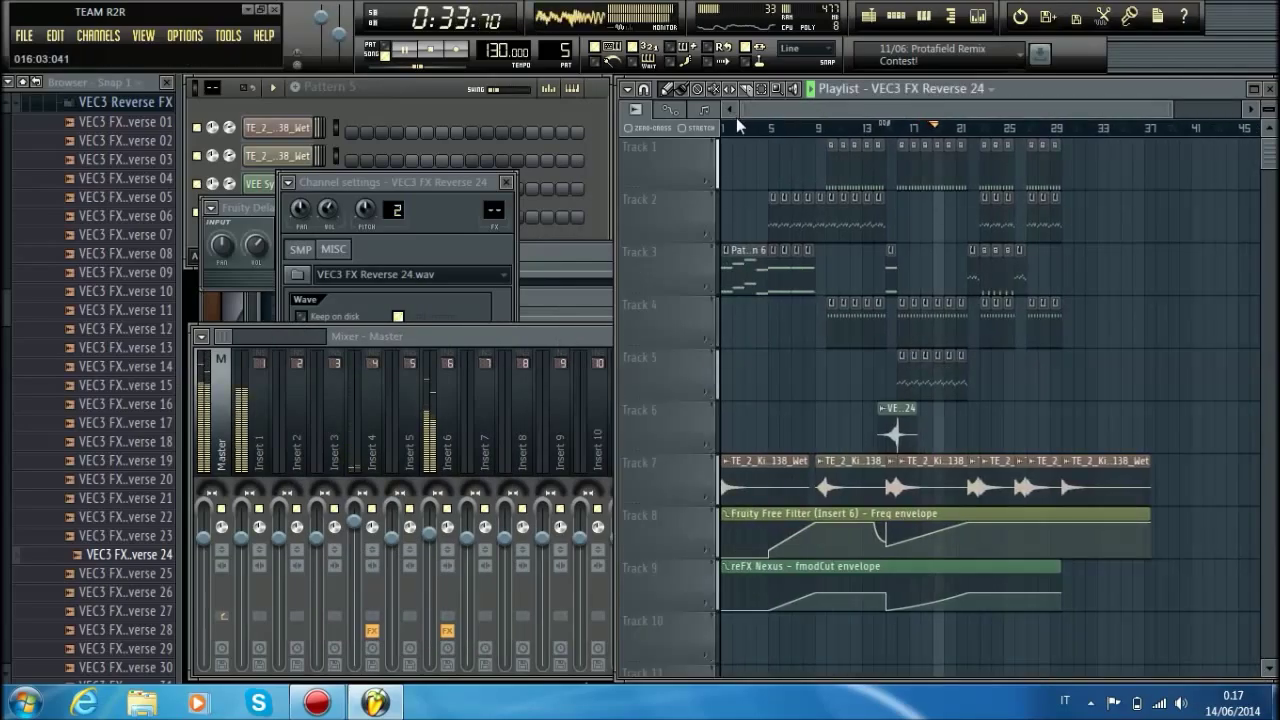
right_click(890, 526)
left_click(902, 401)
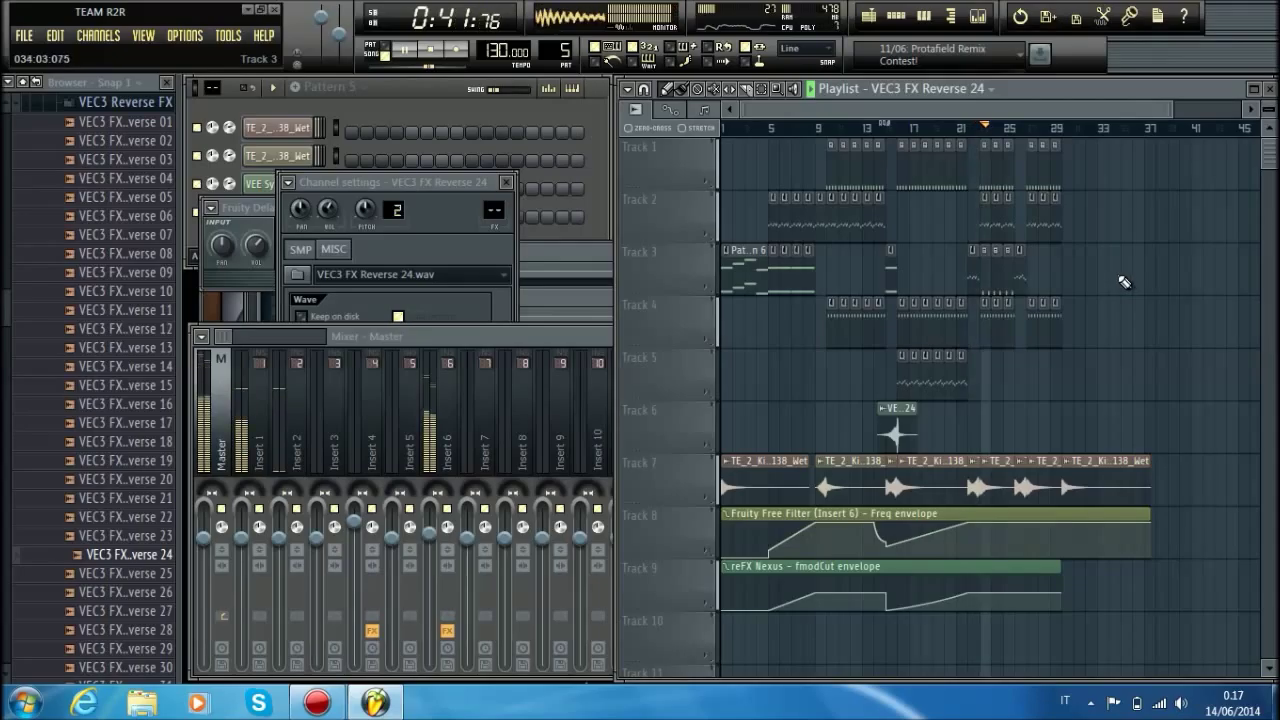
Route Pattern 6's reFX Nexus #3 channel to mixer Insert 7 and lower that insert to about -3.1 dB in pattern playback.
double_click(755, 276)
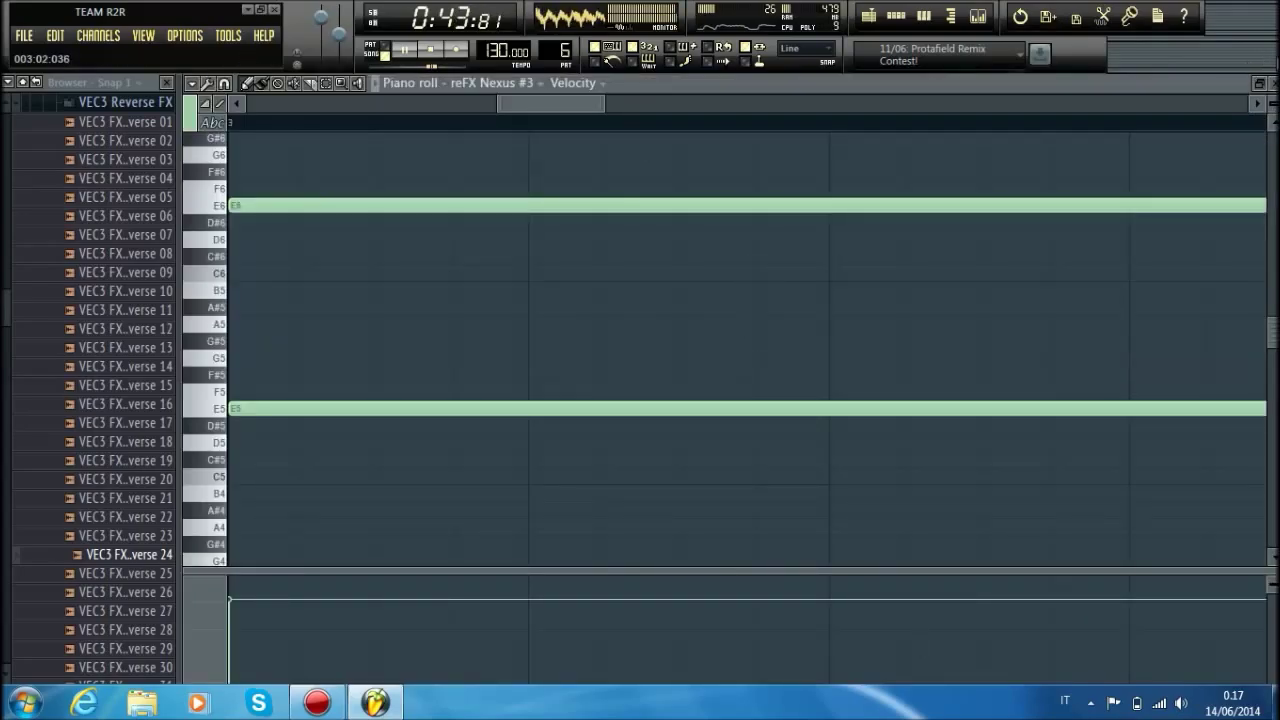
key("Escape")
left_click(300, 268)
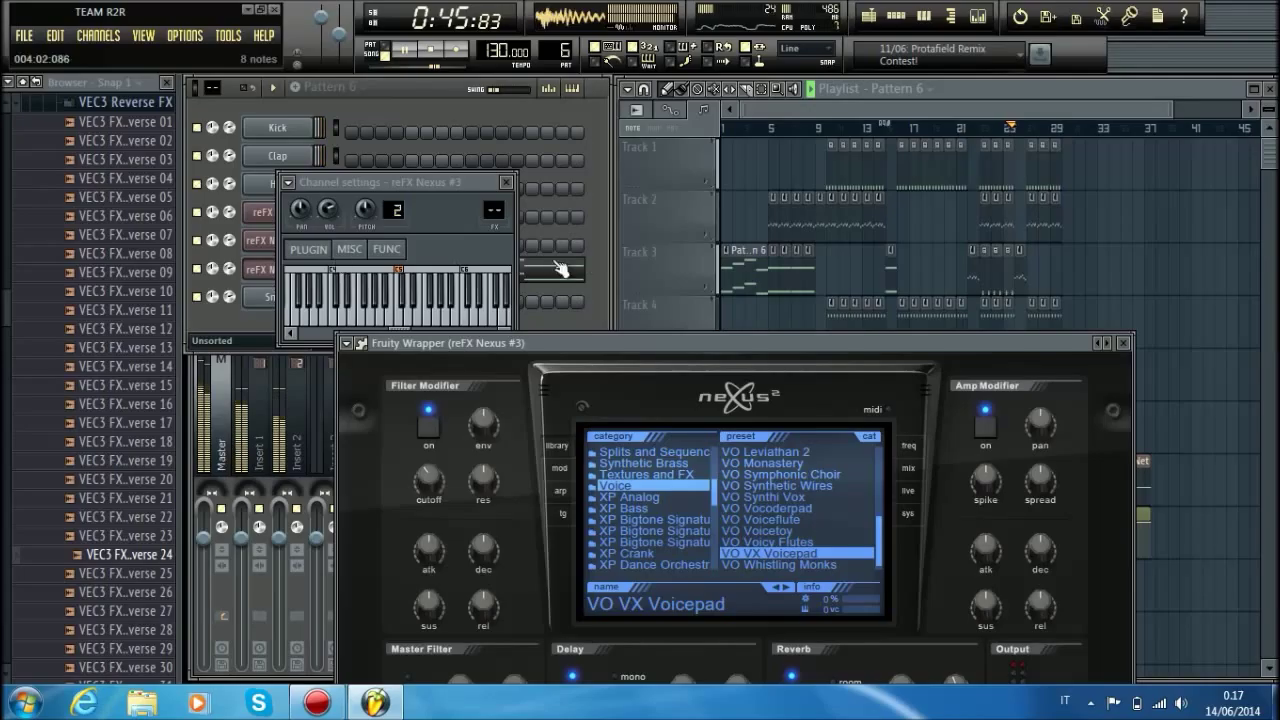
left_click_drag(494, 216, 493, 208)
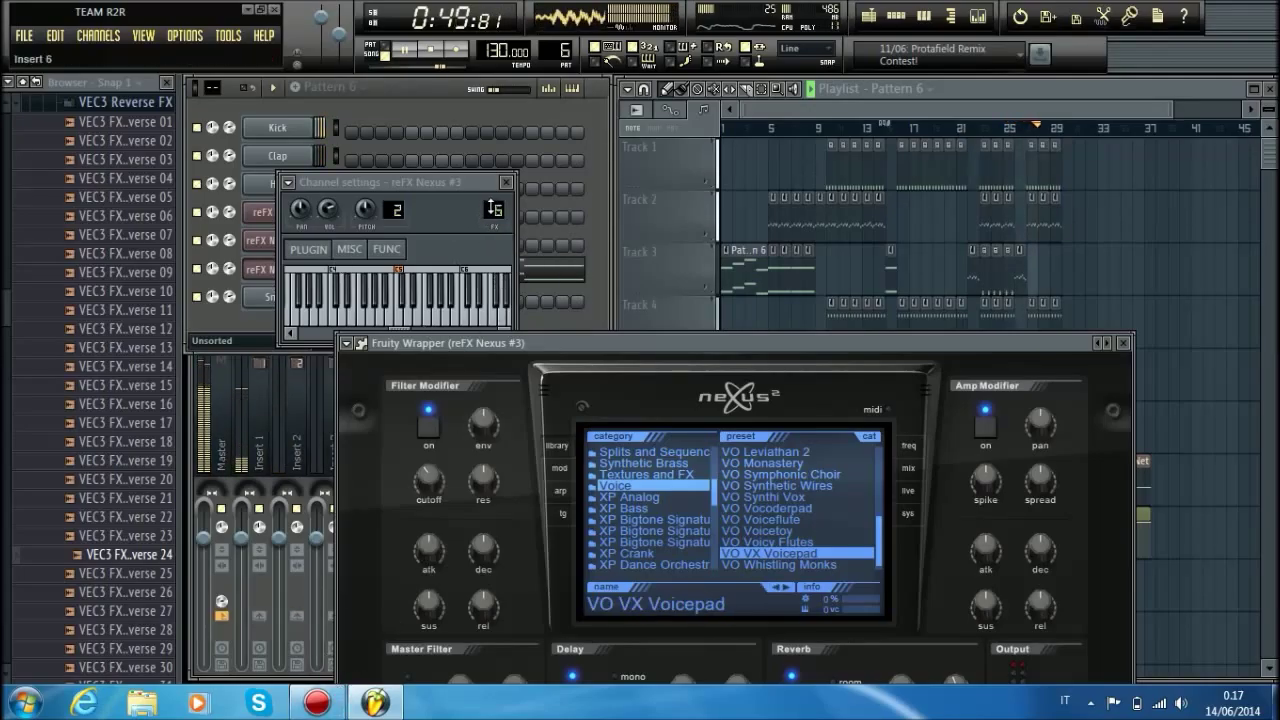
key("F9")
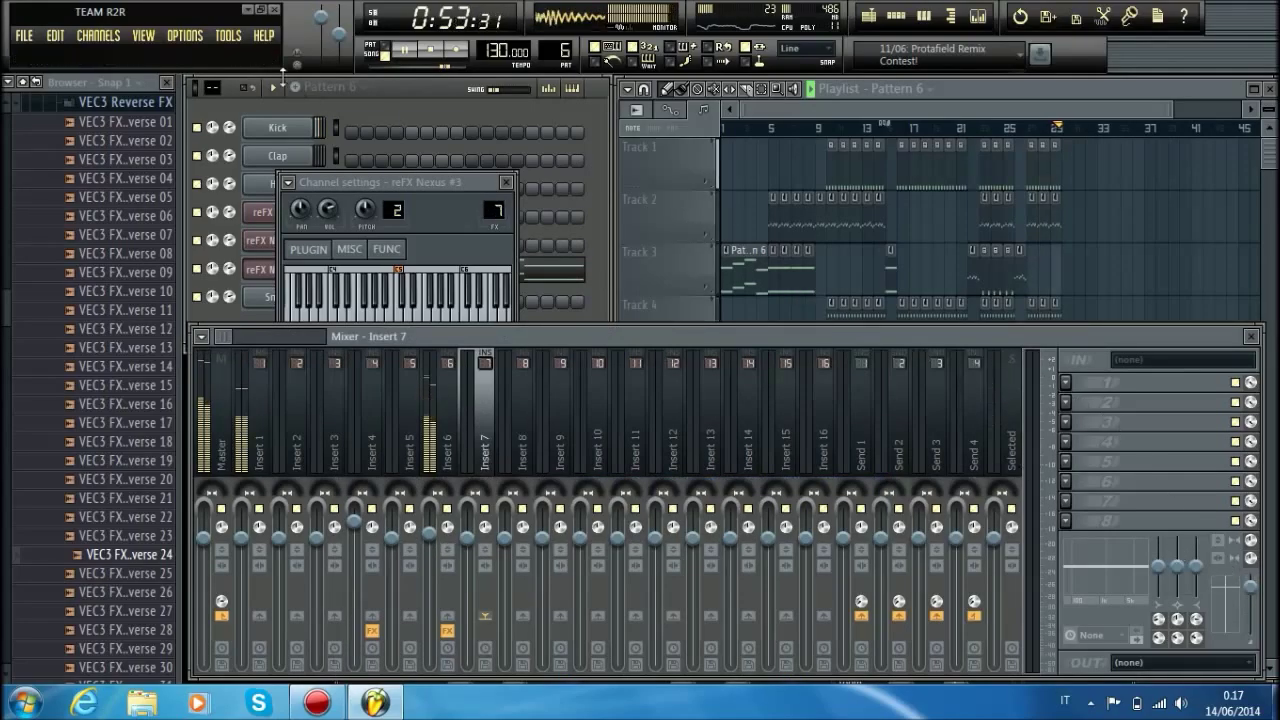
left_click(385, 50)
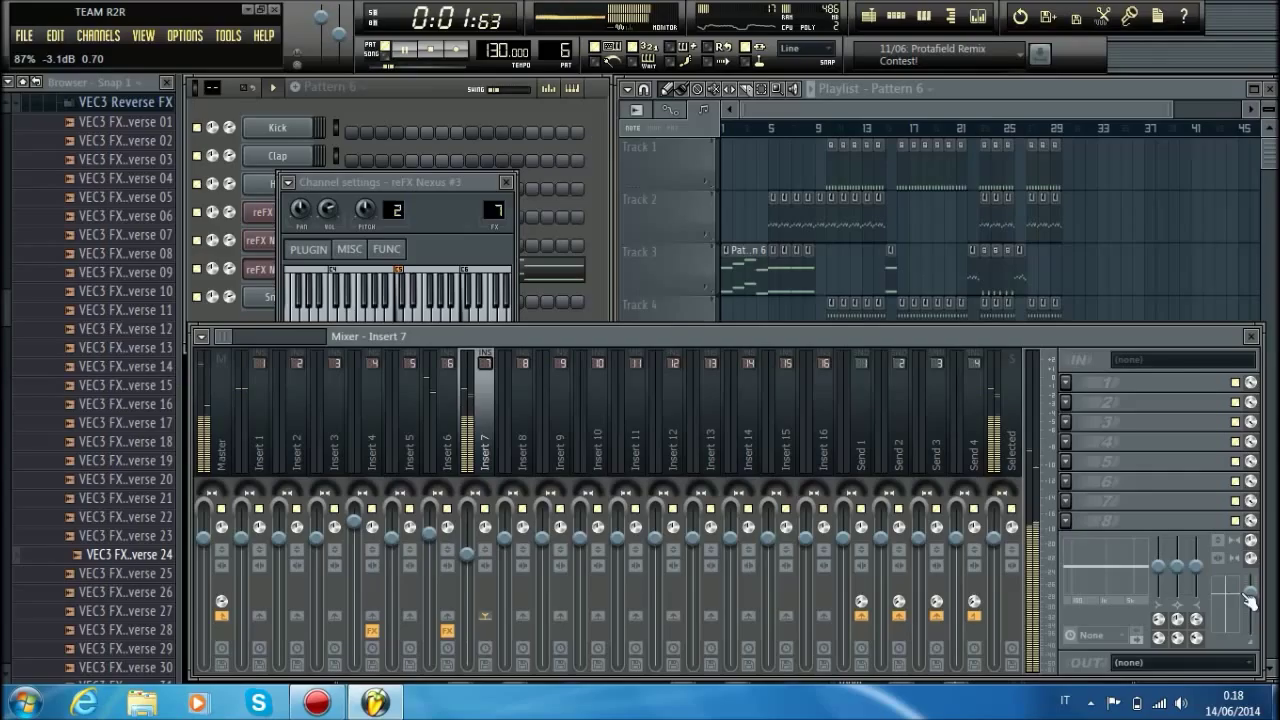
Load Gross Beat in slot 1 of Insert 7, switch its preset and select the 3 Snare b time pattern.
left_click(1068, 403)
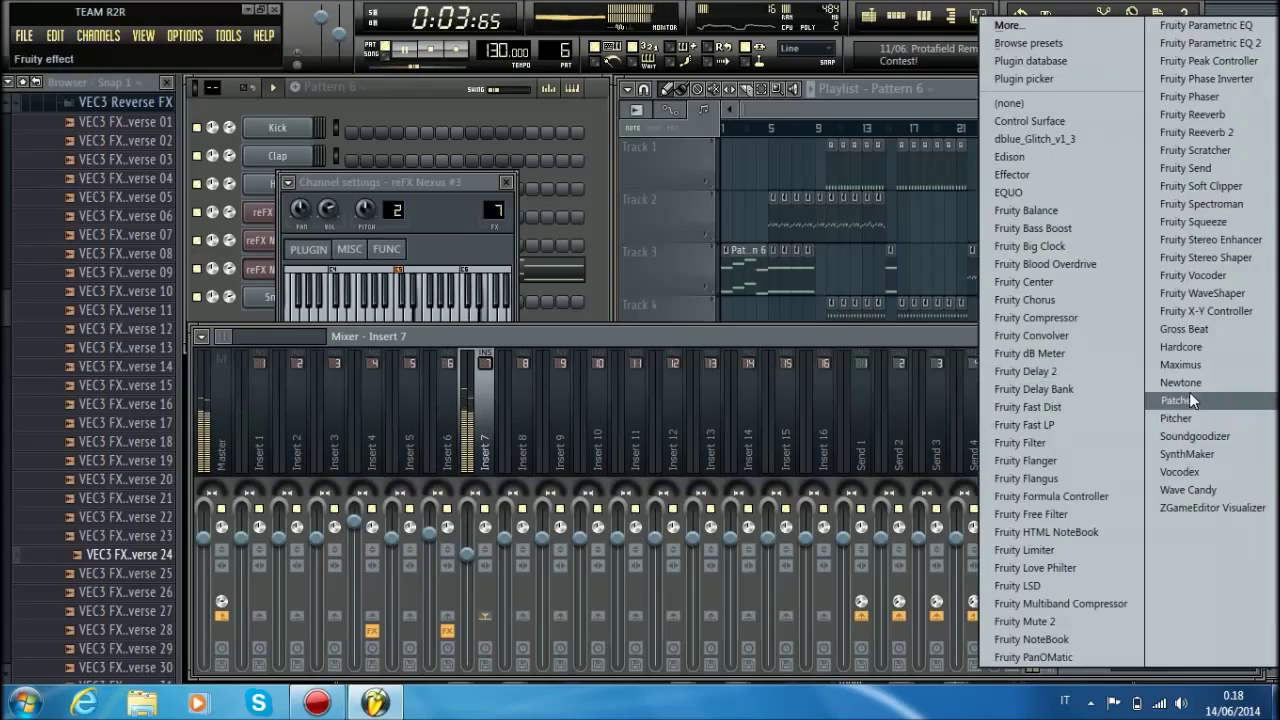
left_click(1185, 326)
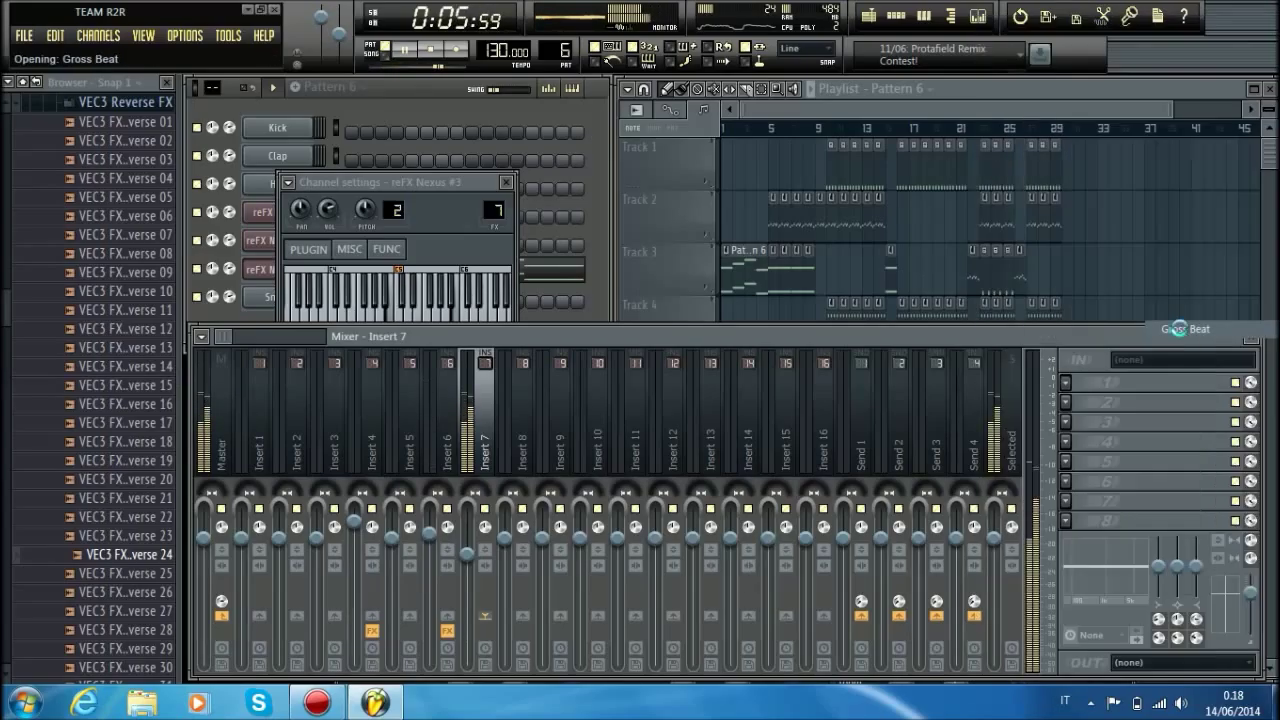
left_click(213, 210)
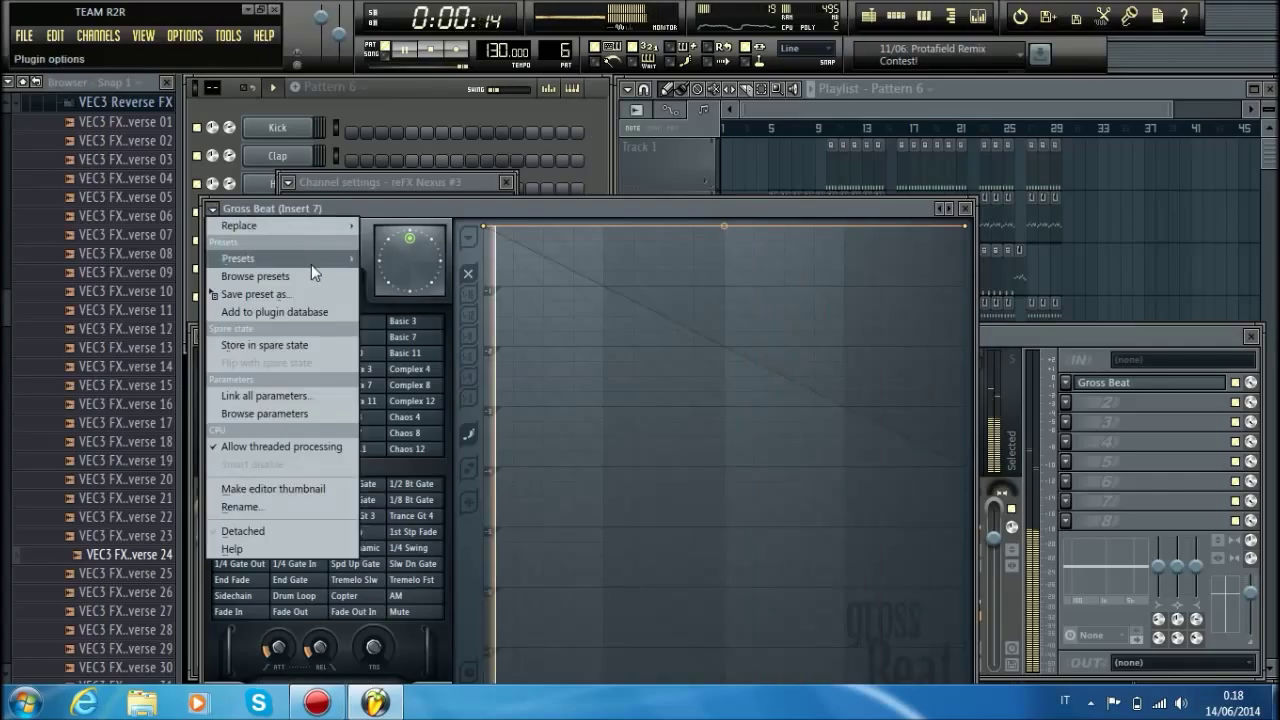
mouse_move(311, 260)
left_click(409, 349)
left_click(370, 401)
left_click(412, 389)
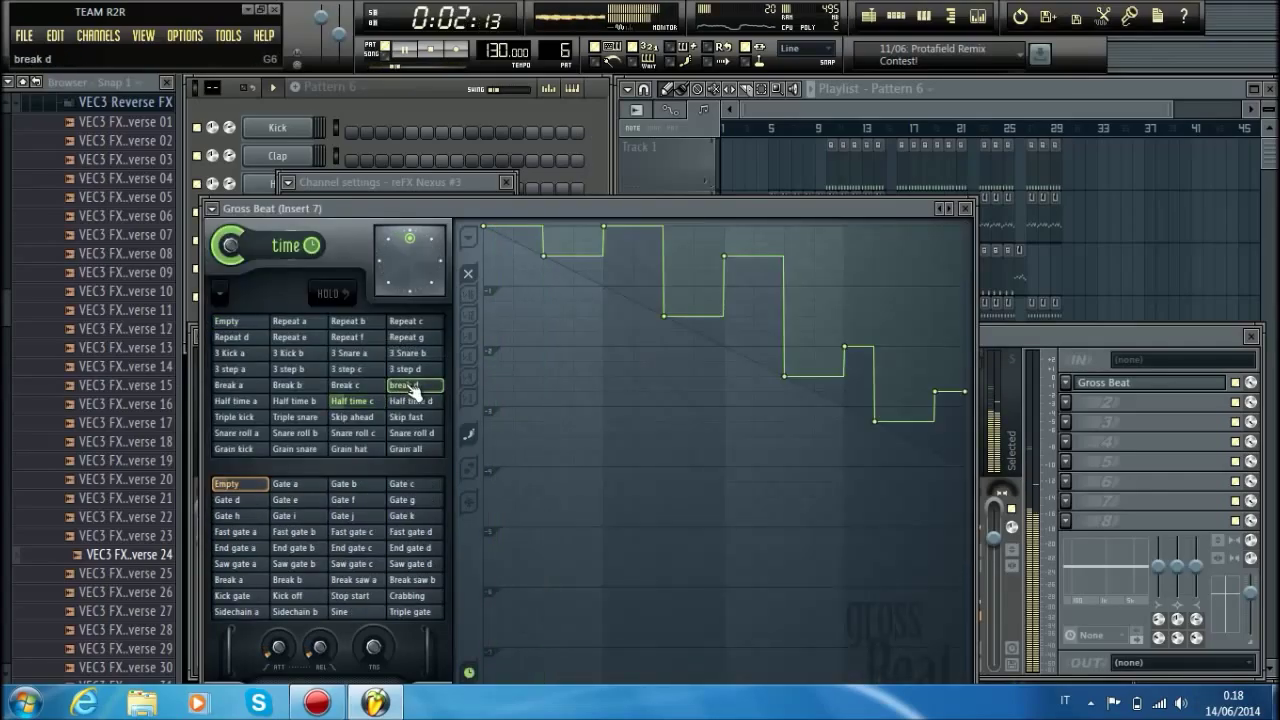
left_click(406, 353)
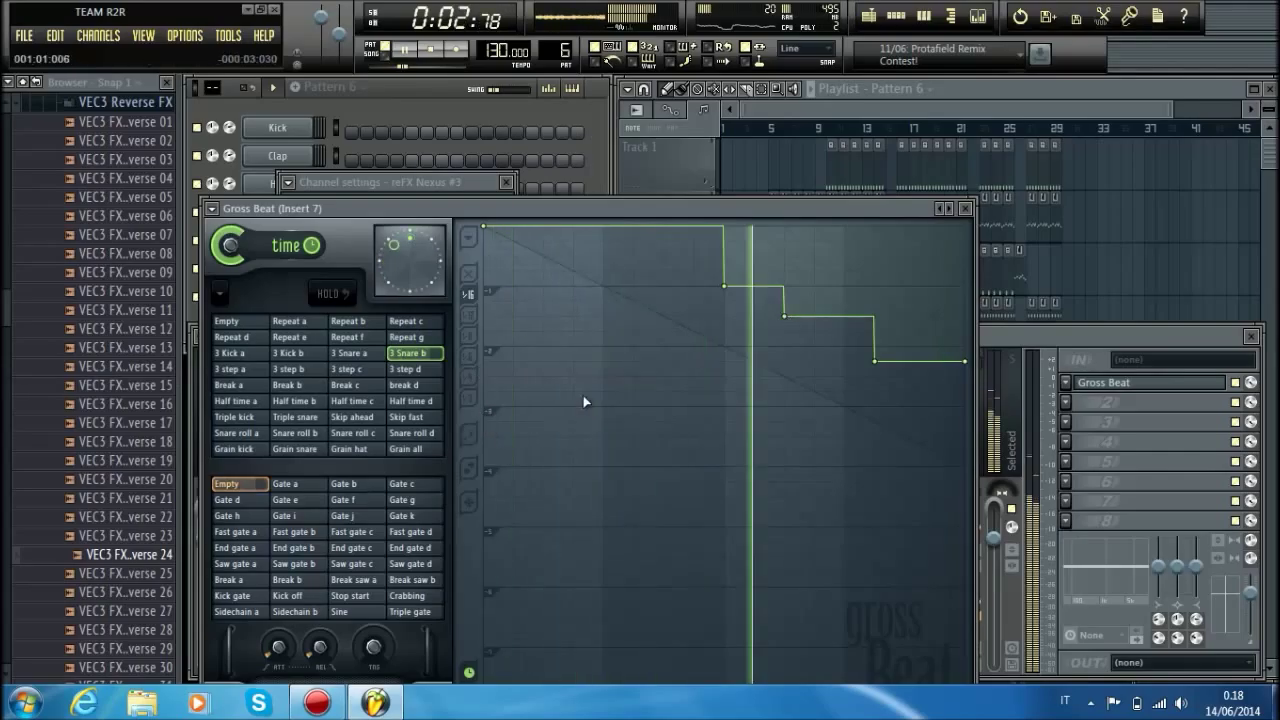
Reshape the 3 Snare b time envelope by lowering its third point, raising its end point and adding a point just before the end.
left_click_drag(790, 316, 790, 349)
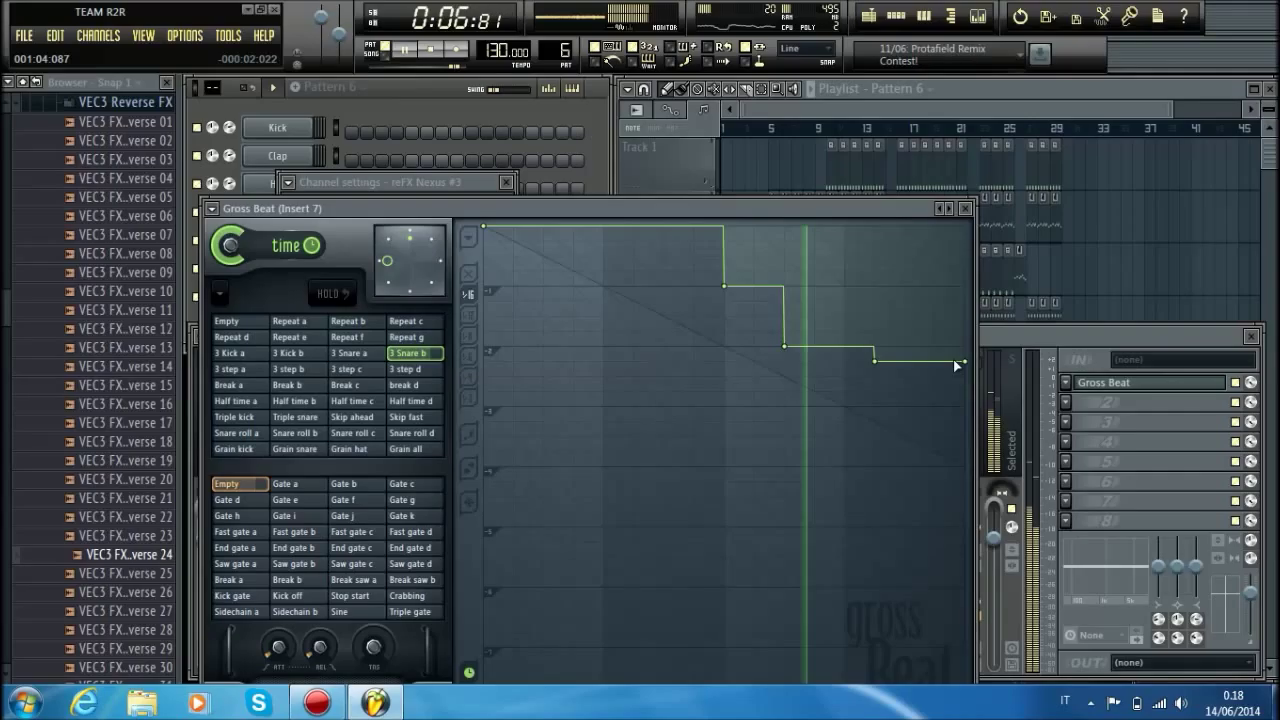
left_click_drag(961, 361, 965, 332)
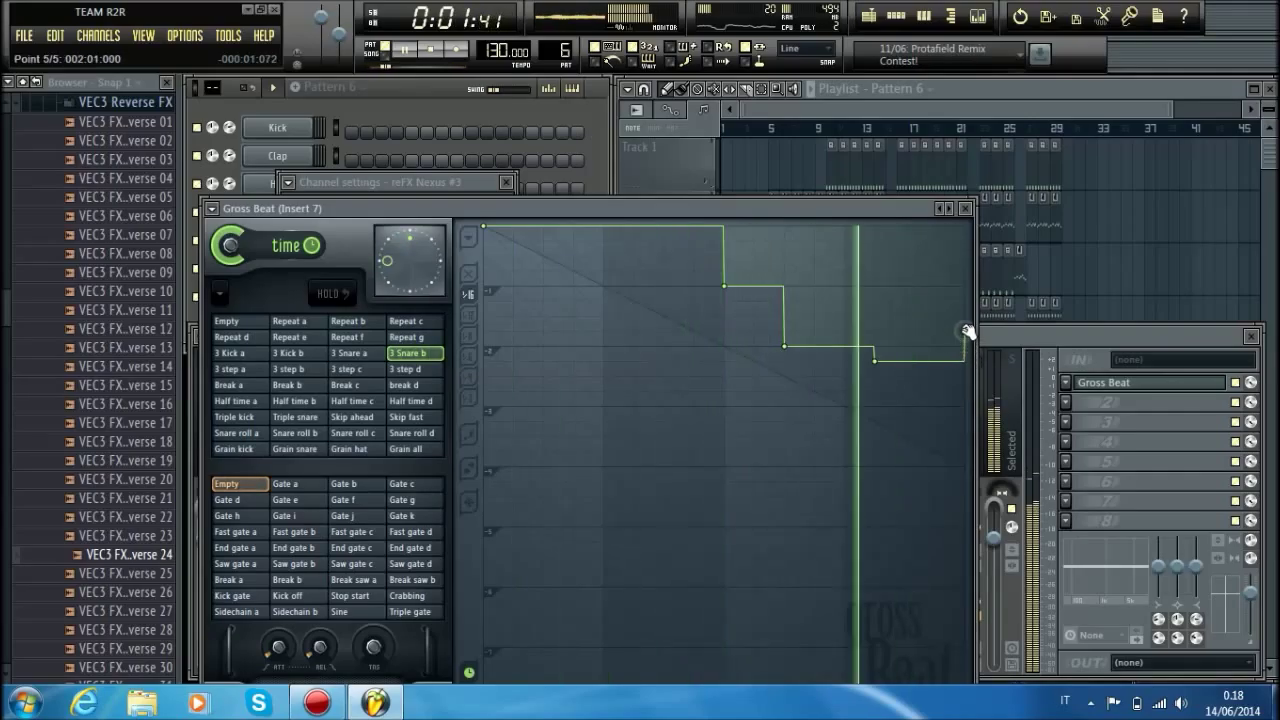
left_click(927, 331)
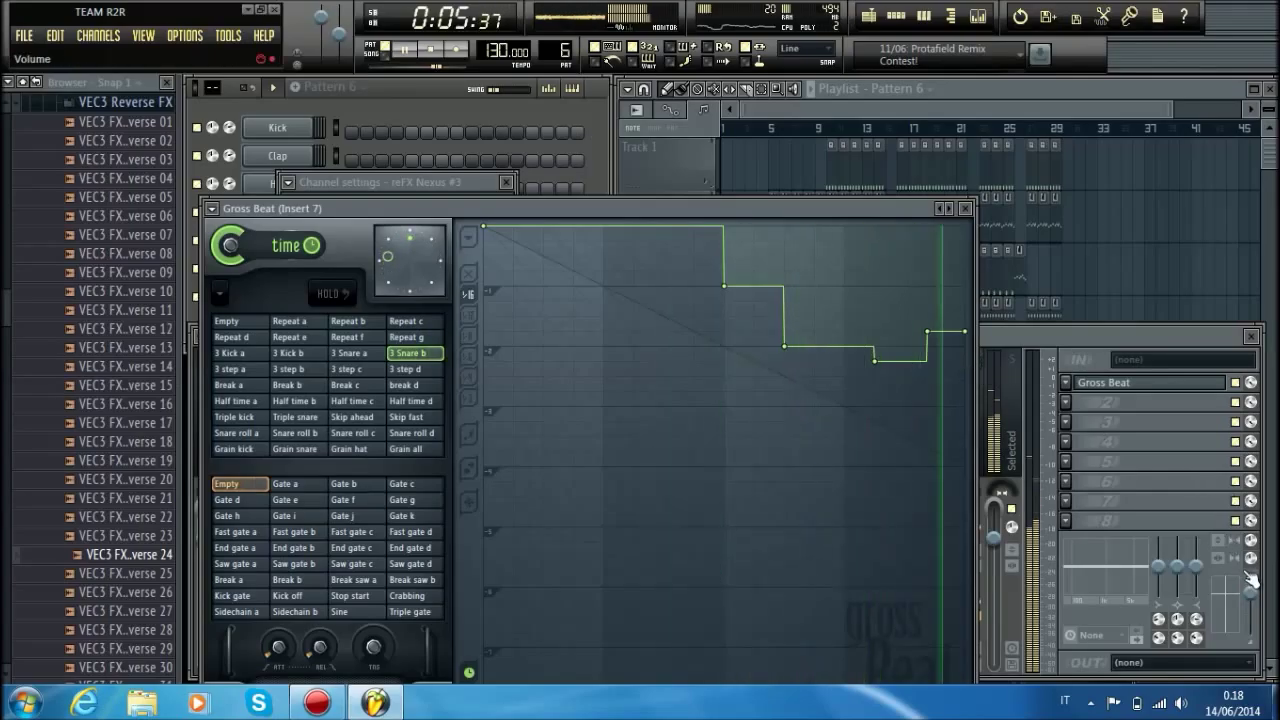
Load Soundgoodizer in slot 2 and Fruity Parametric EQ 2 in slot 3 of Insert 7.
left_click(1078, 403)
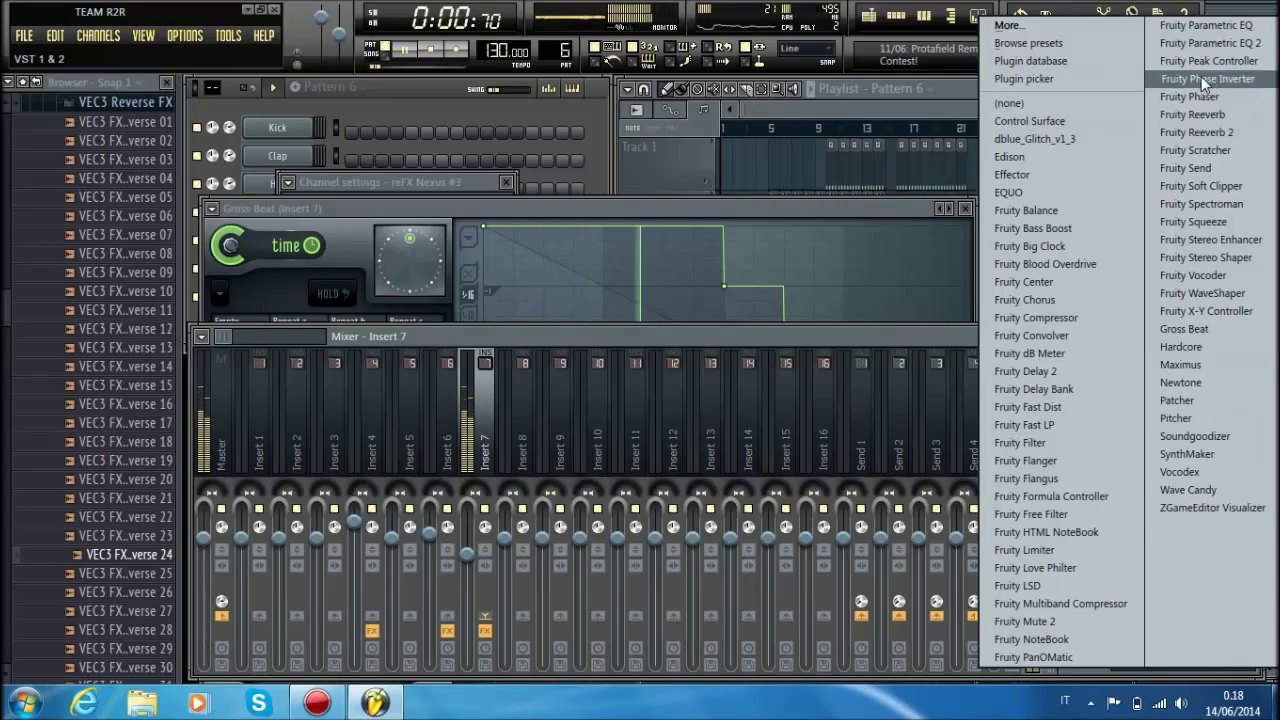
left_click(1195, 436)
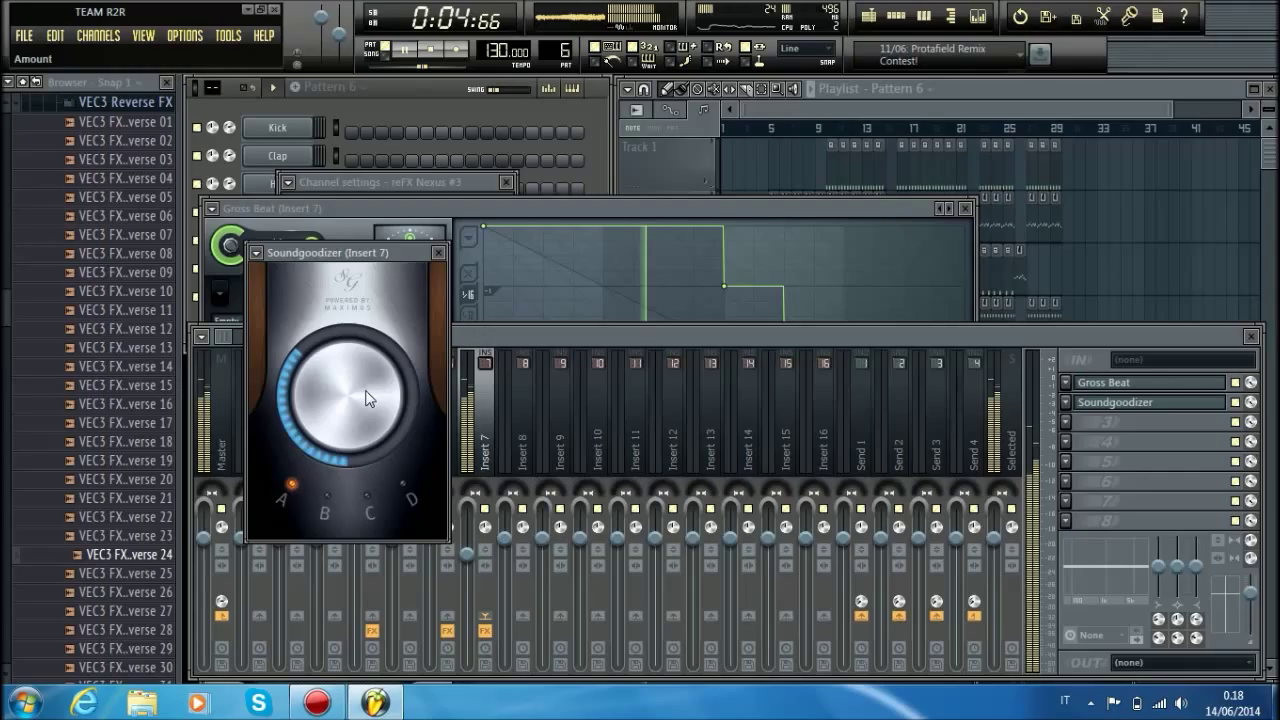
left_click(1090, 420)
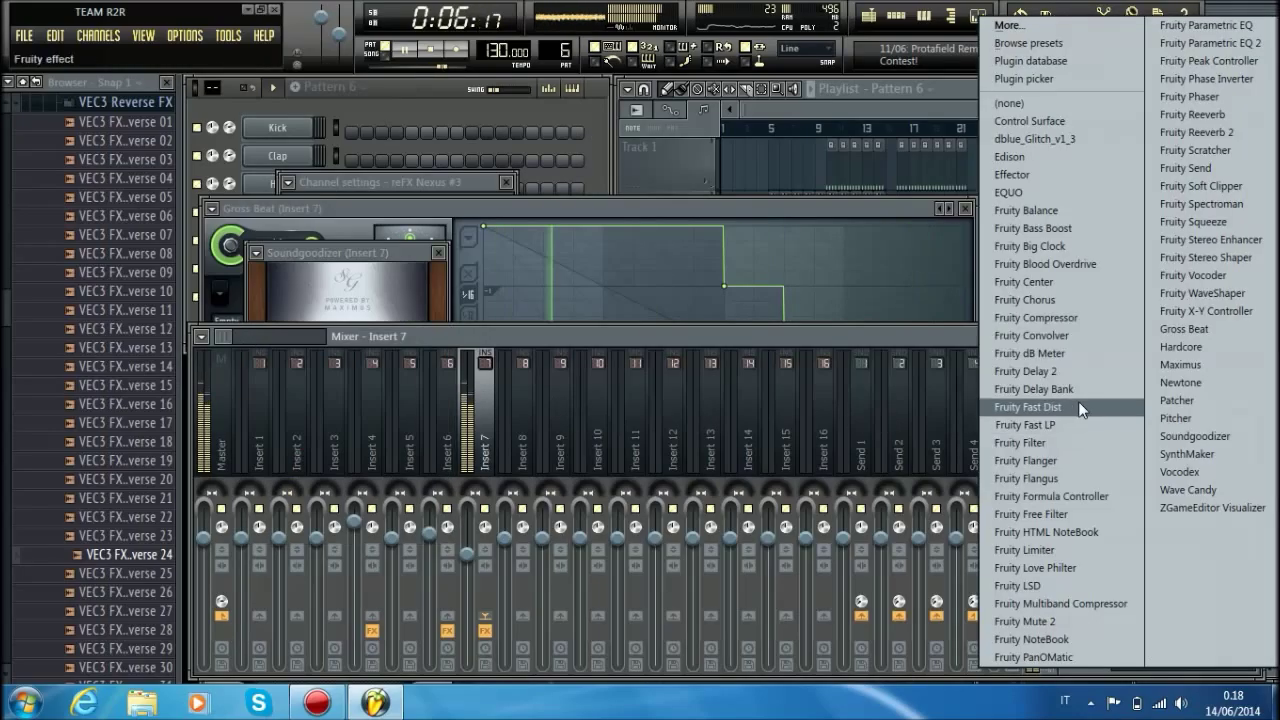
left_click(1258, 43)
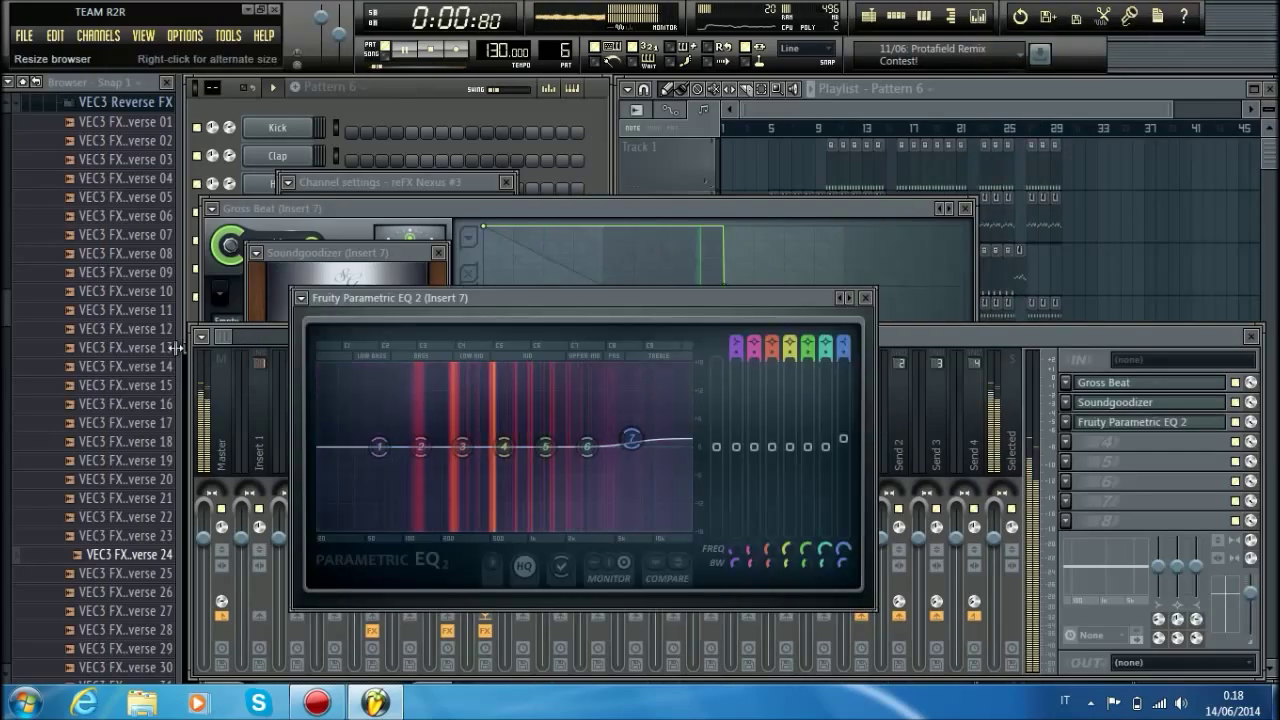
Apply the EQ's 3 bands preset, lower band 1, boost band 2 about 4.1 dB at 188 Hz and raise band 3 near 7.8 kHz.
left_click(301, 297)
mouse_move(371, 347)
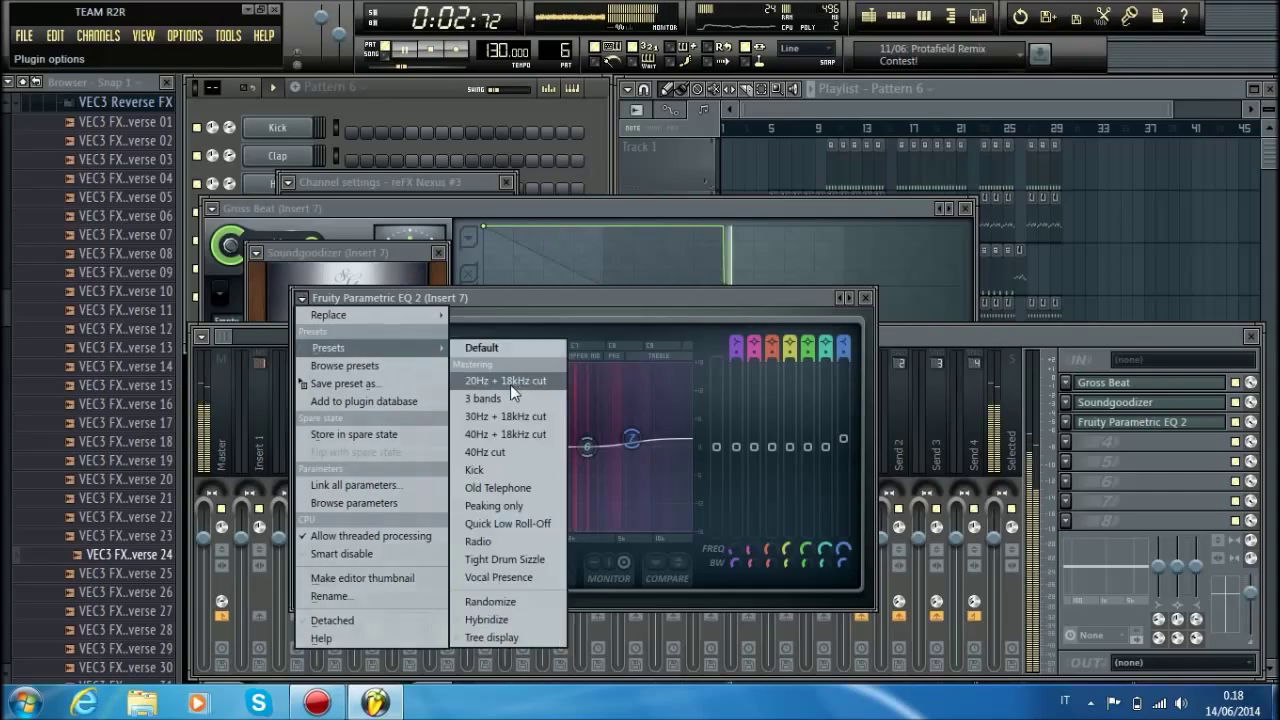
left_click(491, 399)
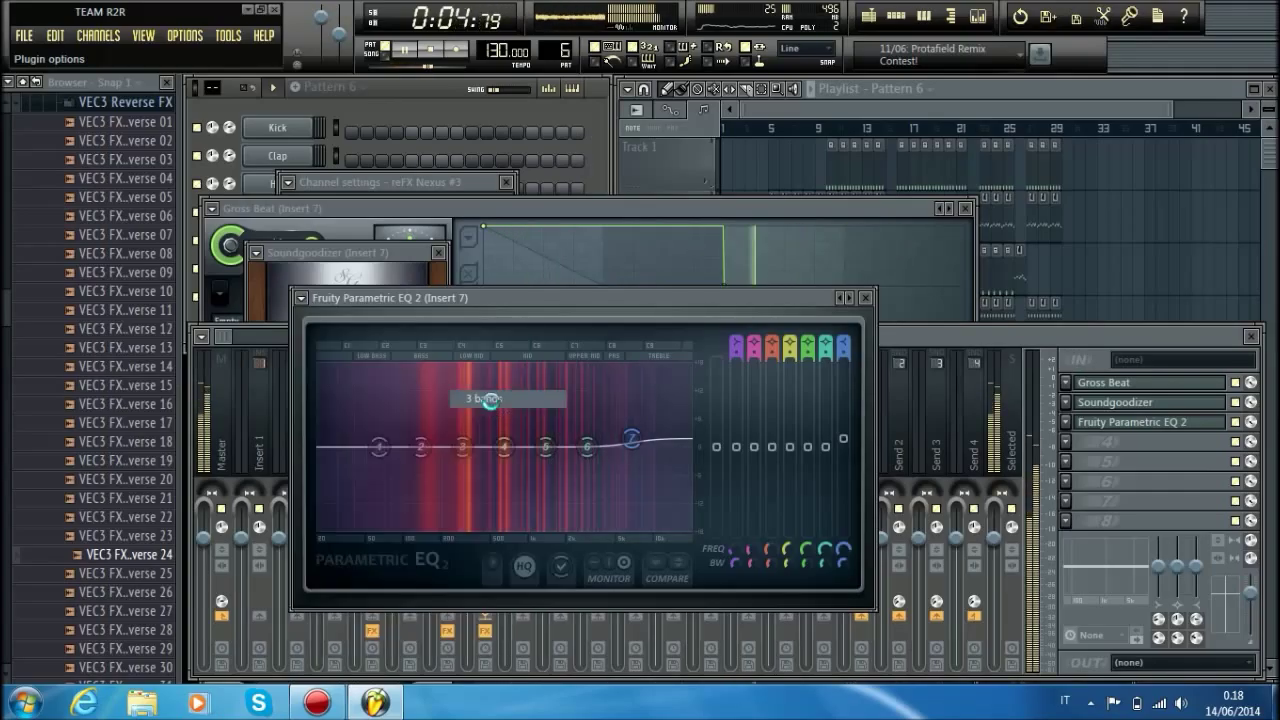
left_click_drag(514, 448, 367, 456)
left_click_drag(443, 427, 437, 428)
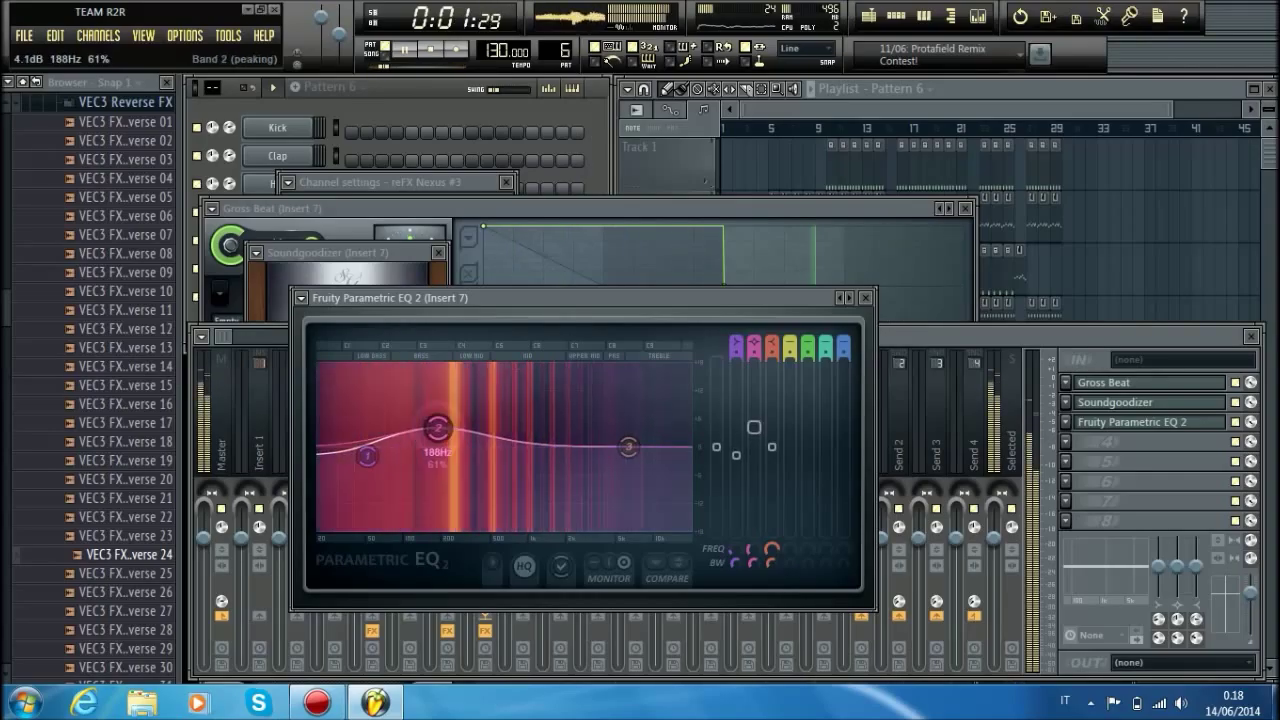
left_click_drag(628, 446, 641, 429)
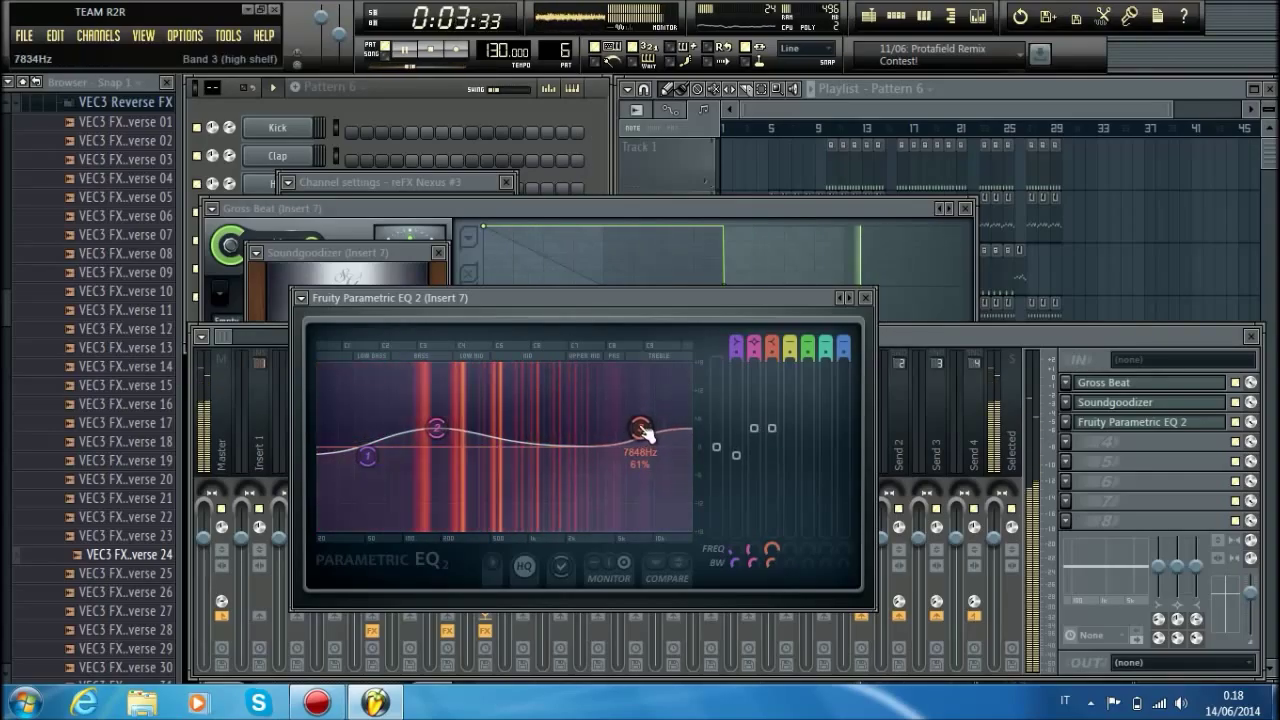
Shift the Insert 7 EQ's band 3 to about 6240 Hz, move band 2 to a lower frequency and cut band 1 further.
left_click_drag(771, 548, 771, 558)
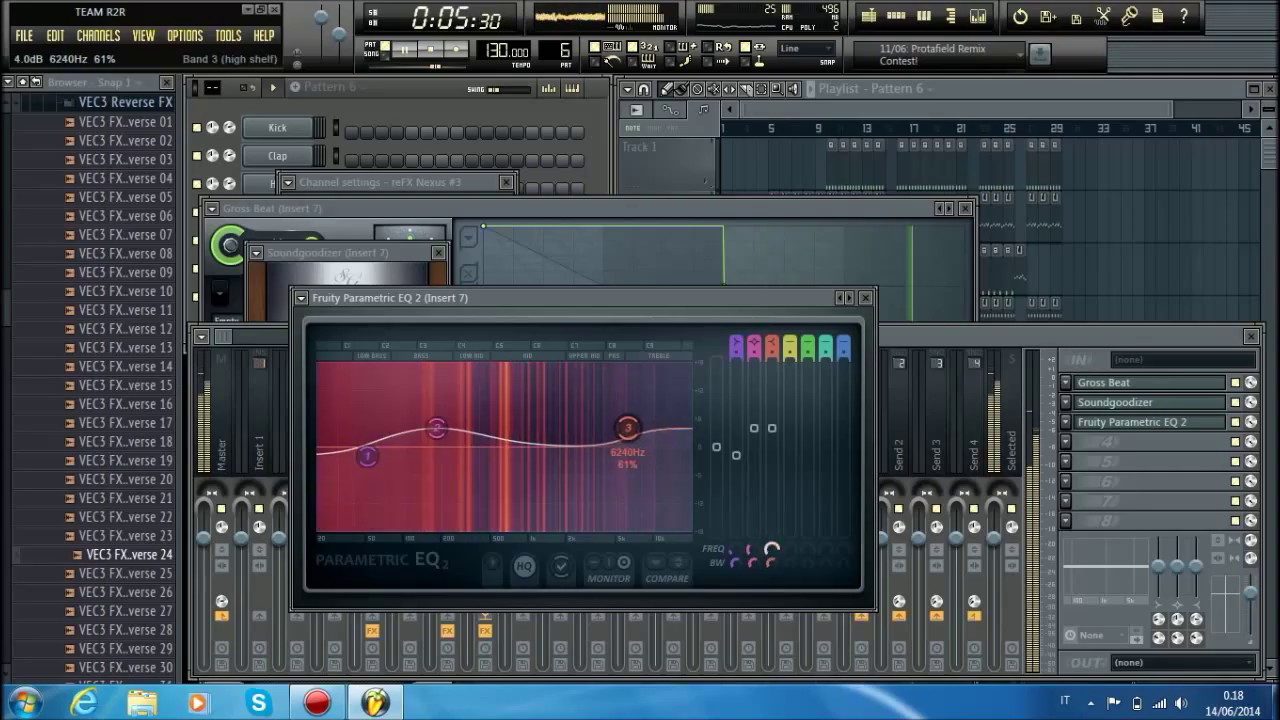
left_click_drag(436, 428, 358, 479)
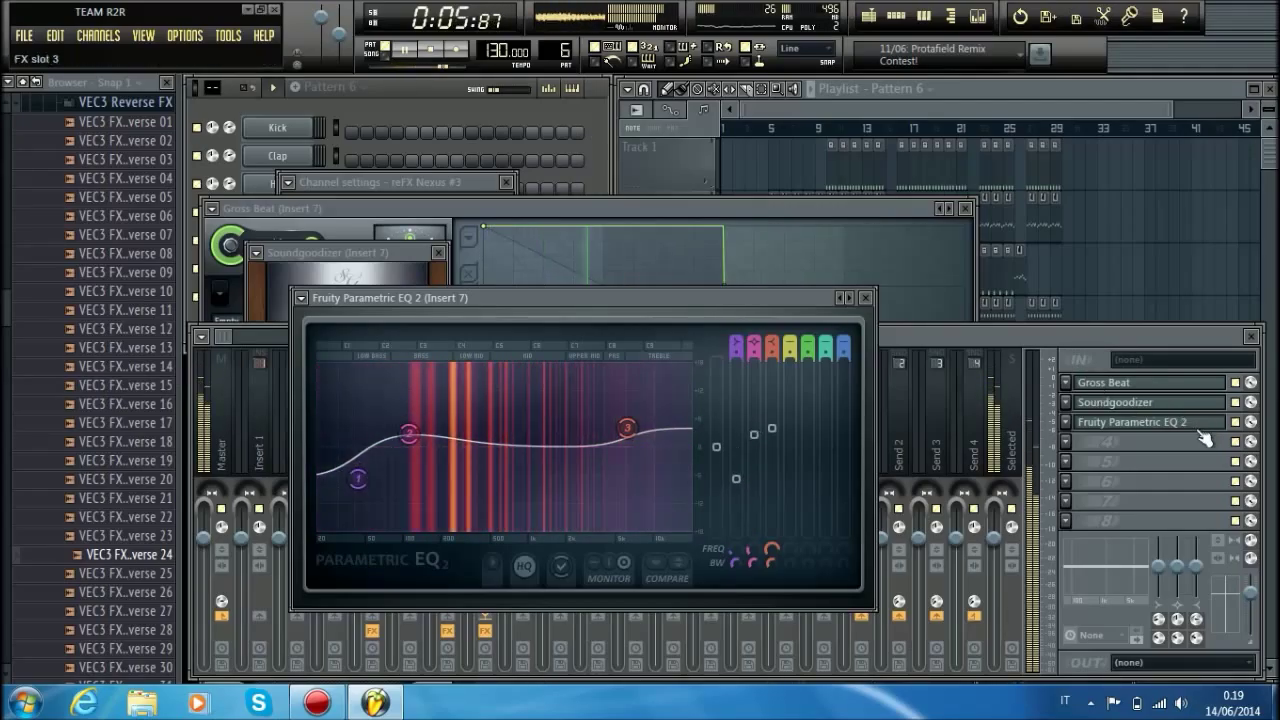
Create an automation clip for the mix level of Gross Beat on Insert 7.
right_click(1250, 382)
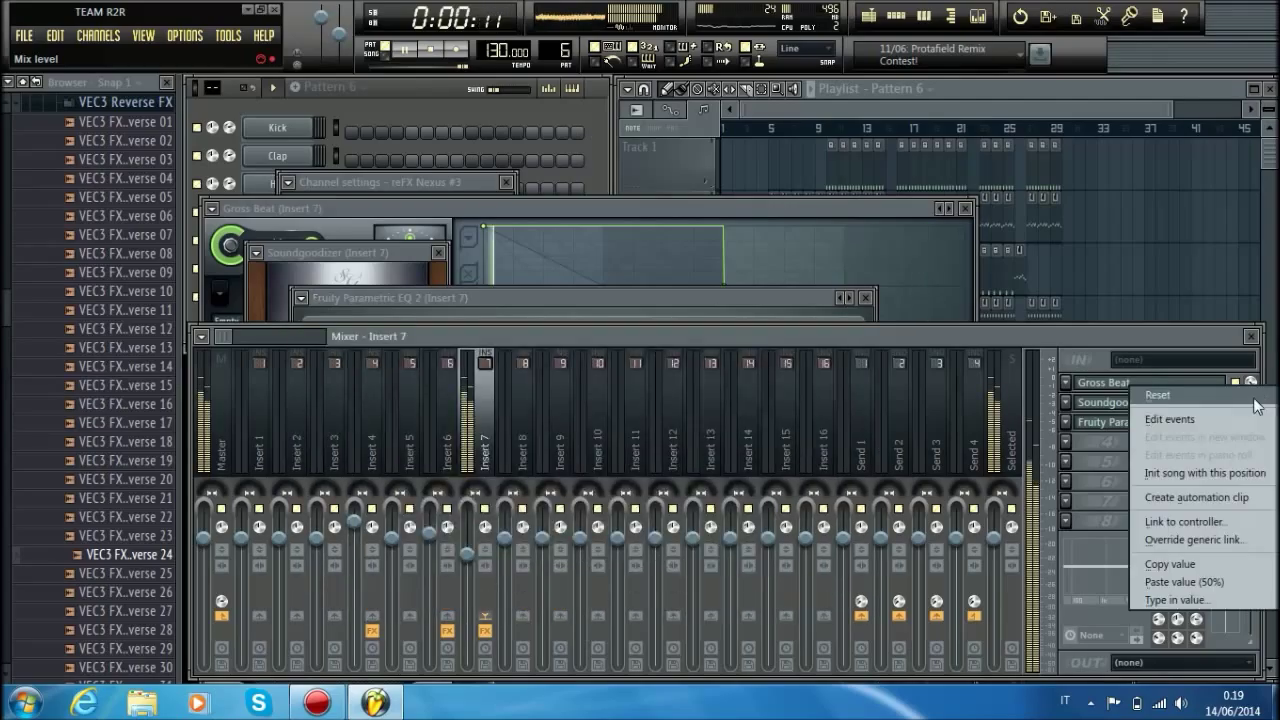
left_click(1192, 498)
left_click(920, 113)
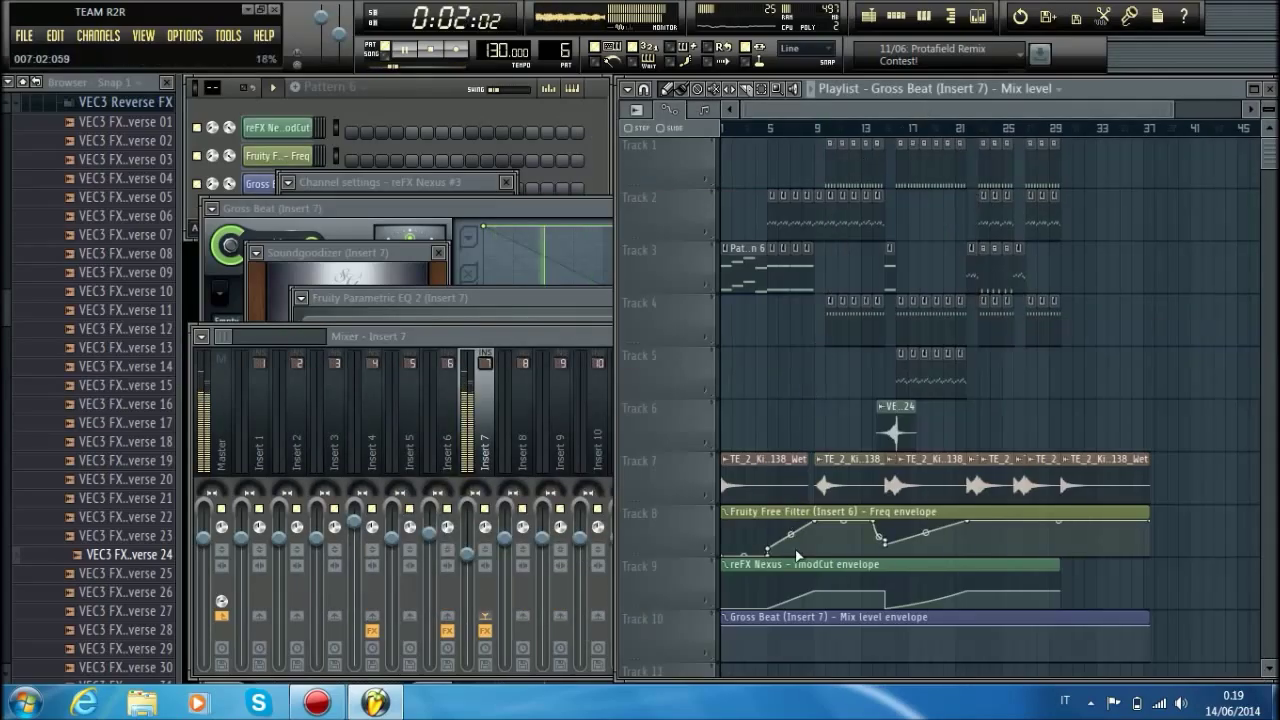
Shape the Gross Beat mix level envelope to stay at full during bar 8 only and at zero elsewhere.
right_click(806, 627)
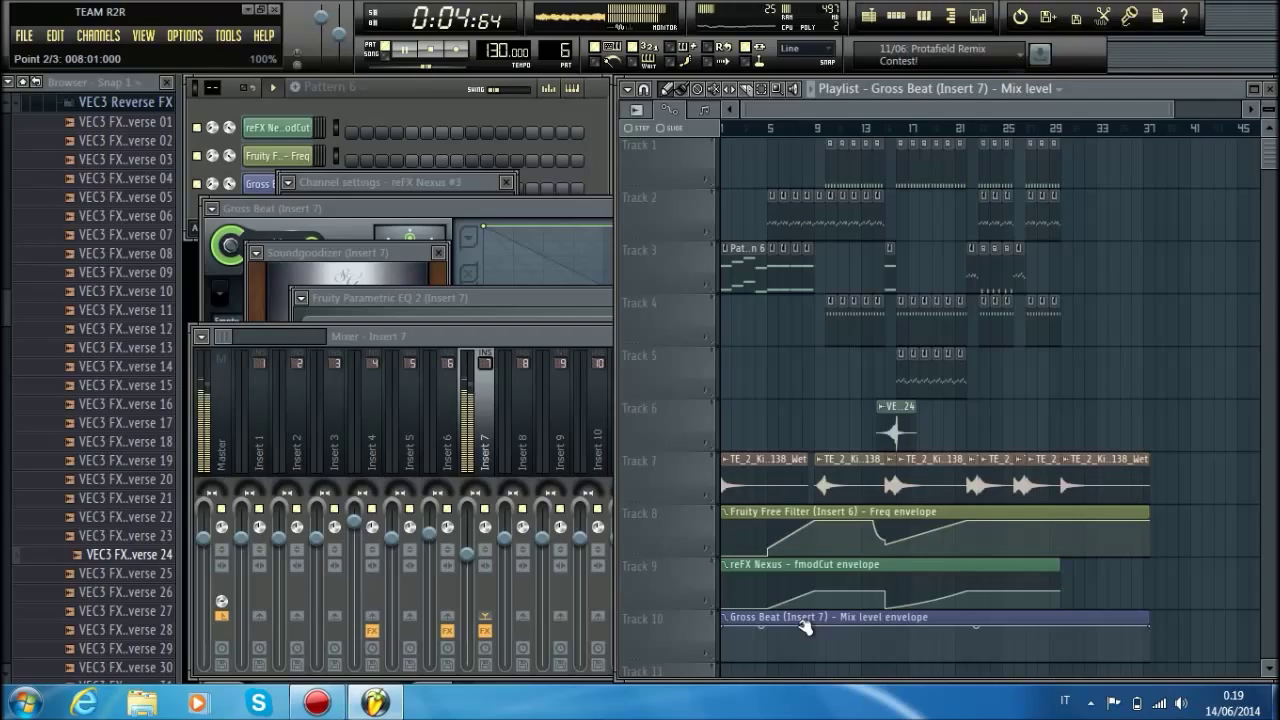
right_click(815, 636)
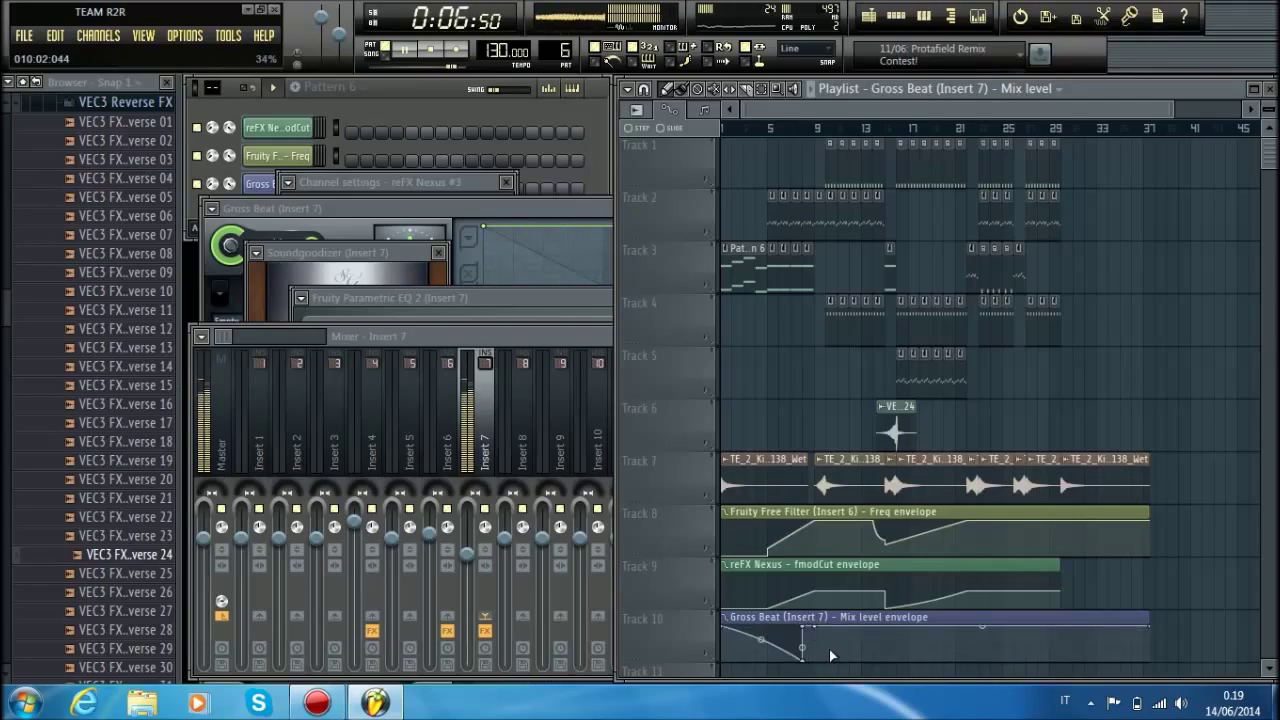
right_click(816, 658)
left_click_drag(730, 631, 735, 681)
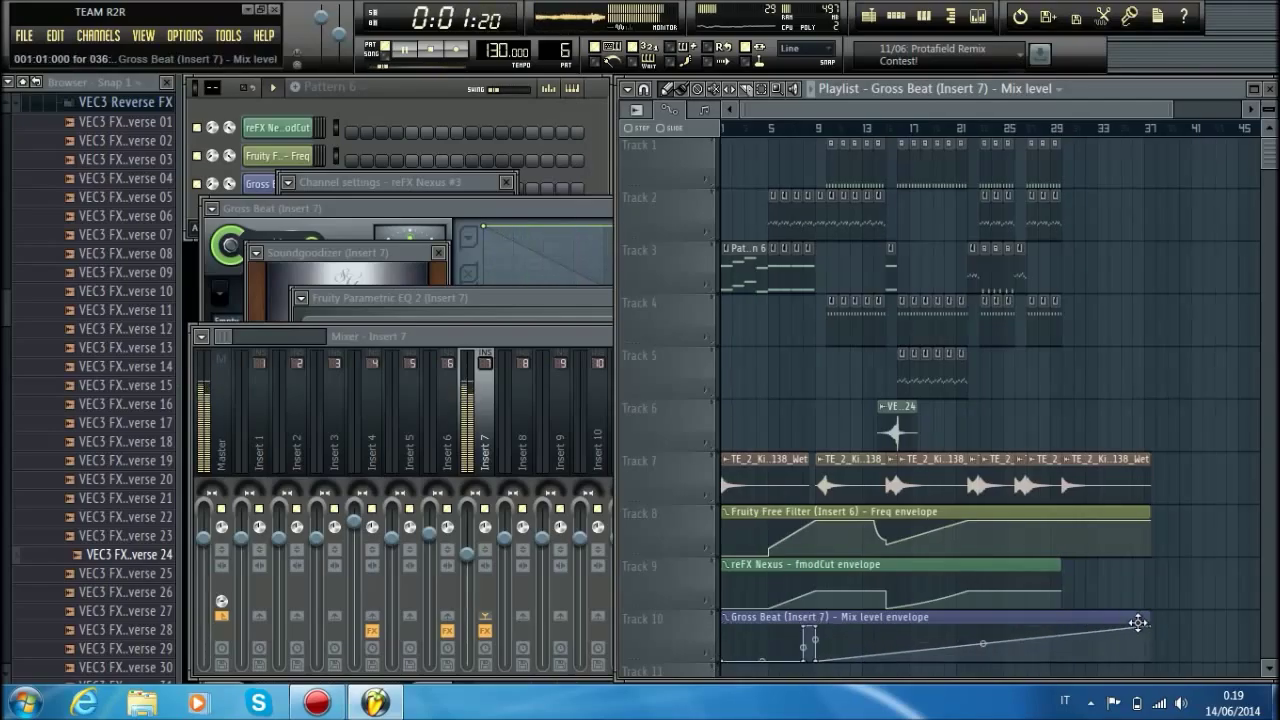
left_click_drag(1138, 623, 1156, 663)
left_click(733, 129)
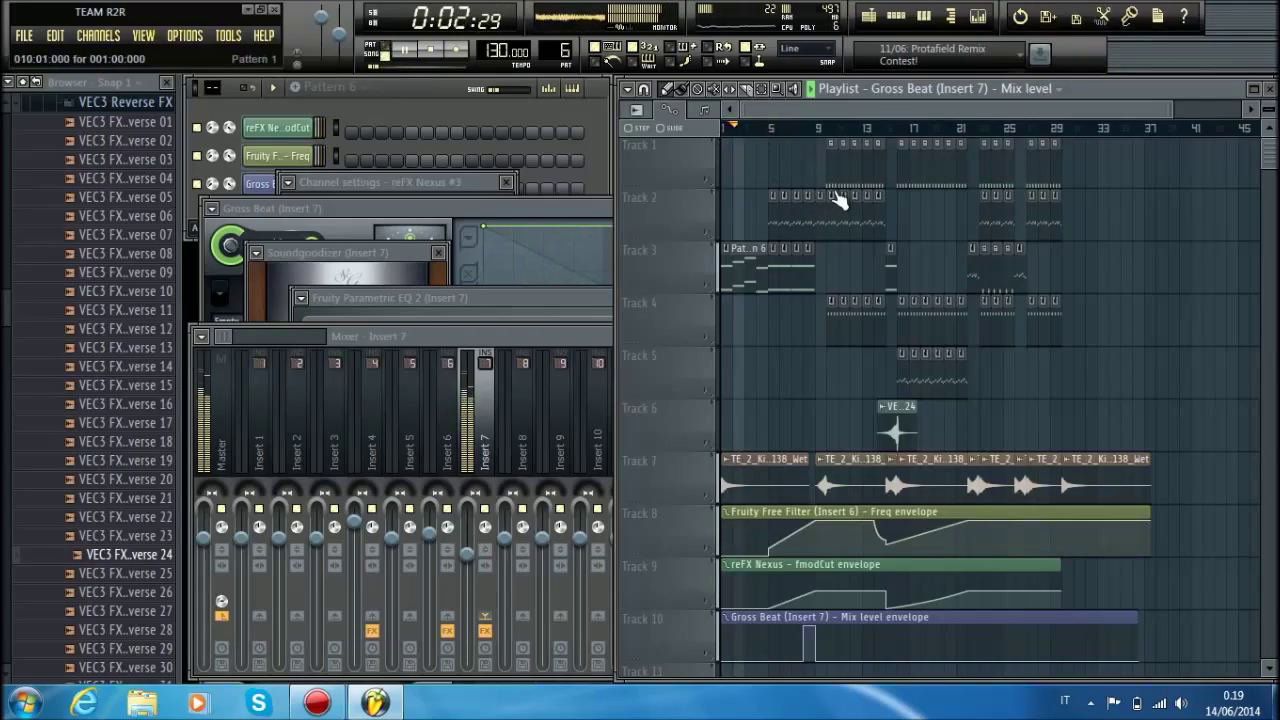
Route the reFX Nexus #2 bass channel of Pattern 3 to mixer track 3.
double_click(847, 316)
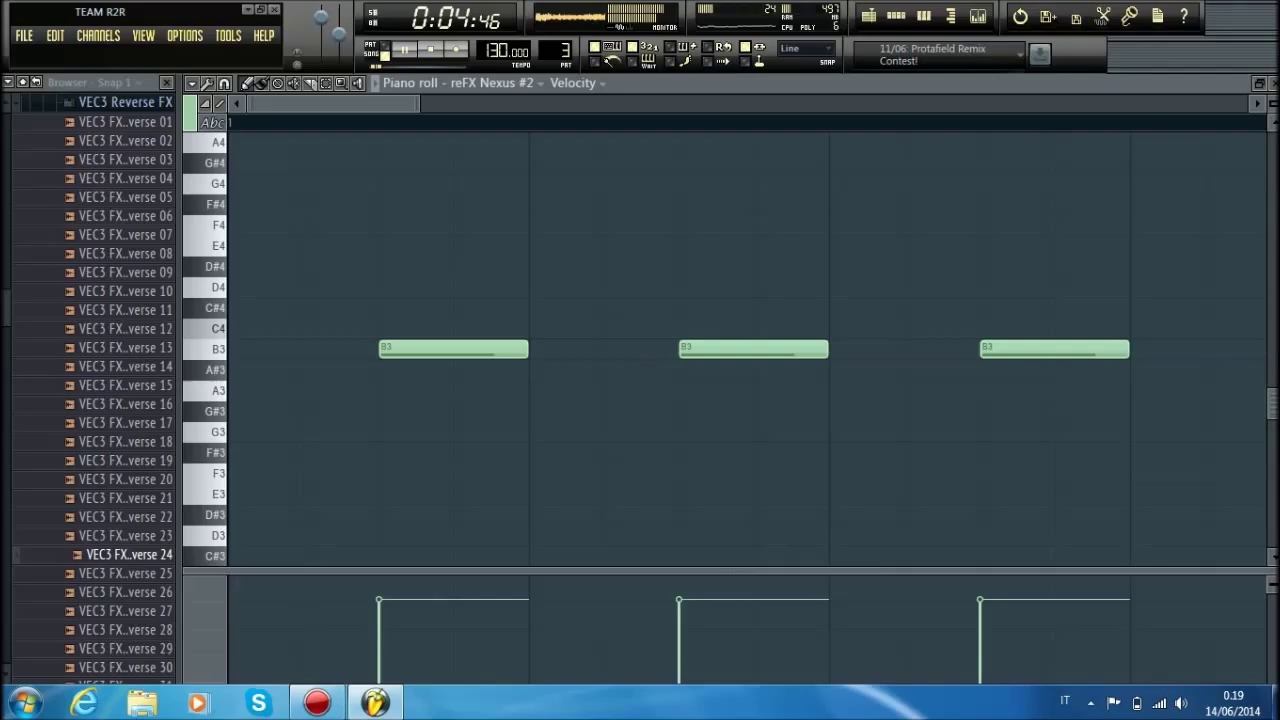
left_click(1272, 84)
left_click(303, 238)
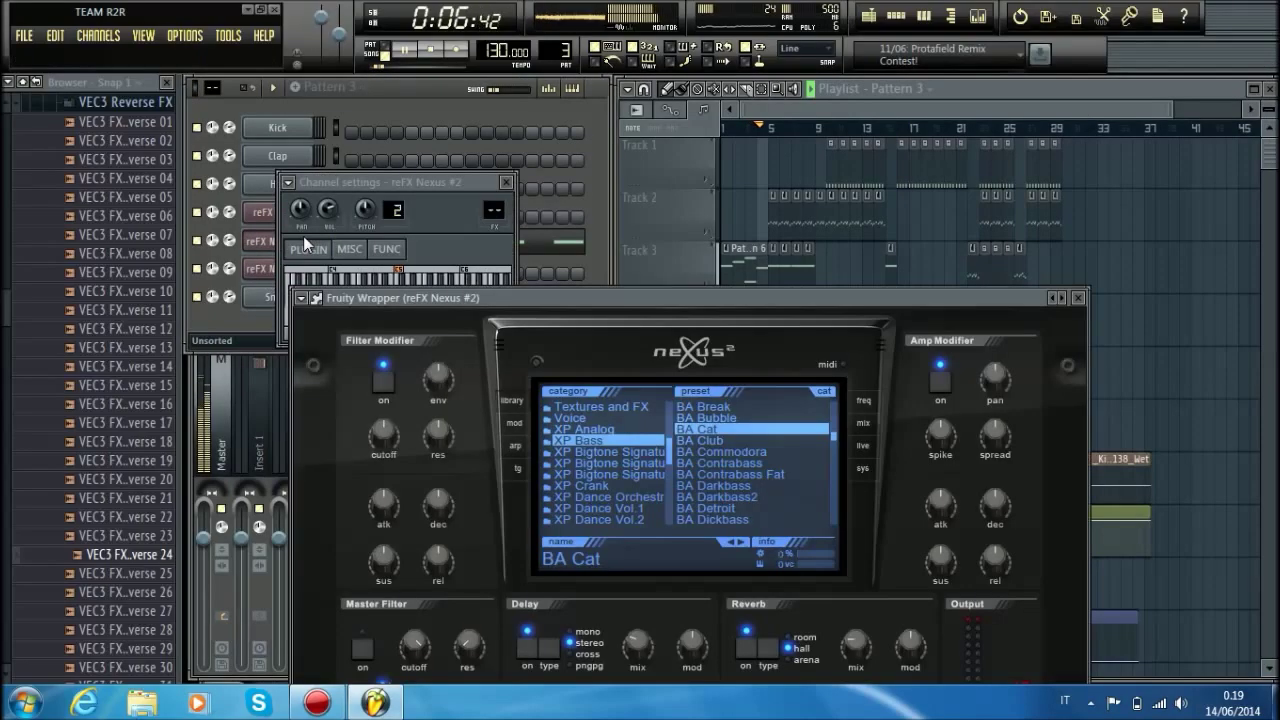
left_click_drag(489, 207, 511, 220)
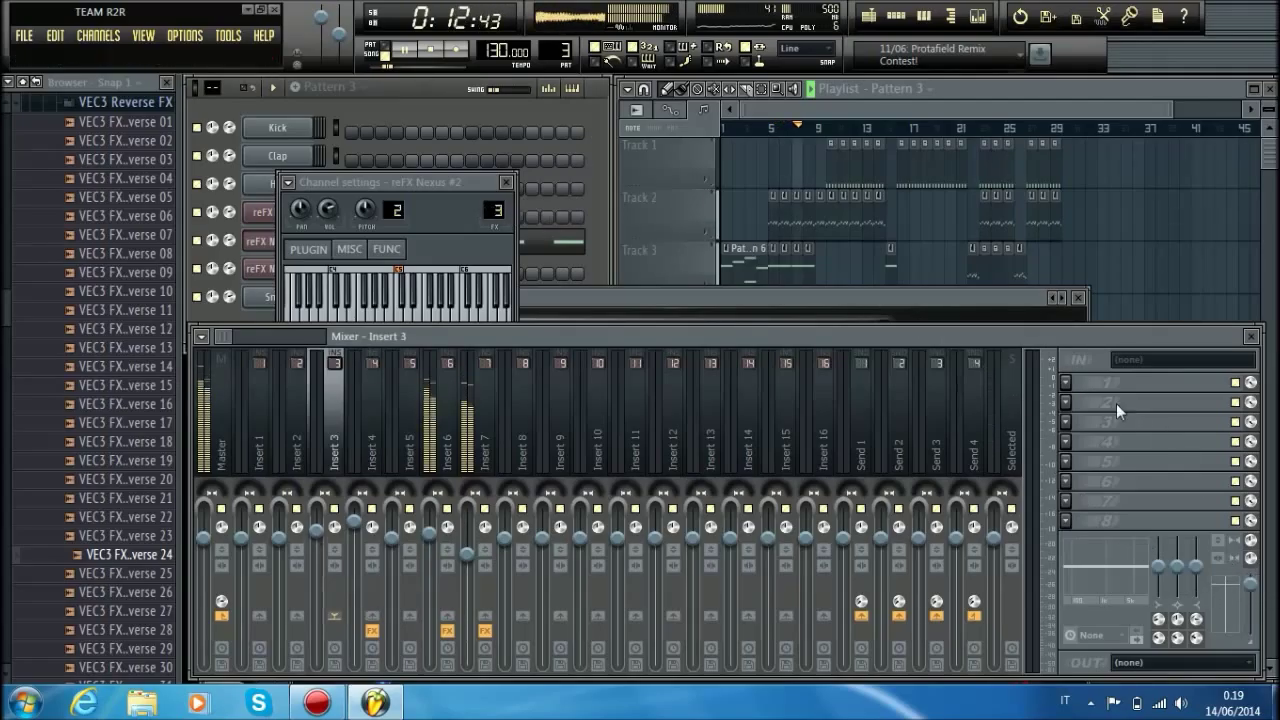
Load Fruity Parametric EQ 2 in slot 1 of Insert 3, boost bands 1, 2, 6 and 7, and cut band 5 about 2.6 dB near 4290 Hz.
left_click(1066, 385)
left_click(1186, 40)
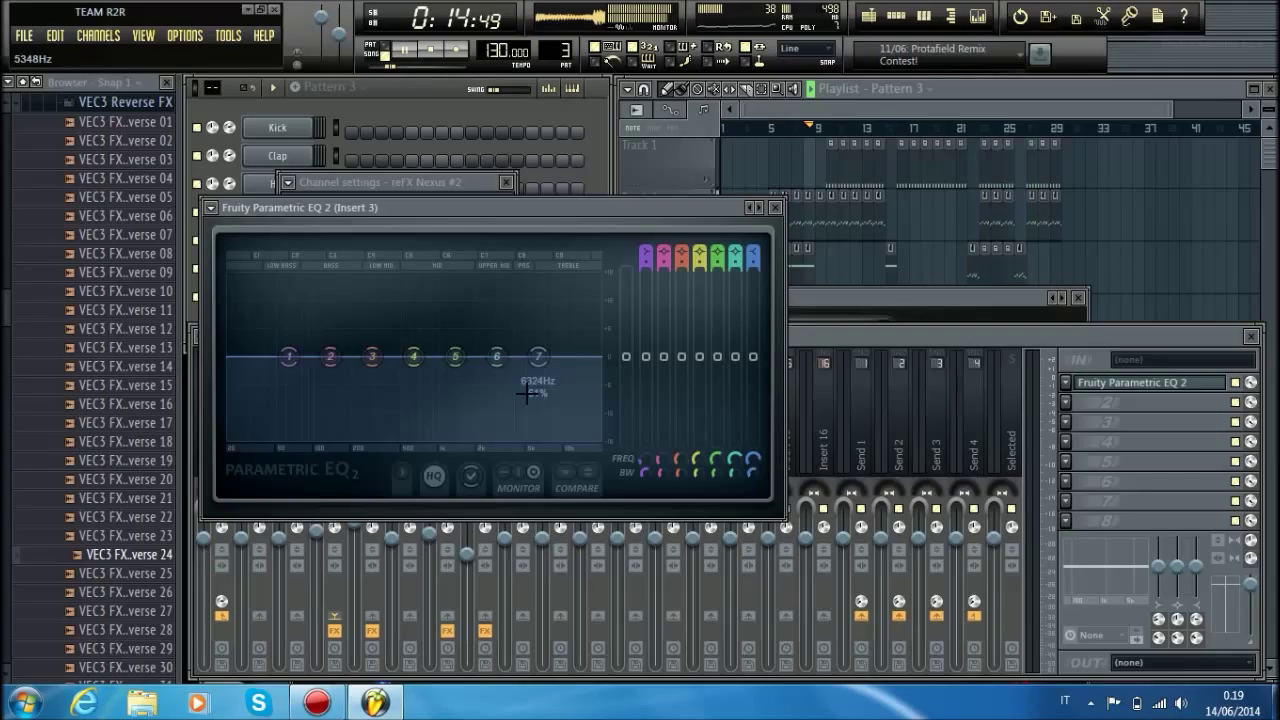
left_click_drag(289, 357, 283, 328)
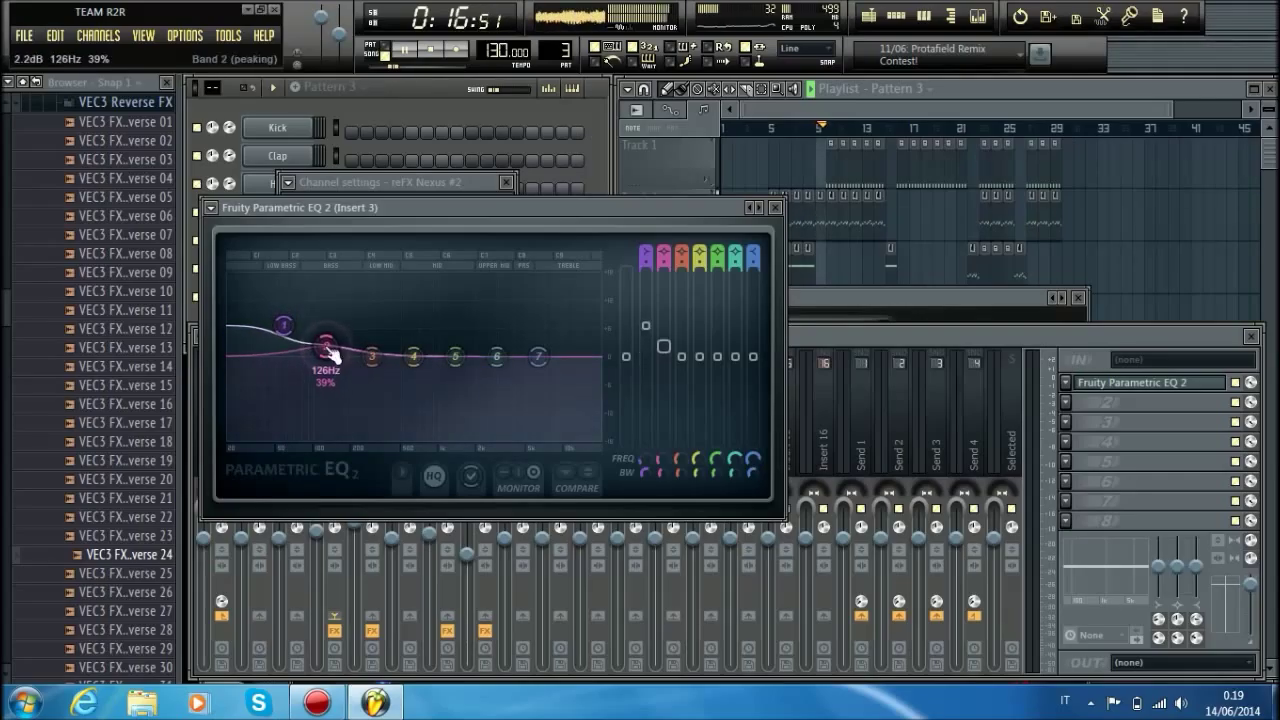
mouse_move(538, 356)
left_mouse_down()
mouse_move(547, 330)
mouse_move(430, 378)
mouse_move(517, 369)
left_mouse_up()
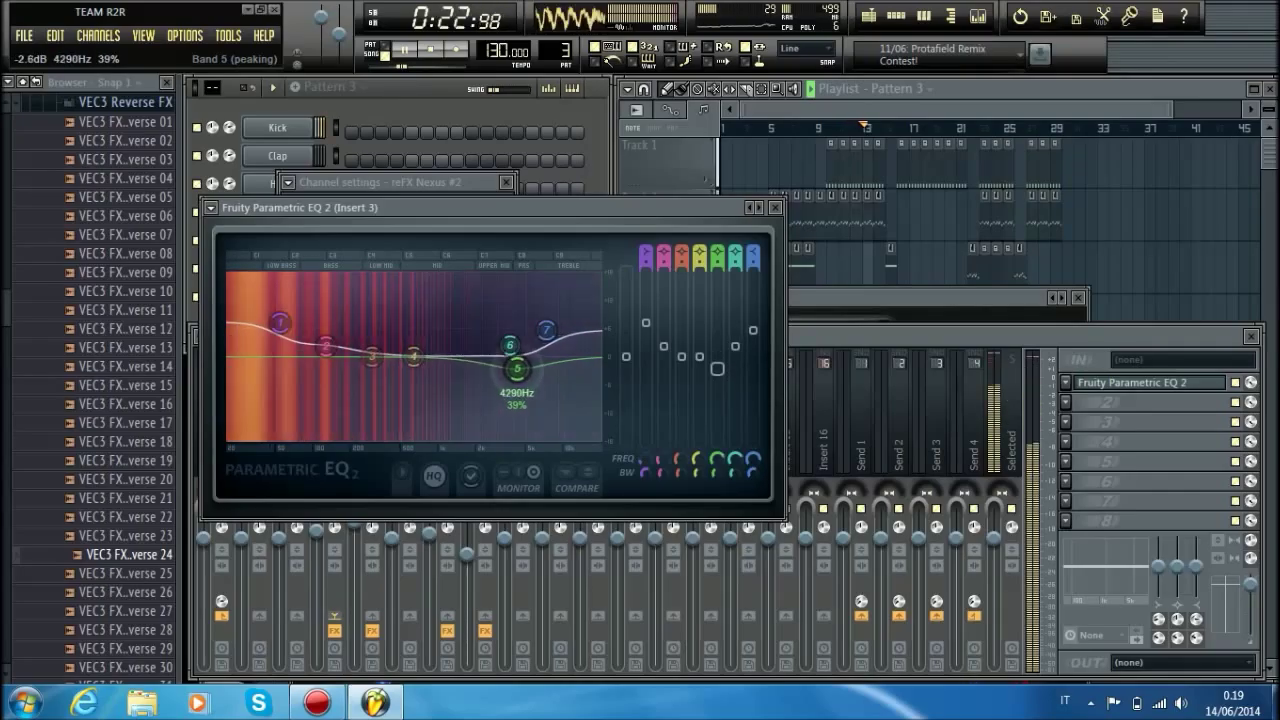
Load Fruity Bass Boost in slot 2 of Insert 3, set its frequency to 31 Hz and reduce its amount.
left_click(1065, 402)
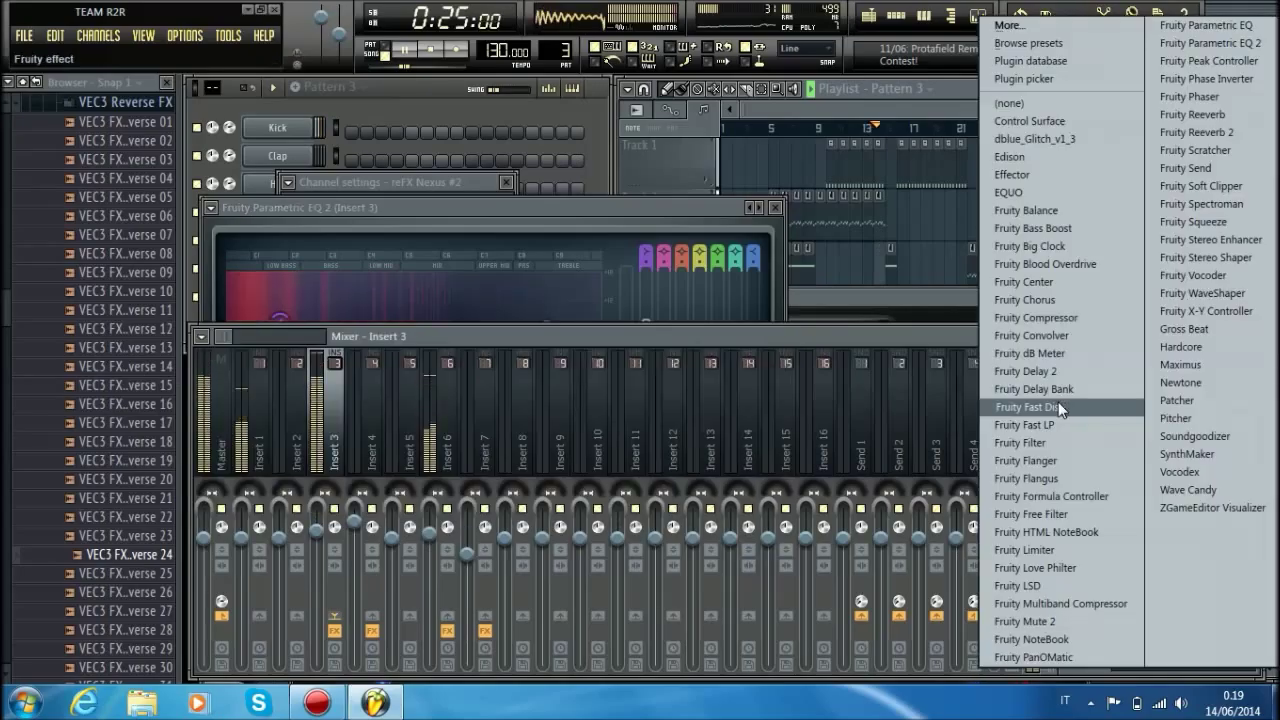
left_click(1060, 228)
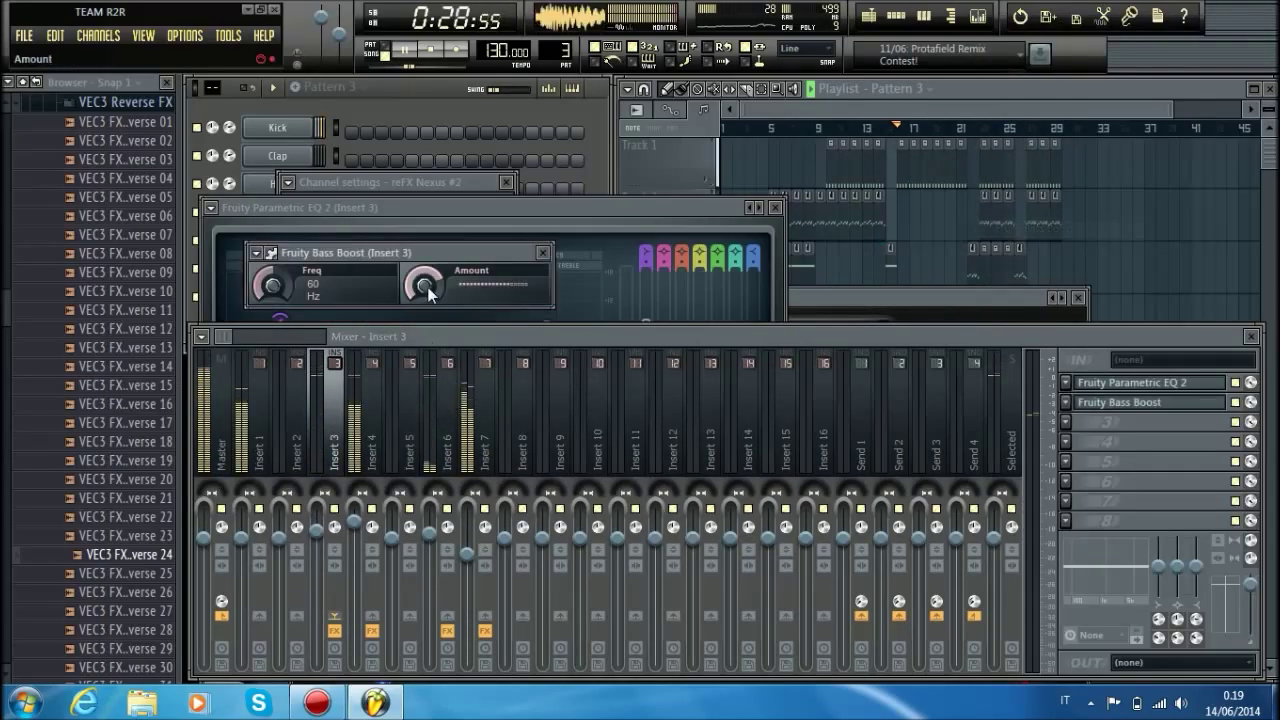
left_click_drag(424, 286, 424, 300)
mouse_move(272, 286)
left_mouse_down()
mouse_move(272, 306)
mouse_move(274, 294)
left_mouse_up()
mouse_move(431, 291)
left_mouse_down()
mouse_move(431, 273)
mouse_move(431, 303)
left_mouse_up()
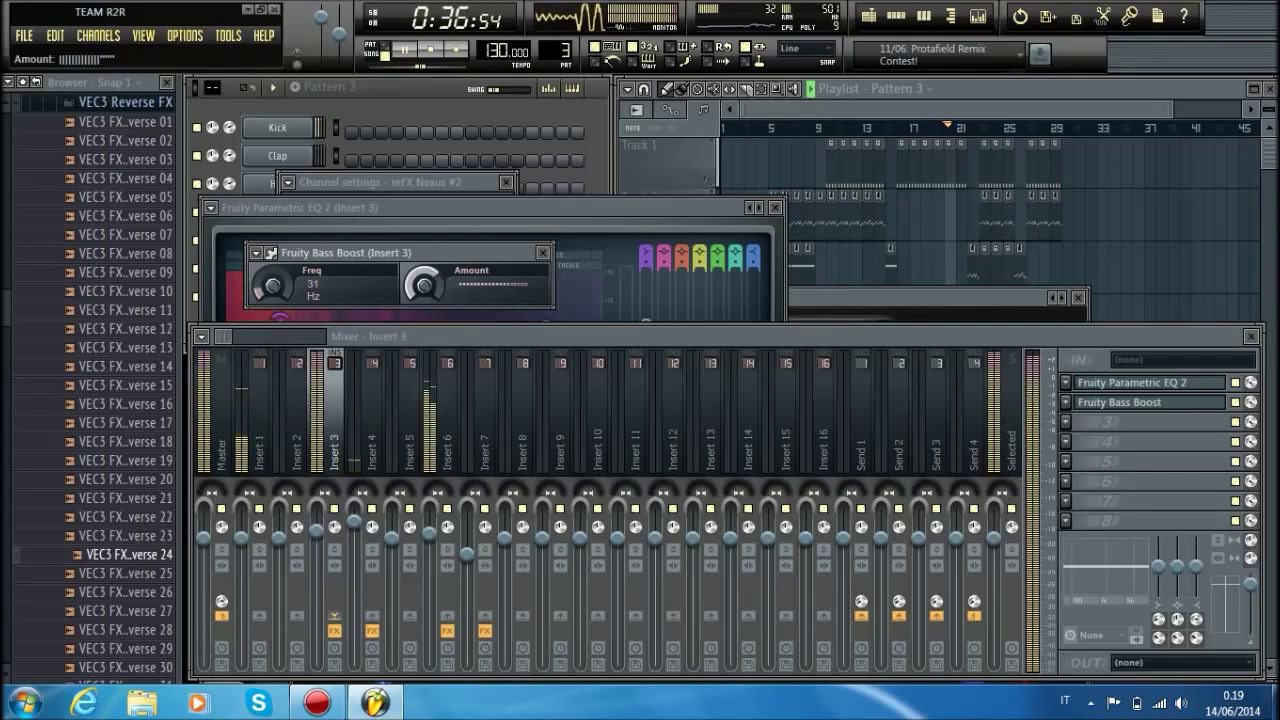
Load Fruity Stereo Shaper in slot 3 of Insert 3 and pull both cross-channel faders fully down.
left_click(1063, 422)
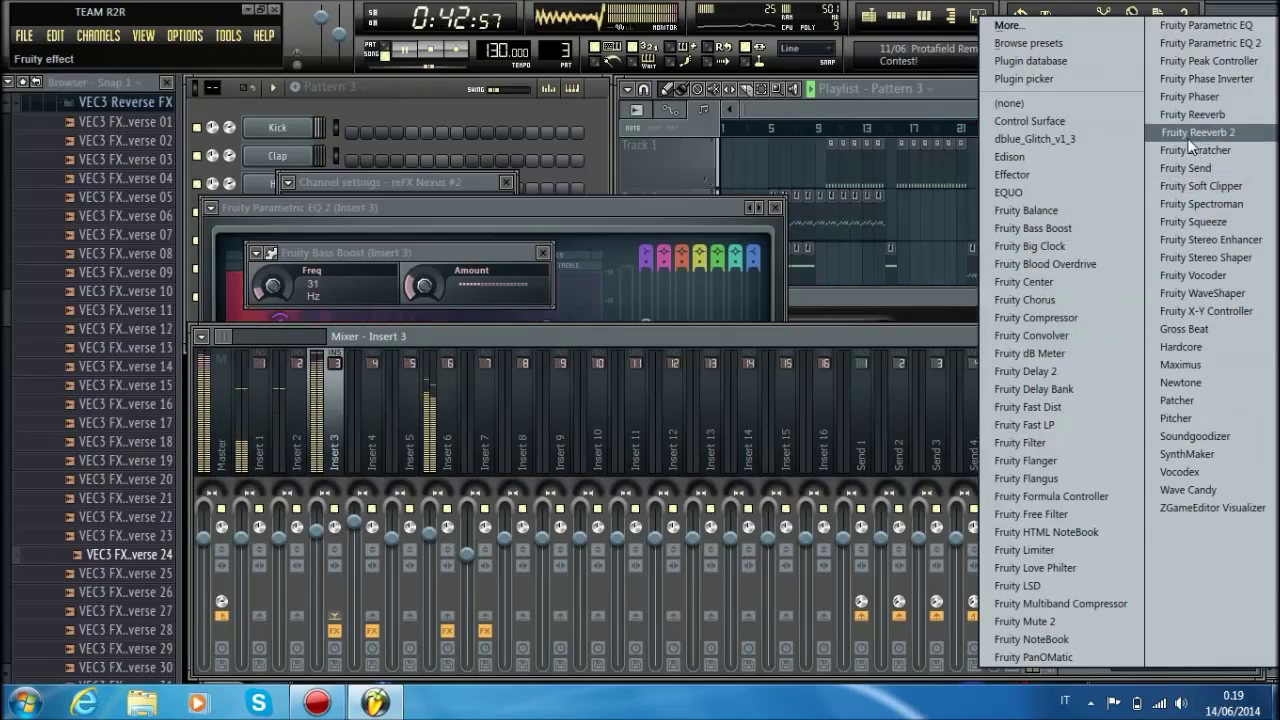
left_click(1210, 256)
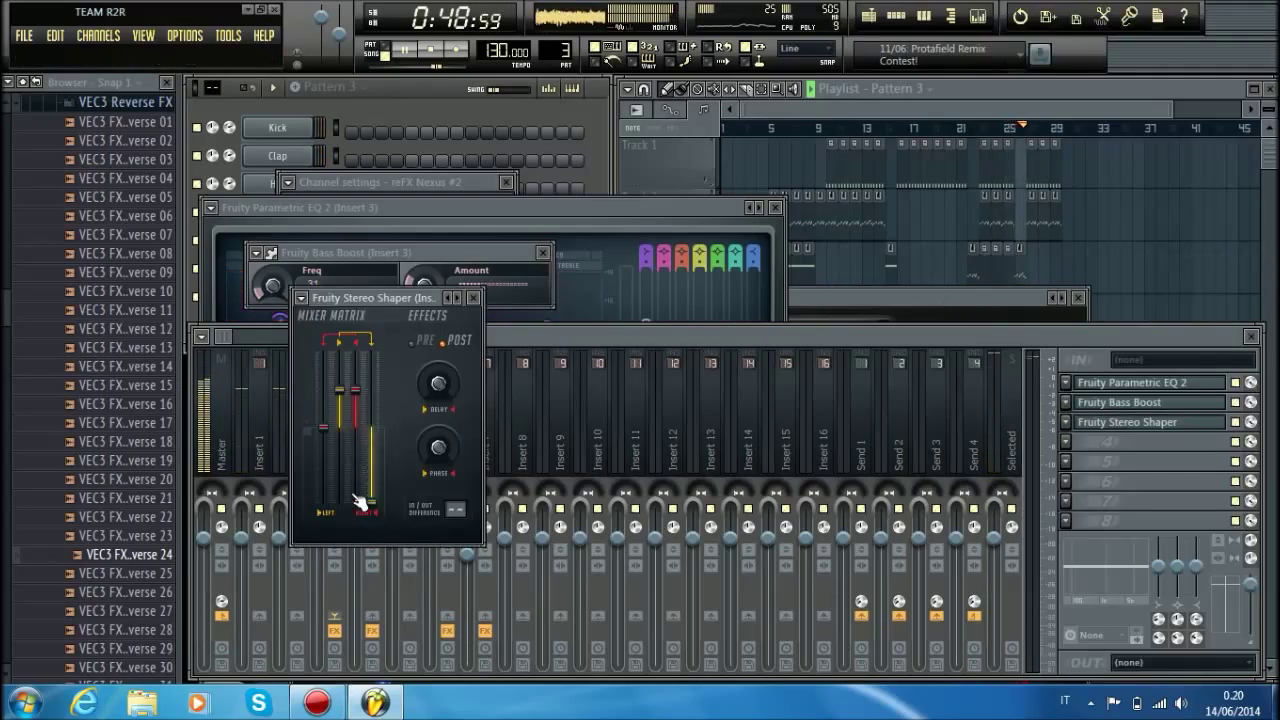
left_click_drag(323, 428, 323, 503)
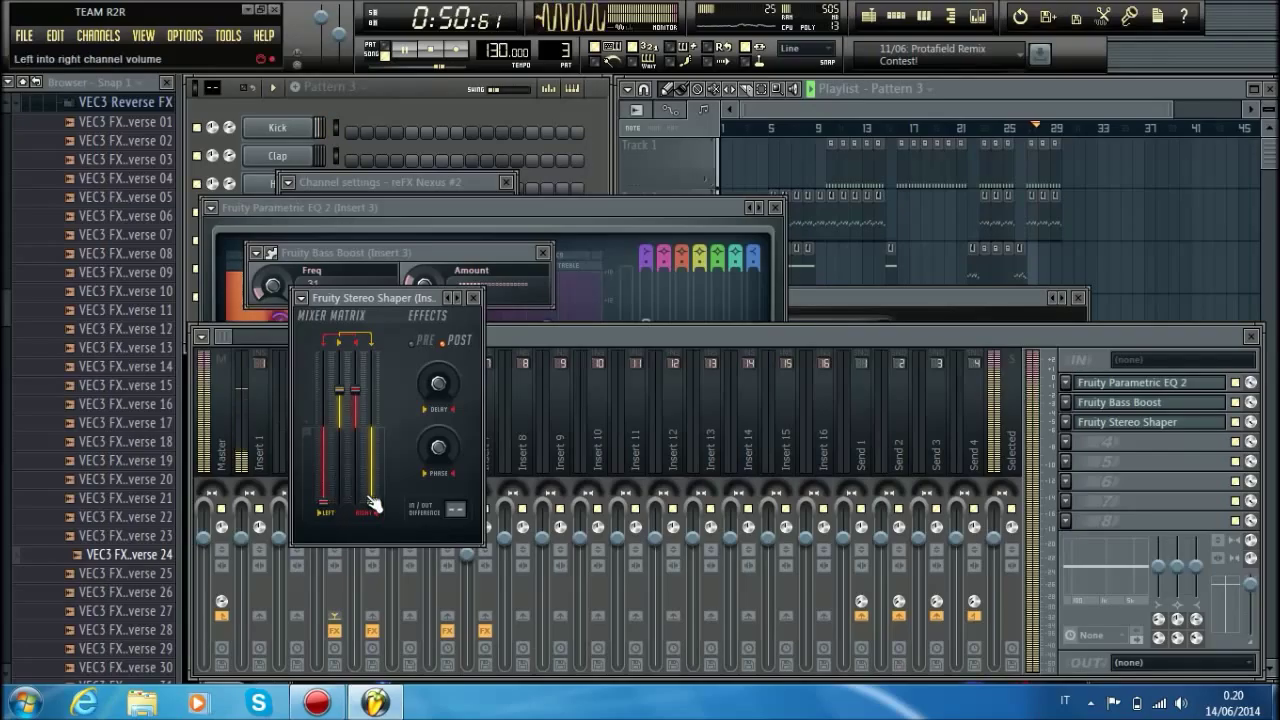
Lower the Stereo Shaper's right channel volume and copy its value to the left channel volume.
left_click_drag(355, 391, 355, 393)
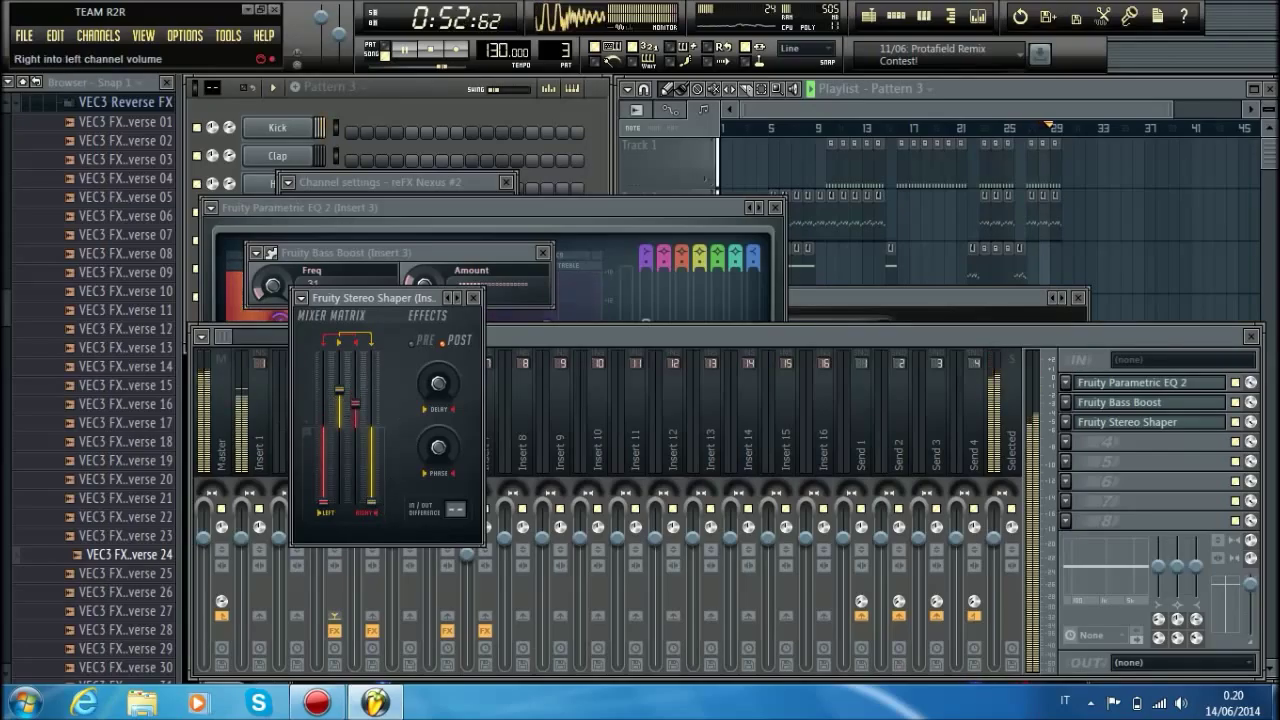
right_click(355, 403)
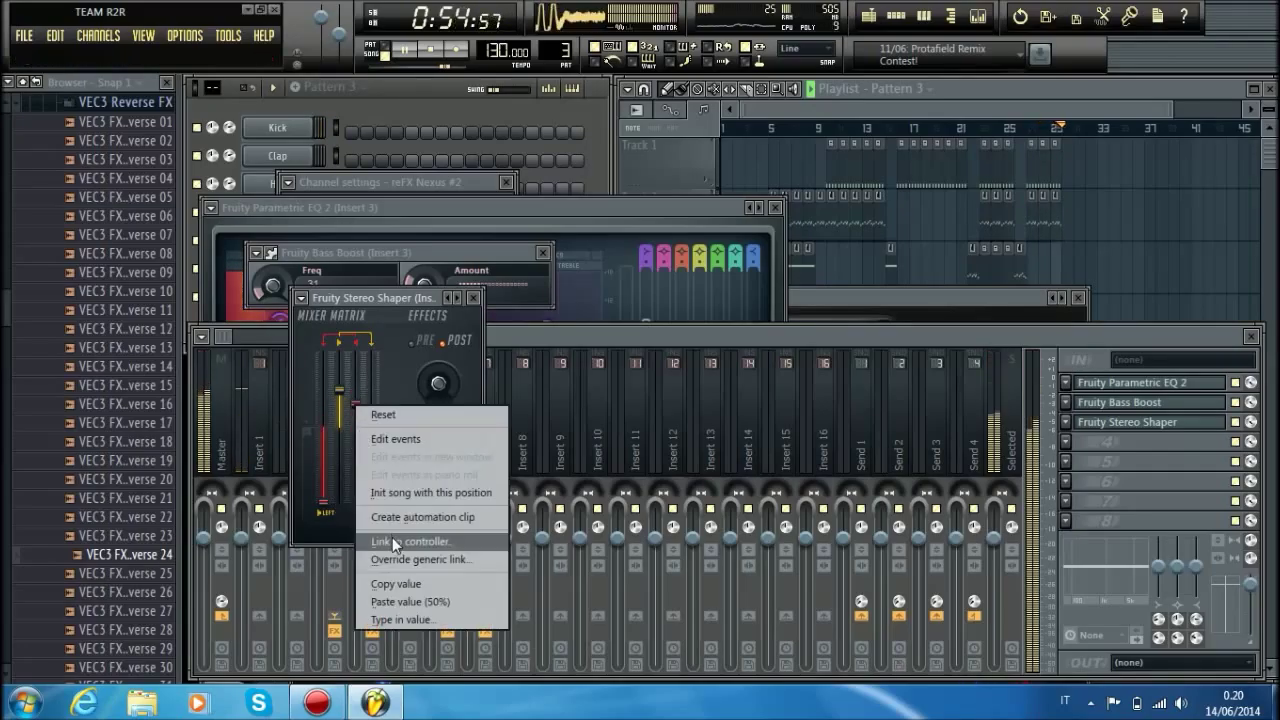
left_click(380, 583)
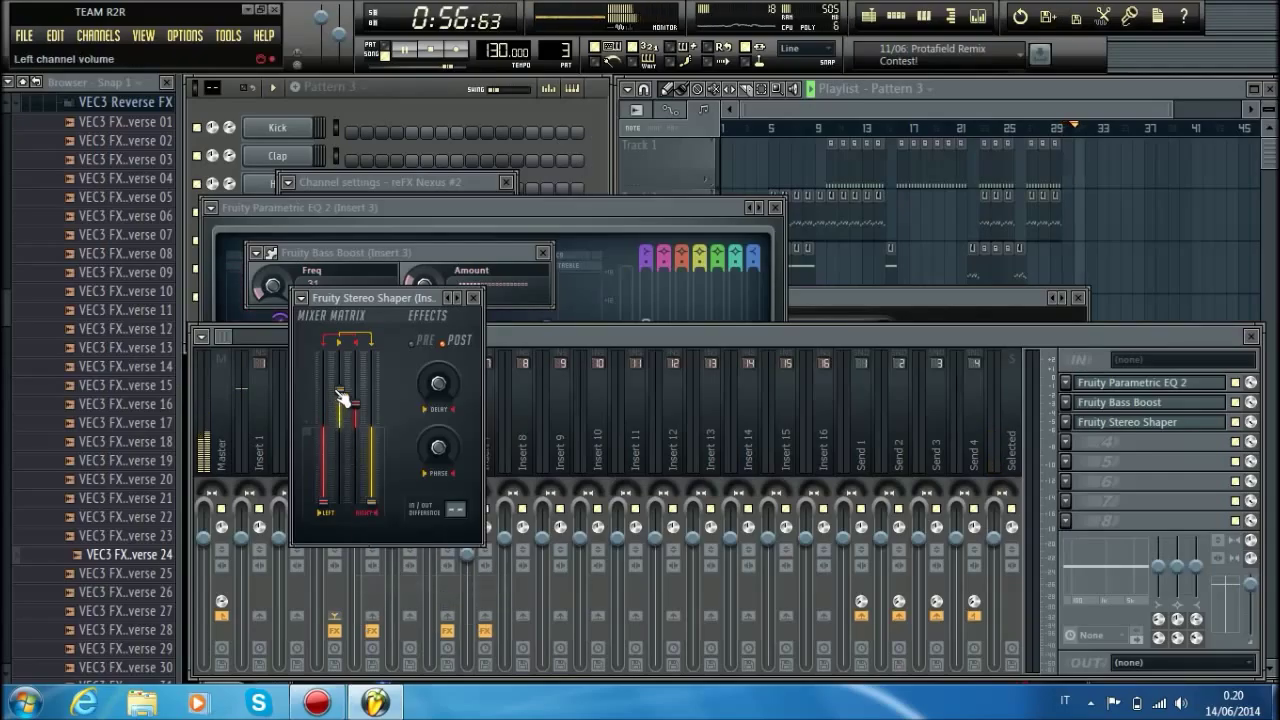
right_click(338, 391)
left_click(371, 588)
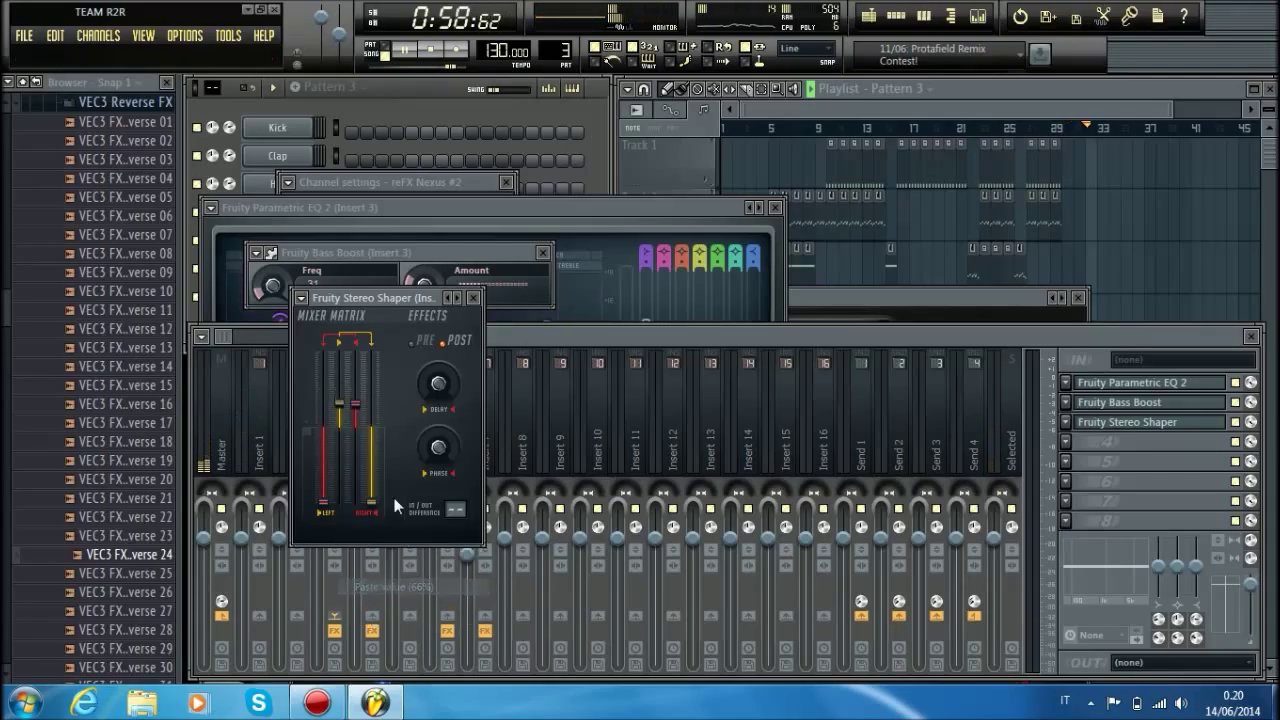
Set Insert 3's Bass Boost frequency to 22 Hz, adjust its amount and slightly lower the Insert 3 fader.
left_click(358, 251)
key("space")
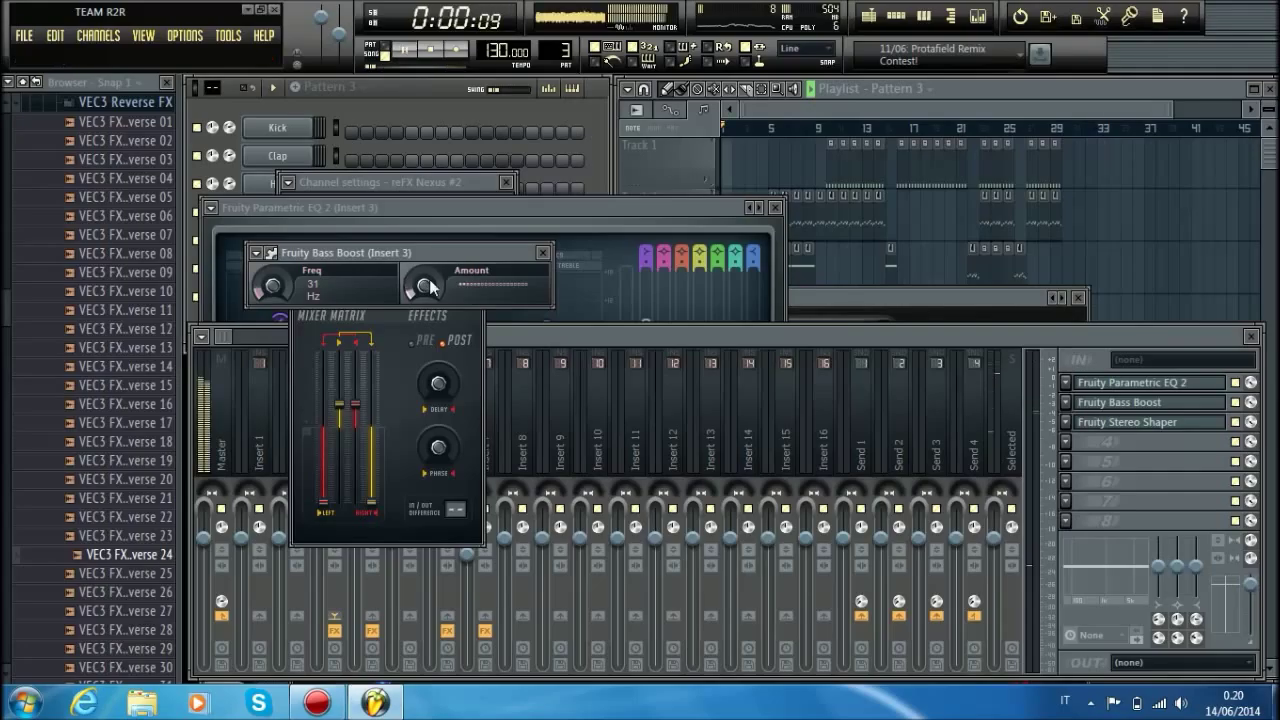
left_click_drag(427, 283, 427, 278)
left_click_drag(279, 289, 279, 296)
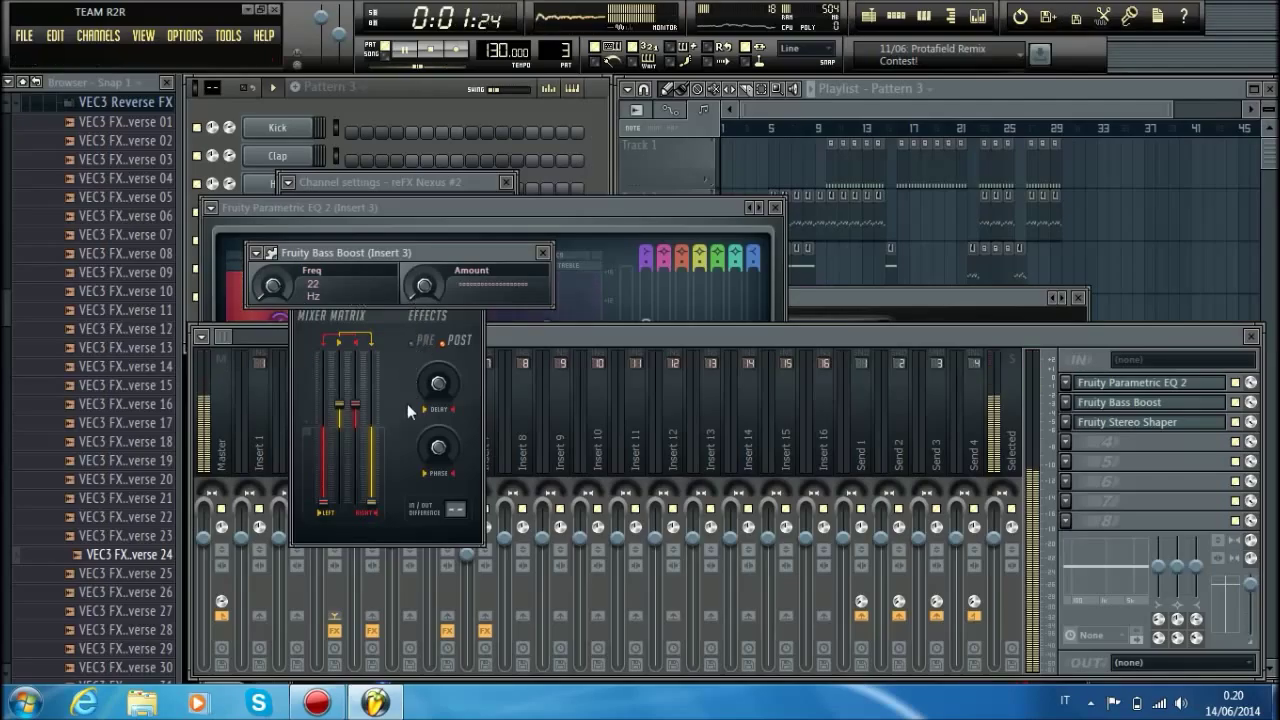
left_click(1258, 617)
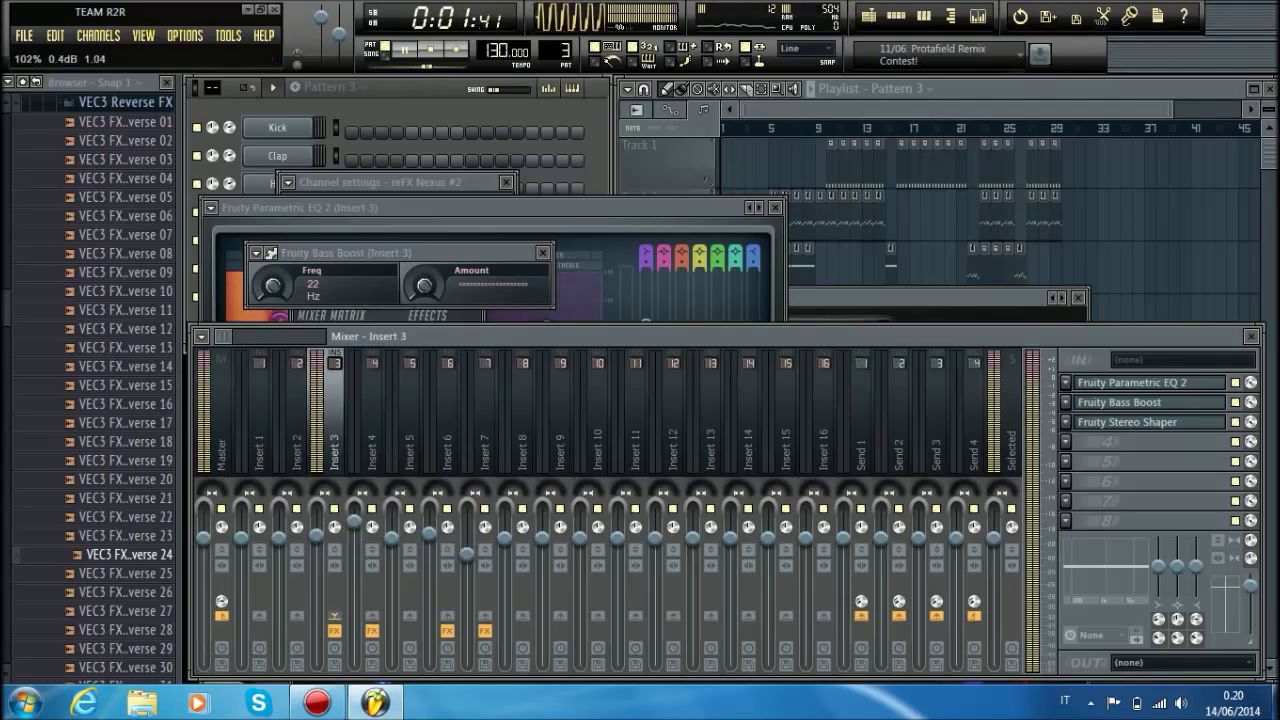
left_click(843, 130)
key("space")
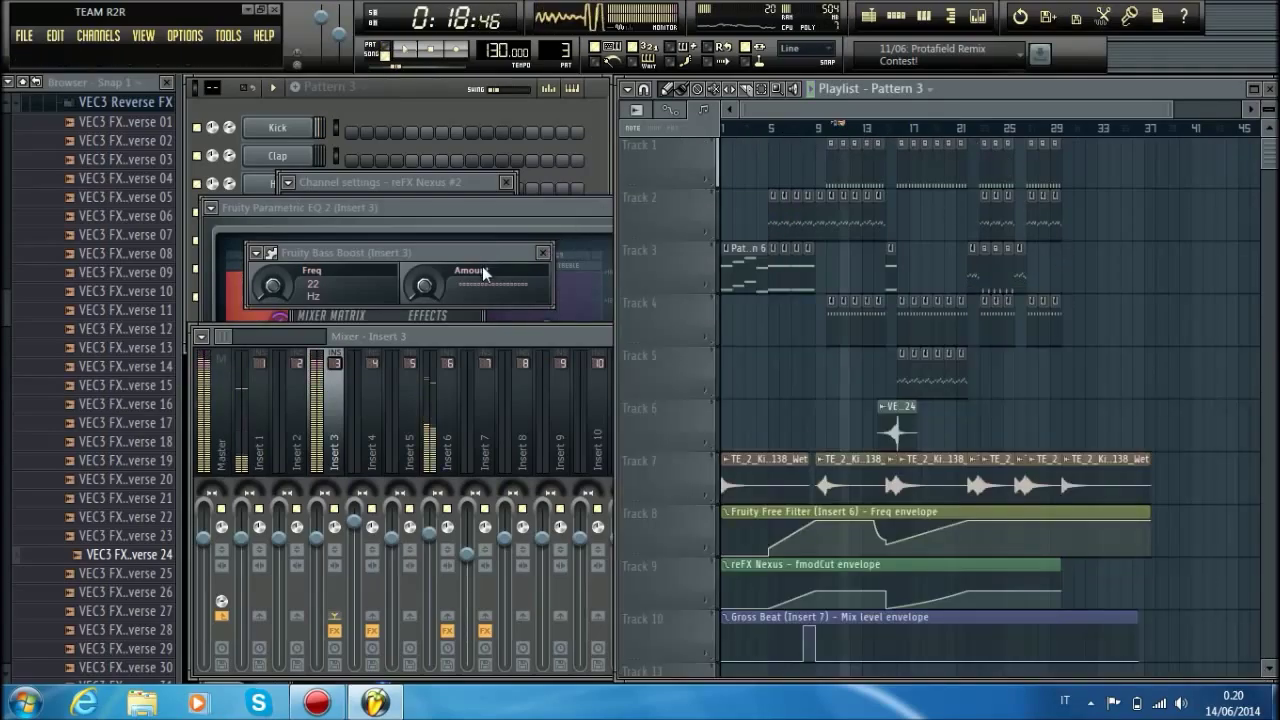
Raise the right-into-left and left-into-right faders of Insert 3's Stereo Shaper partway from their lowest position while the song plays.
left_click(452, 408)
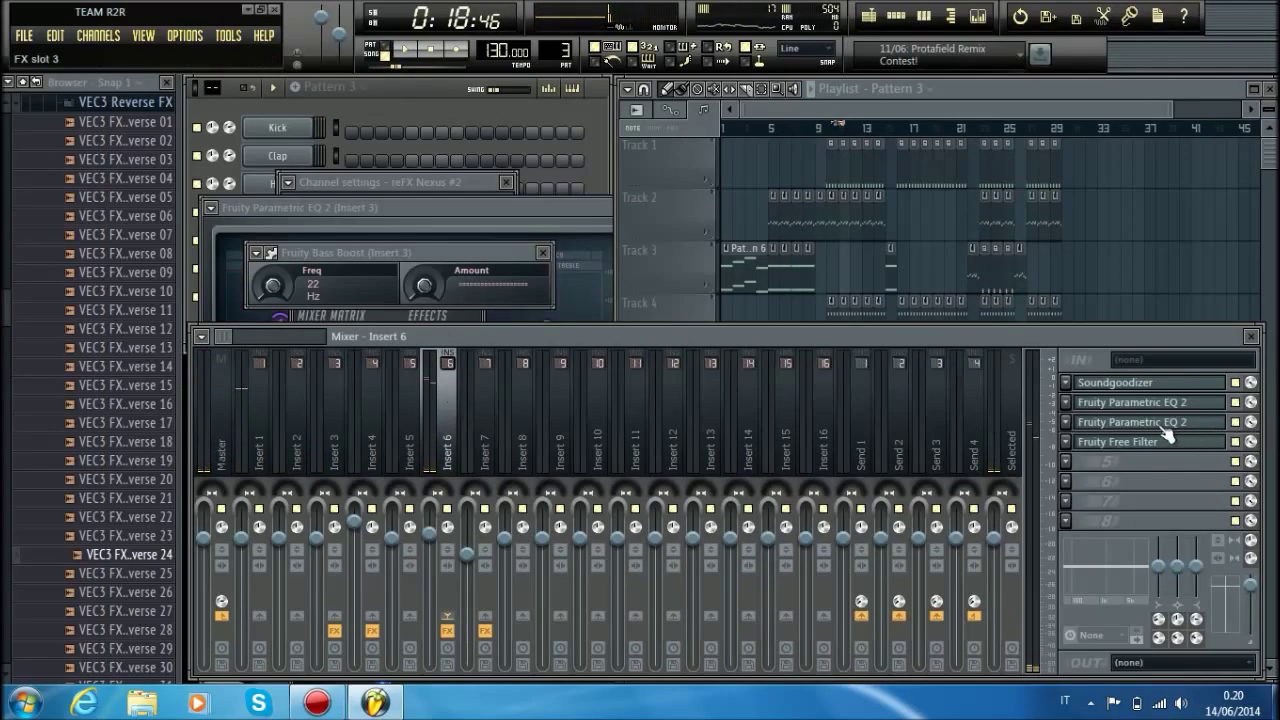
left_click(375, 444)
left_click(343, 449)
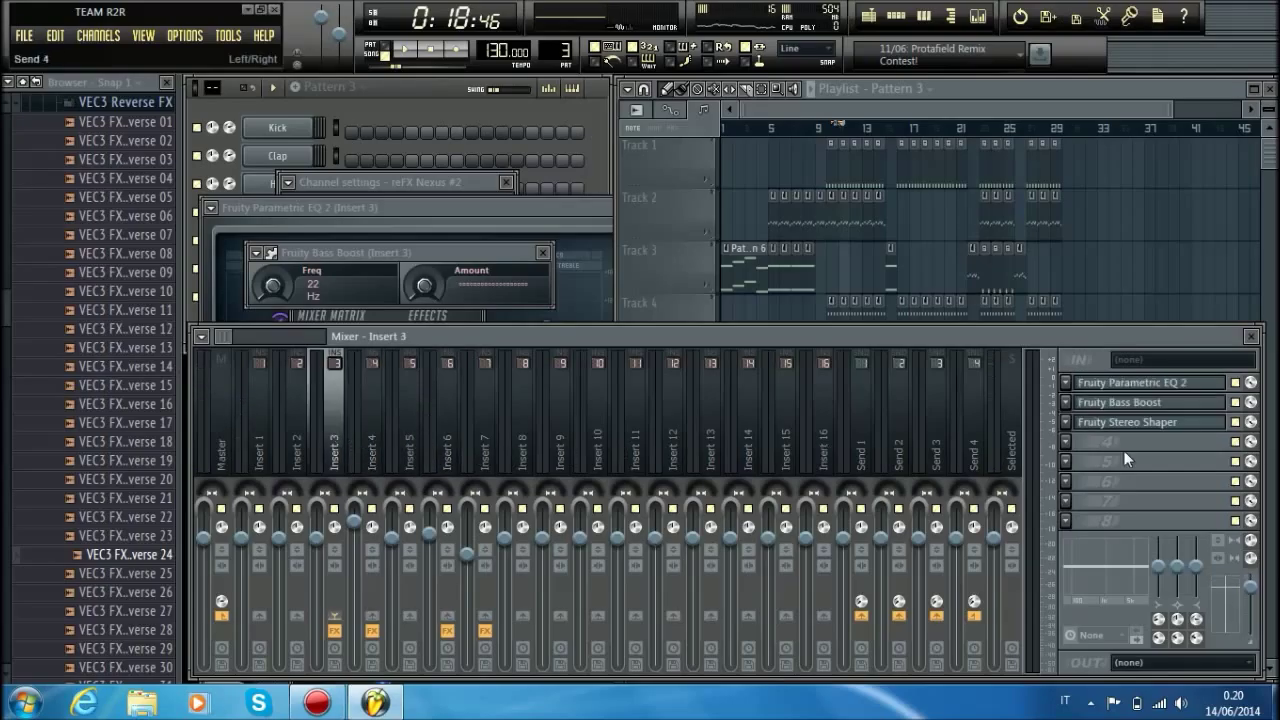
left_click(1160, 425)
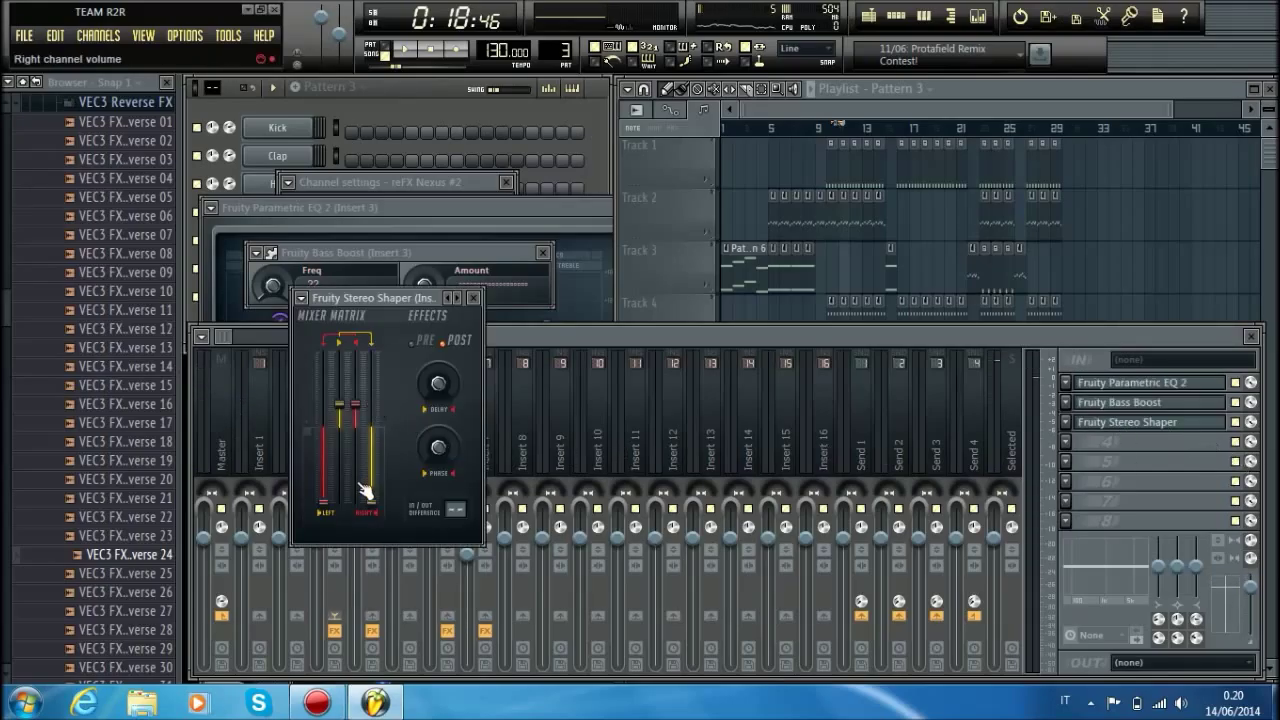
key("space")
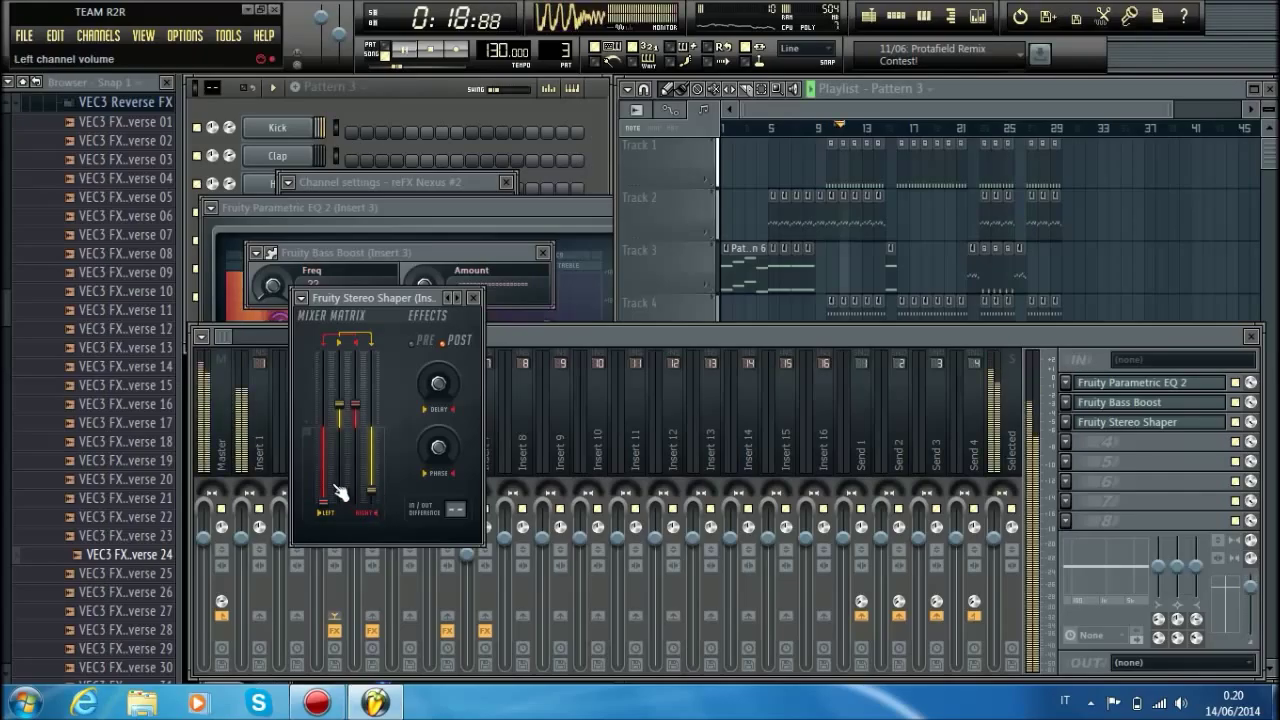
key("space")
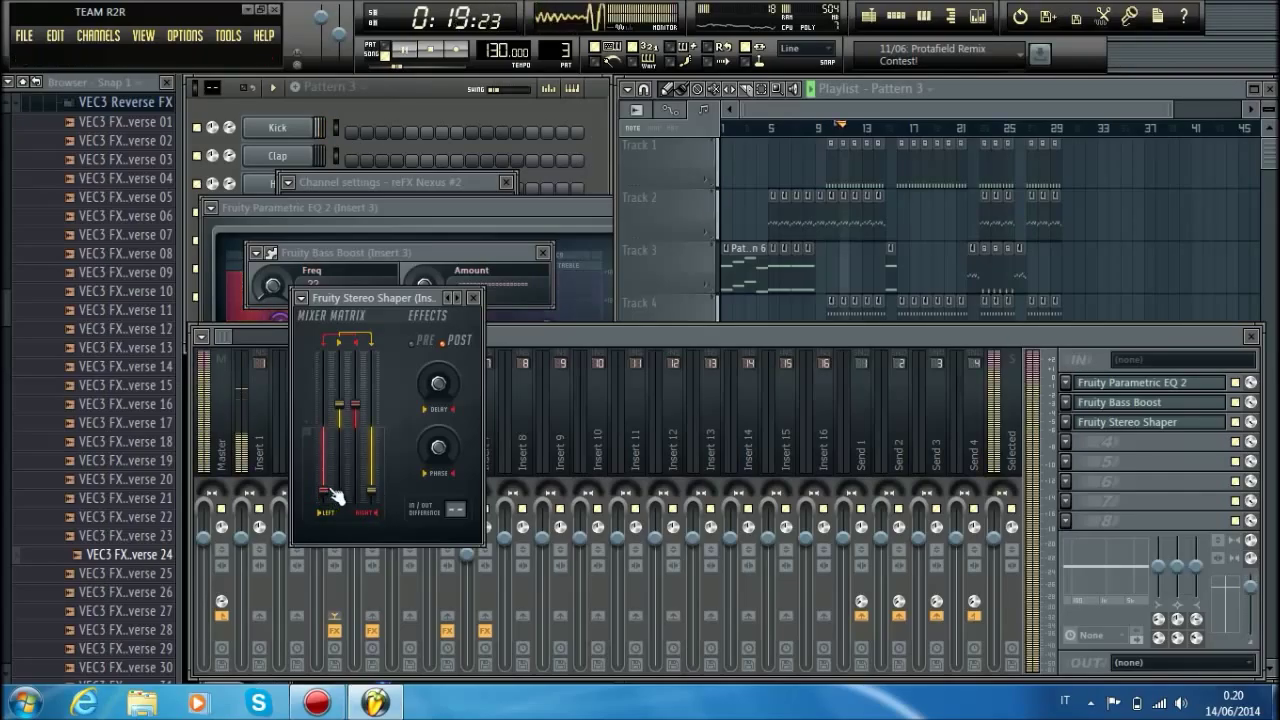
key("space")
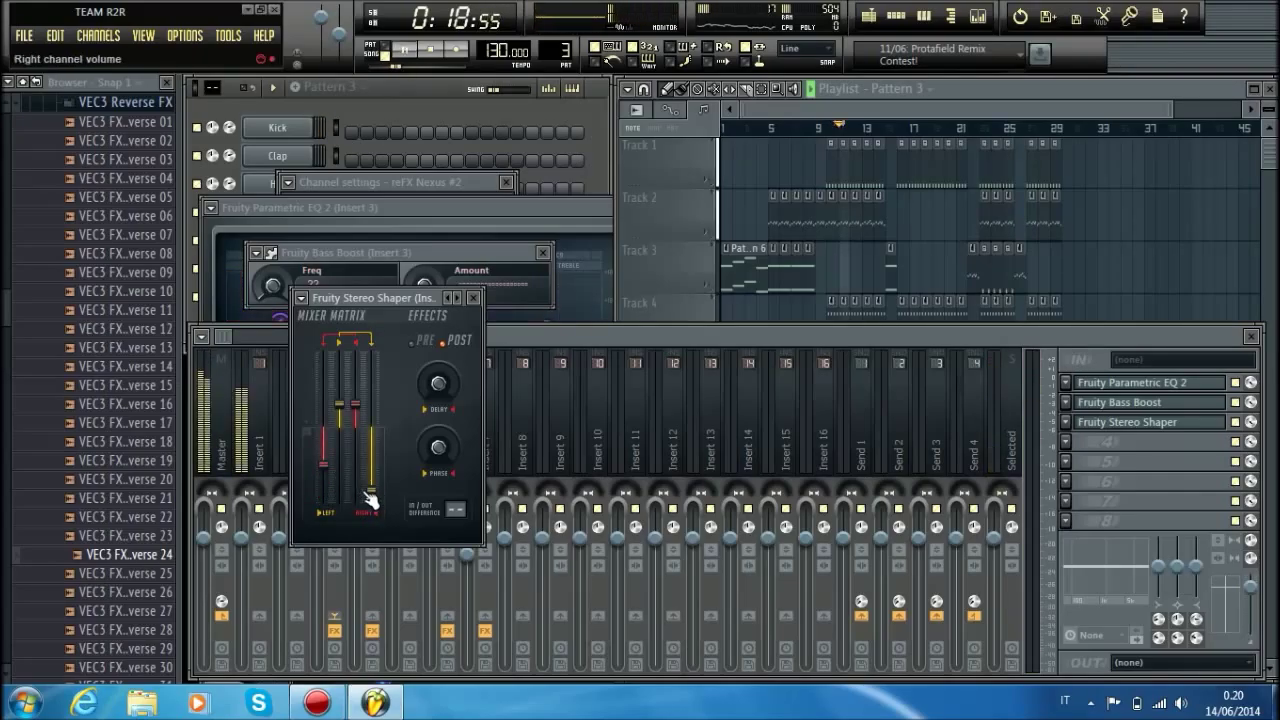
left_click_drag(369, 497, 345, 485)
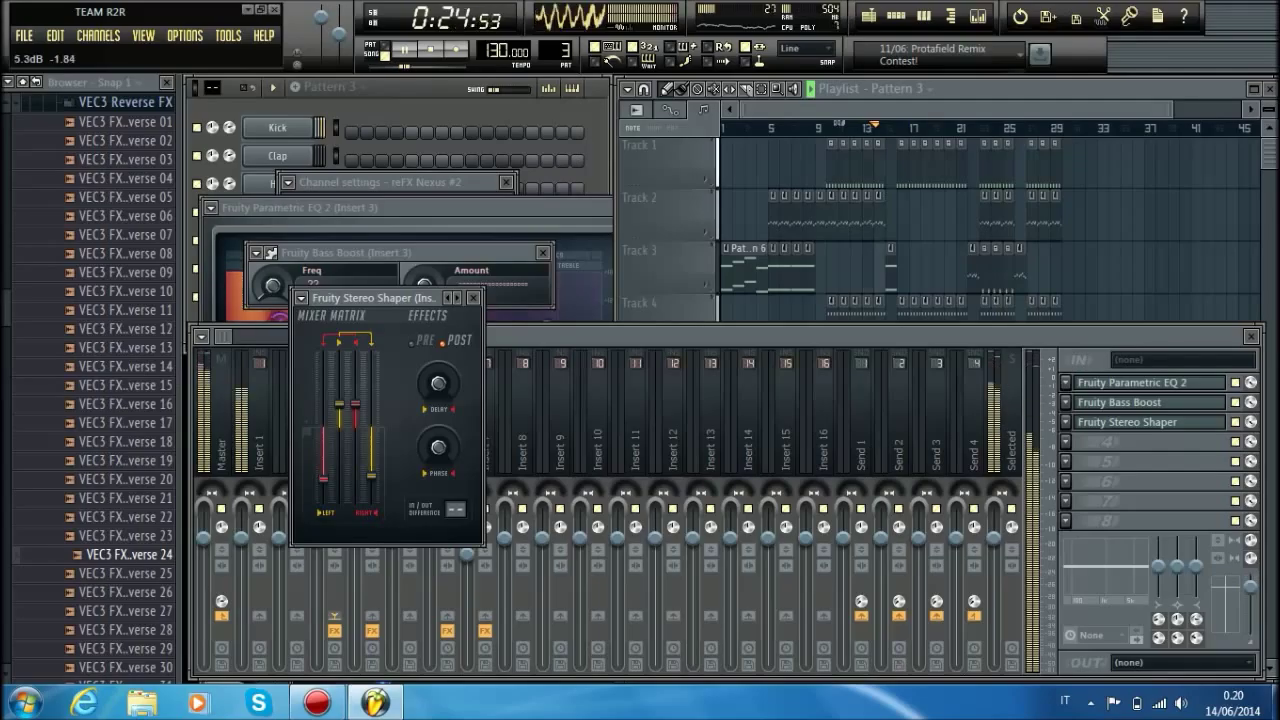
Copy the Stereo Shaper's right-into-left channel volume value and paste it onto the left-into-right channel volume.
right_click(322, 441)
left_click(379, 621)
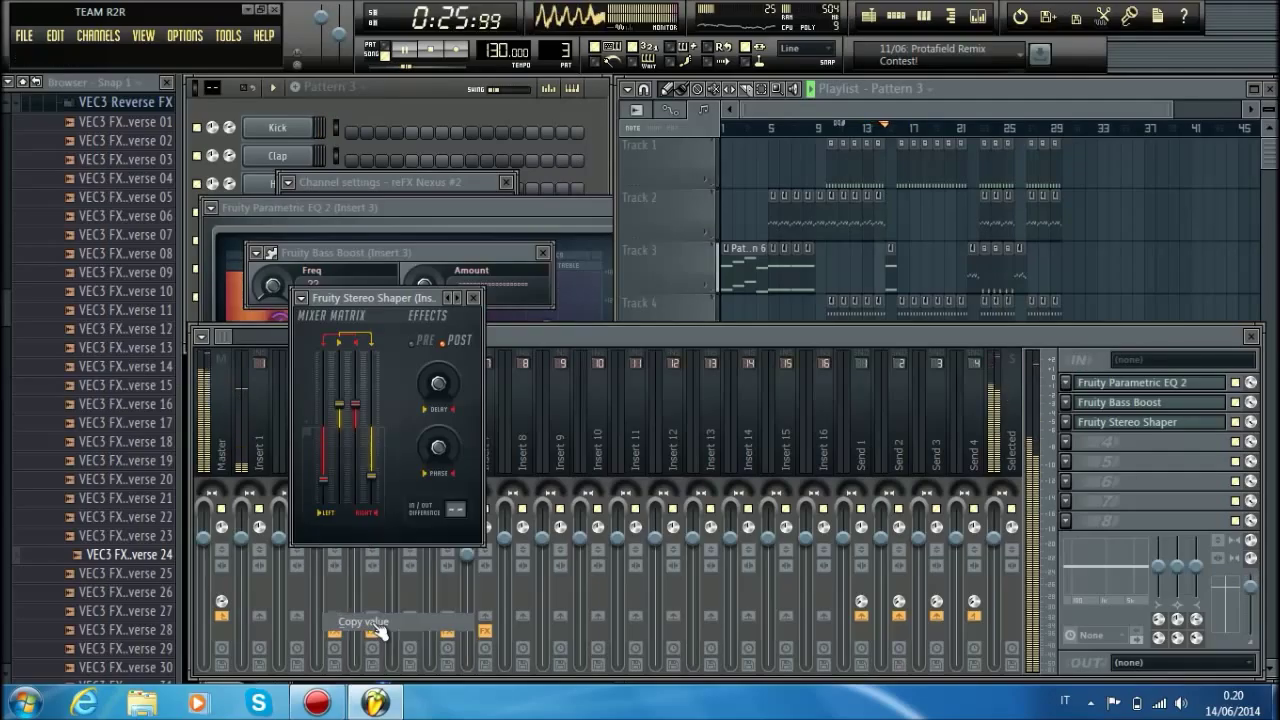
right_click(373, 487)
left_click(414, 659)
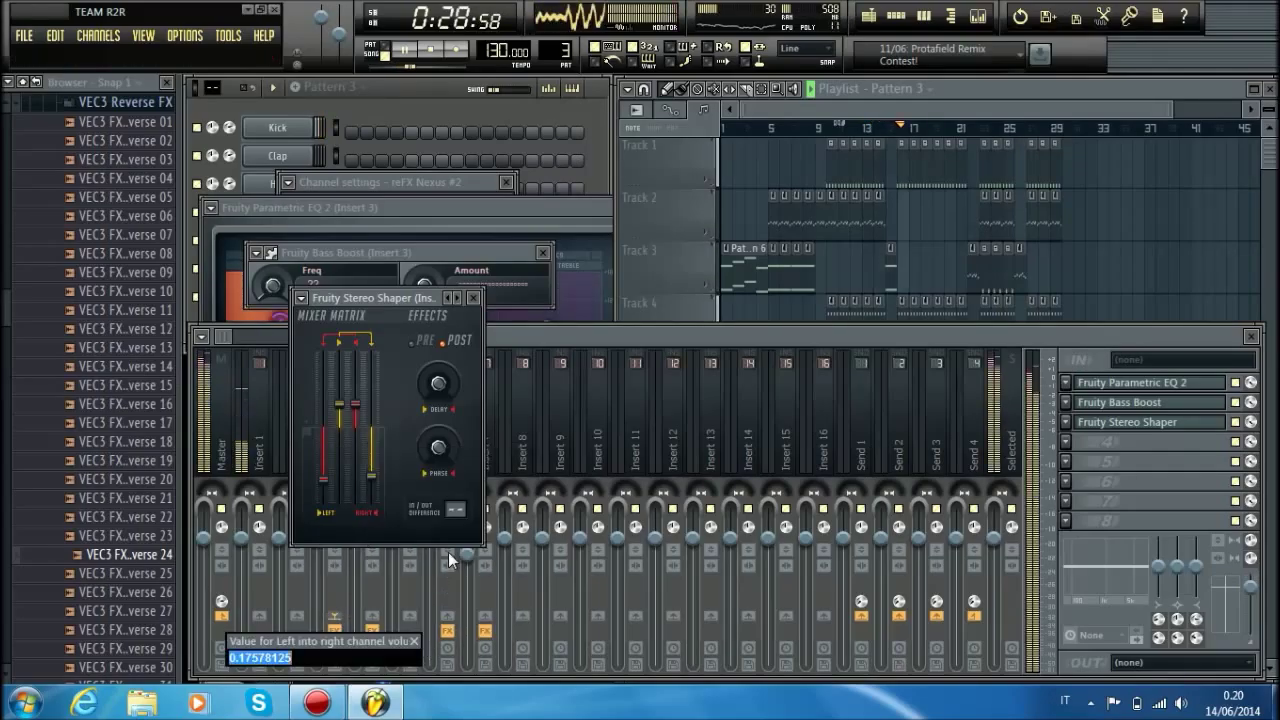
left_click(418, 642)
right_click(372, 480)
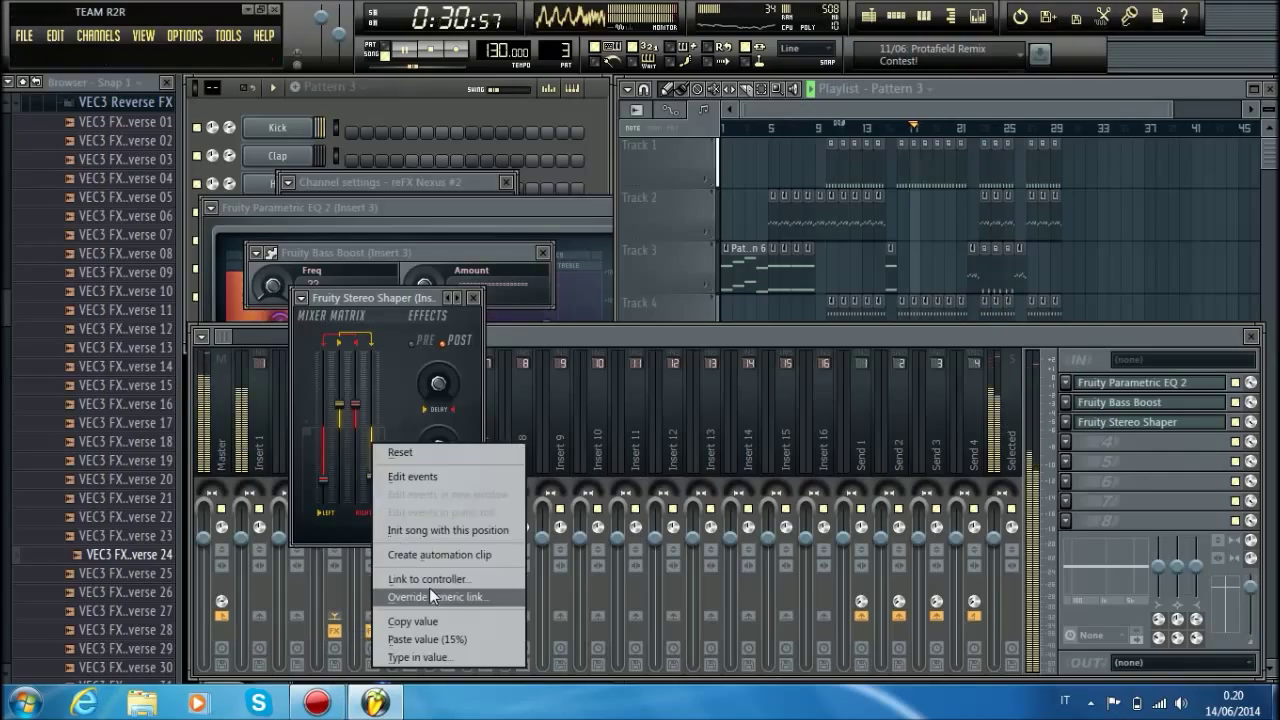
left_click(433, 640)
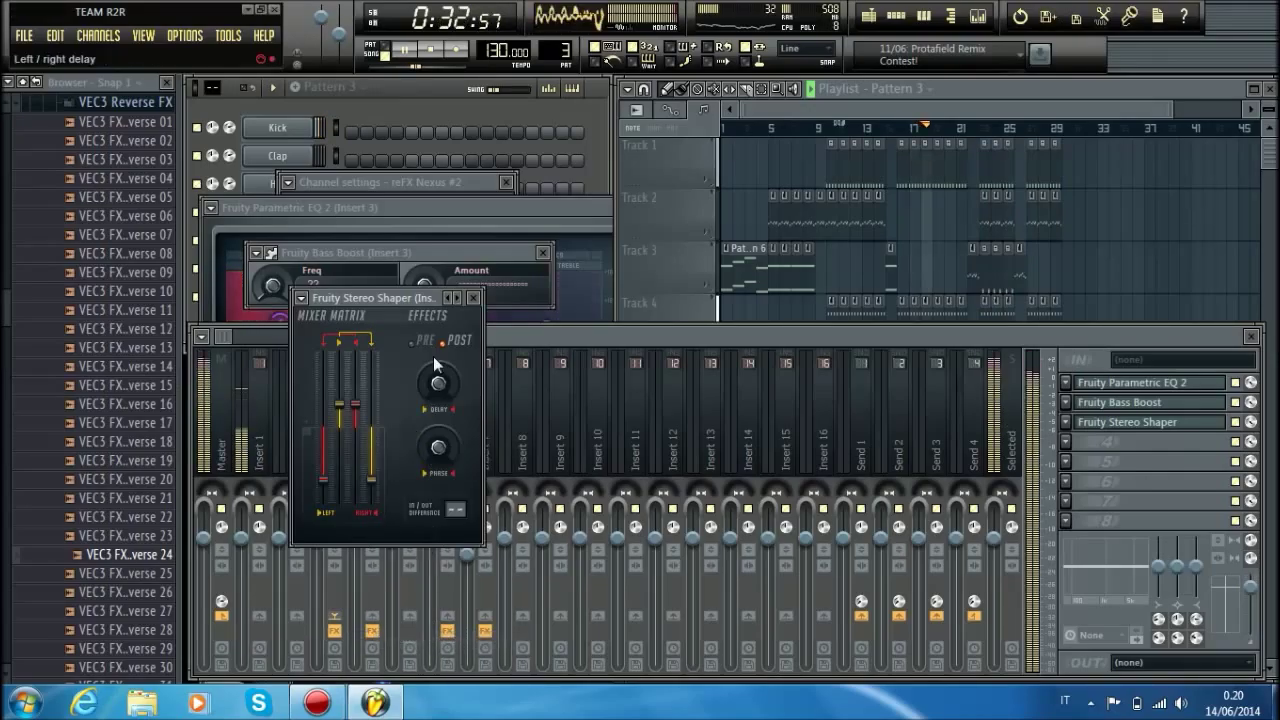
Set Insert 3's Bass Boost frequency to 40 Hz and reset the Insert 3 panning.
left_click(430, 277)
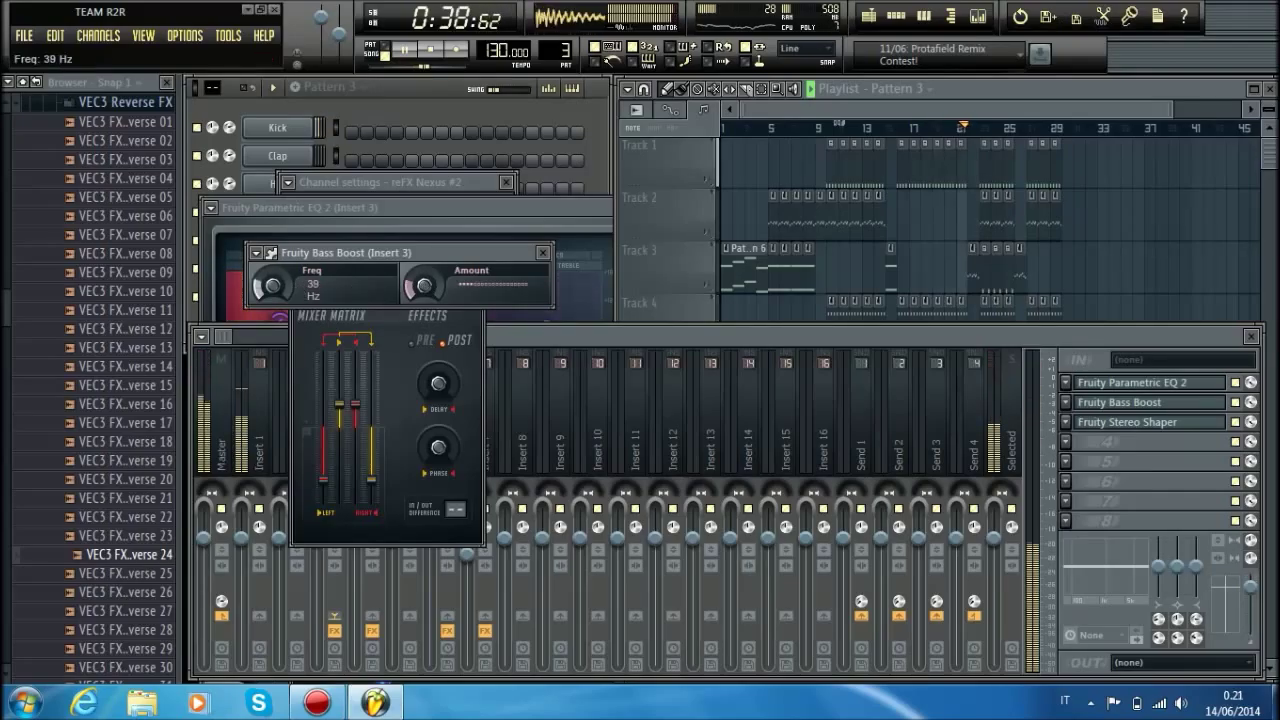
left_click(1210, 612)
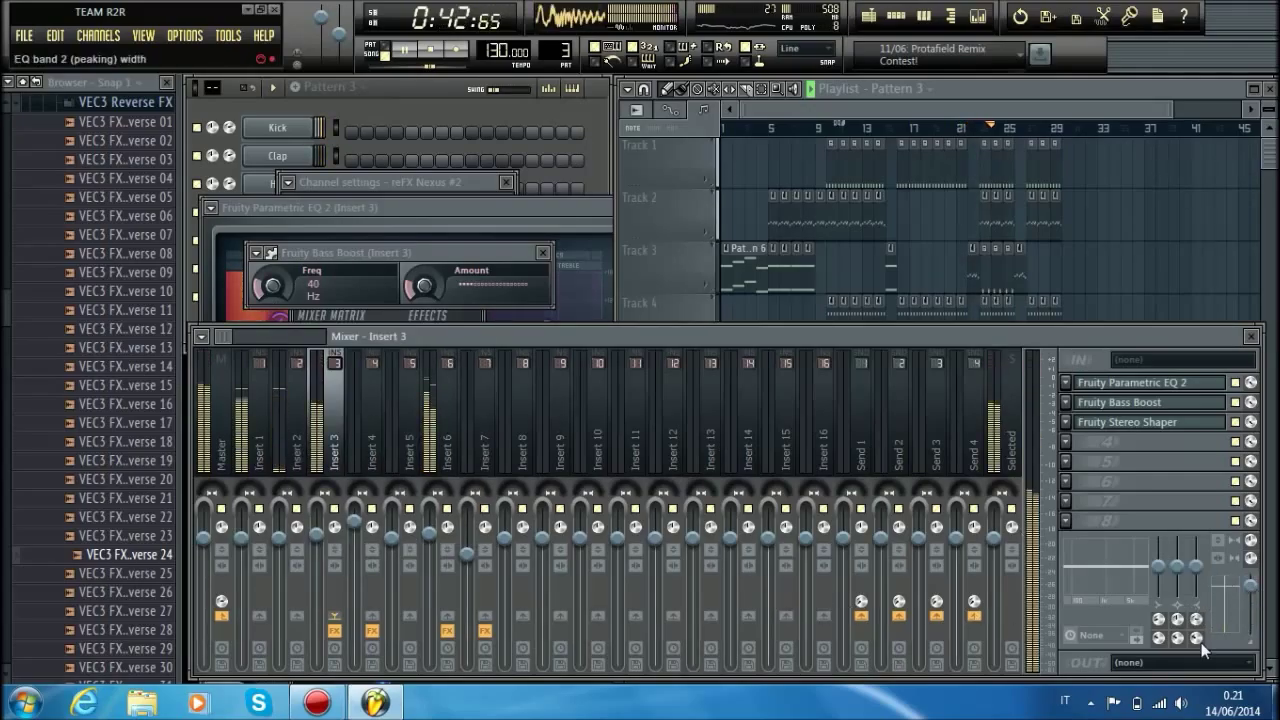
left_click(440, 284)
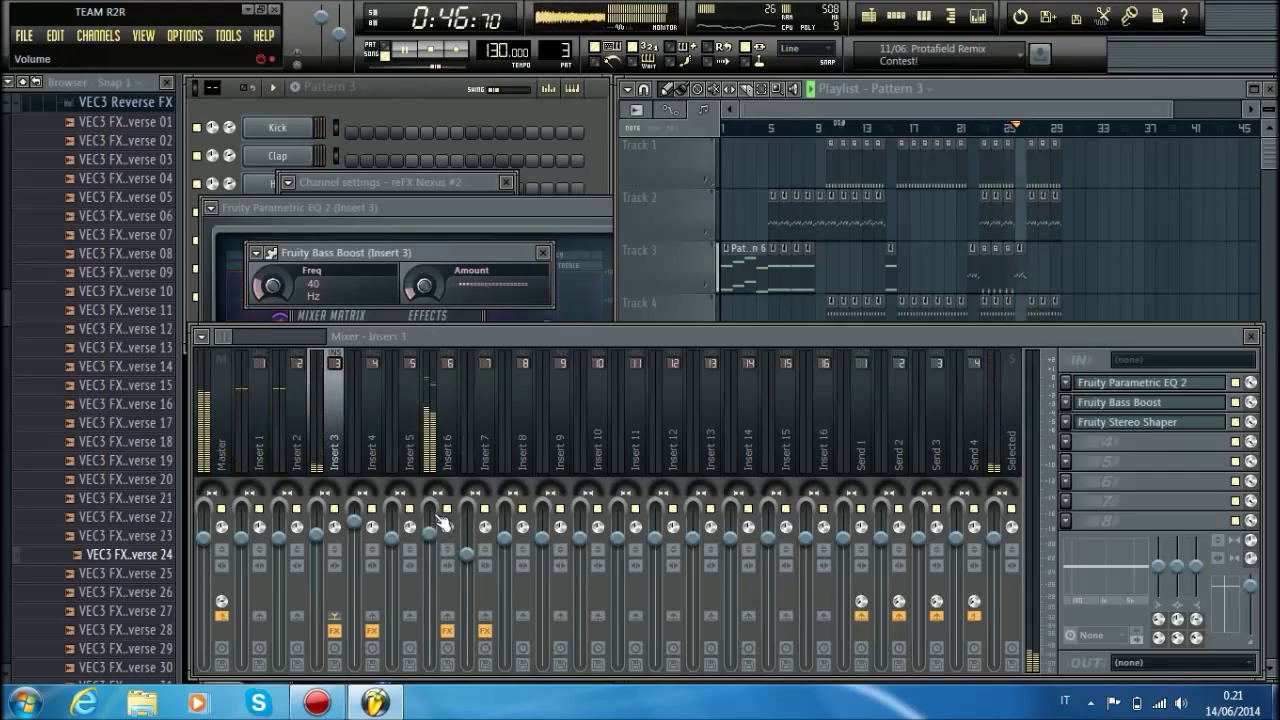
right_click(335, 477)
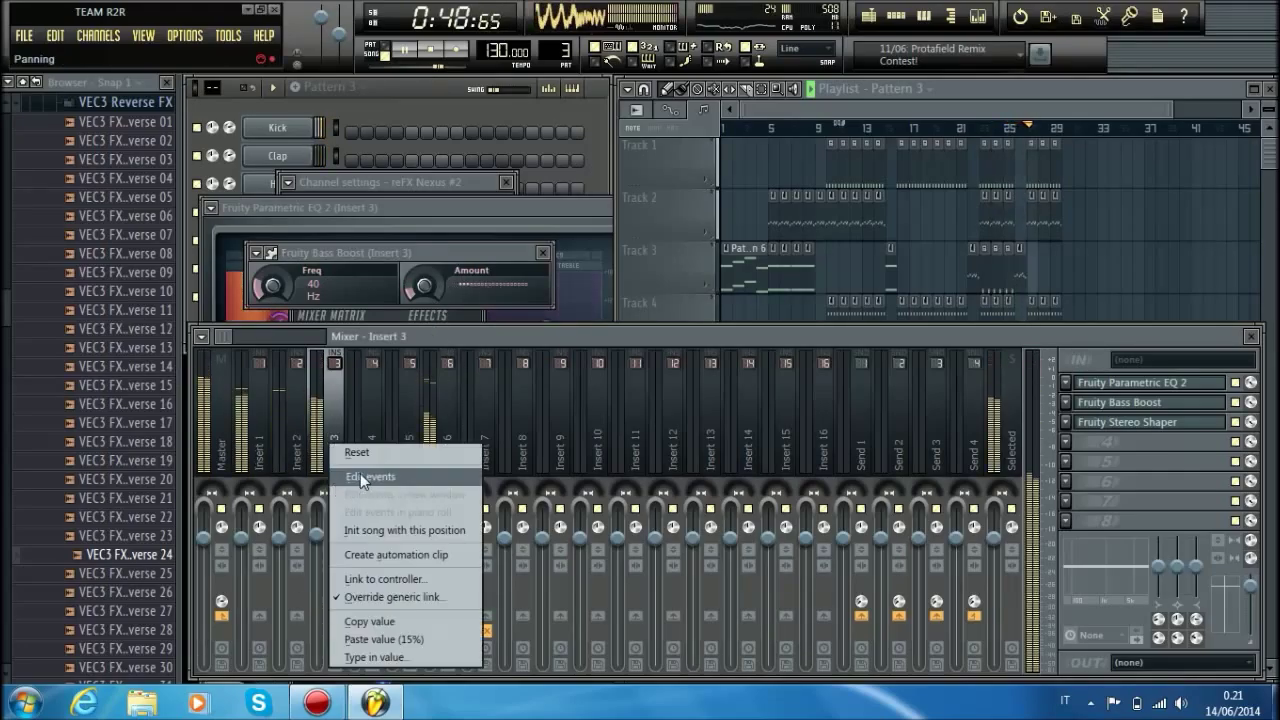
left_click(386, 452)
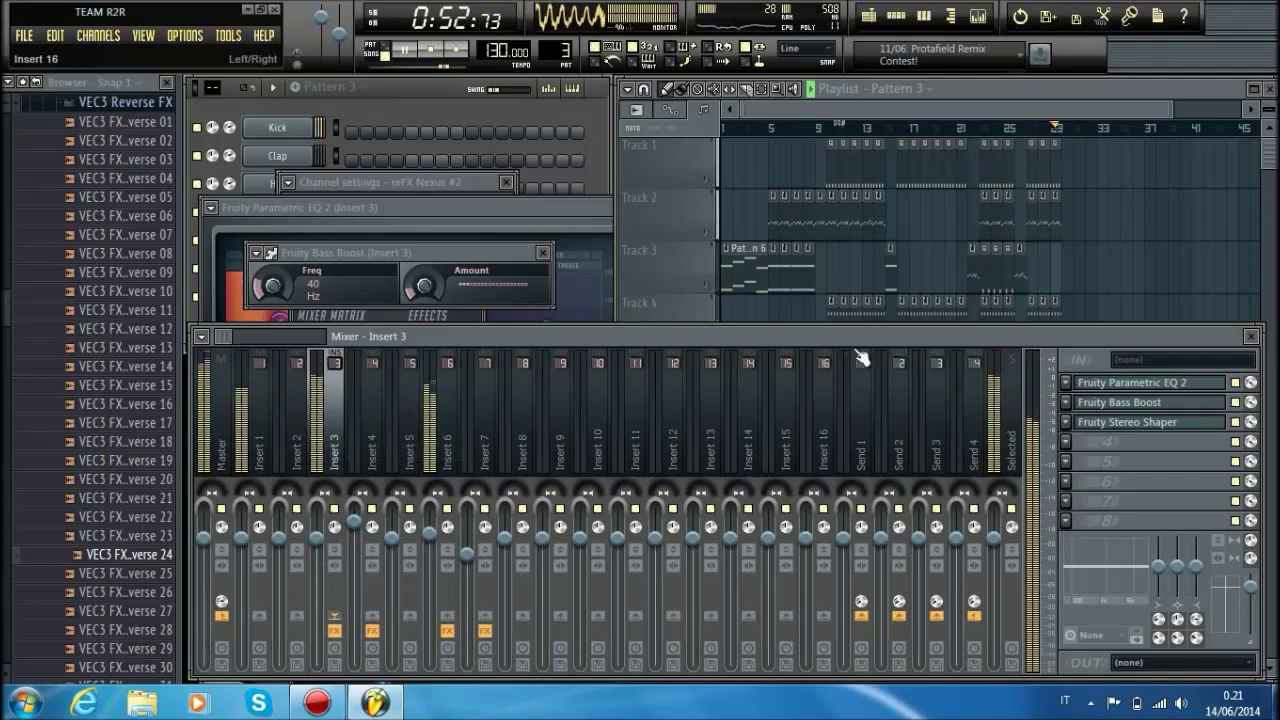
In Insert 3's Parametric EQ 2, flatten band 1, lower band 2, shift band 6 to a lower frequency, and move band 7 to about 9480 Hz.
left_click(1170, 383)
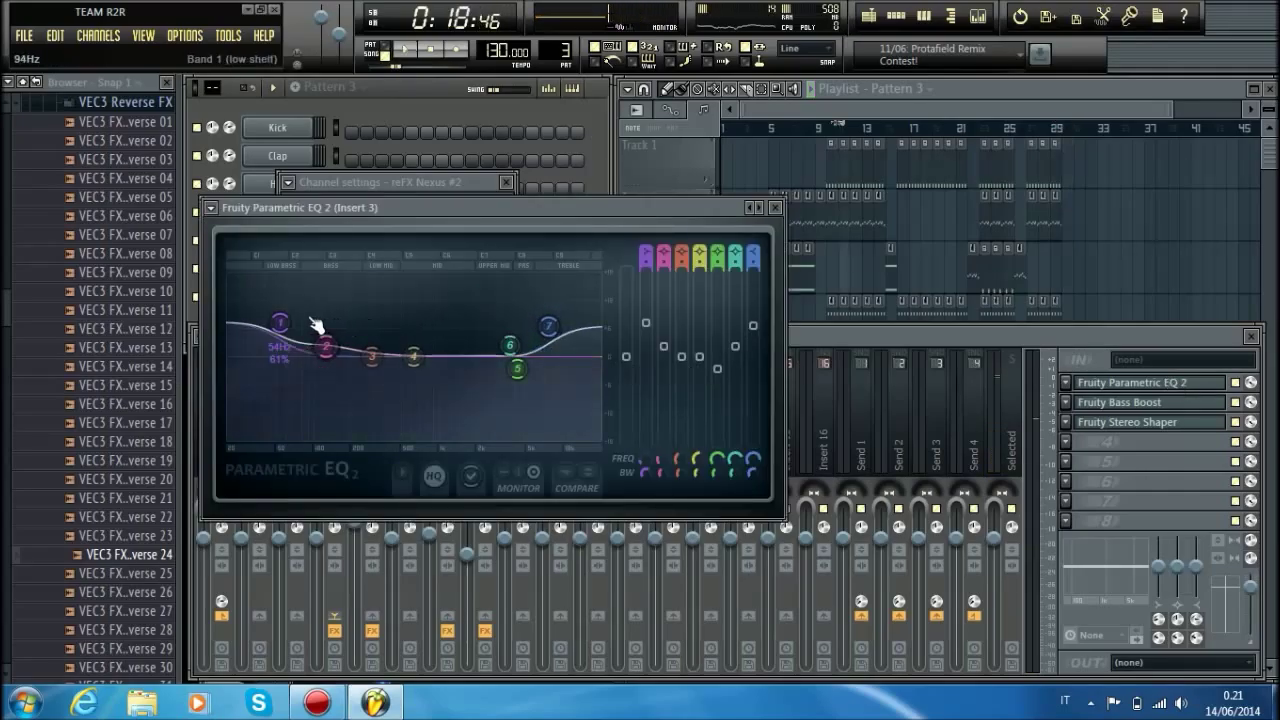
left_click_drag(280, 322, 263, 360)
left_click_drag(509, 345, 466, 349)
left_click_drag(548, 326, 561, 334)
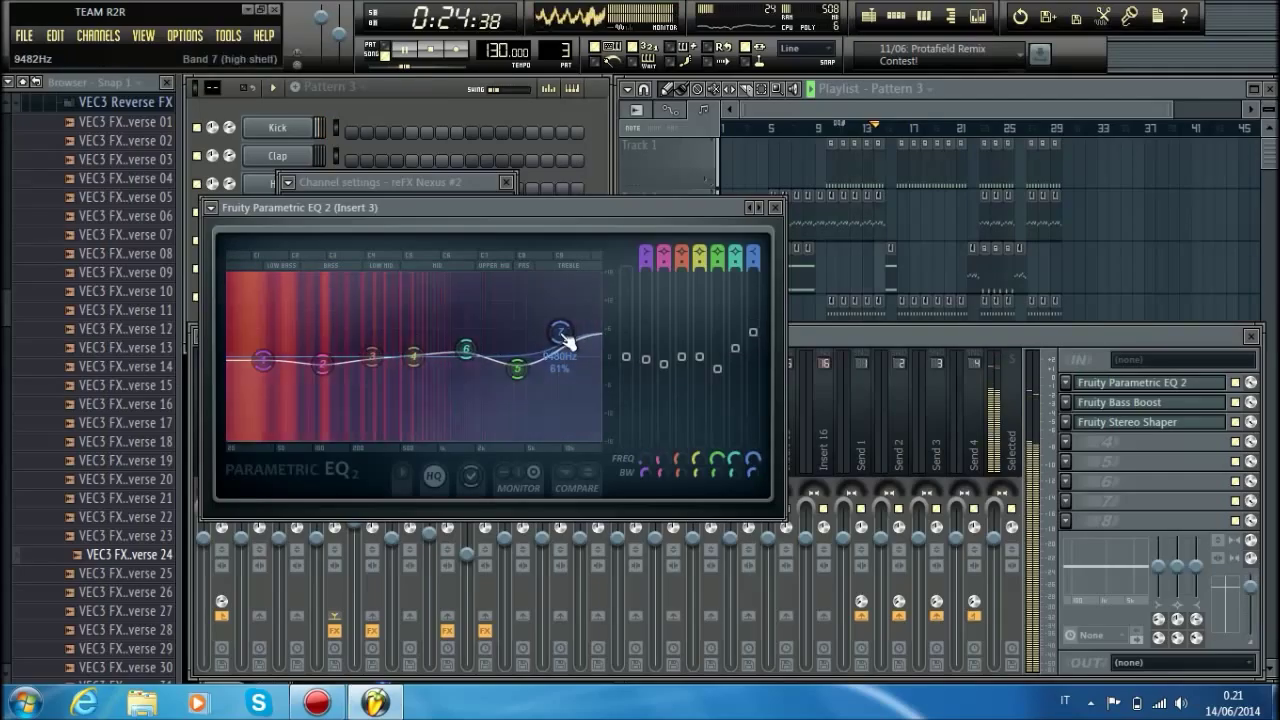
left_click(903, 100)
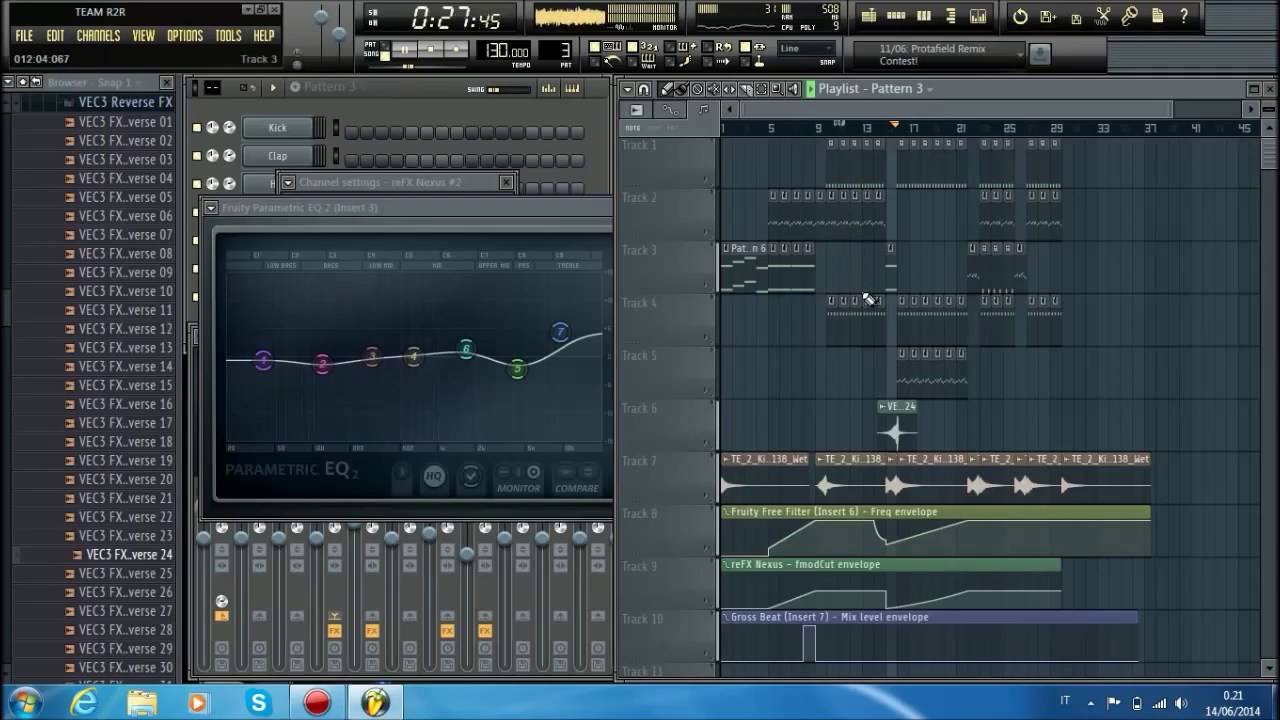
key("space")
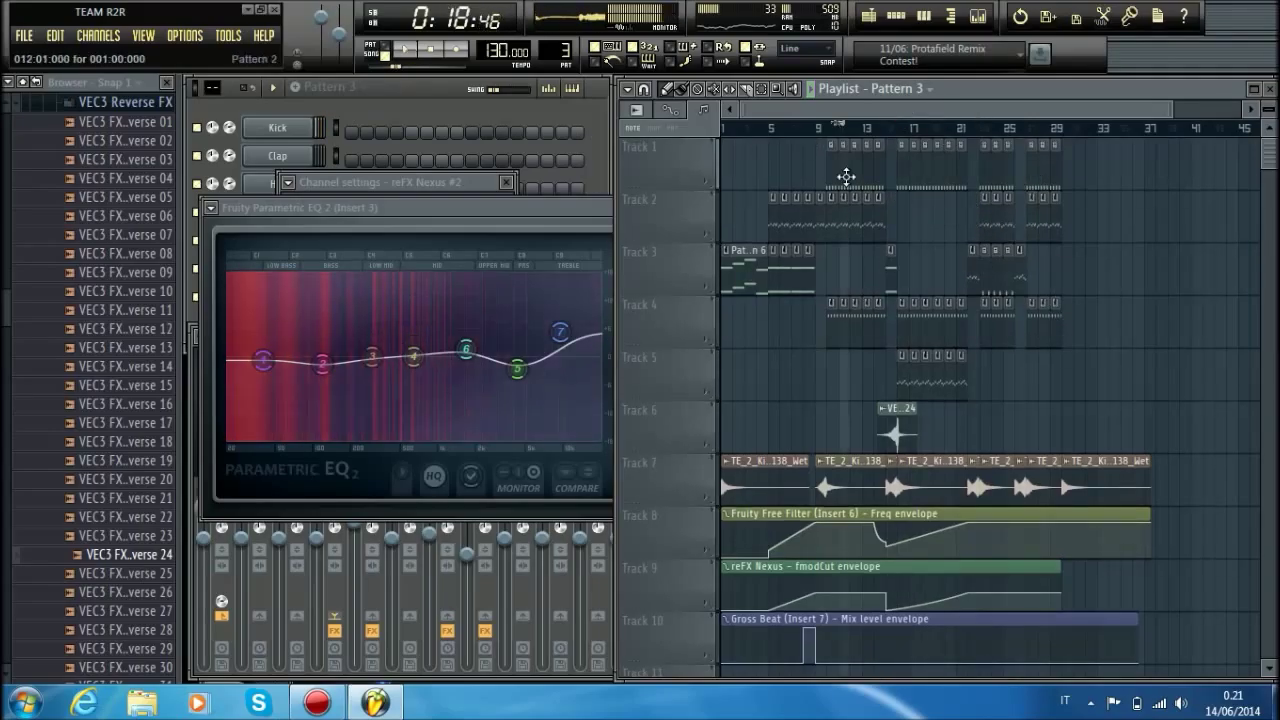
left_click_drag(741, 117, 637, 141)
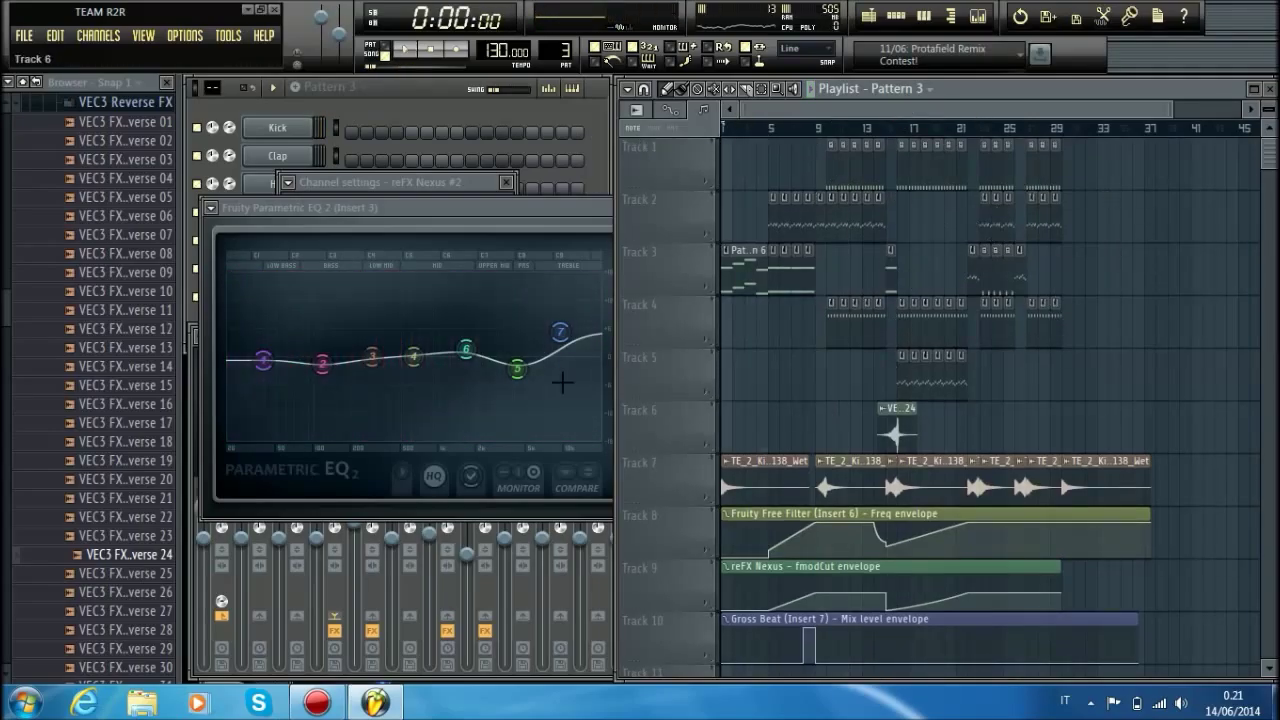
Collapse the VEC3 Reverse FX folder, open VEC3 Synths and preview the samples VEC3 Synths 012 C and 015 C.
left_click(120, 102)
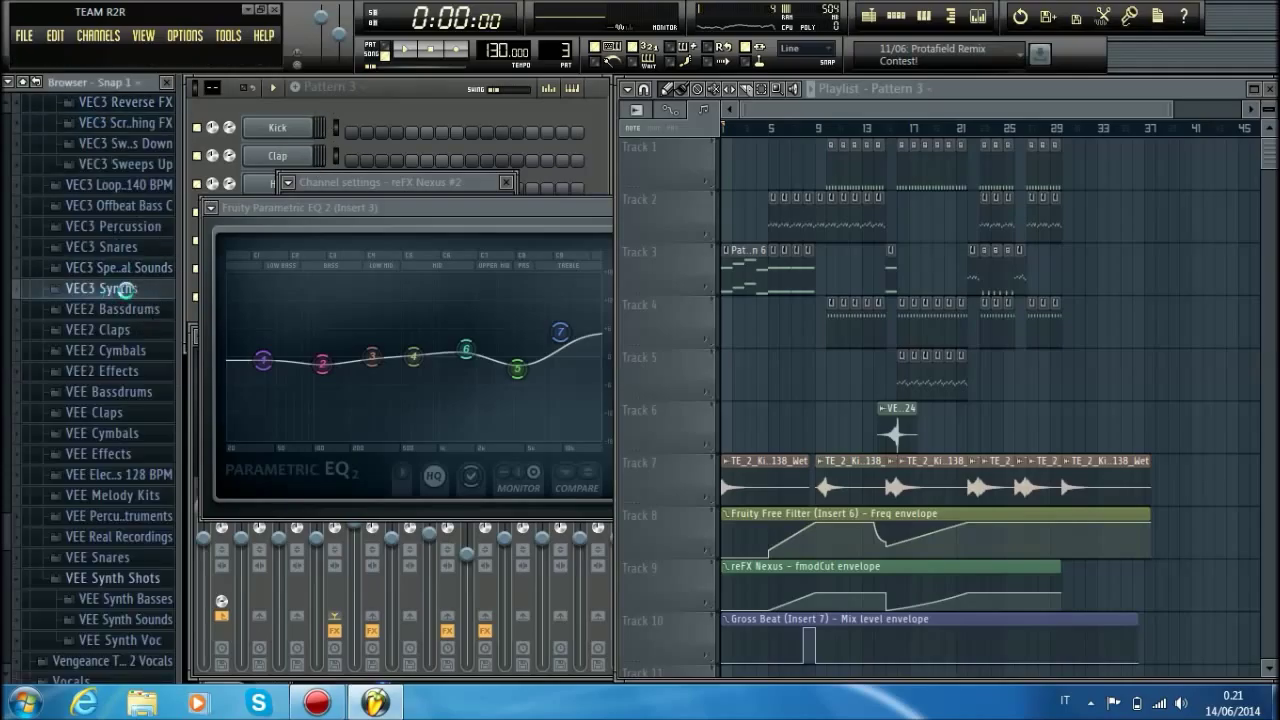
left_click(125, 290)
left_click(125, 330)
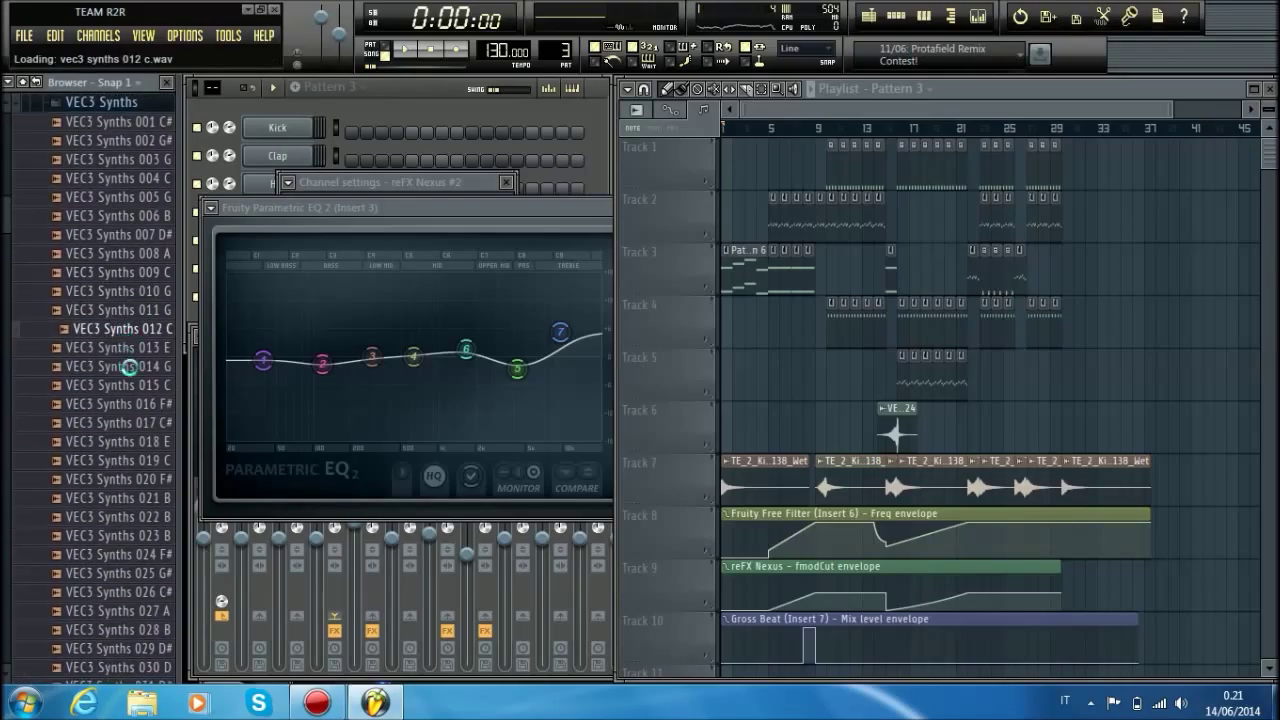
left_click(136, 385)
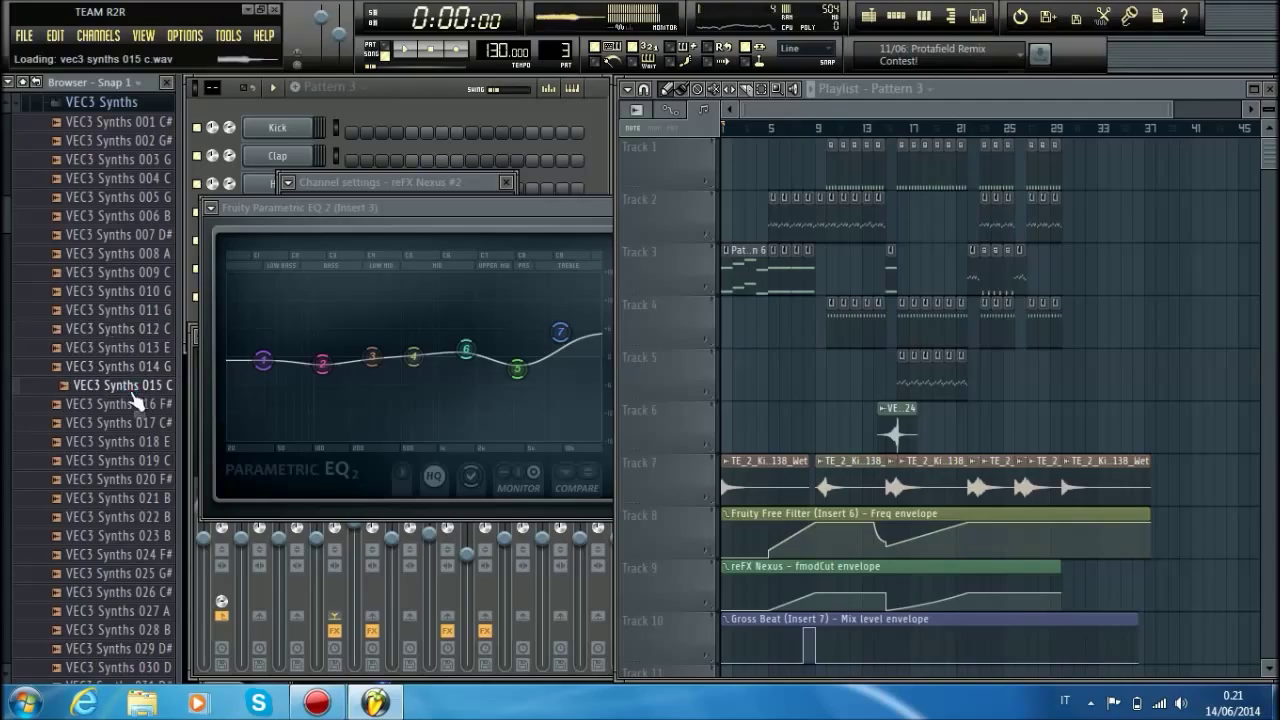
Add VEC3 Synths 015 C to the playlist and position the clip on Track 2 at bar 17.
left_click_drag(150, 395, 1157, 397)
scroll(1172, 214, "up", 5)
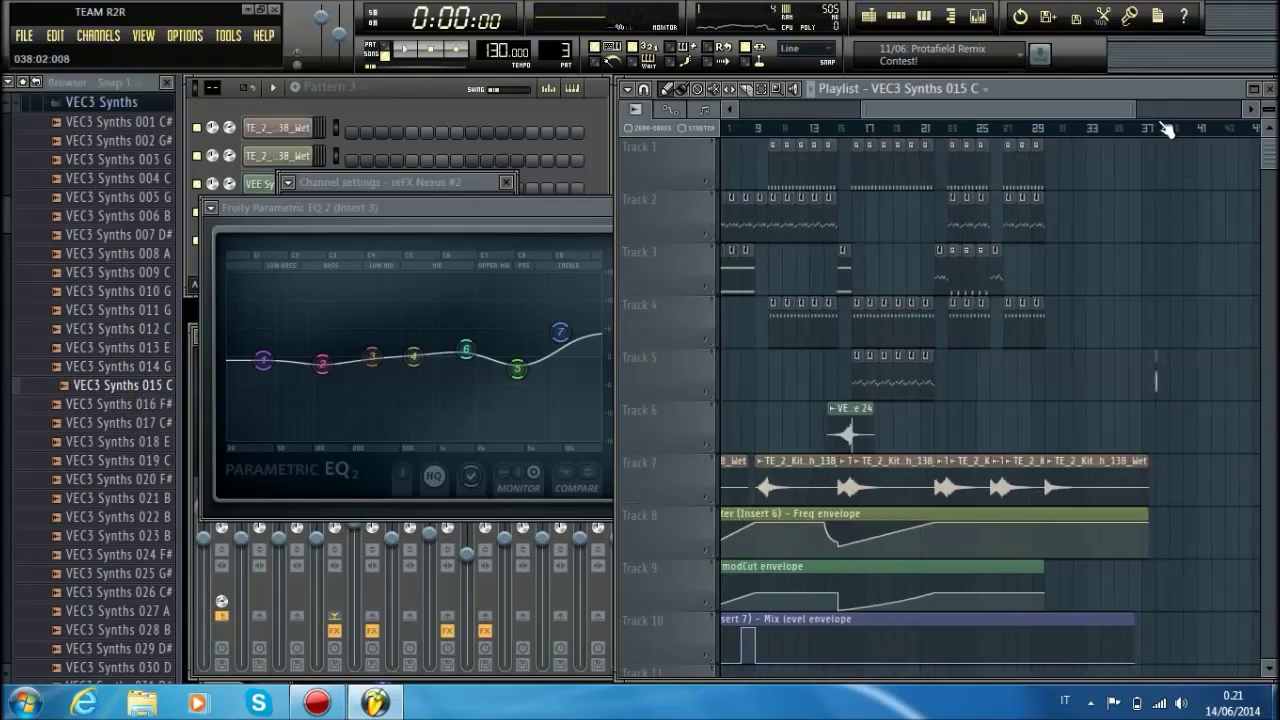
left_click_drag(1070, 382, 863, 249)
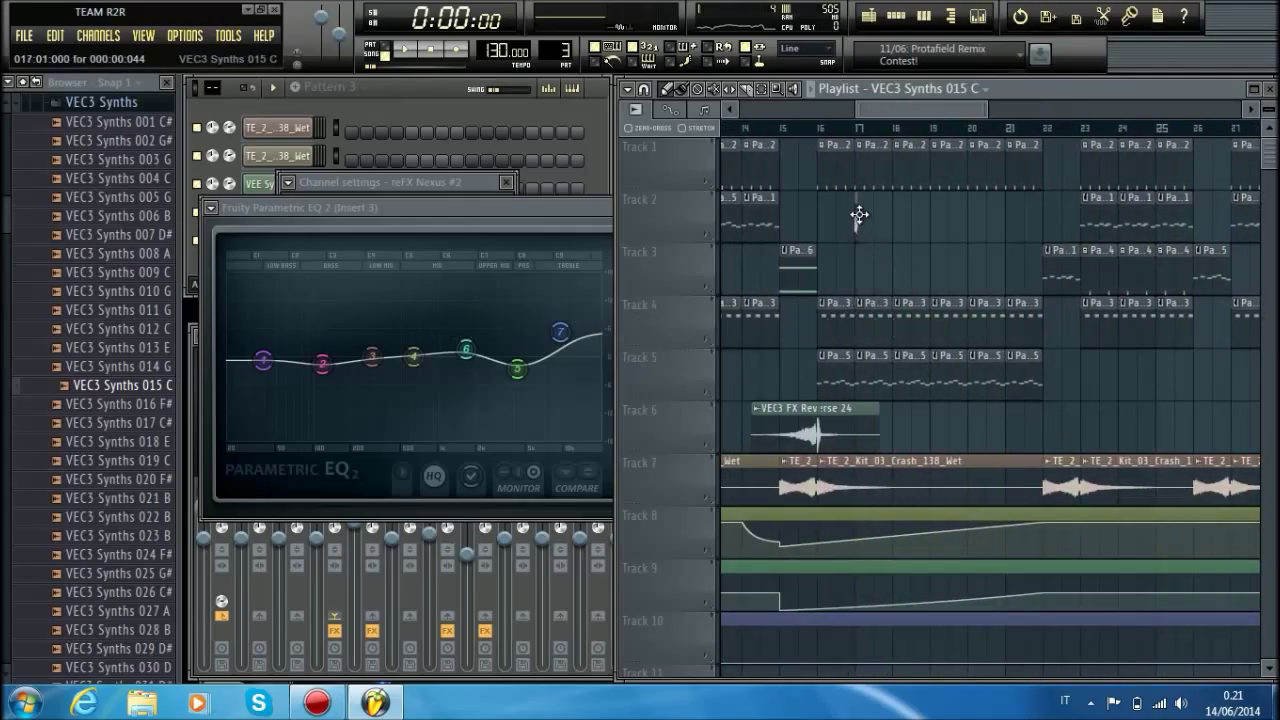
Place more VEC3 Synths 015 C clips rhythmically on Track 2 across bars 16 to 18, with playback set to start at bar 16.
scroll(855, 140, "up", 3)
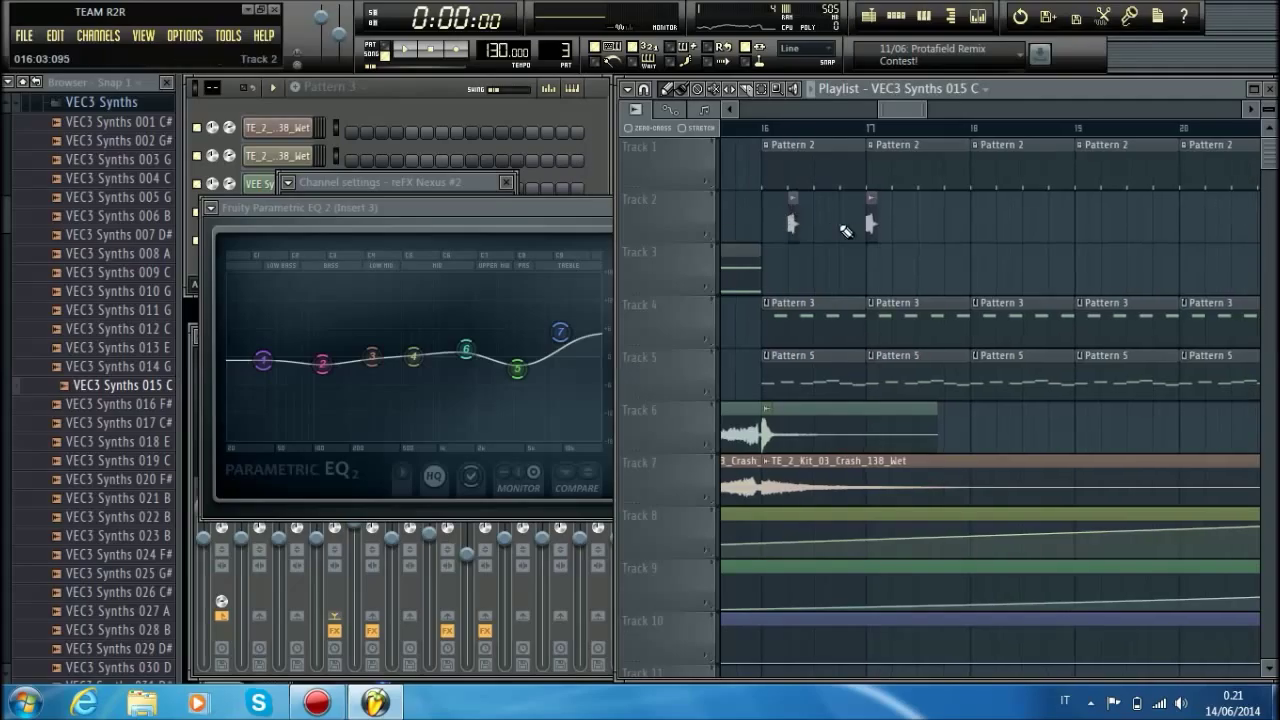
key("space")
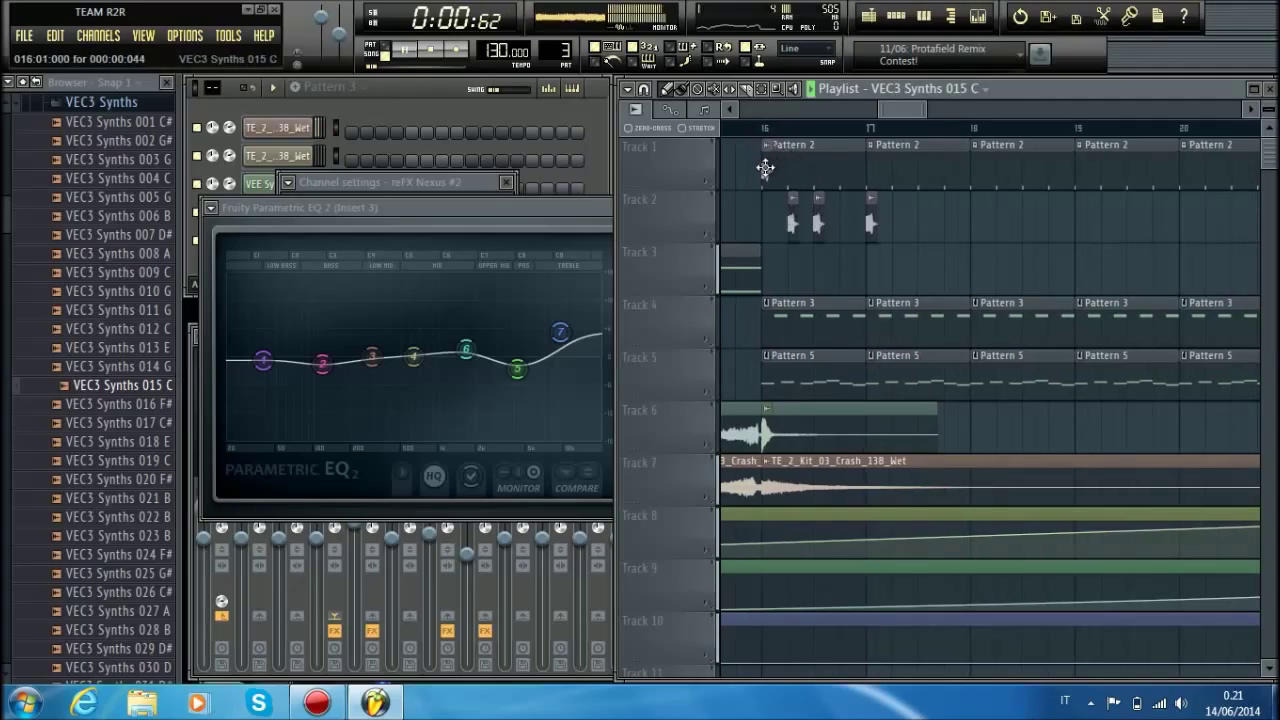
left_click(766, 128)
left_click(935, 225)
left_click(948, 225)
left_click(975, 225)
left_click(1001, 225)
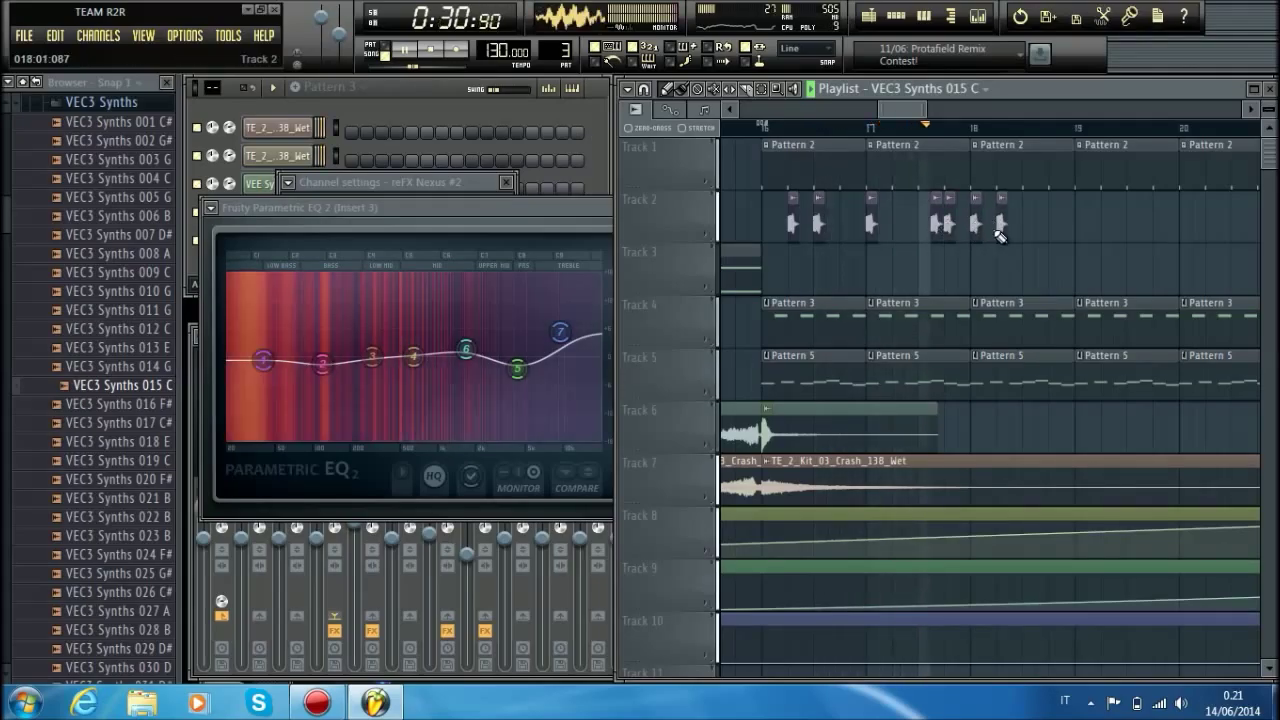
Continue the VEC3 Synths 015 C stabs on Track 2 from bar 19 through bar 21 and play the result.
left_click(1077, 234)
left_click_drag(908, 110, 932, 110)
left_click(899, 225)
left_click(911, 225)
left_click(952, 225)
key("space")
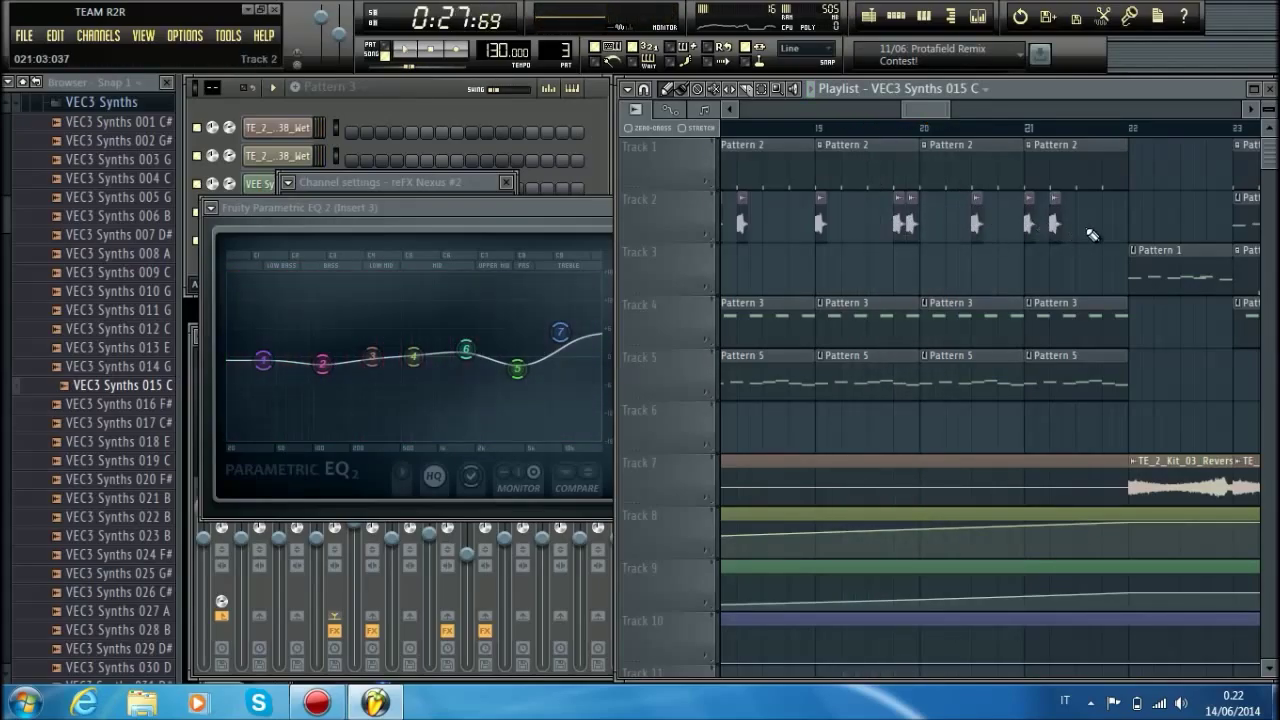
key("space")
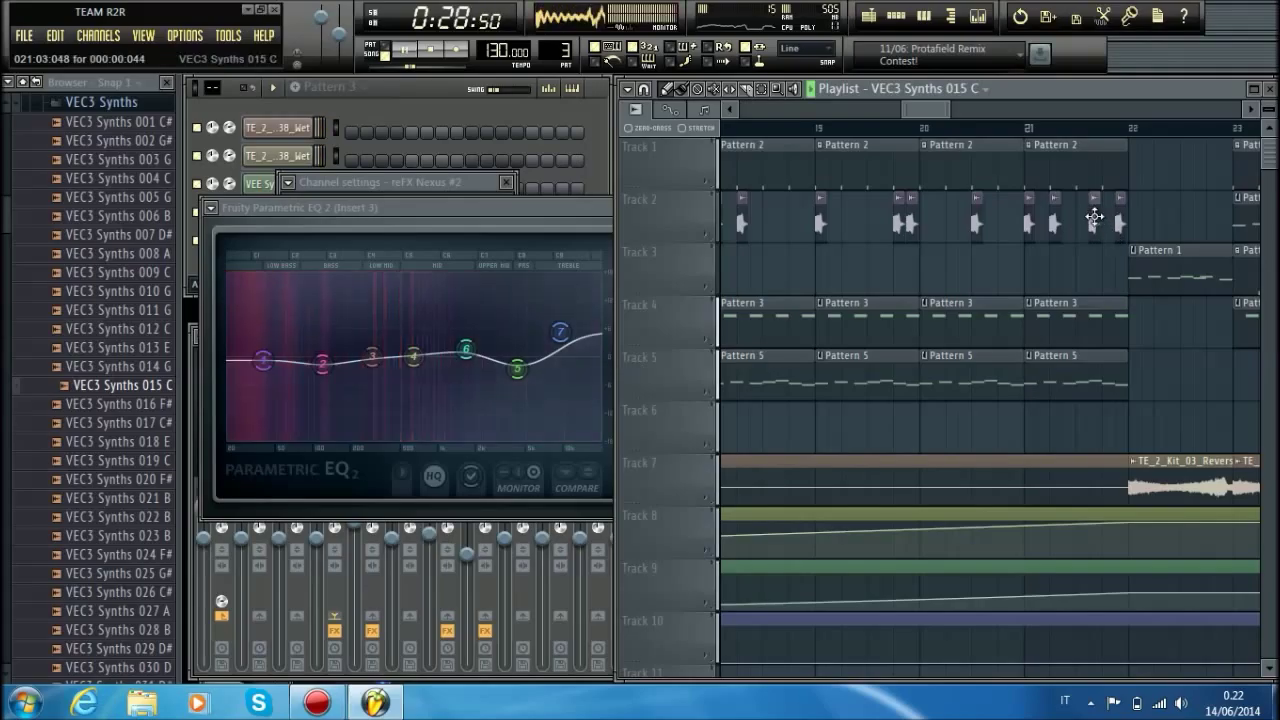
Lower the VEC3 Synths 015 C channel volume to 63% and route the channel to mixer Insert 8.
double_click(1094, 216)
left_click_drag(330, 211, 330, 231)
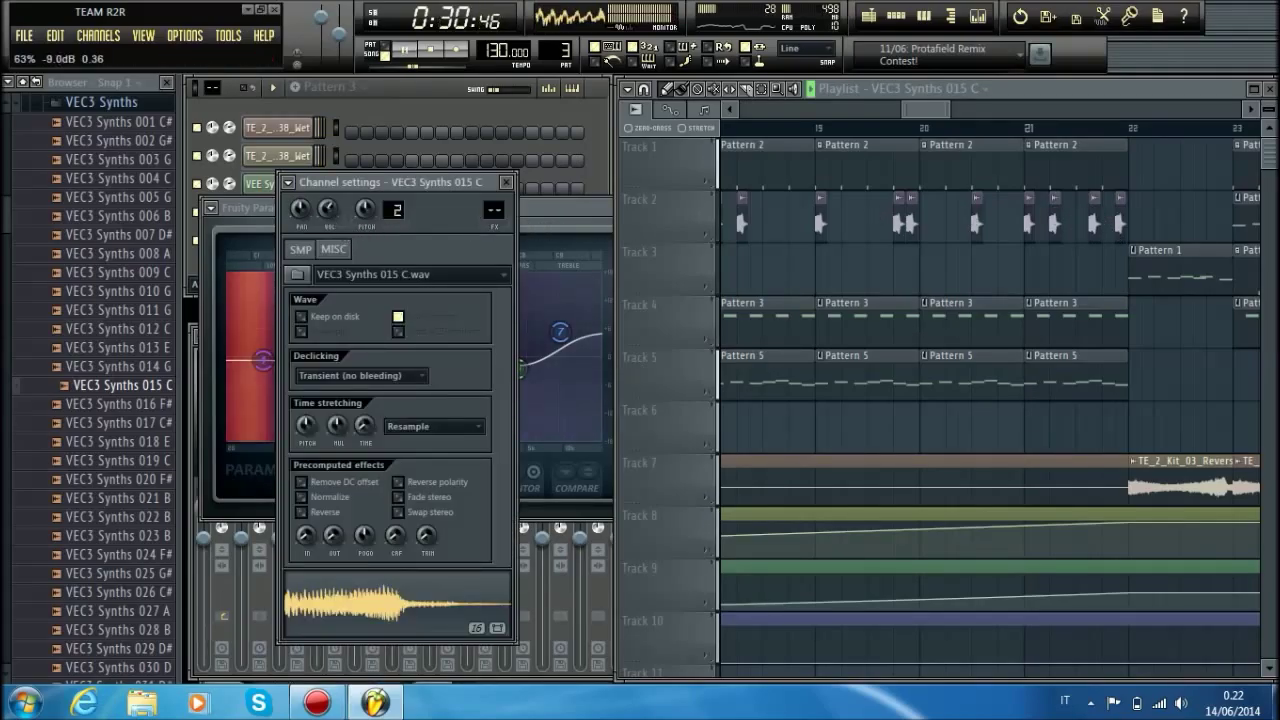
scroll(927, 128, "down", 5)
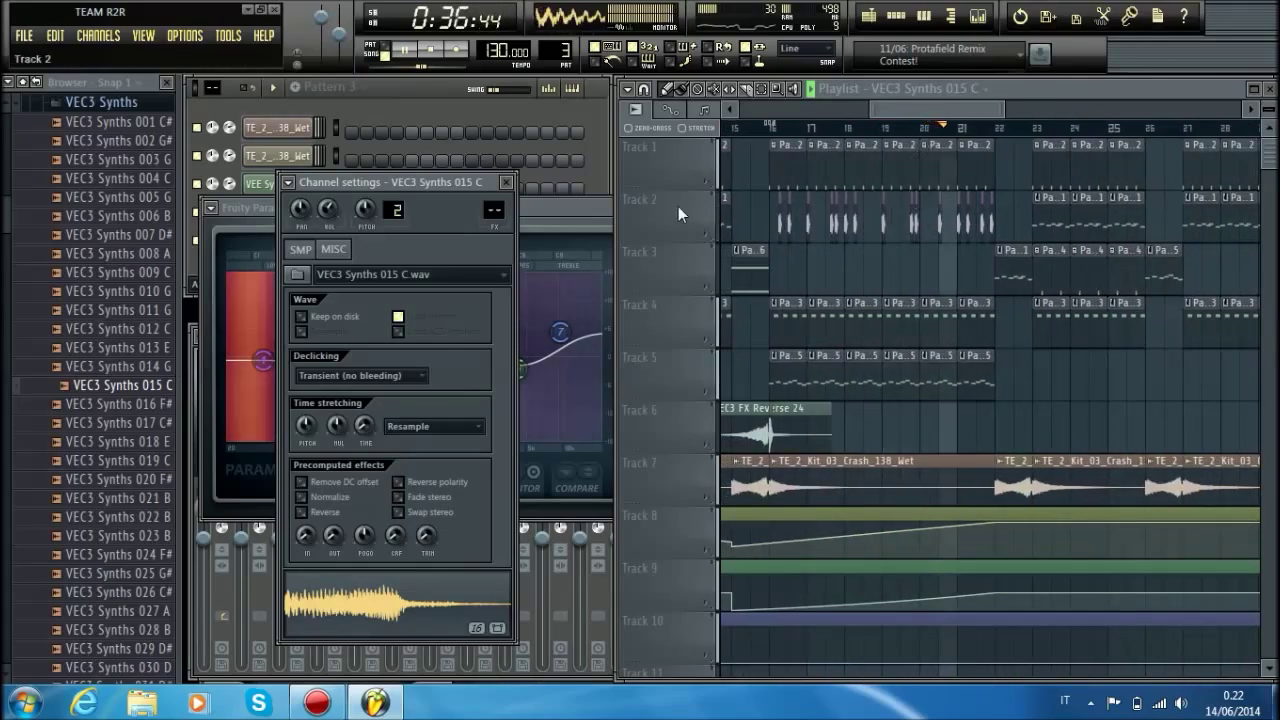
scroll(490, 210, "up", 4)
scroll(488, 210, "up", 1)
key("F9")
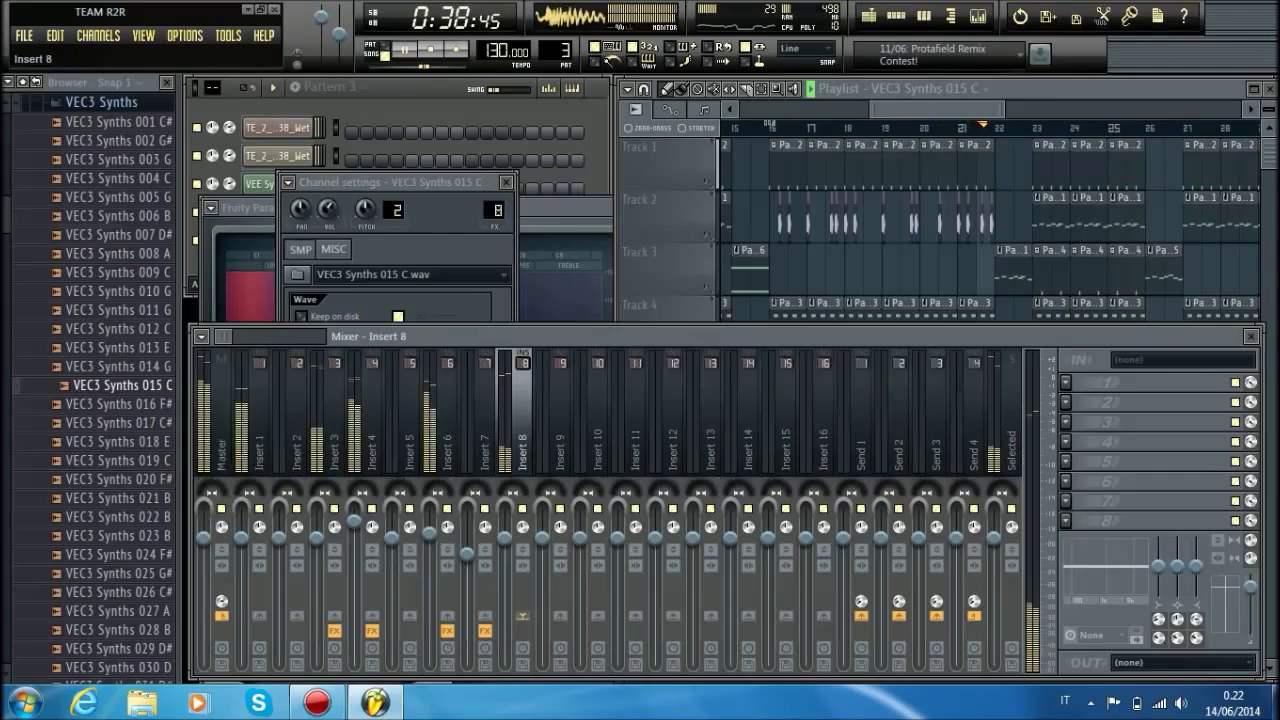
Load Fruity Free Filter in slot 1 of Insert 8 and create an automation clip for its frequency.
left_click(1066, 383)
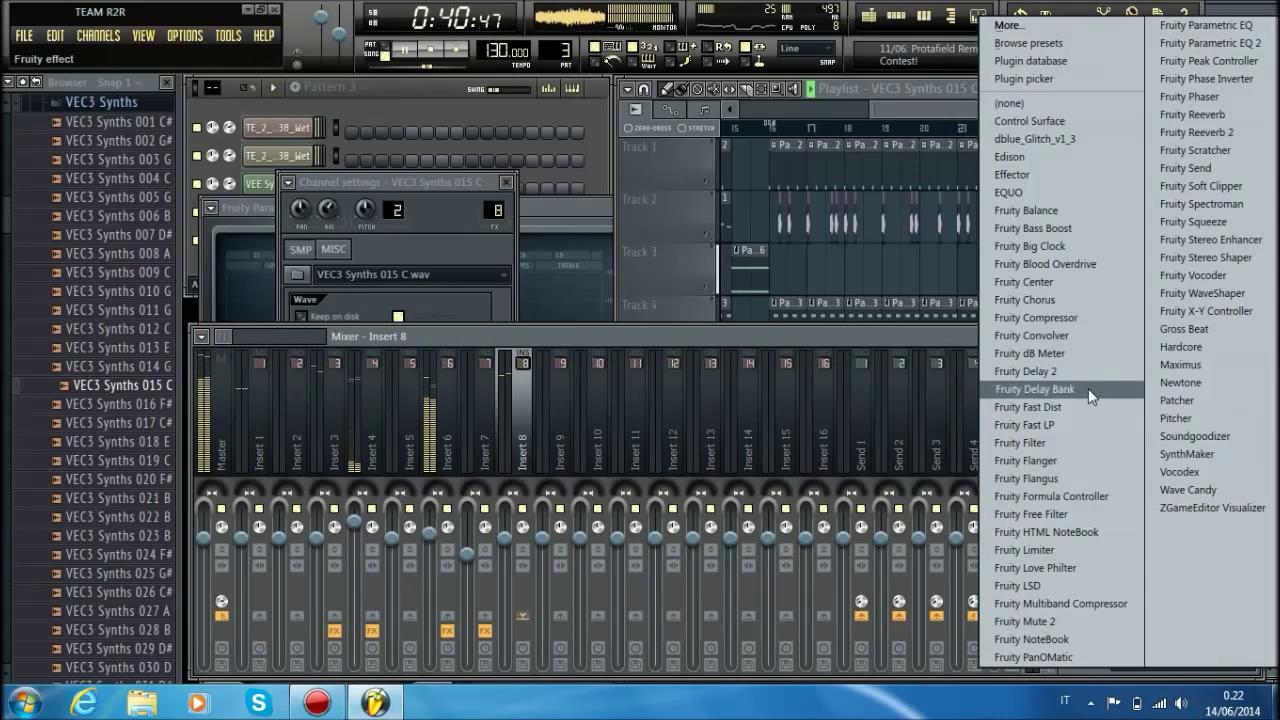
left_click(1073, 513)
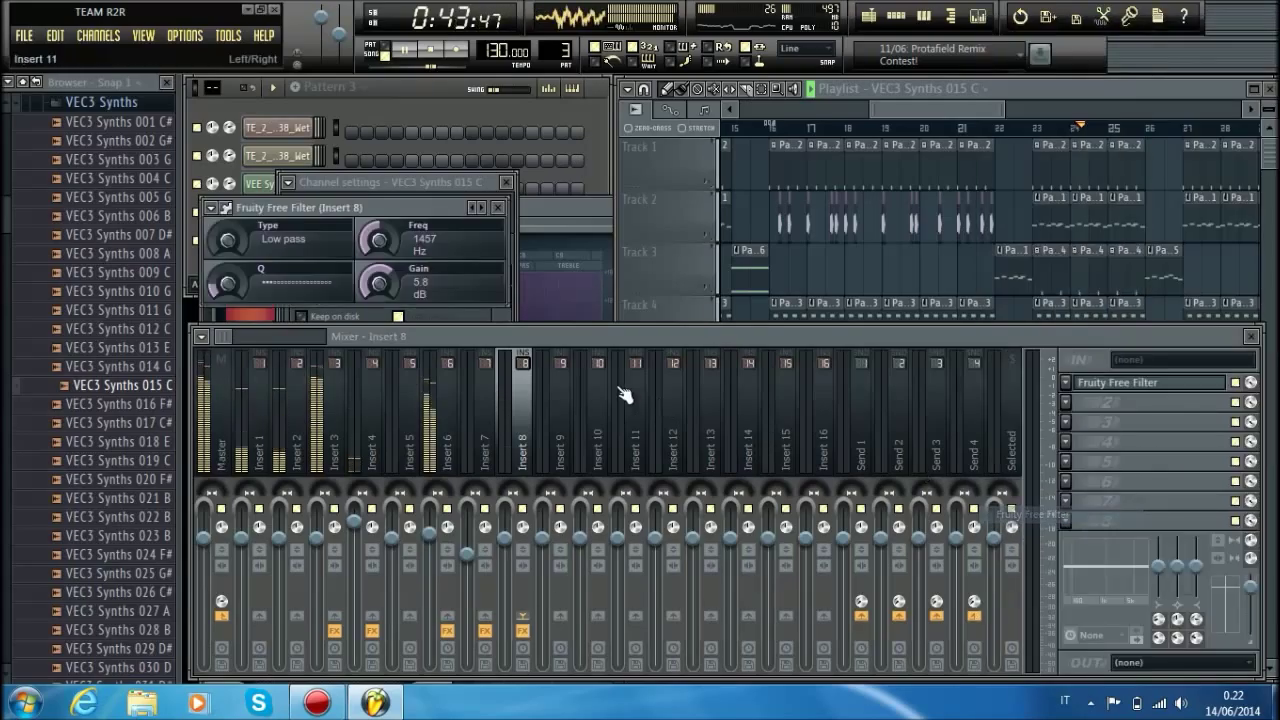
right_click(386, 232)
left_click(469, 347)
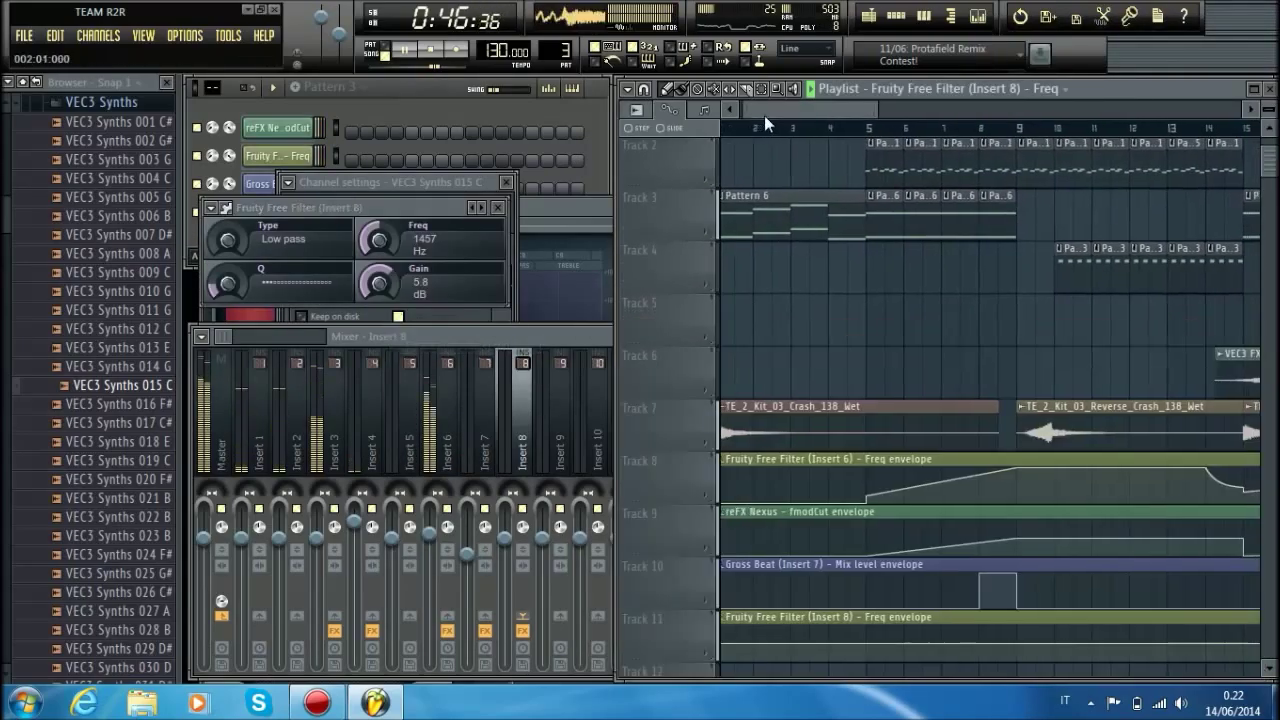
Shape the Insert 8 filter frequency automation into a rising curve from bar 16 to bar 22 and play it back.
scroll(937, 150, "down", 8)
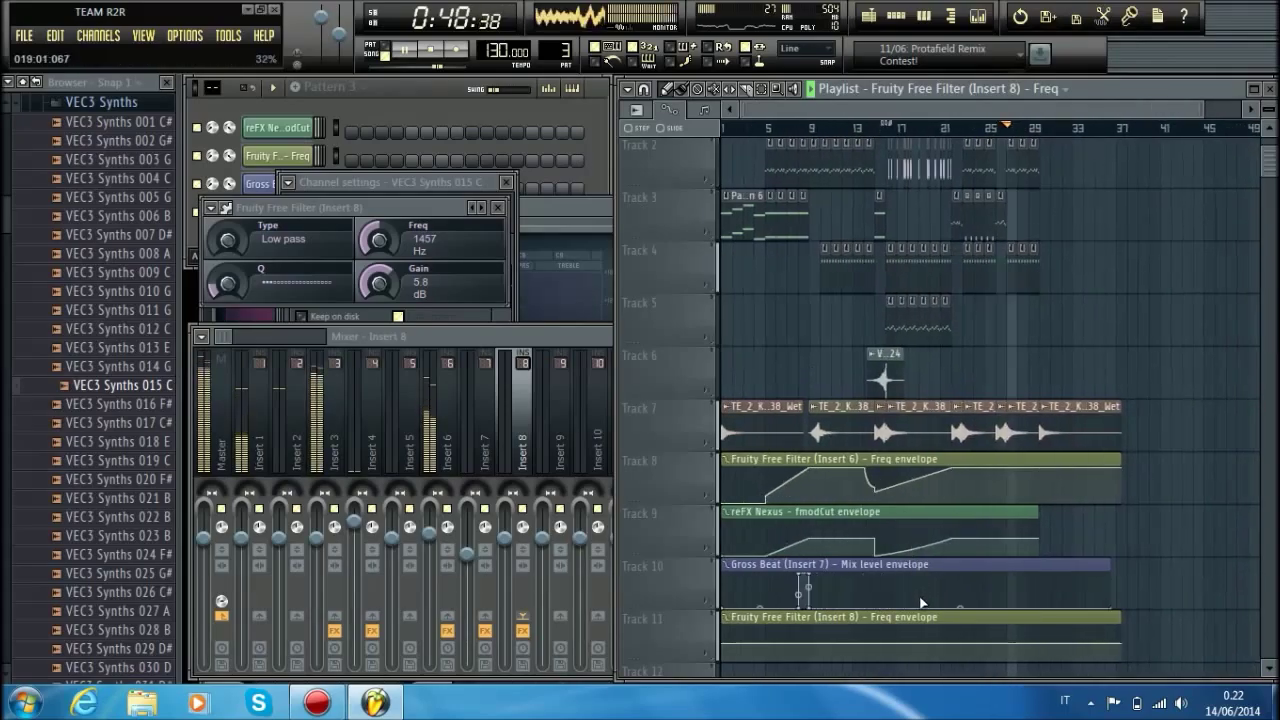
left_click_drag(915, 619, 762, 250)
left_click(900, 130)
scroll(891, 283, "up", 5)
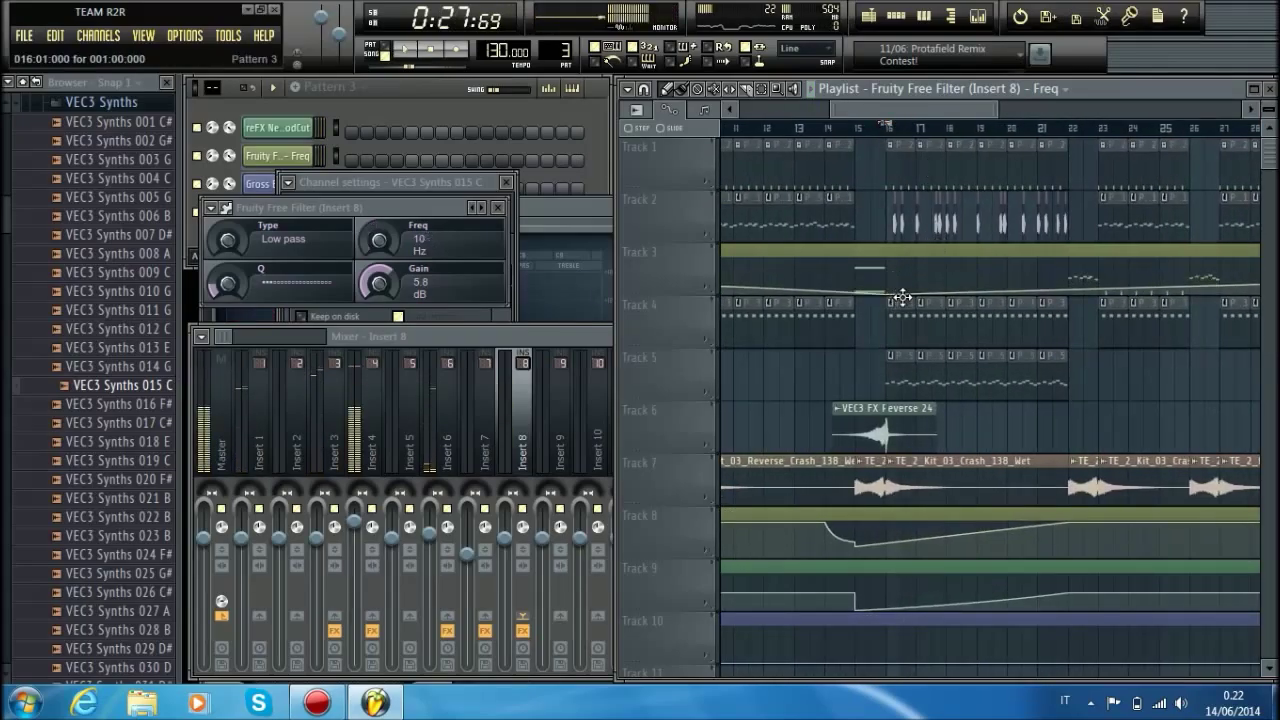
mouse_move(1062, 270)
left_mouse_down()
mouse_move(1090, 270)
mouse_move(1073, 272)
left_mouse_up()
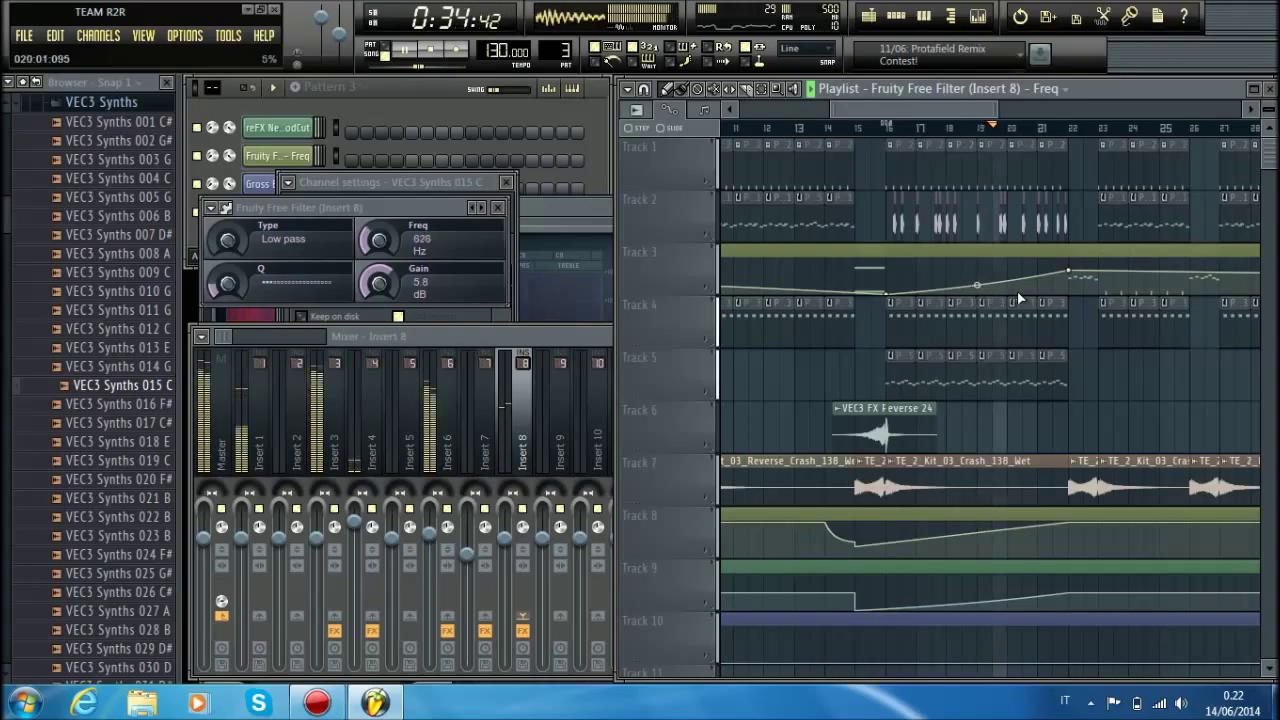
scroll(966, 218, "down", 4)
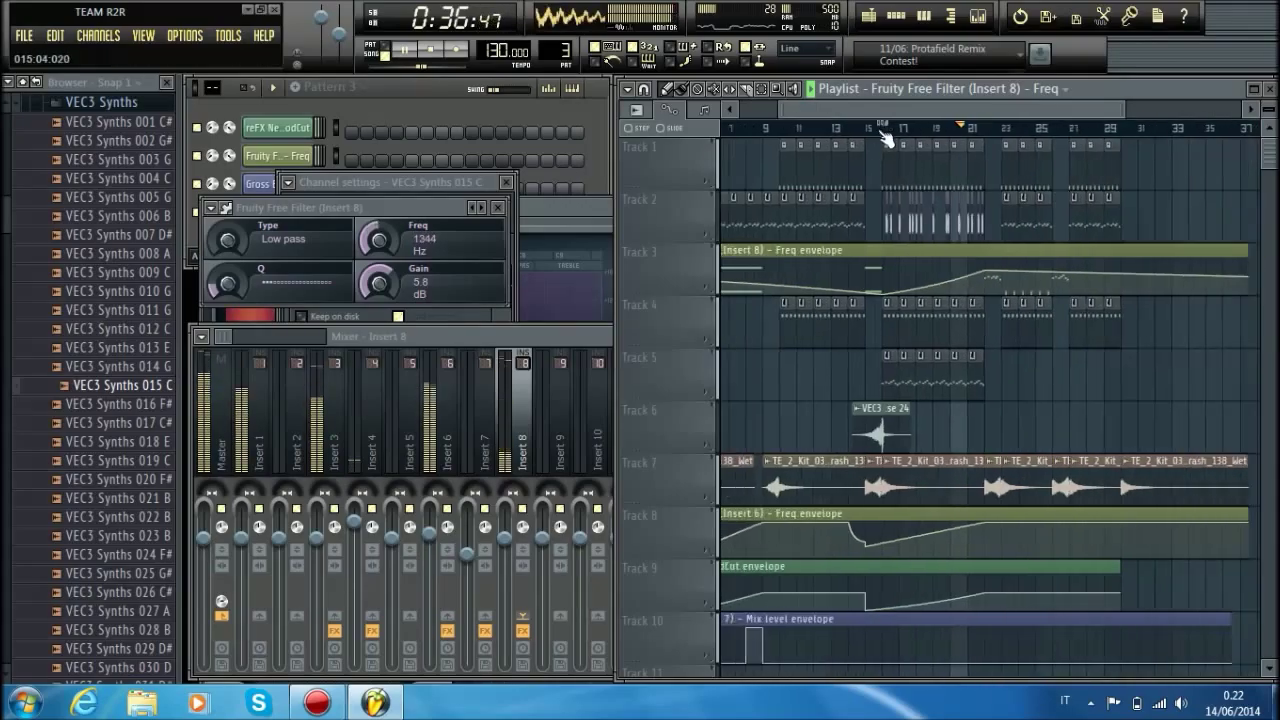
key("space")
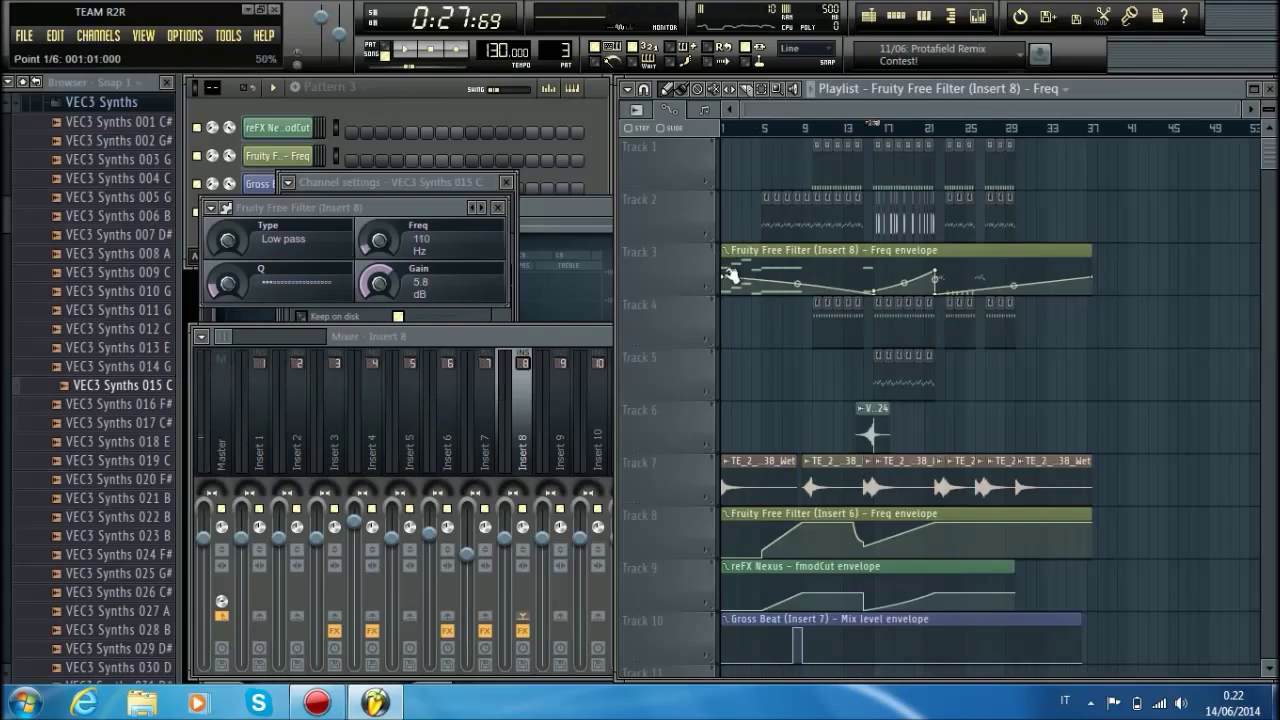
Flatten the Insert 8 filter automation to minimum before bar 16 and move the clip back down to Track 11.
key("space")
left_click_drag(878, 252, 743, 471)
scroll(1252, 186, "up", 3)
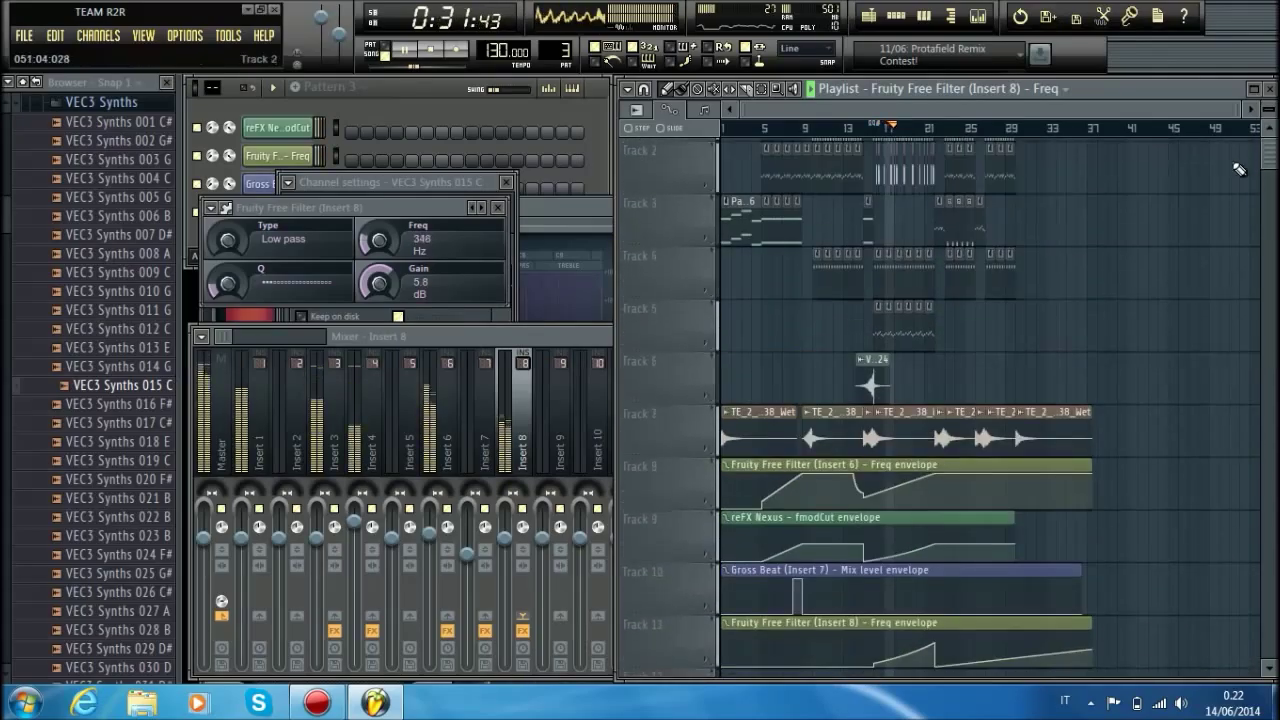
scroll(1252, 186, "up", 1)
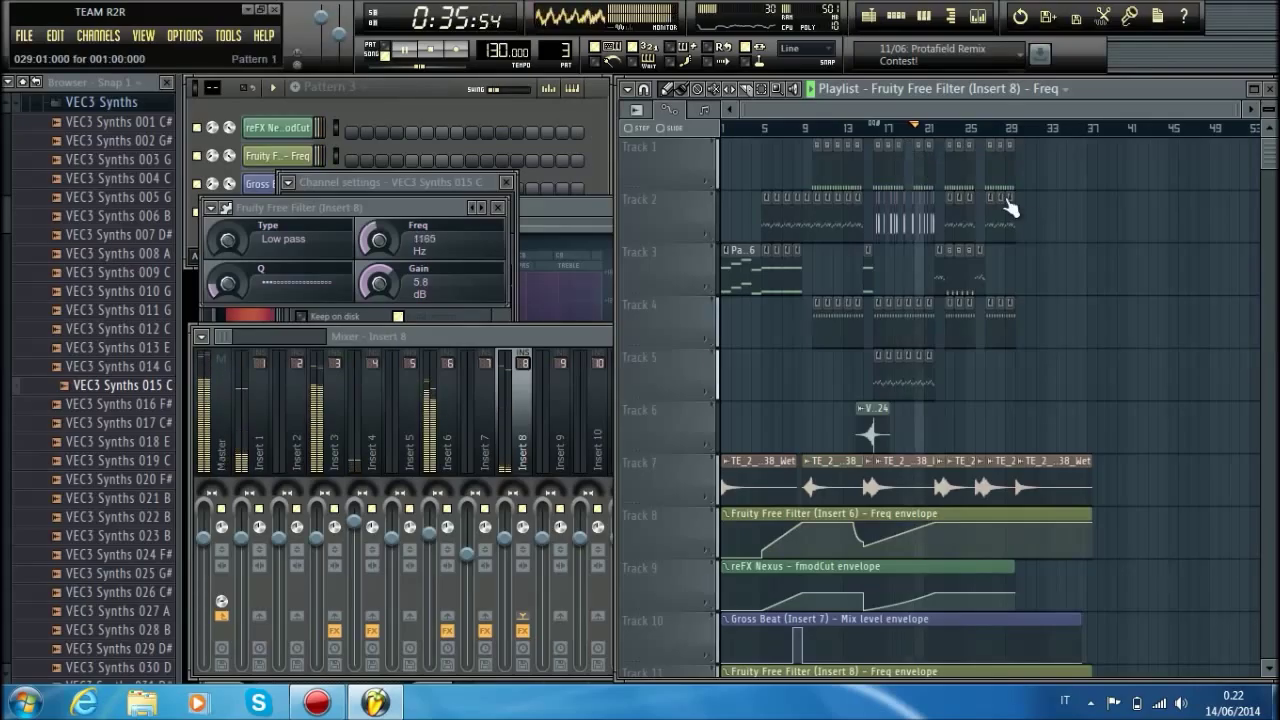
Place Pattern 4 clips on Track 3 at bars 20 and 21.
scroll(942, 130, "up", 4)
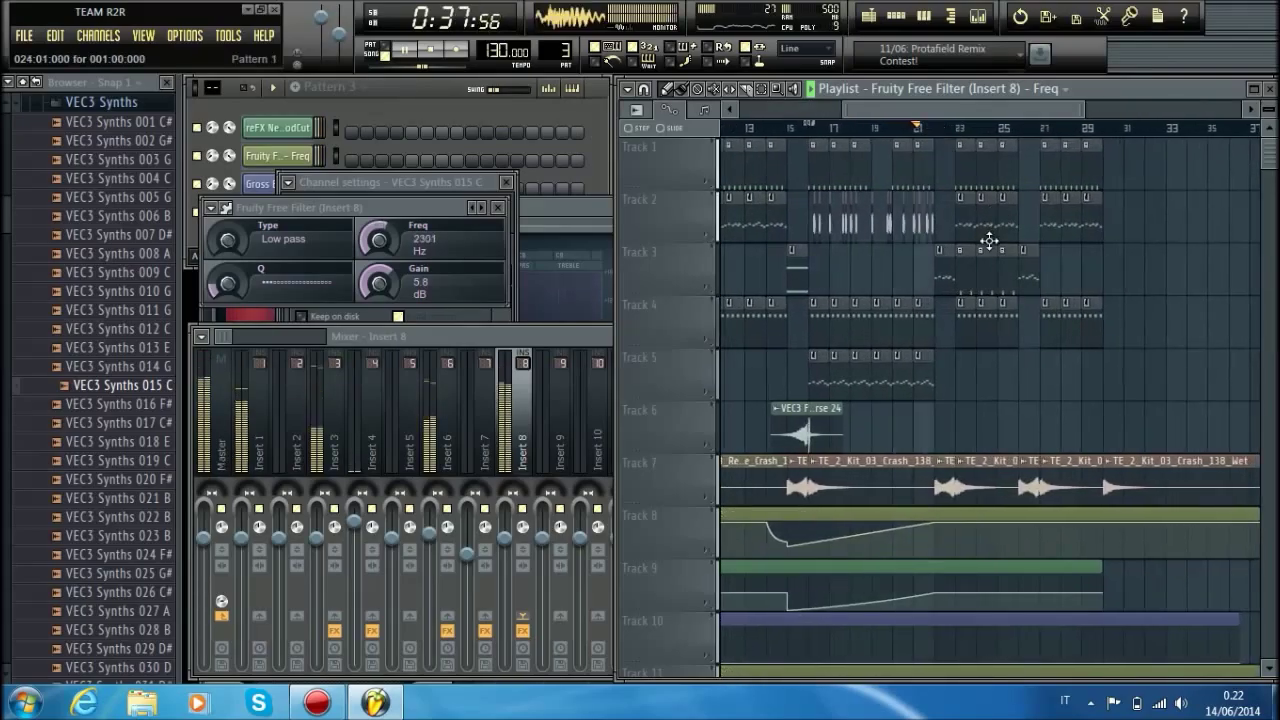
left_click(951, 265)
left_click_drag(951, 265, 894, 257)
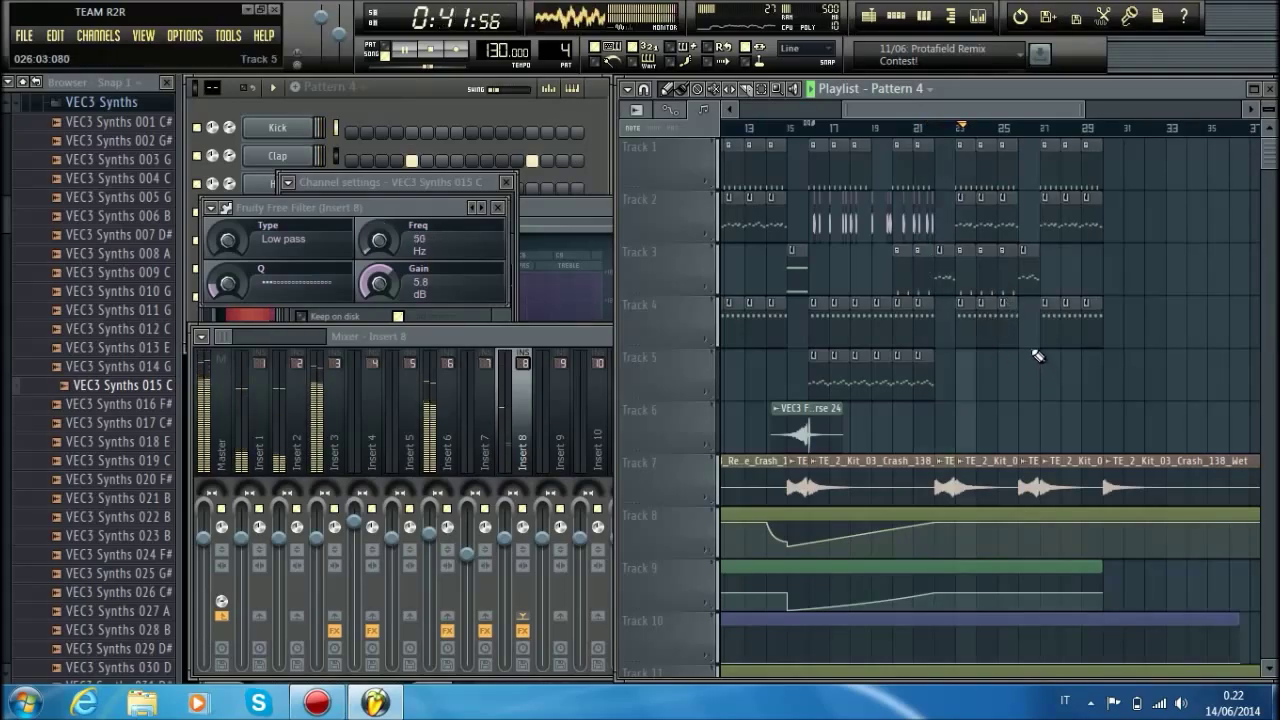
Open the Snare channel settings, reverse the sample and raise its pogo effect.
left_click(607, 120)
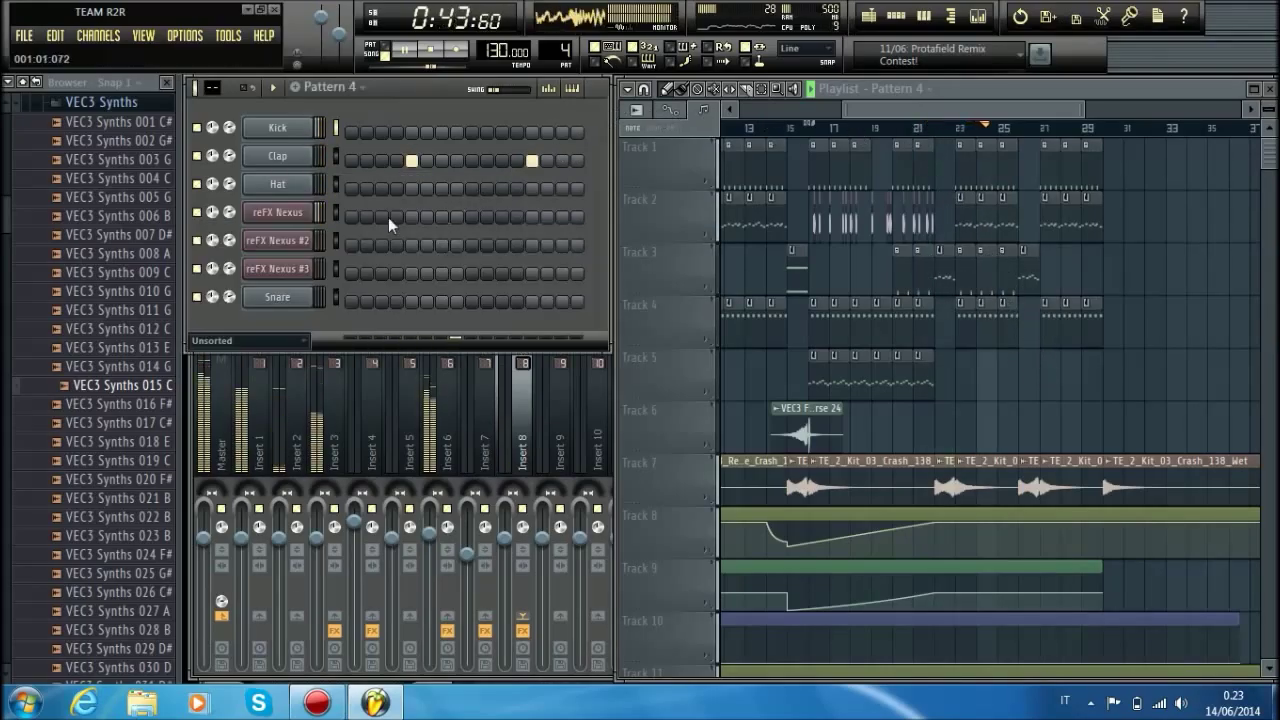
left_click(303, 298)
left_click(310, 553)
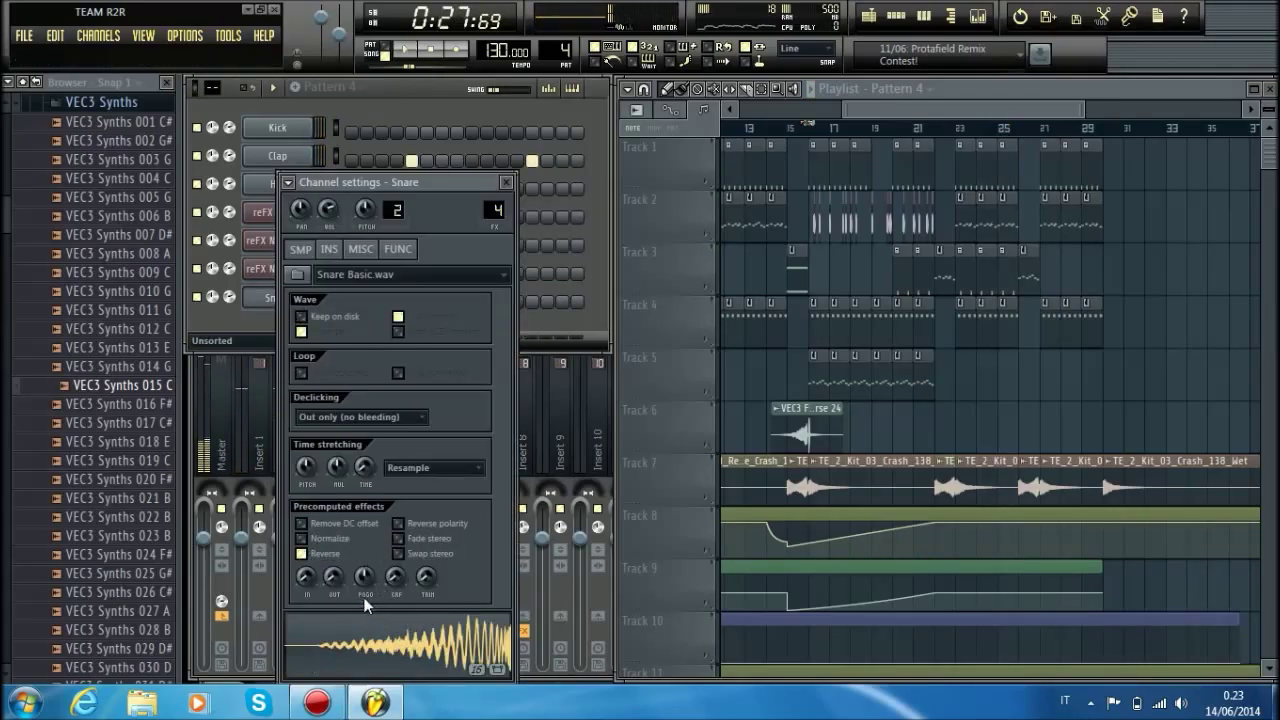
left_click_drag(365, 580, 365, 539)
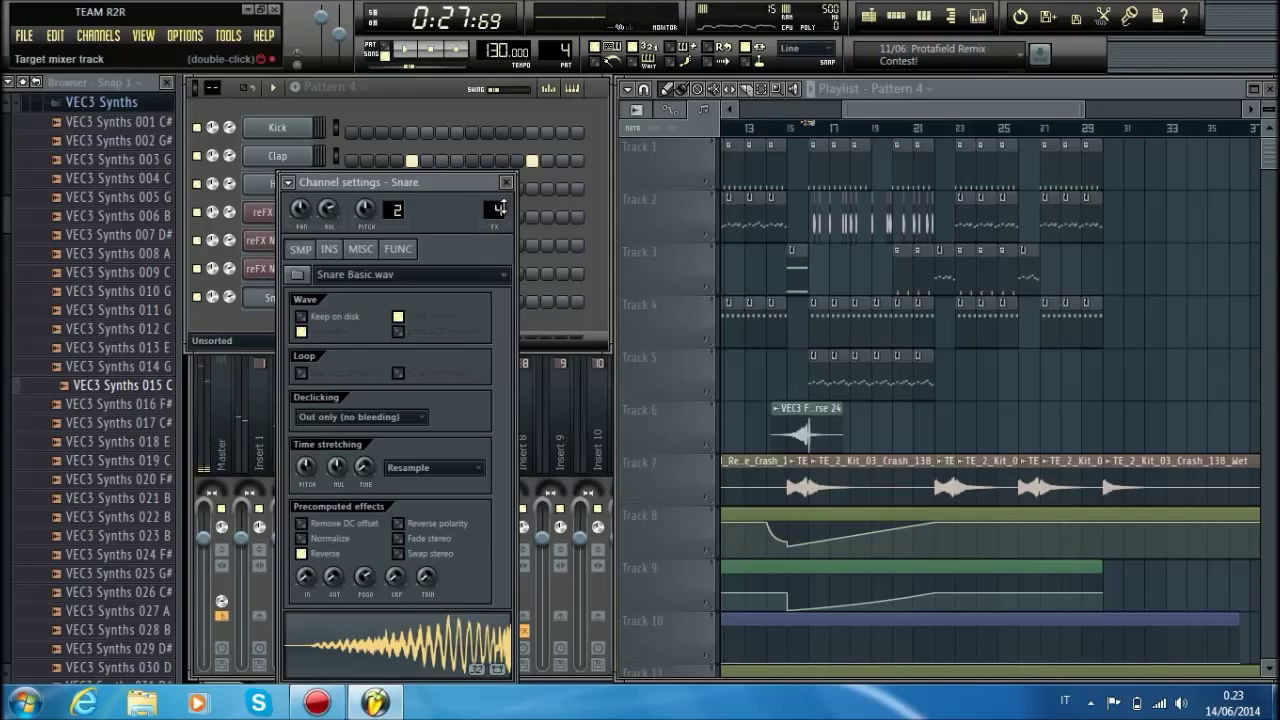
Route the Snare channel to the Master instead of Insert 4, enable its loop points and audition the sound.
scroll(502, 207, "down", 5)
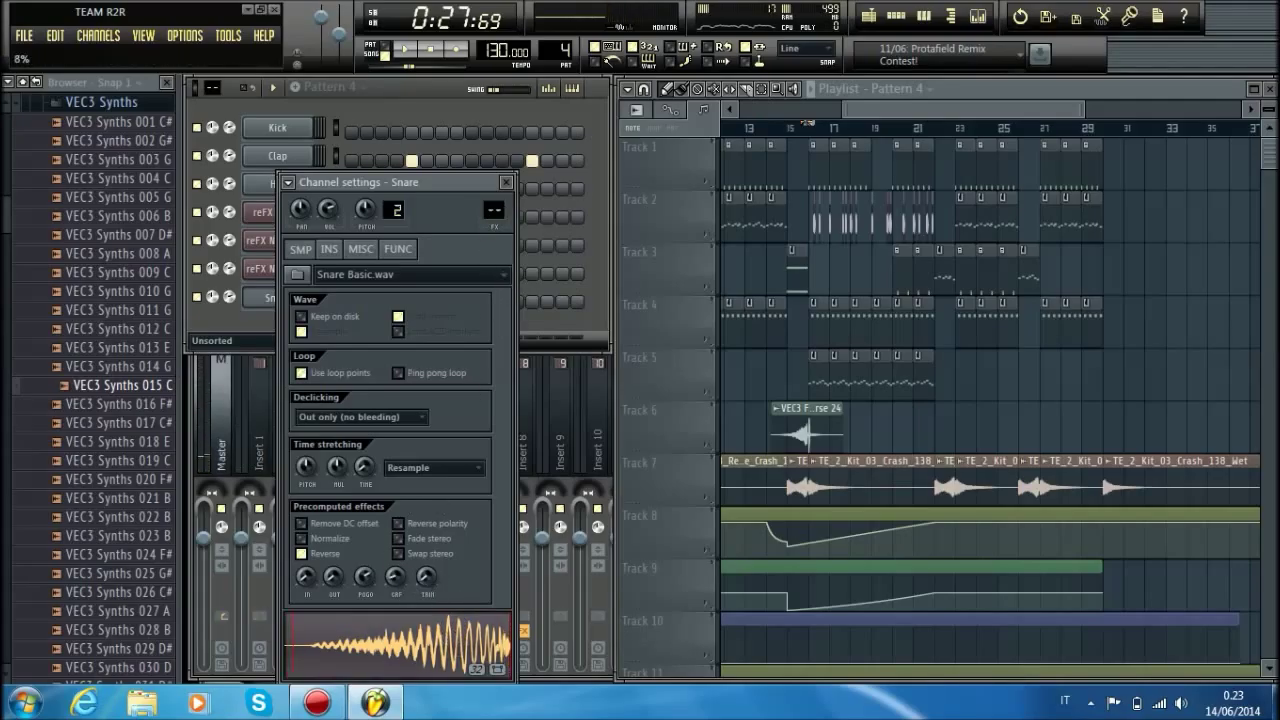
key("space")
key("space")
key("b")
key("2")
key("2")
left_click_drag(385, 570, 385, 658)
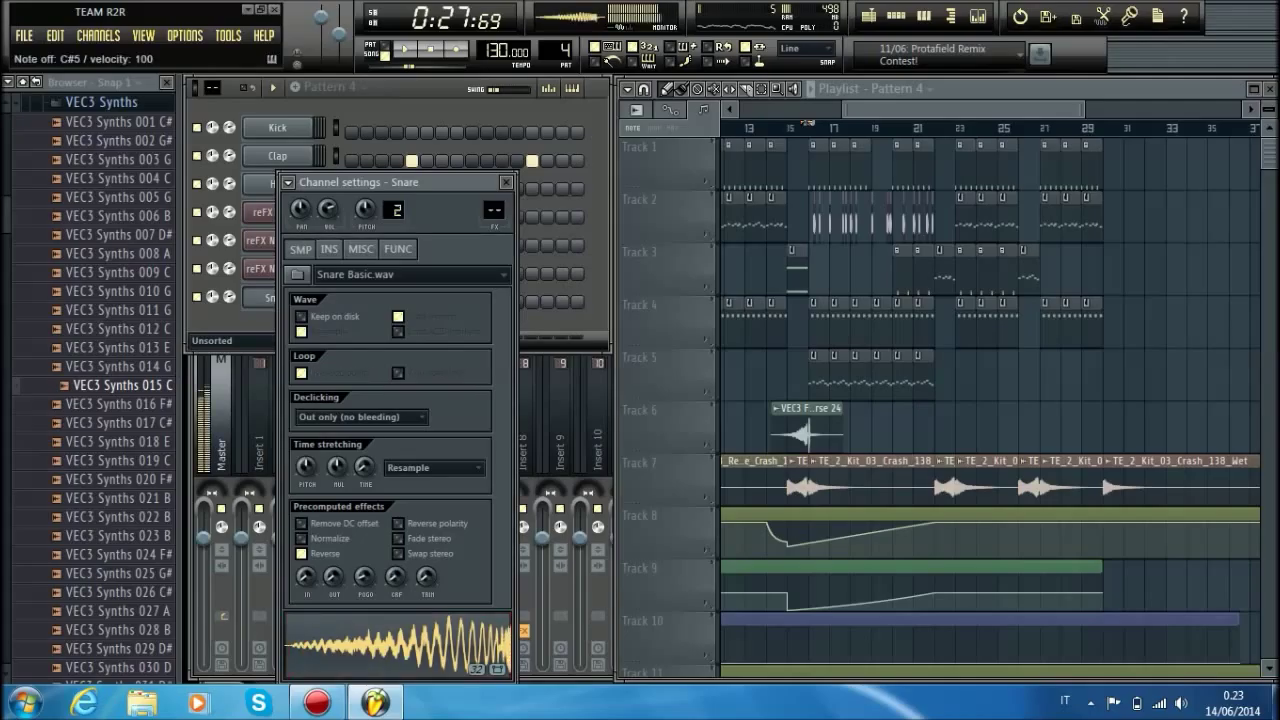
Adjust the trim of the reversed Snare sample while auditioning it.
left_click_drag(365, 577, 427, 564)
key("s")
key("s")
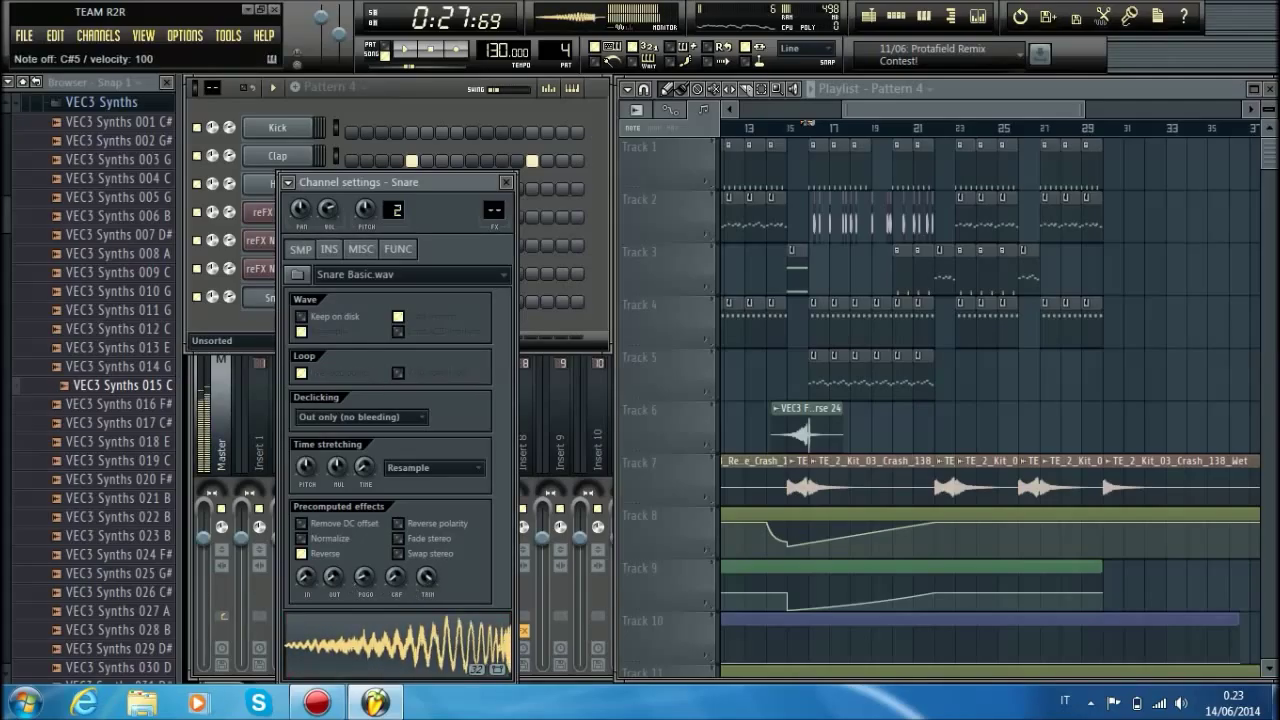
mouse_move(307, 577)
left_mouse_down()
mouse_move(307, 562)
mouse_move(305, 600)
left_mouse_up()
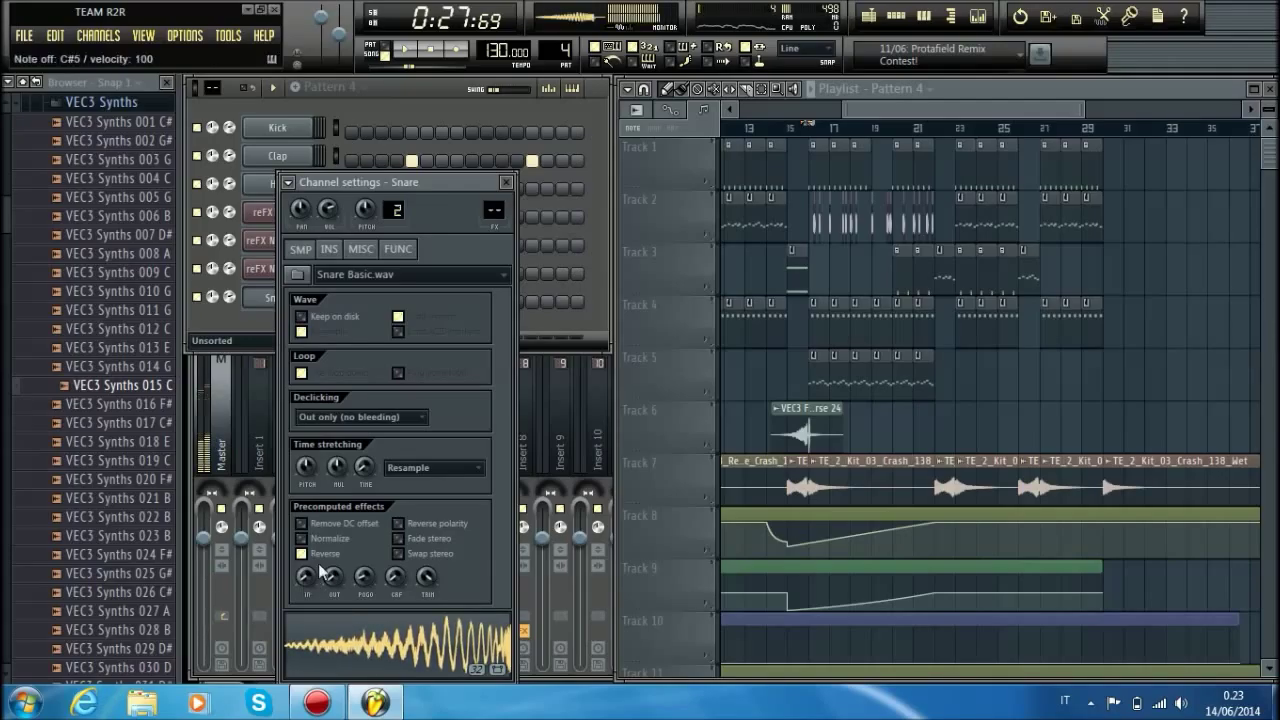
Create Pattern 7 with a single Snare hit on the first step and place it on Track 6 before bar 20.
left_click(600, 88)
left_click_drag(560, 58, 553, 49)
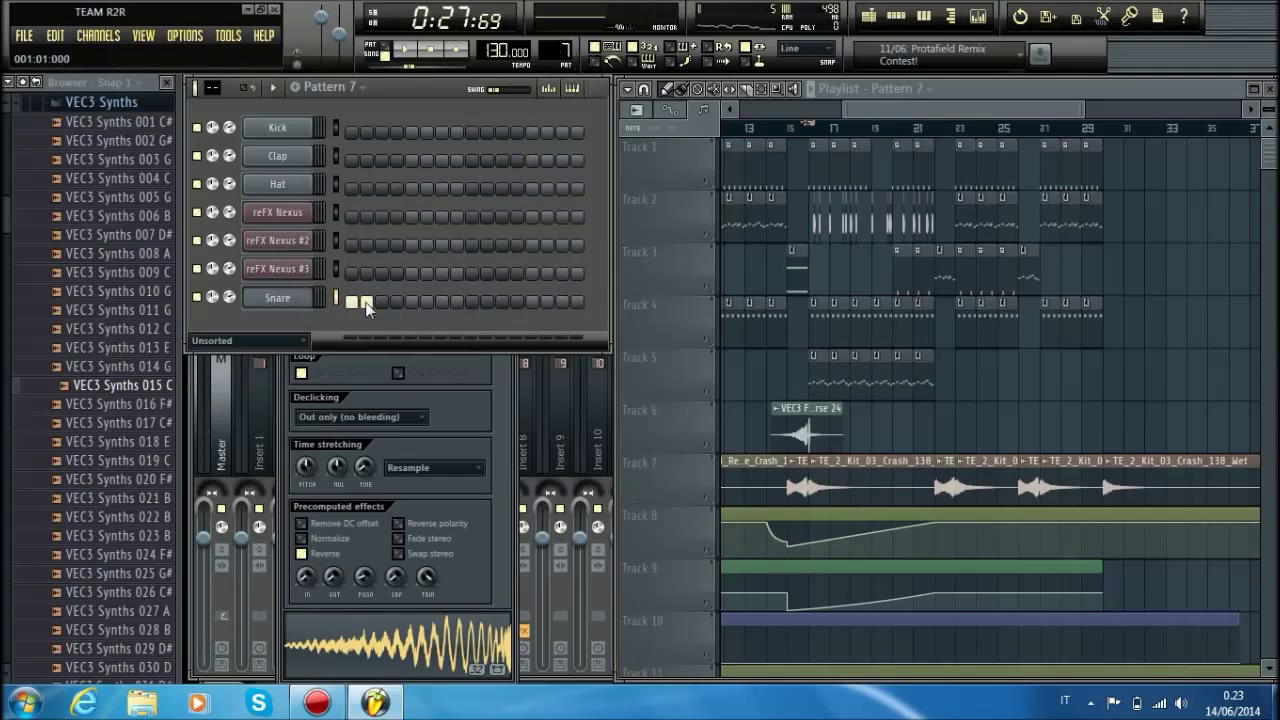
scroll(990, 218, "up", 3)
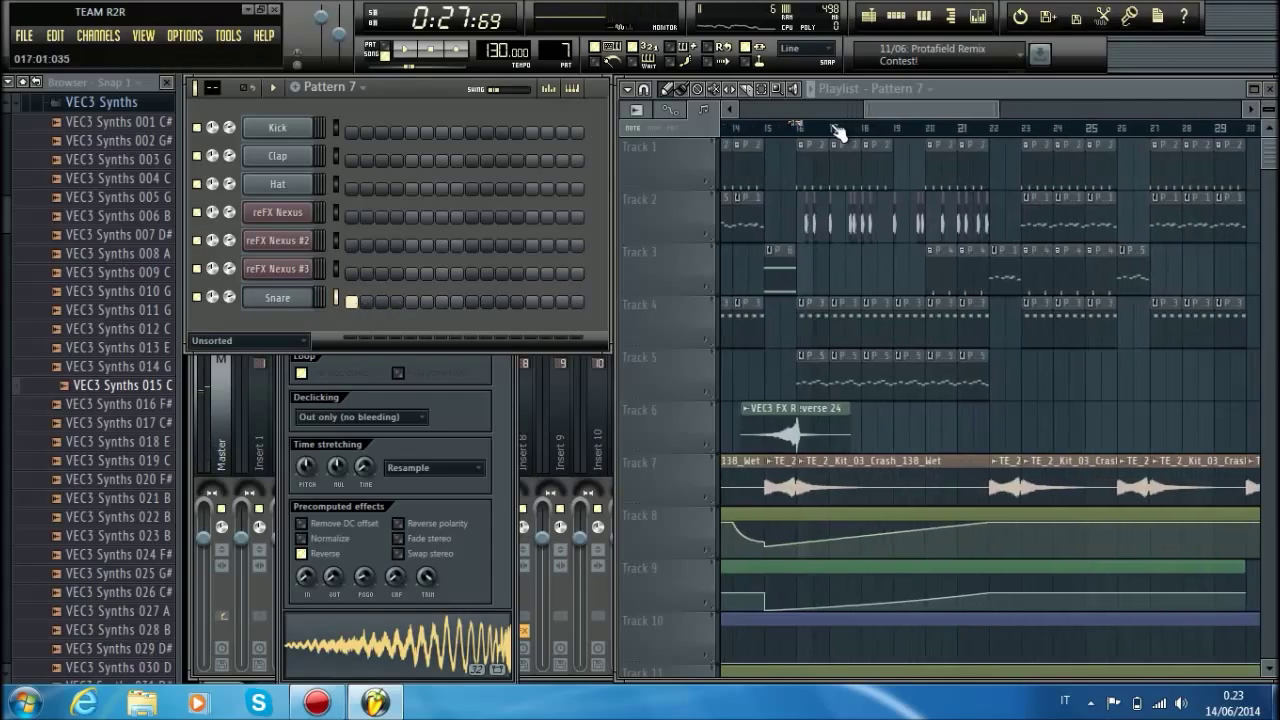
scroll(957, 129, "up", 3)
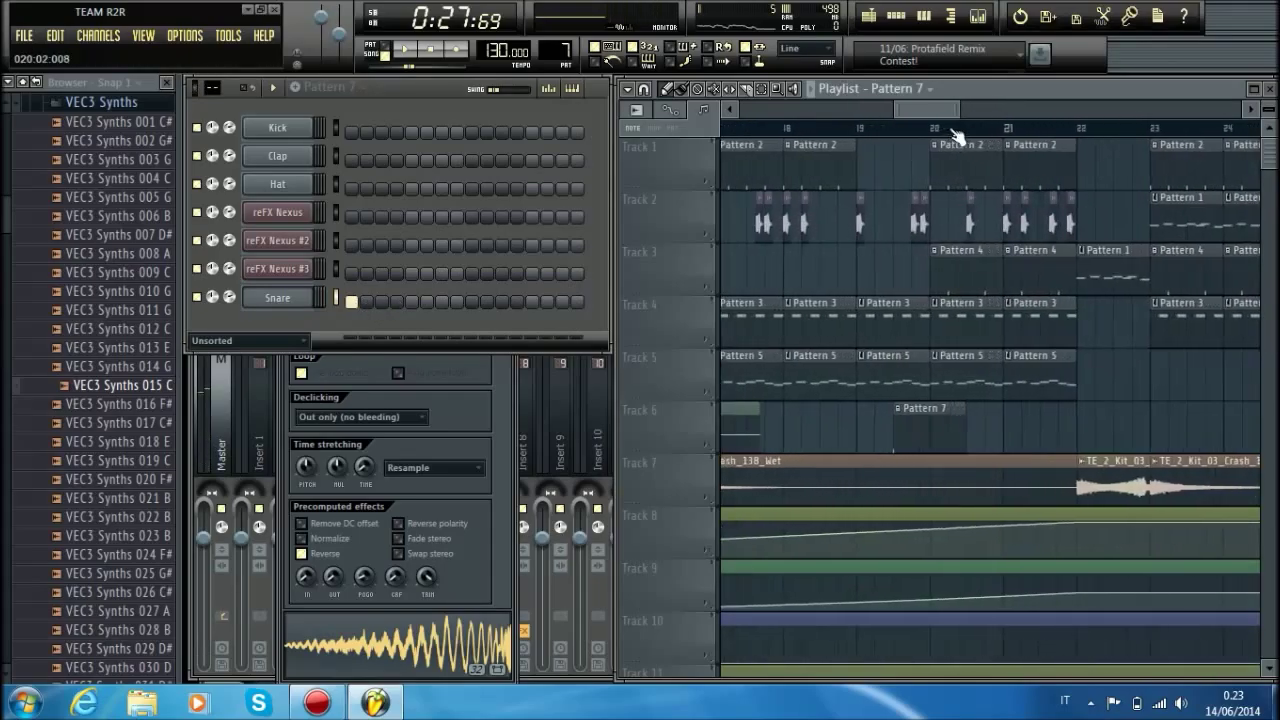
Position Pattern 7 clips on Track 6 just before bars 20 and 21, checking the timing by playing from before bar 20.
left_click(866, 112)
left_click_drag(871, 113, 932, 121)
left_click(888, 131)
key("space")
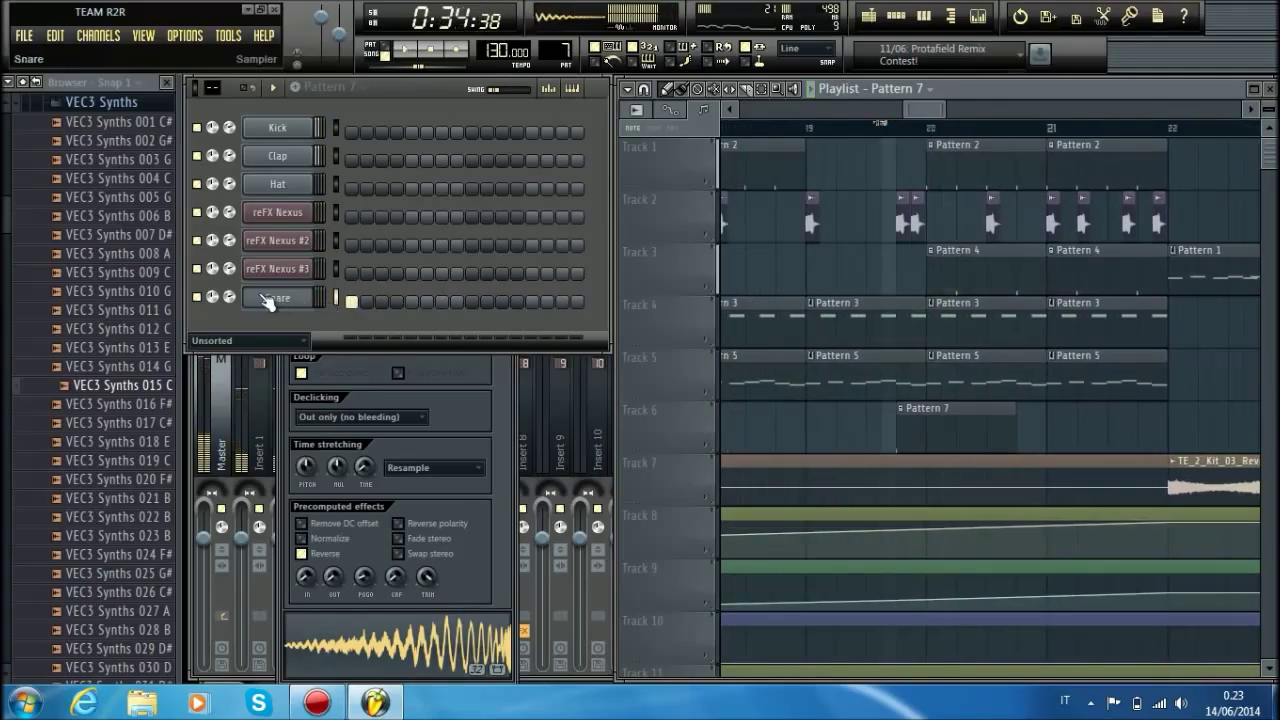
left_click(272, 294)
key("space")
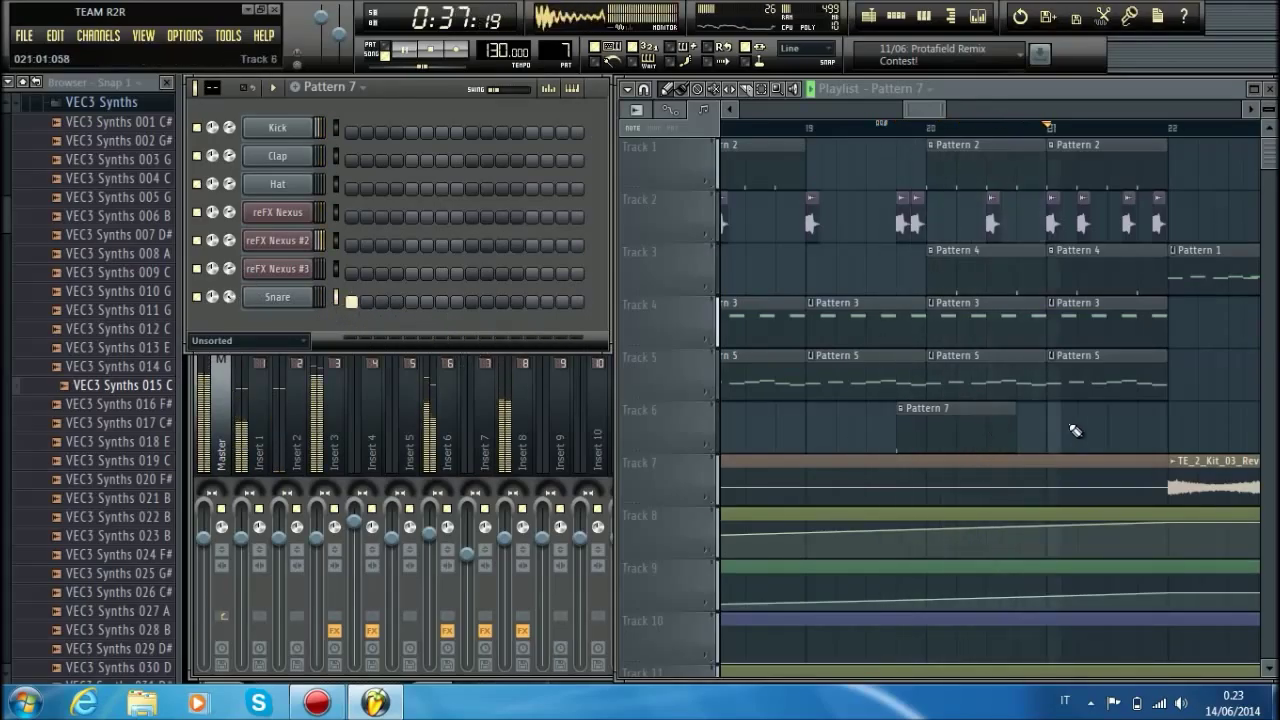
key("space")
left_click_drag(983, 417, 1074, 440)
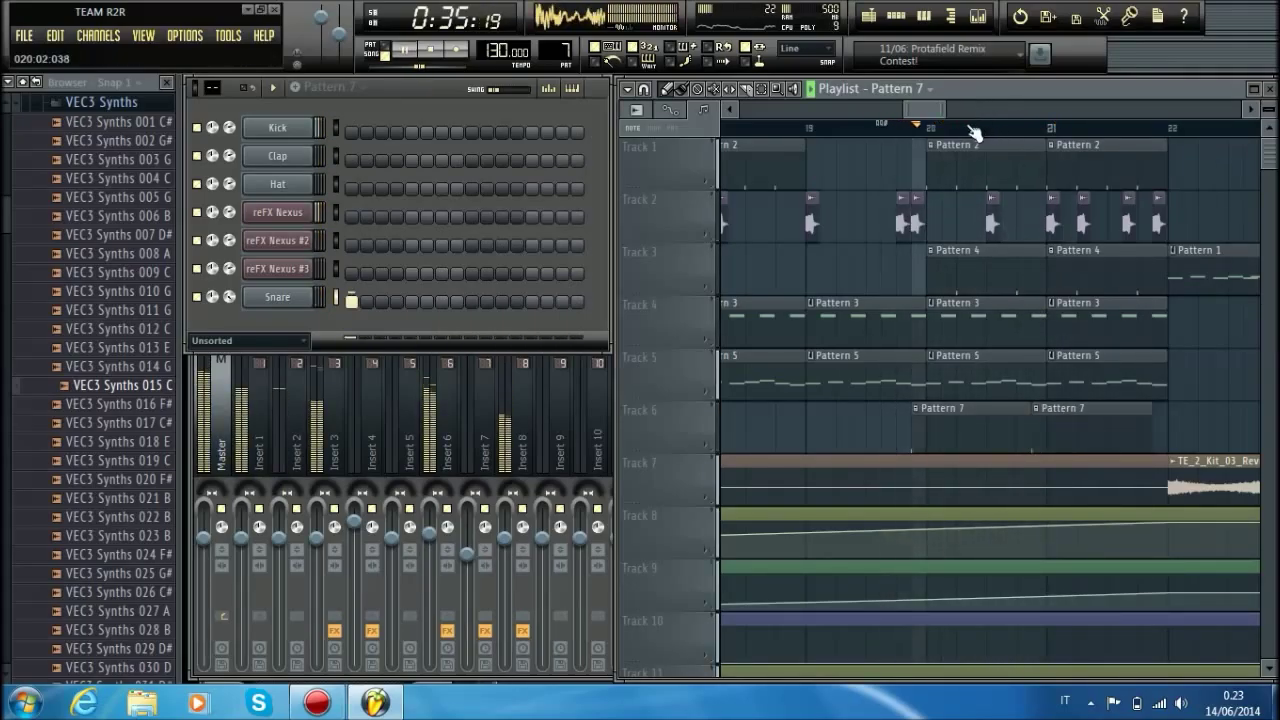
Try Pattern 7 clips on Tracks 5 and 6 around bar 23 and remove them again.
scroll(977, 126, "down", 6)
scroll(985, 132, "up", 6)
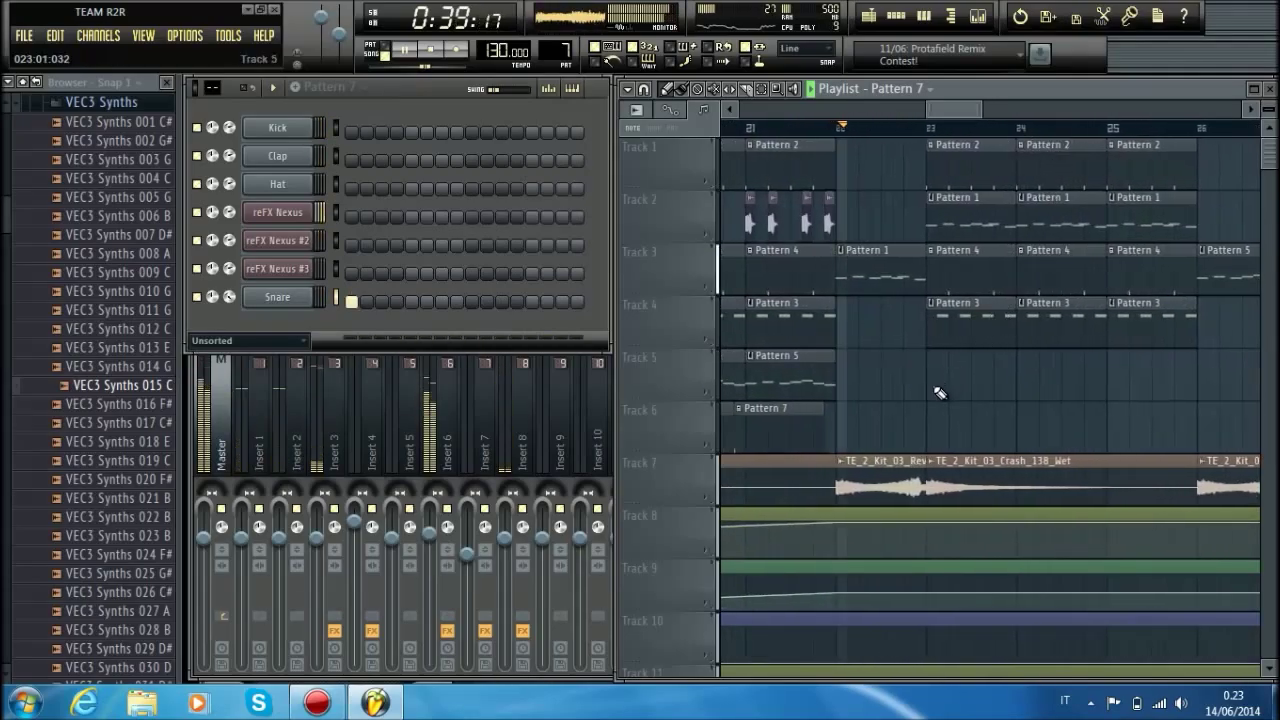
left_click(962, 391)
left_click(987, 427)
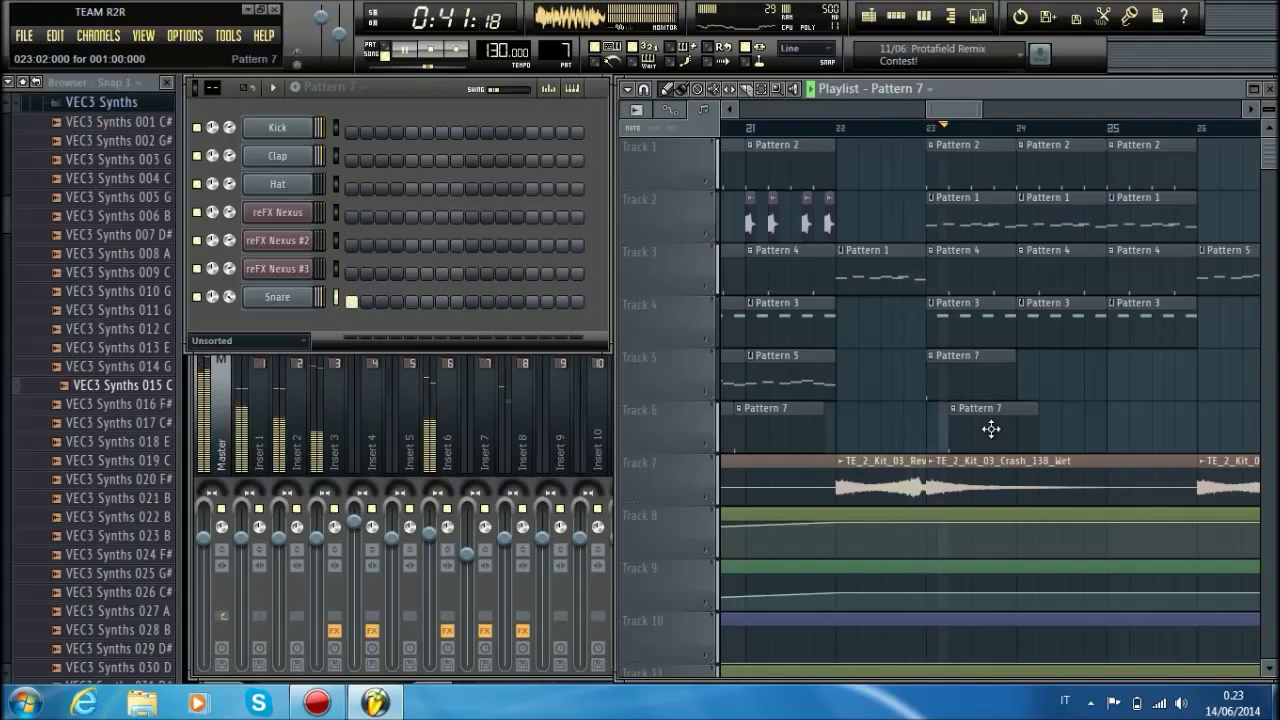
right_click(989, 429)
right_click(976, 387)
Raise the Snare channel's volume slightly while the arrangement plays.
scroll(915, 147, "down", 6)
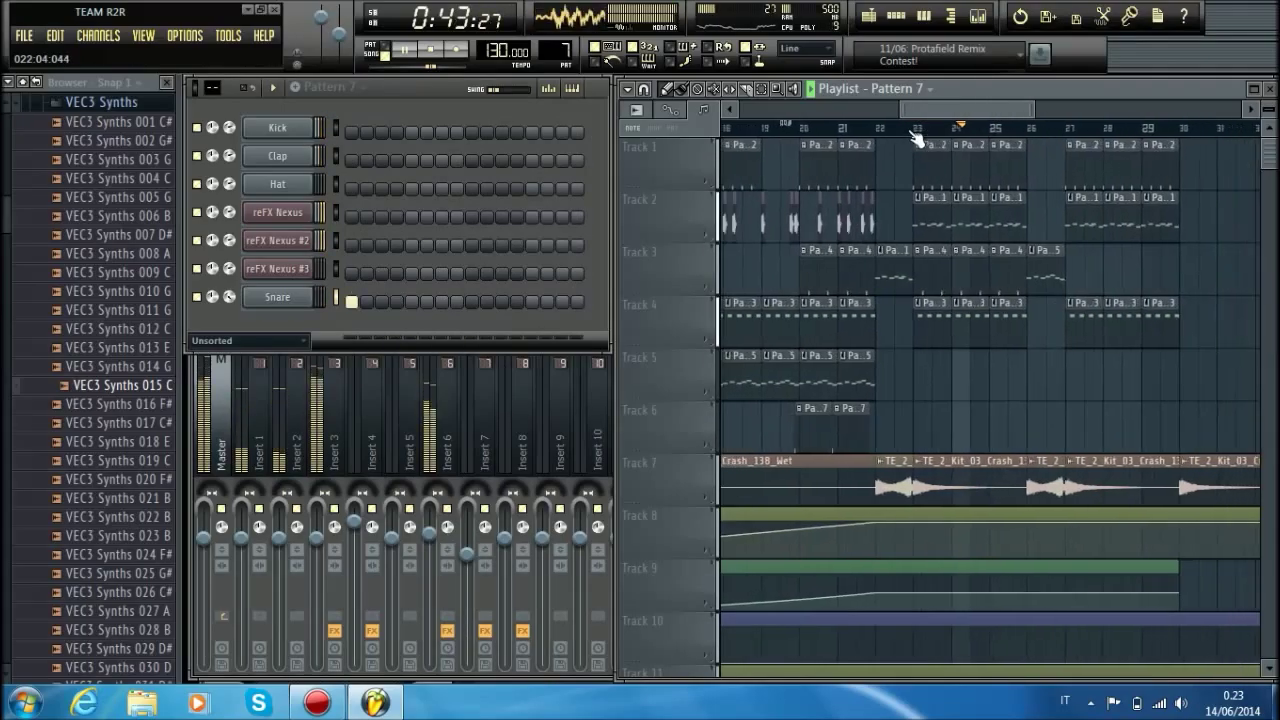
left_click_drag(230, 297, 230, 289)
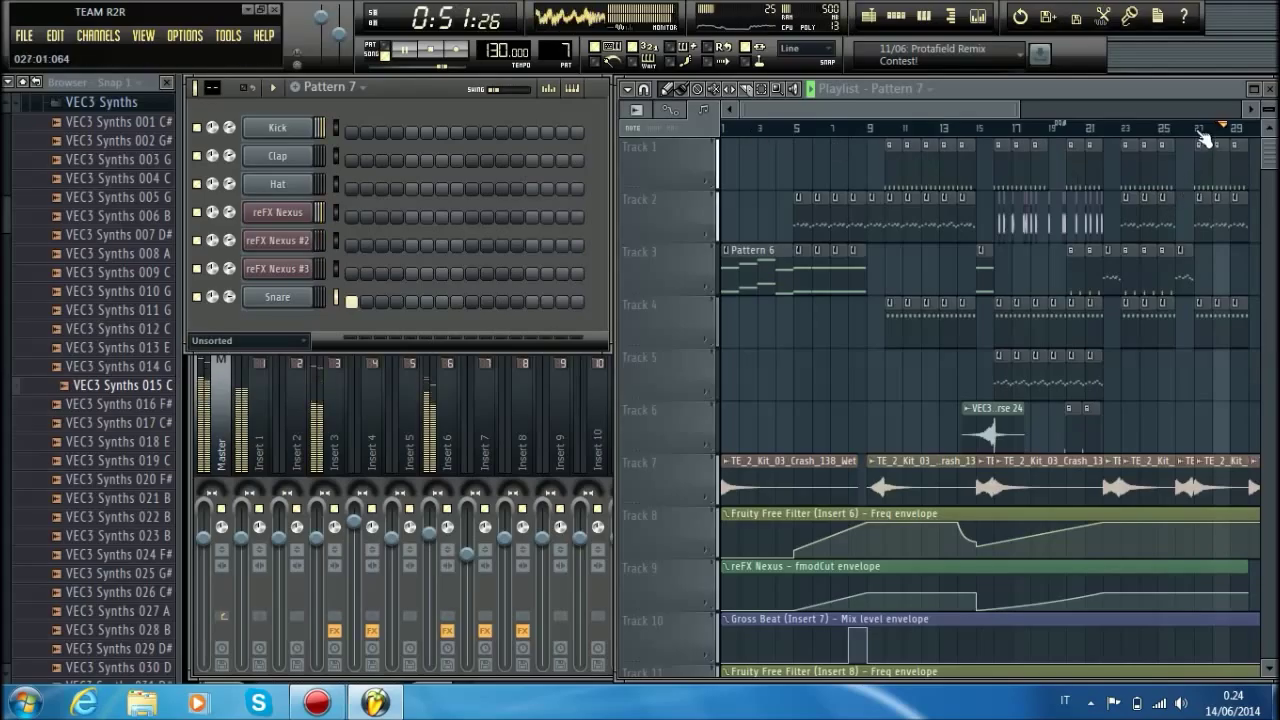
Replace the Pattern 1 clips on Track 2 at bars 27 to 29 with Pattern 5 clips.
scroll(1205, 138, "up", 5)
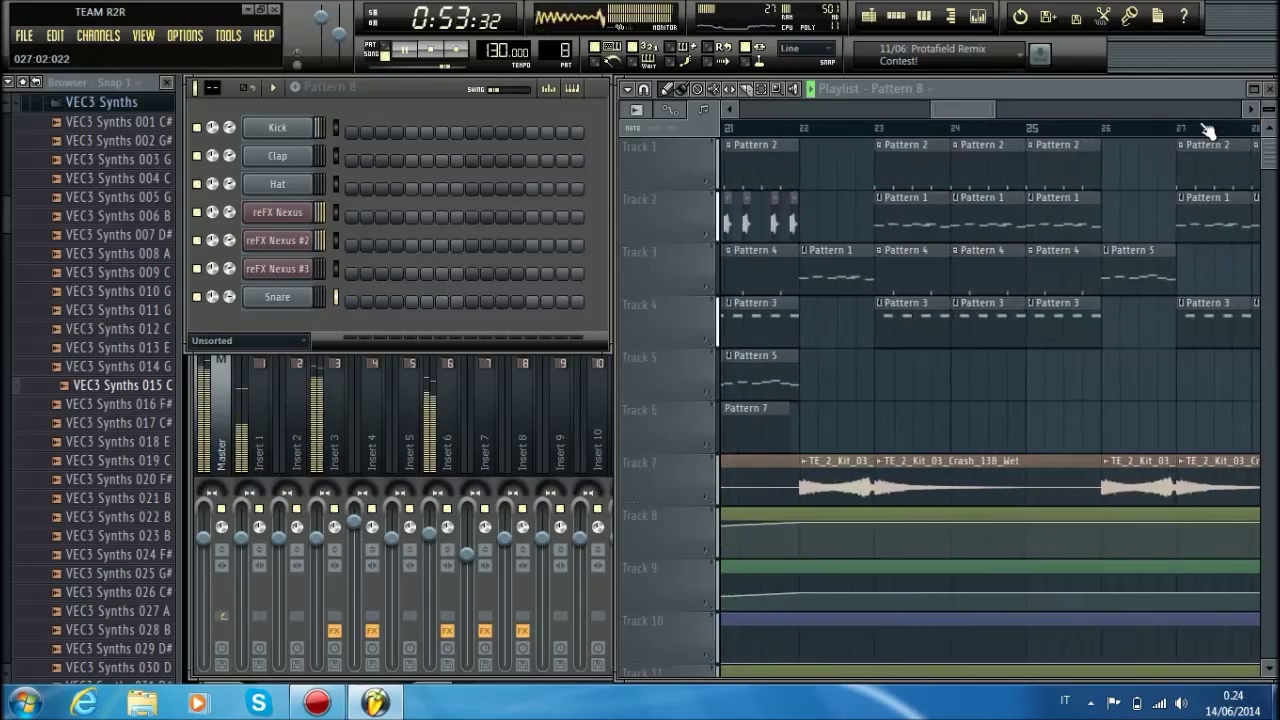
scroll(1205, 132, "down", 2)
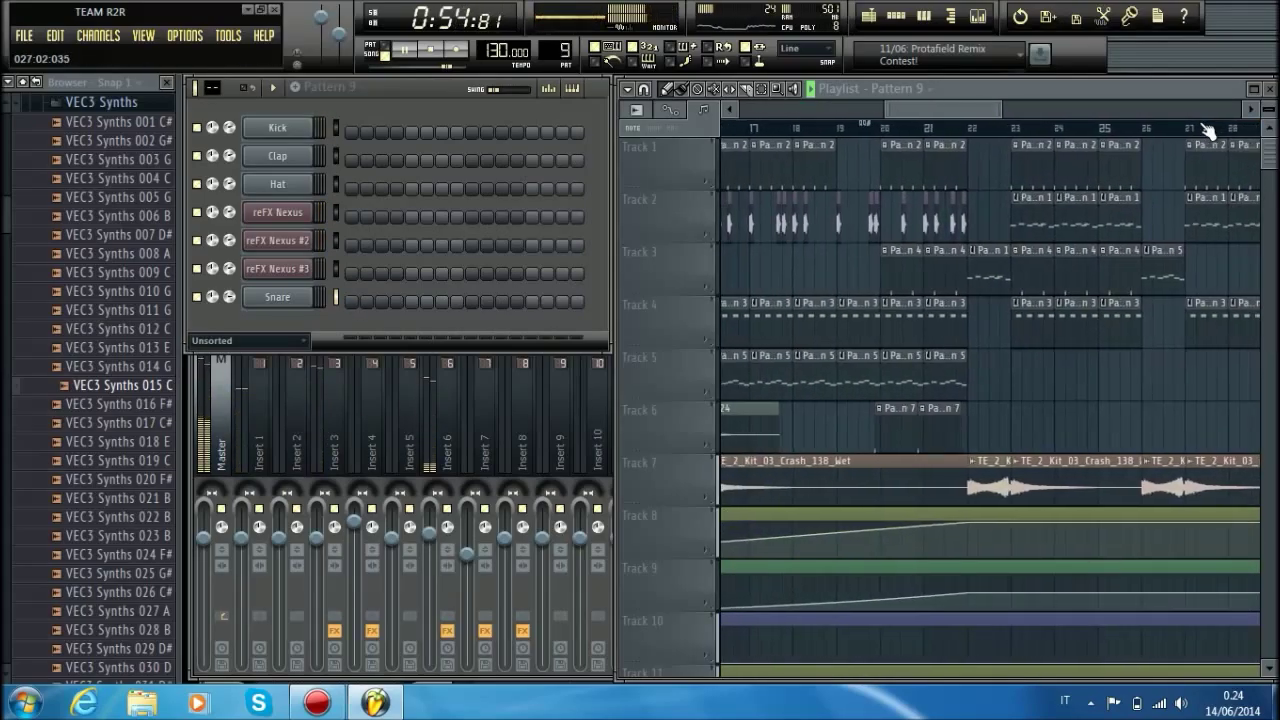
left_click(1155, 265)
scroll(1204, 219, "right", 3)
right_click(1142, 222)
left_click(1035, 228)
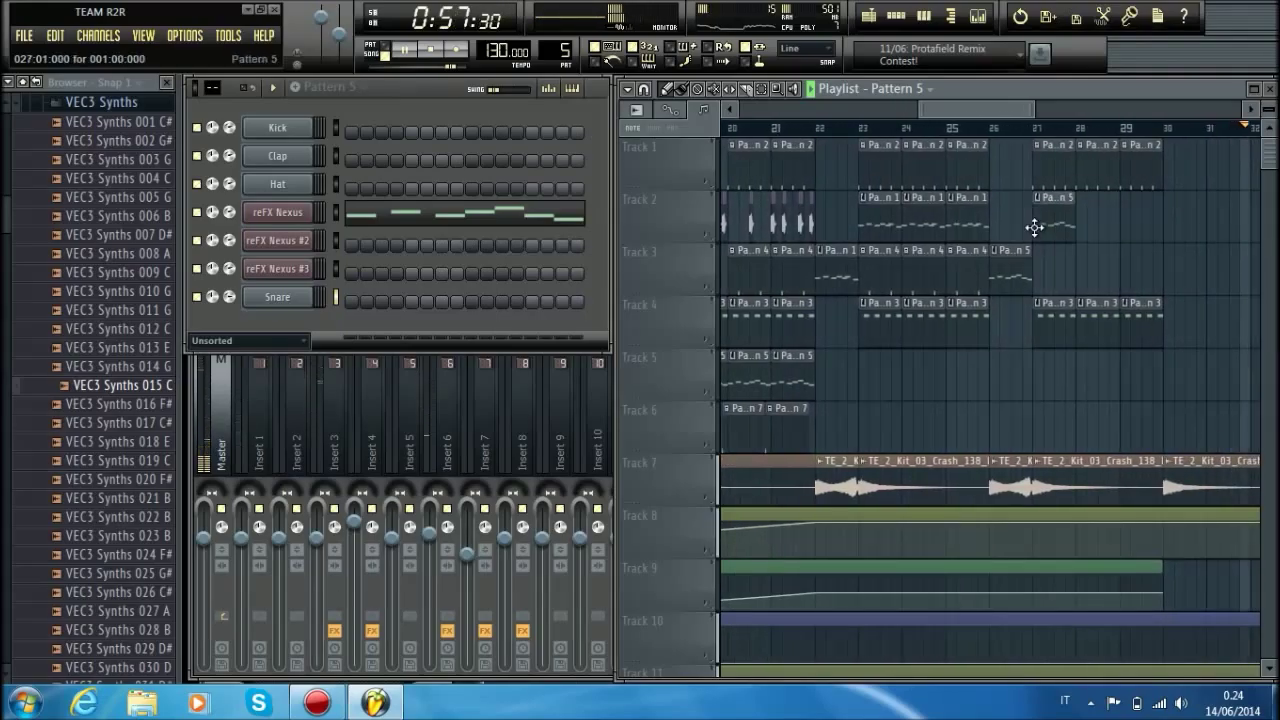
left_click(1092, 230)
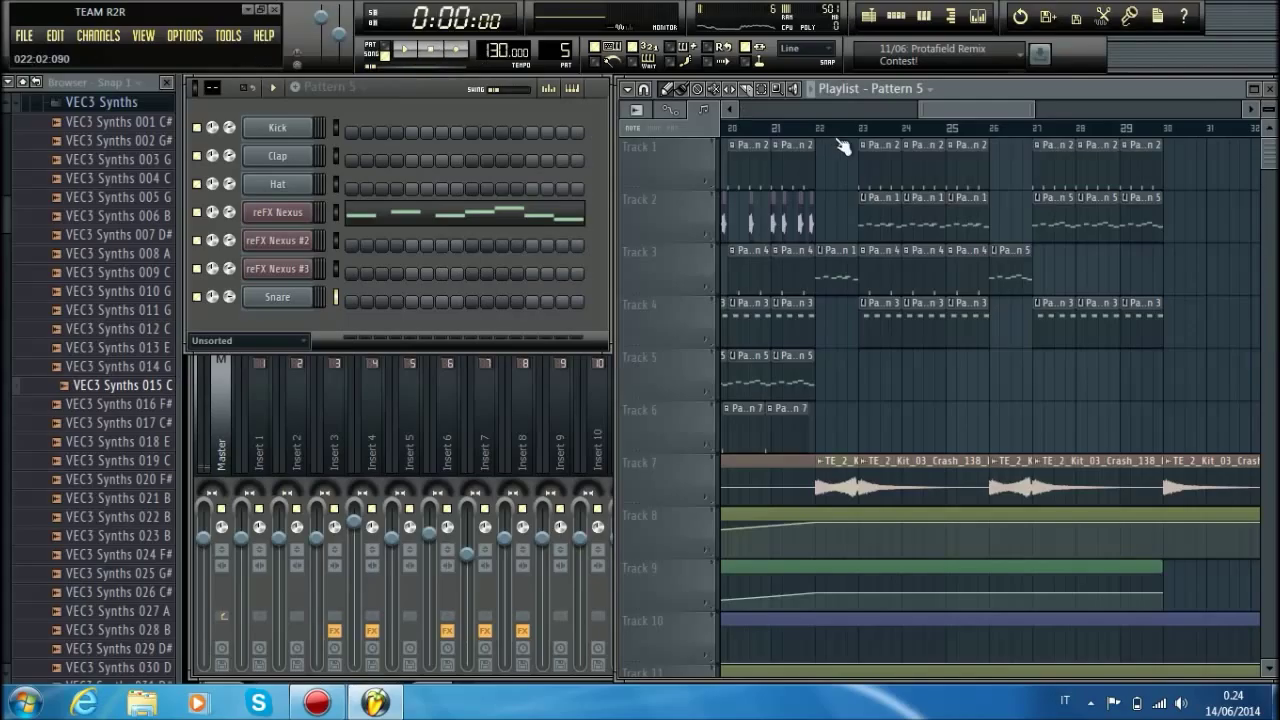
Play the arrangement from the beginning and collapse the browser folders.
scroll(843, 135, "down", 5)
key("space")
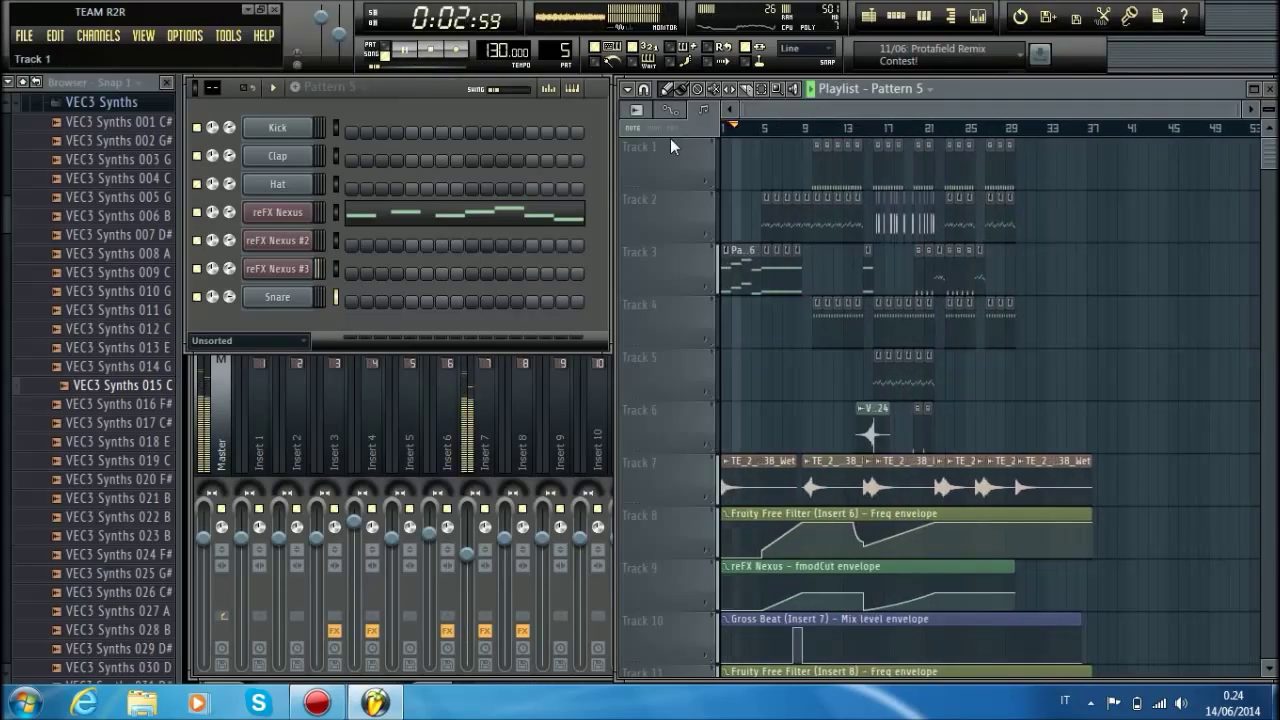
left_click(22, 82)
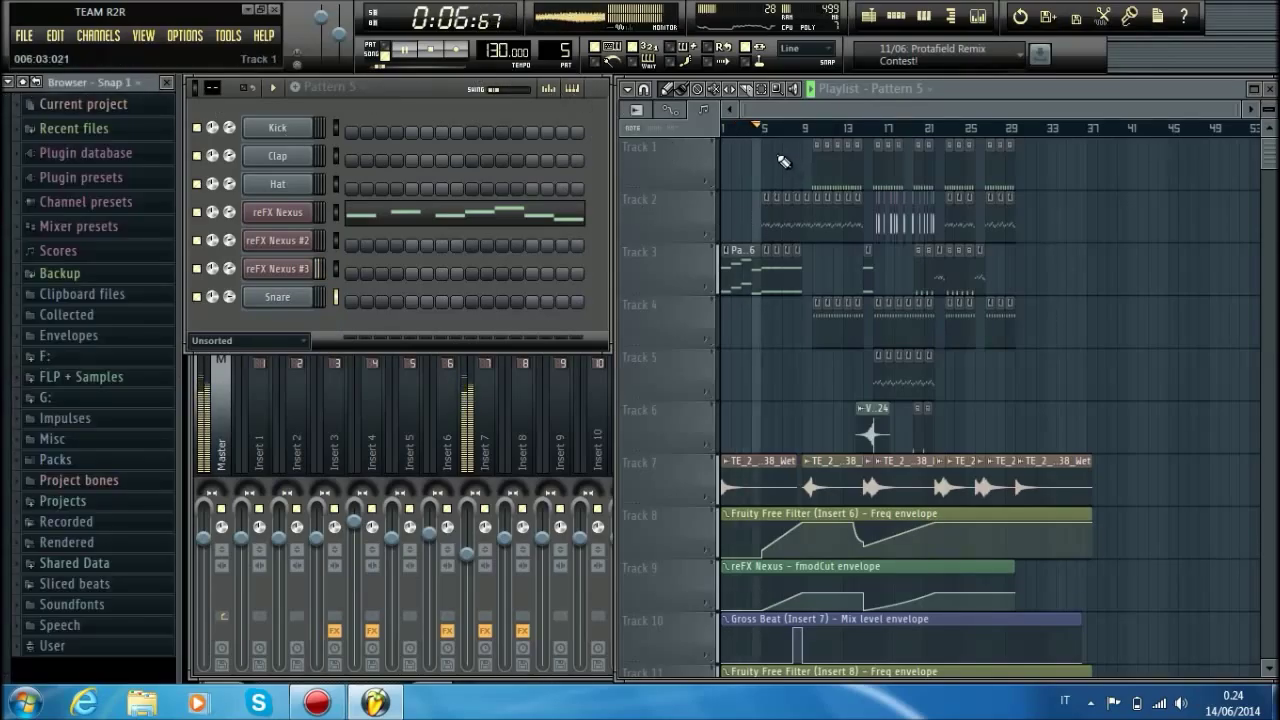
Maximize and detach the playlist so it fills the screen, and follow the whole arrangement during playback.
left_click(1253, 88)
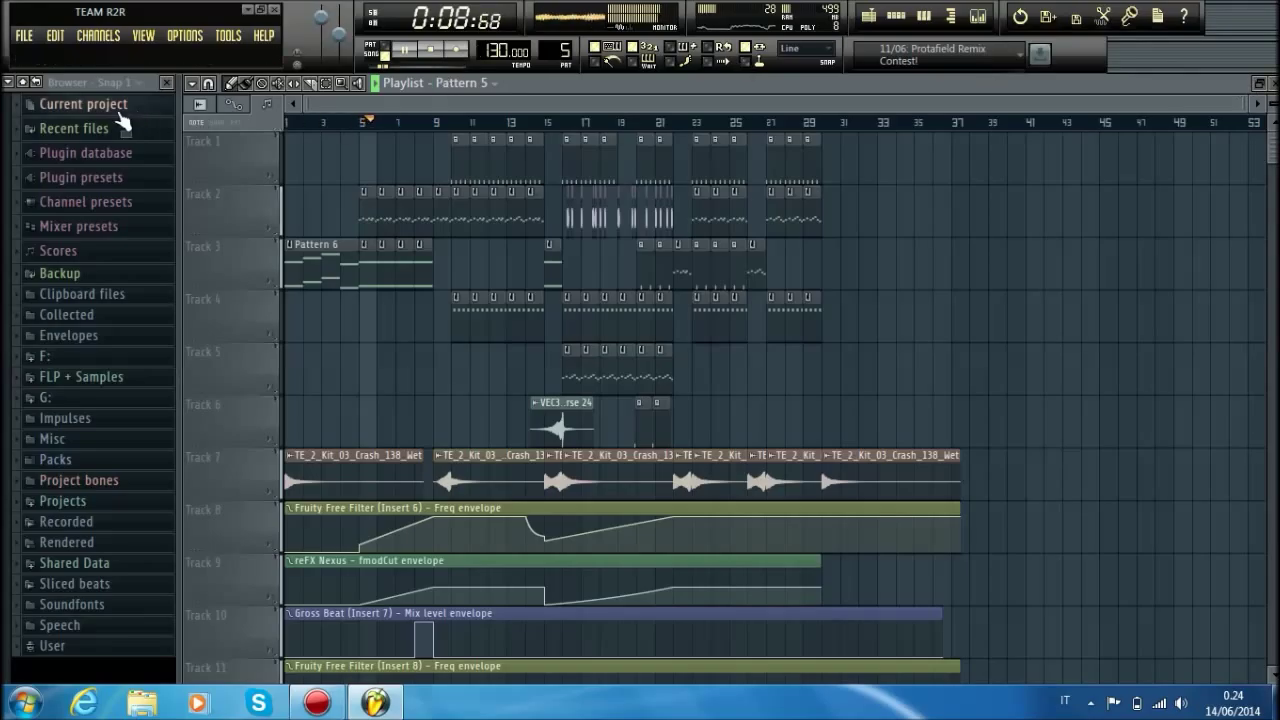
left_click(191, 82)
left_click(249, 326)
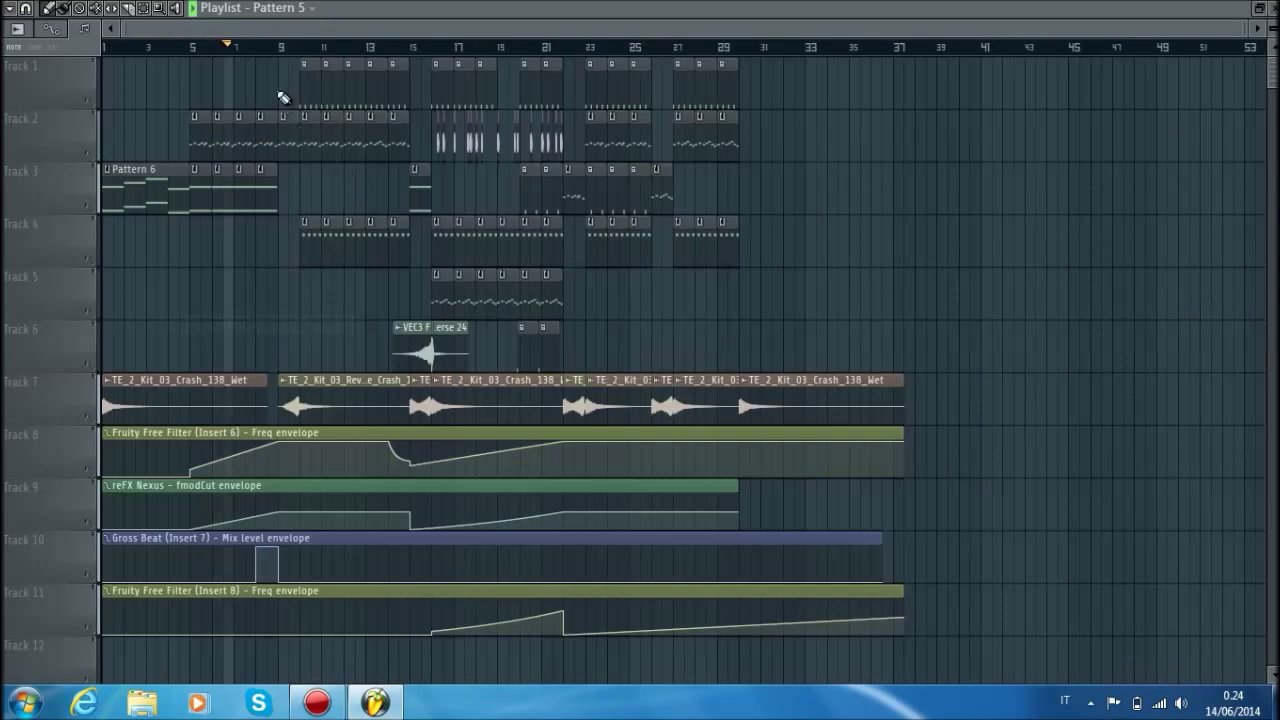
scroll(243, 47, "up", 4)
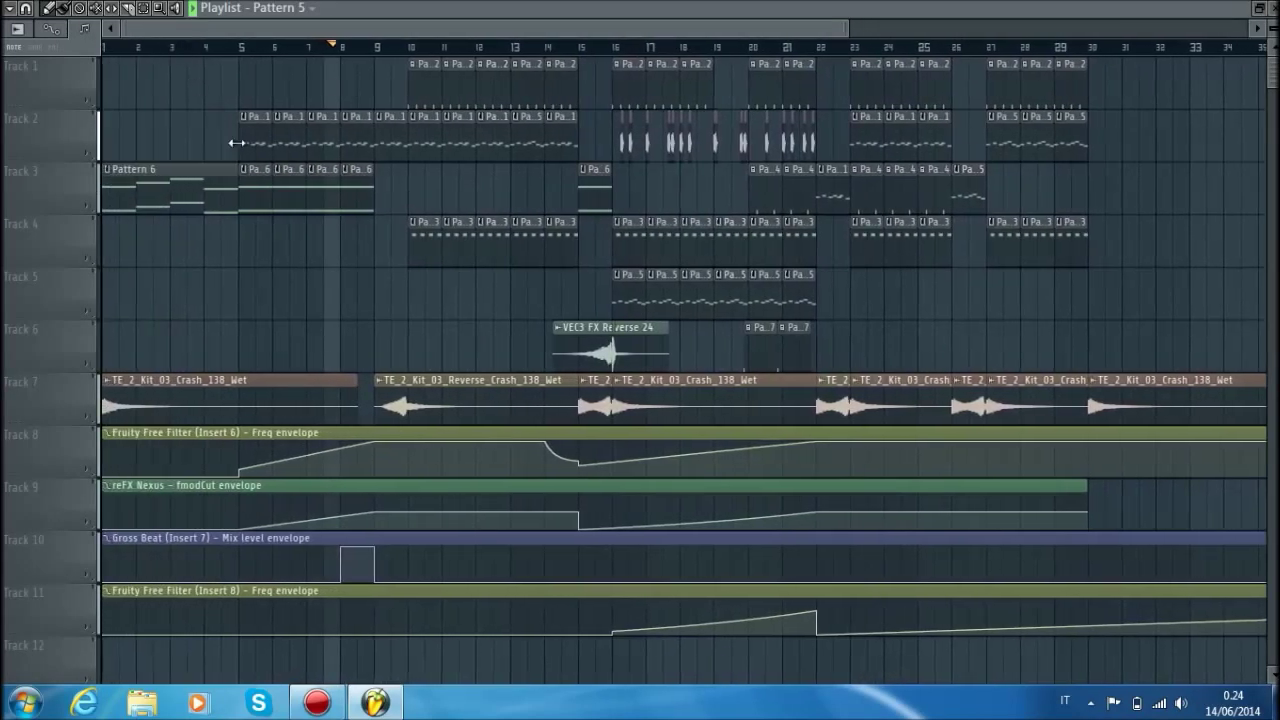
scroll(355, 47, "down", 2)
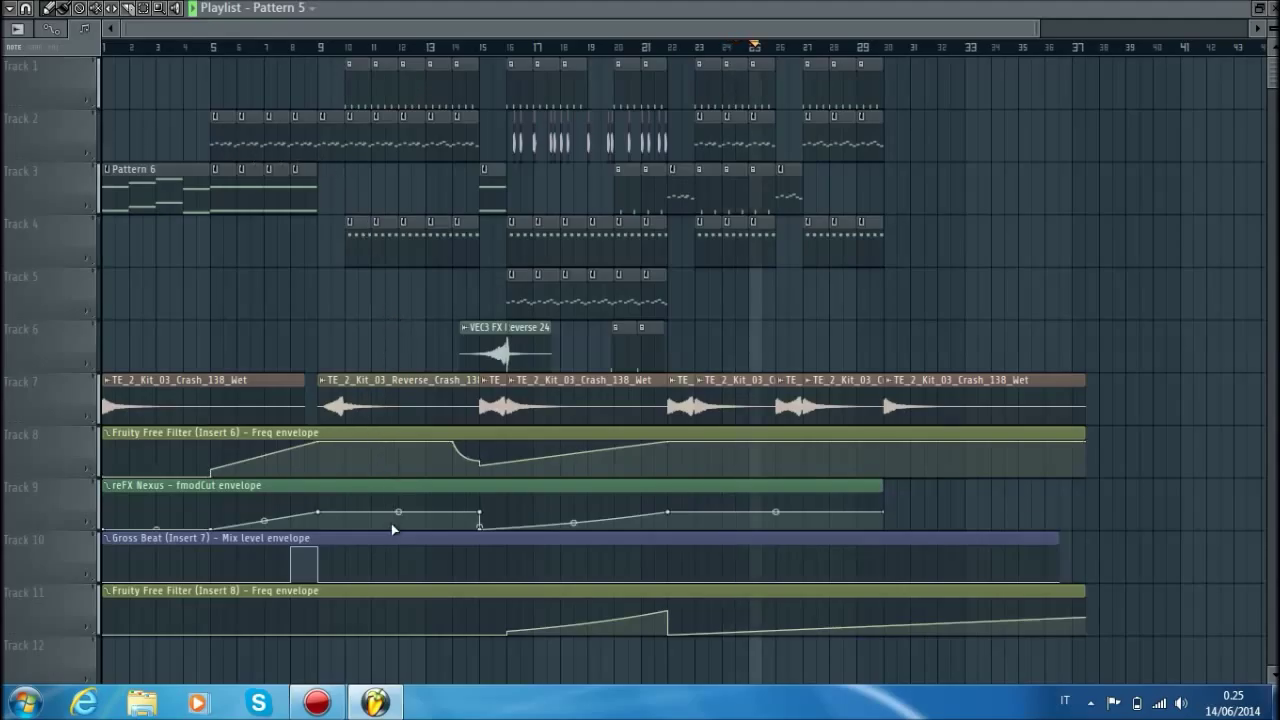
Turn off the playlist's detached mode and keep its window maximized.
left_click(27, 10)
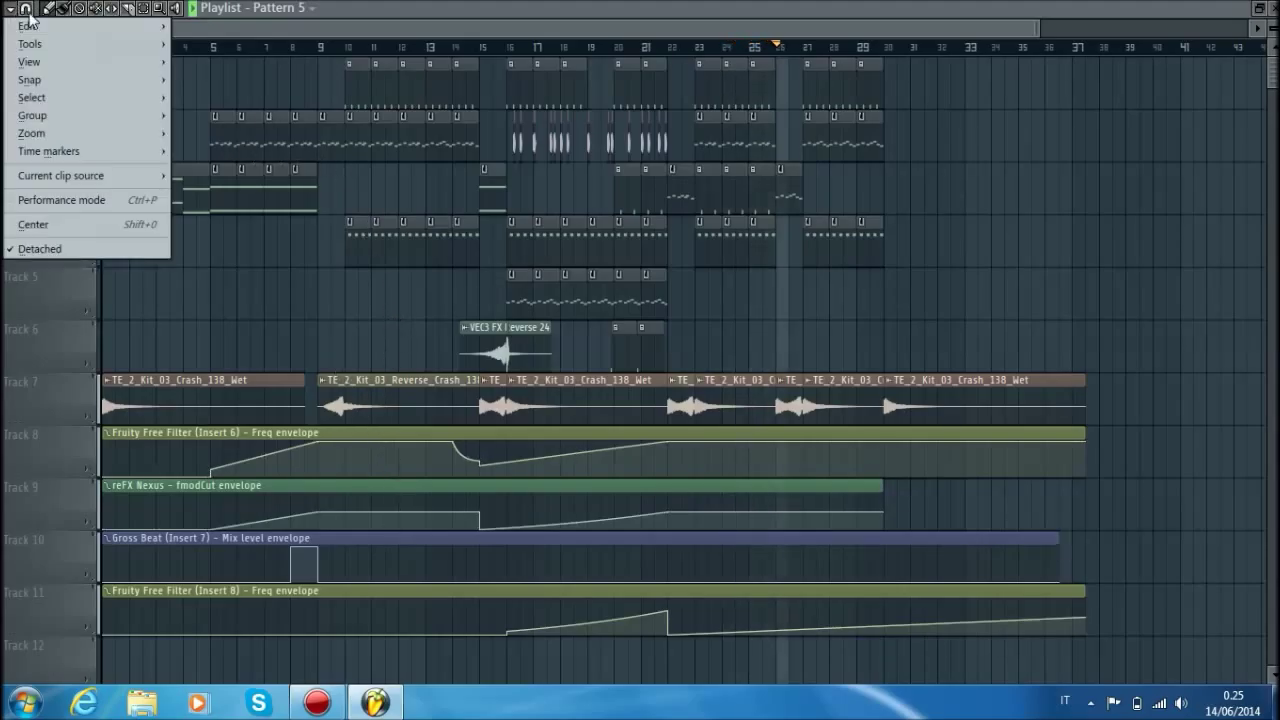
left_click(69, 247)
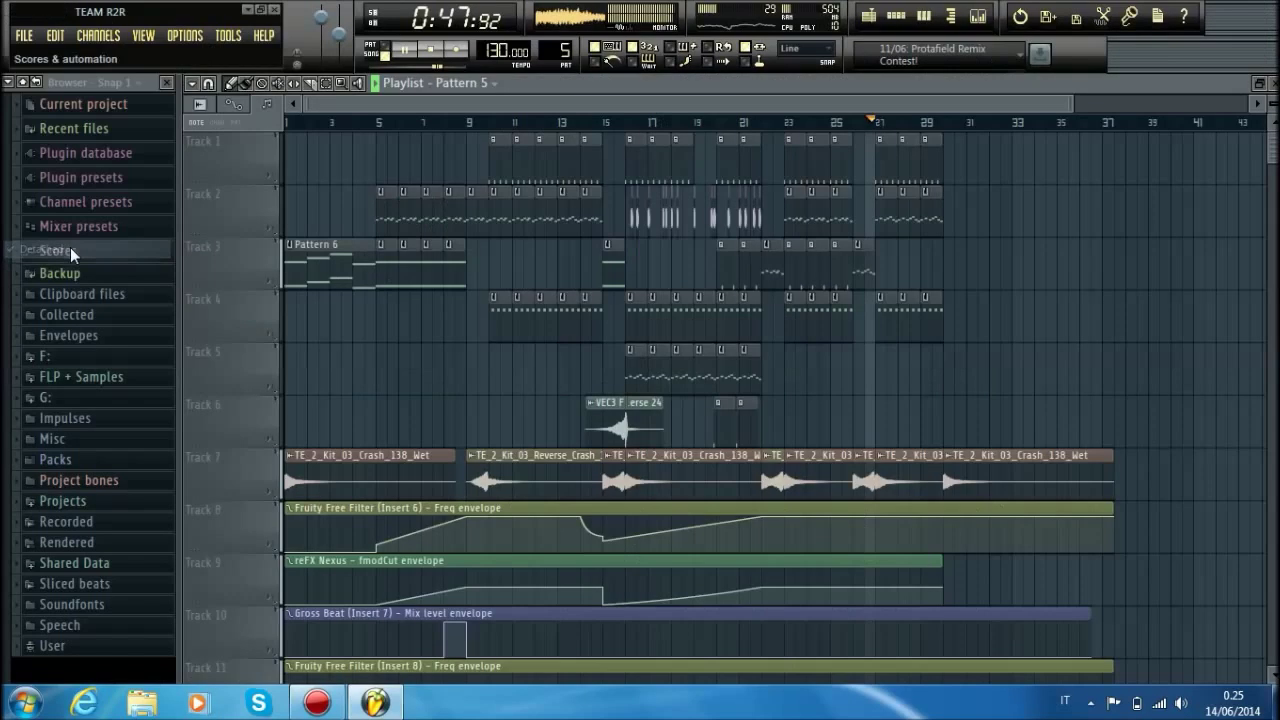
double_click(634, 85)
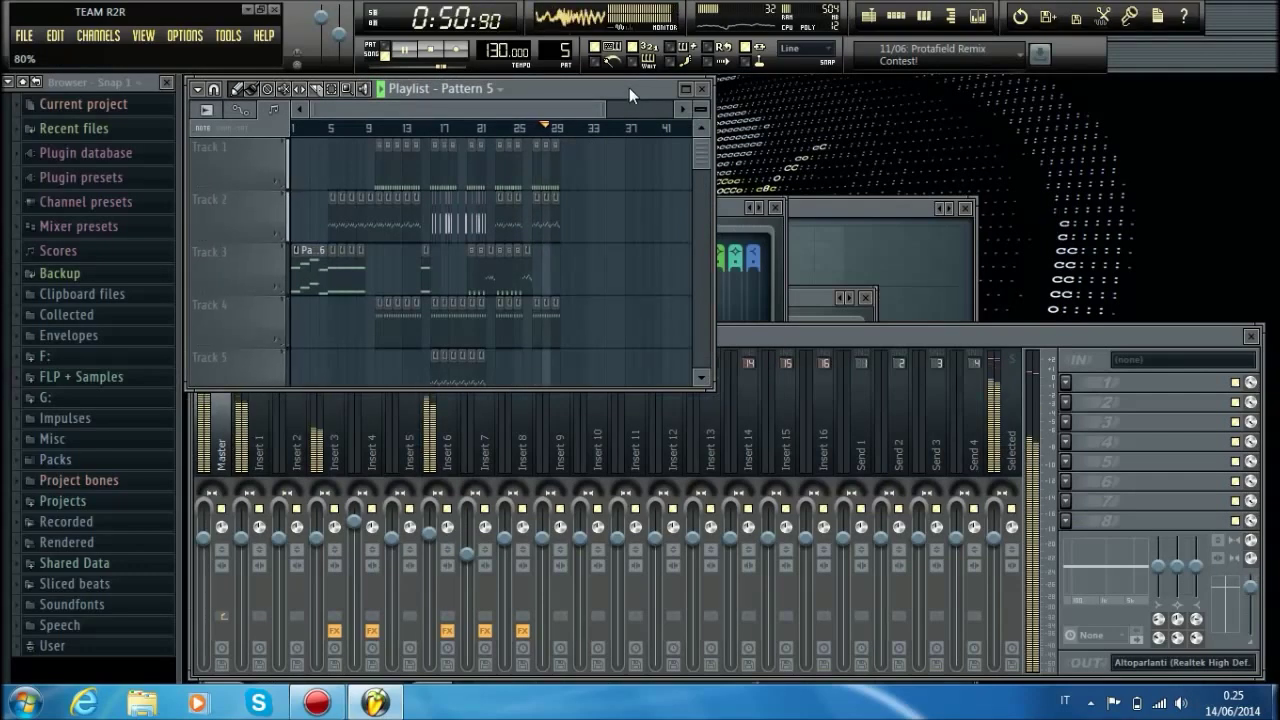
double_click(629, 87)
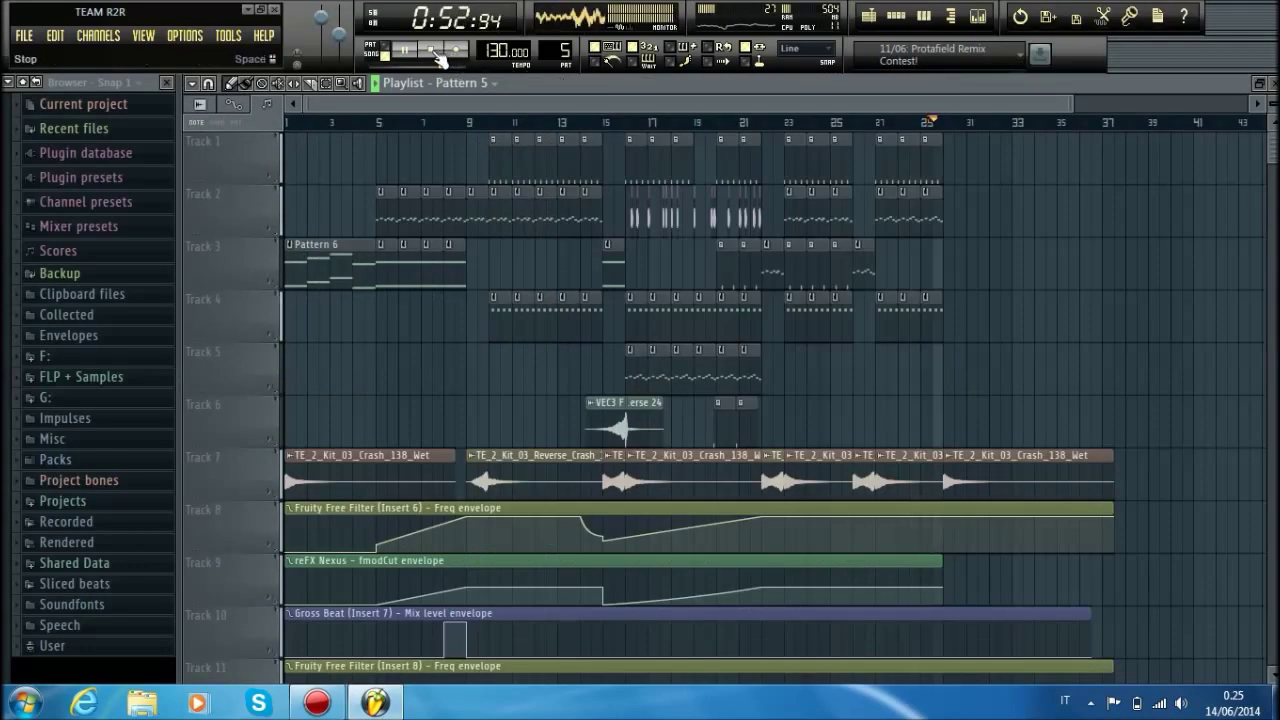